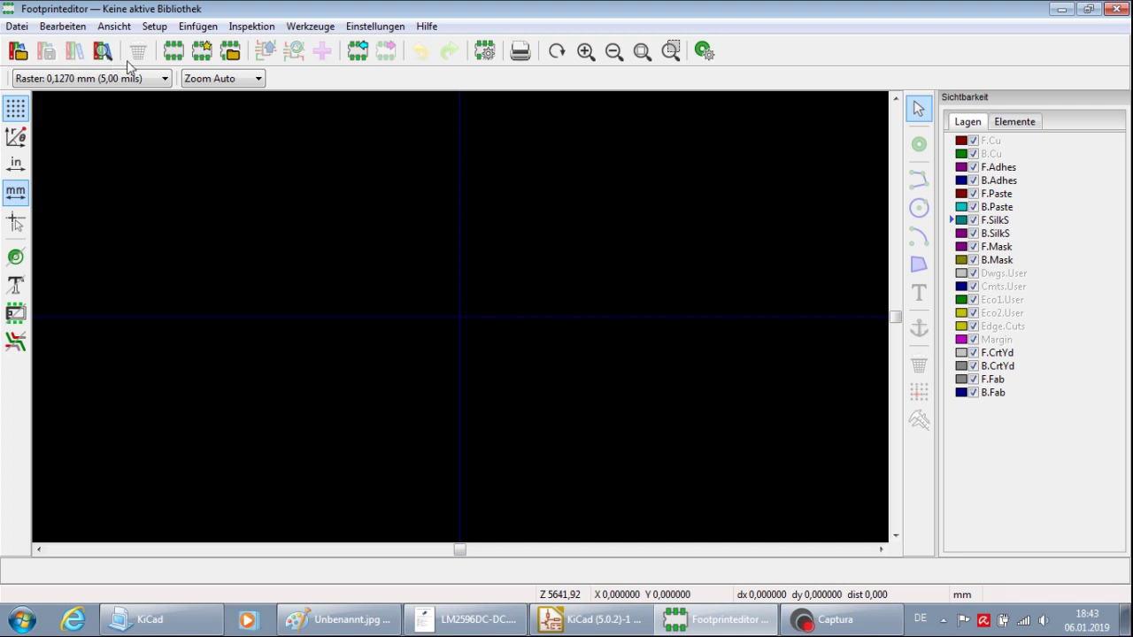
Create a new footprint named LM2596DC
left_click(174, 52)
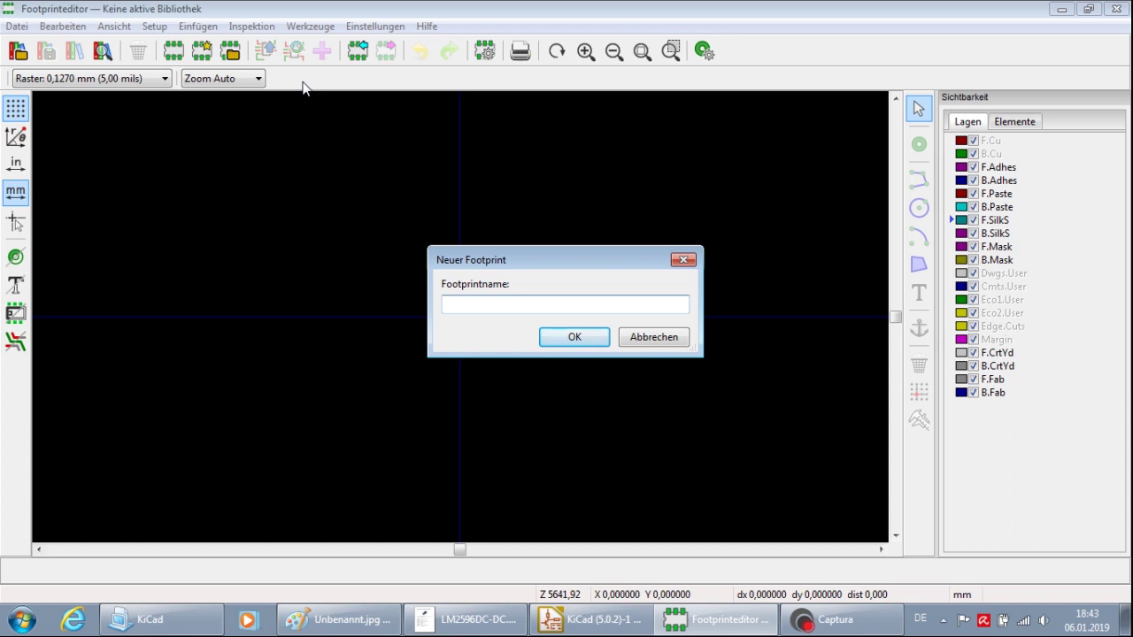
type("DC")
left_click(557, 340)
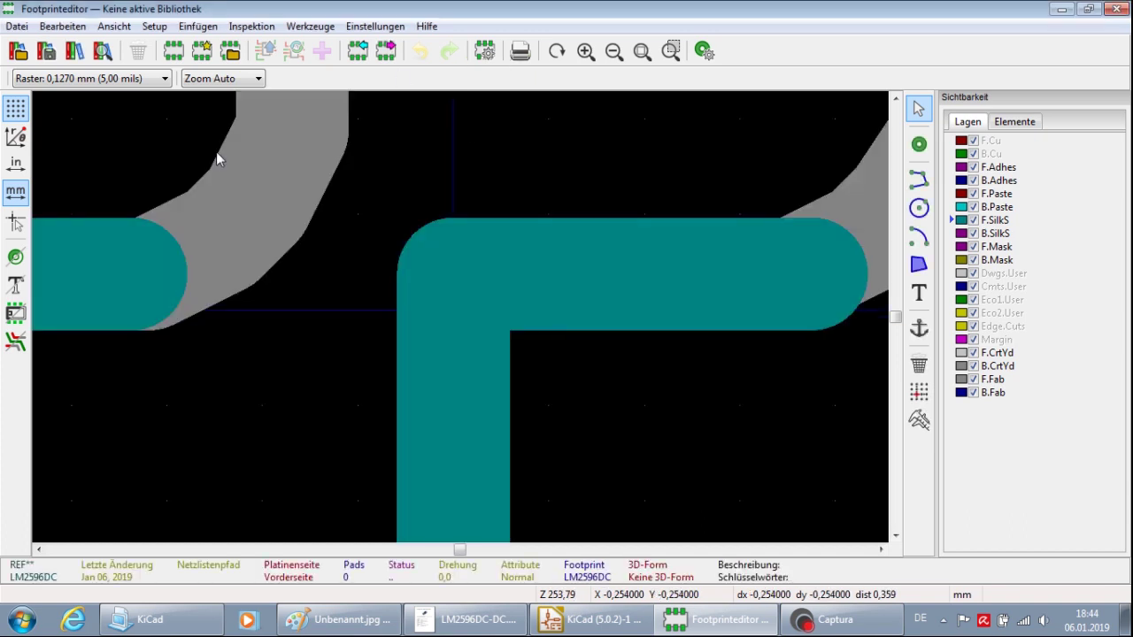
scroll(462, 323, "down", 10)
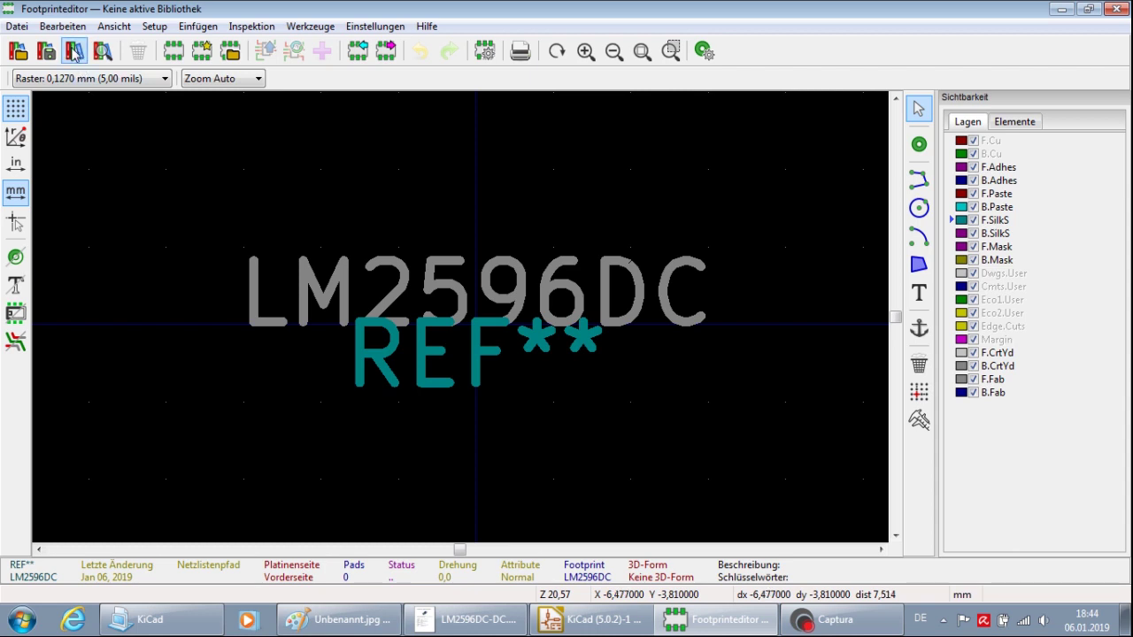
Create a new footprint library named myTutorial in the kicad\lib folder
left_click(75, 52)
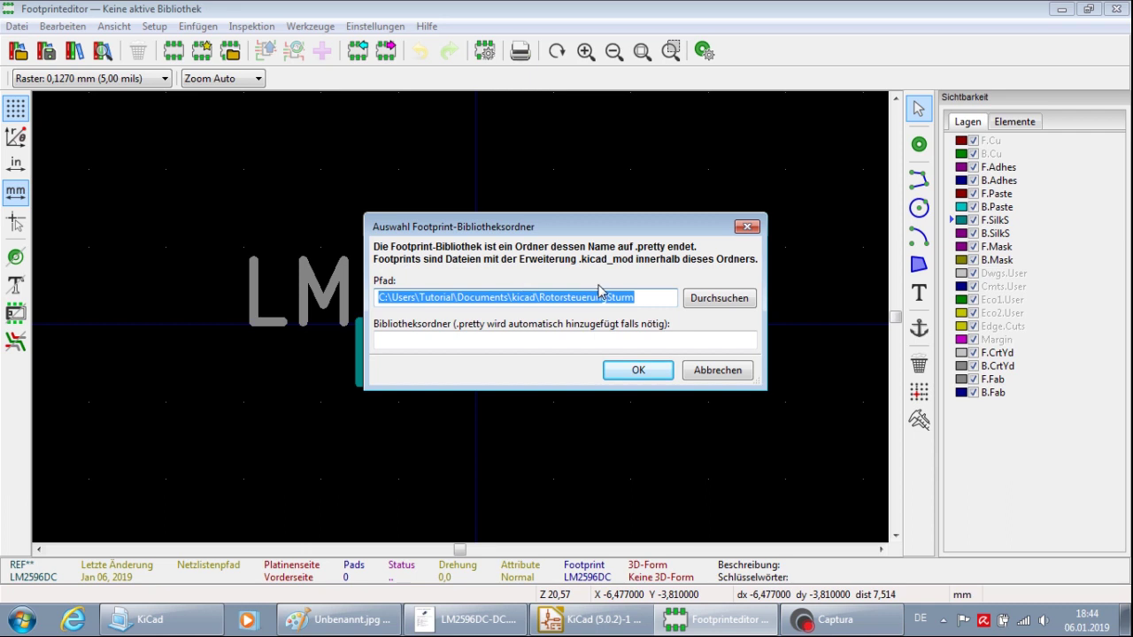
left_click(718, 299)
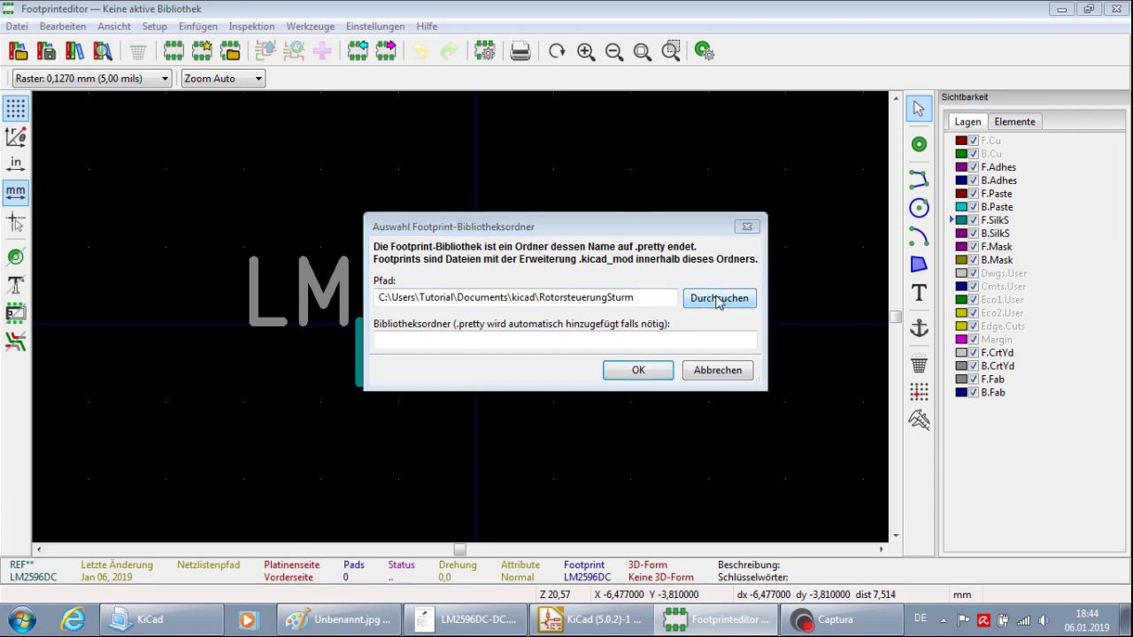
left_click(478, 217)
left_click(569, 329)
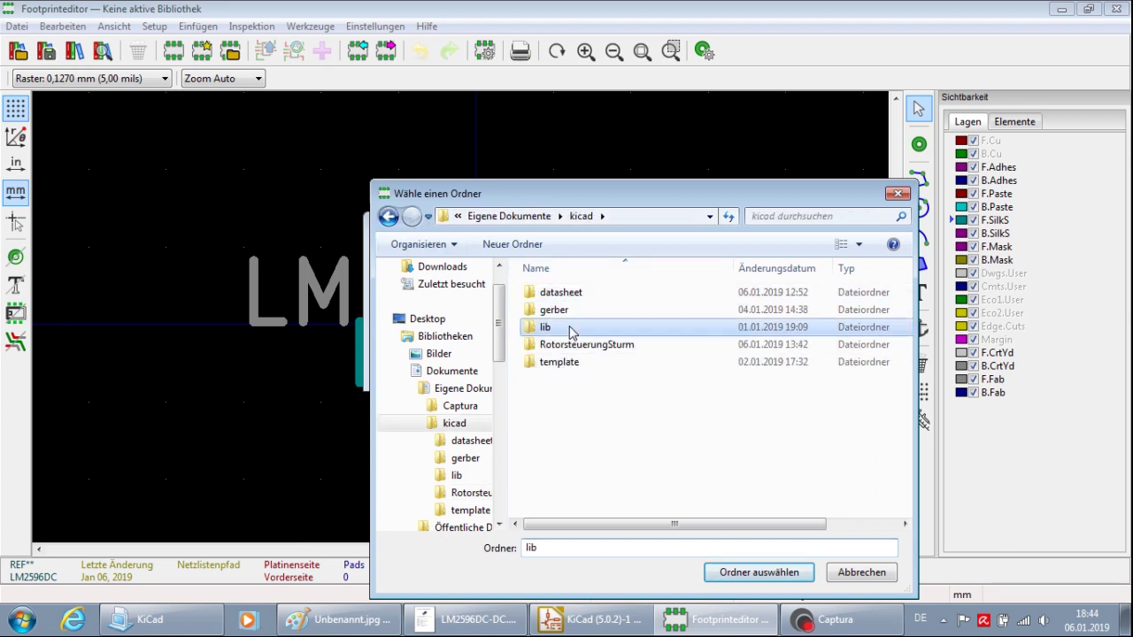
double_click(569, 327)
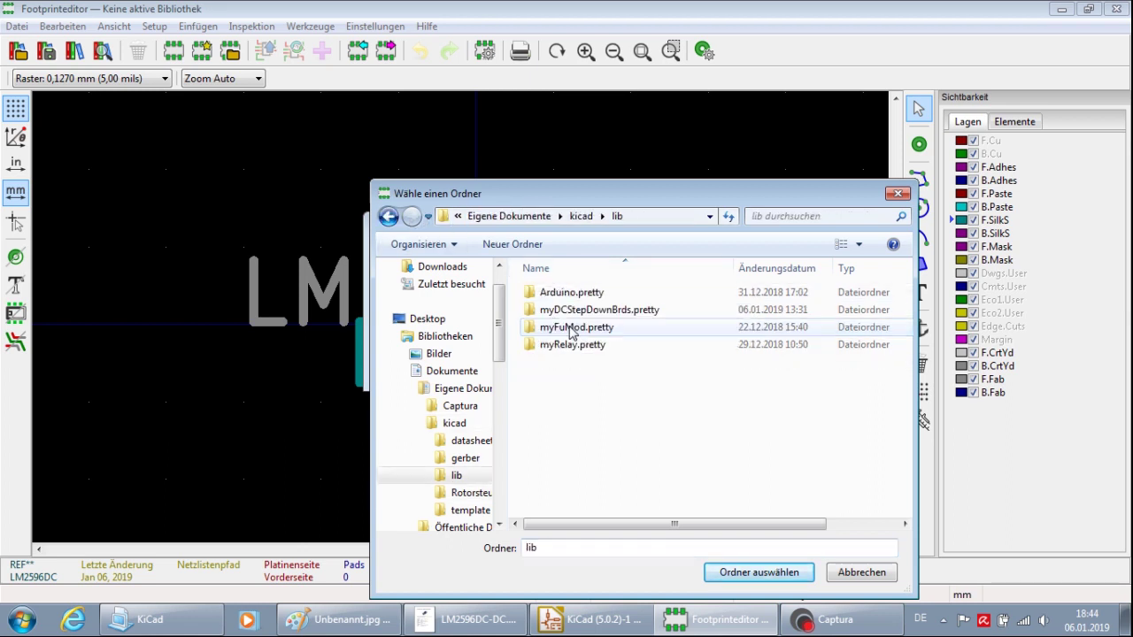
left_click(779, 577)
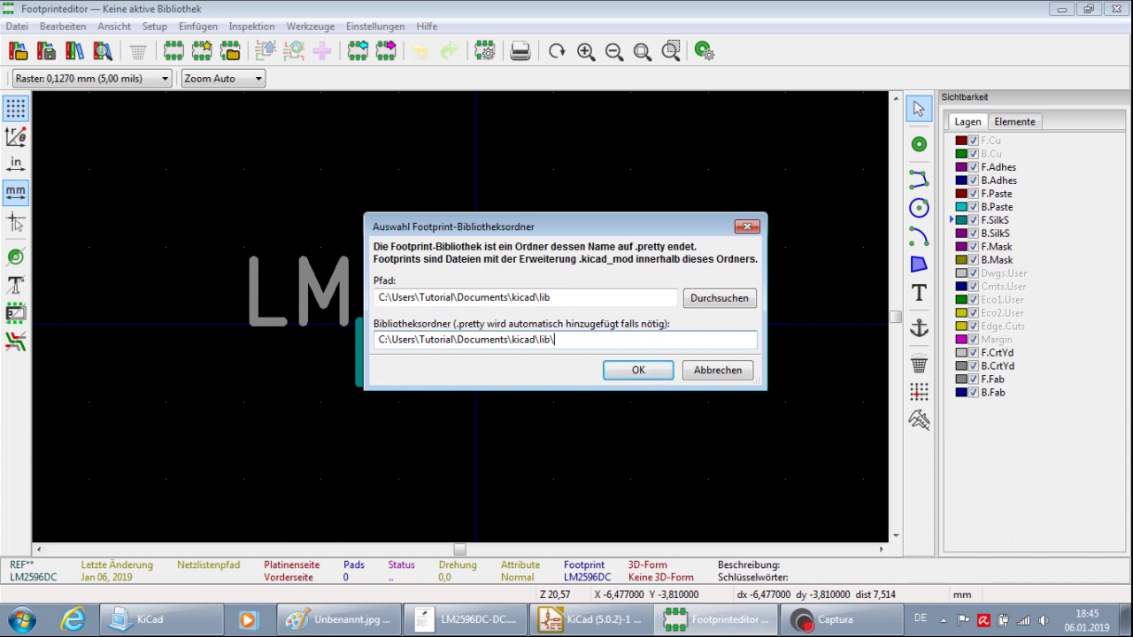
type("myTutorial")
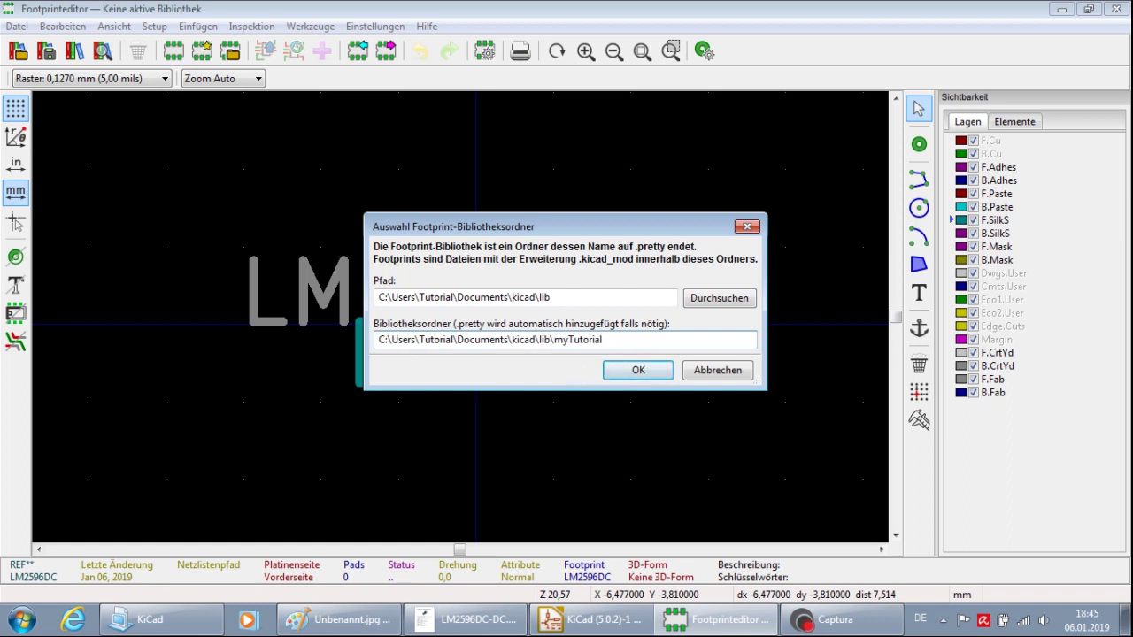
left_click(633, 371)
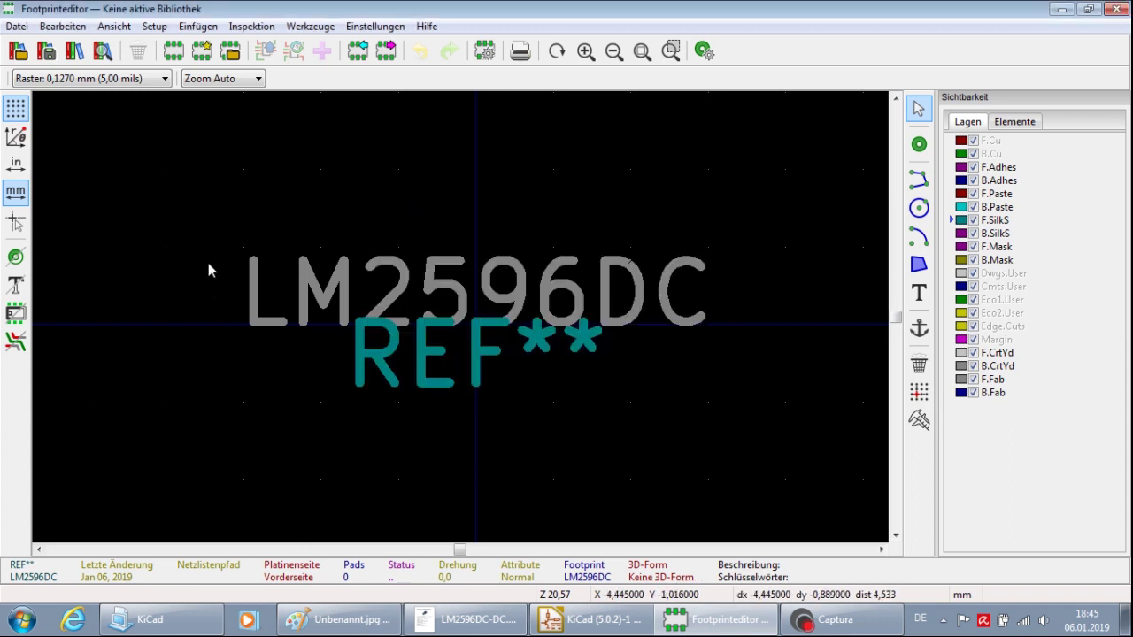
Add the myTutorial.pretty library from the kicad\lib folder to the global footprint libraries
left_click(387, 27)
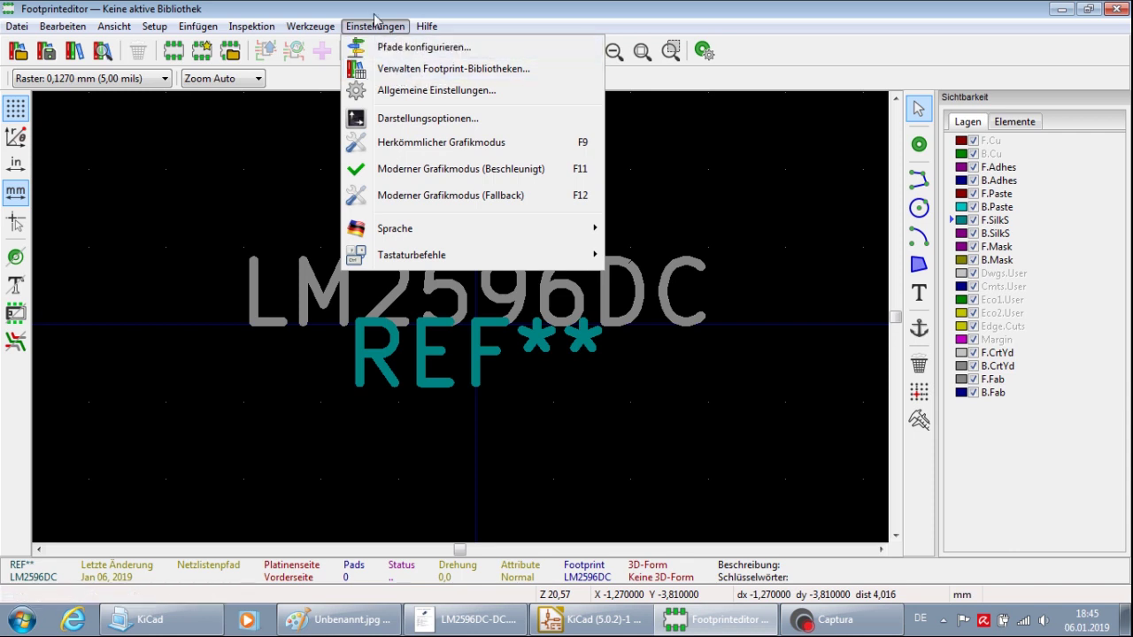
left_click(407, 69)
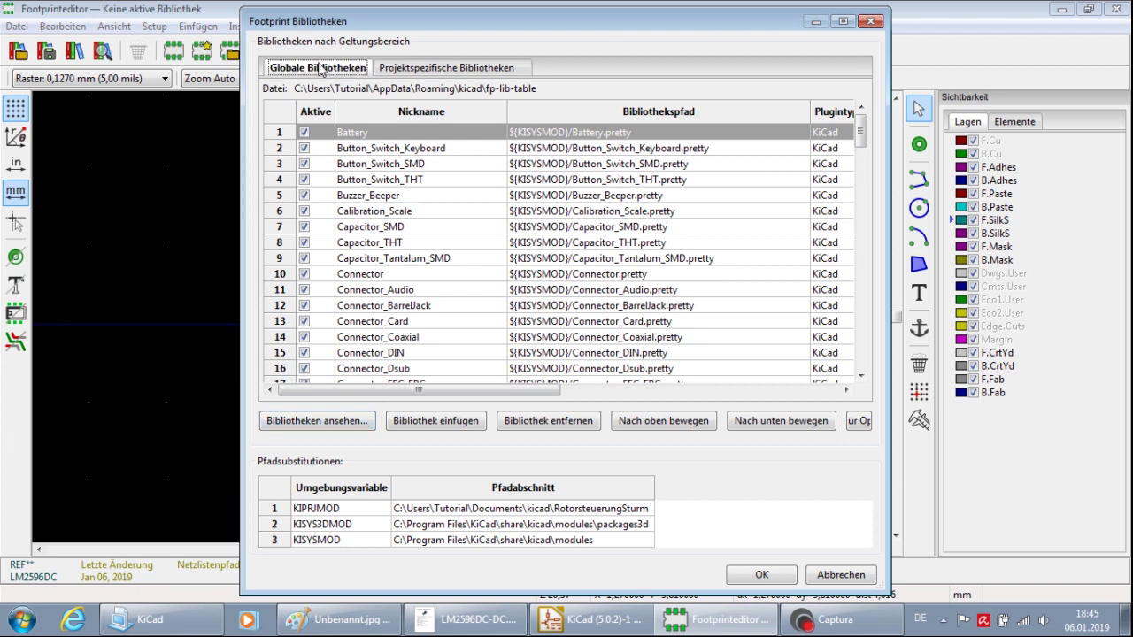
left_click(481, 70)
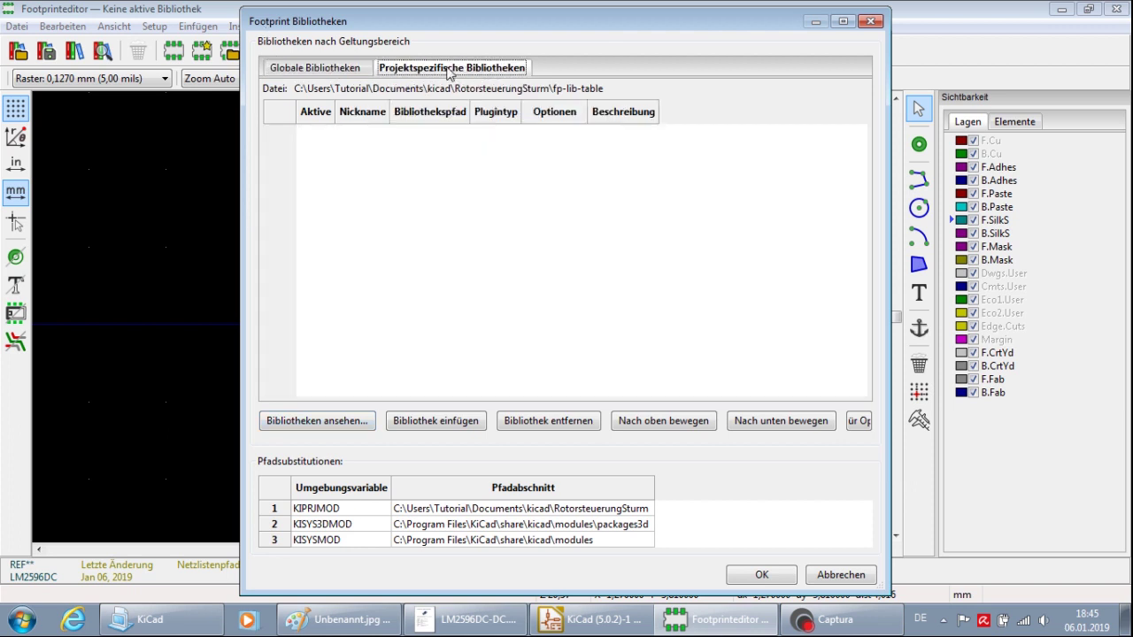
left_click(310, 76)
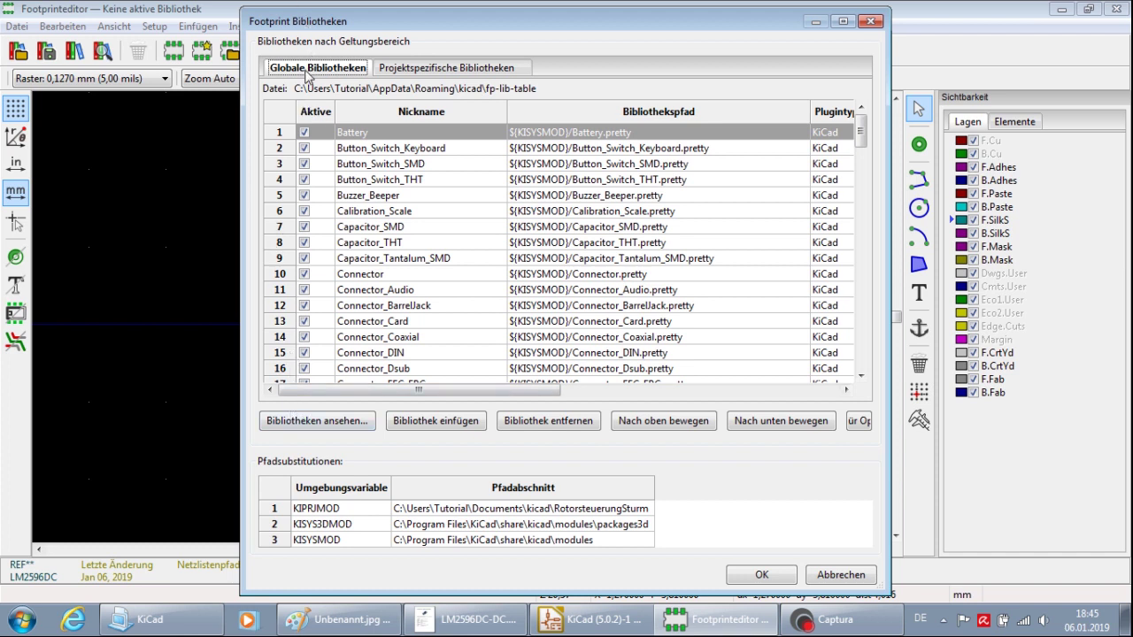
left_click(326, 423)
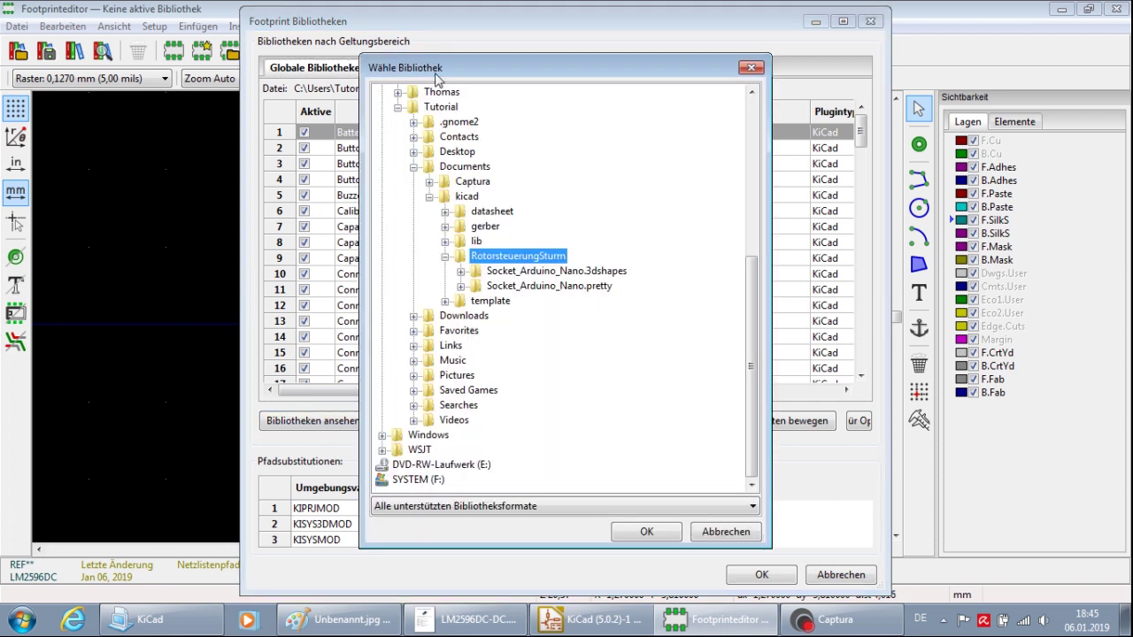
left_click(476, 241)
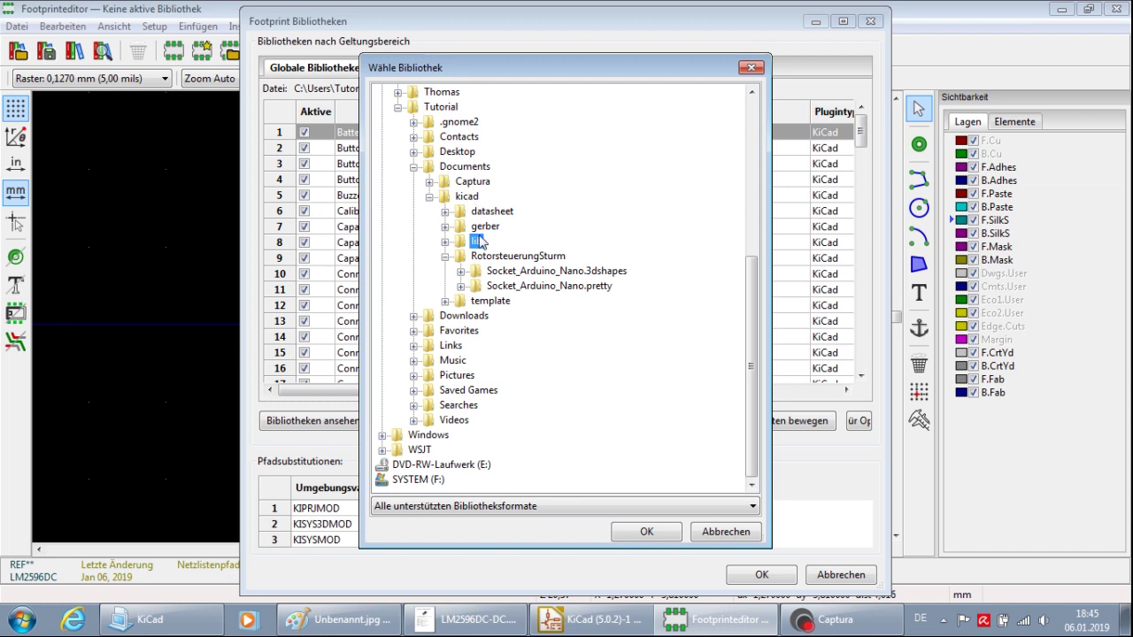
double_click(478, 244)
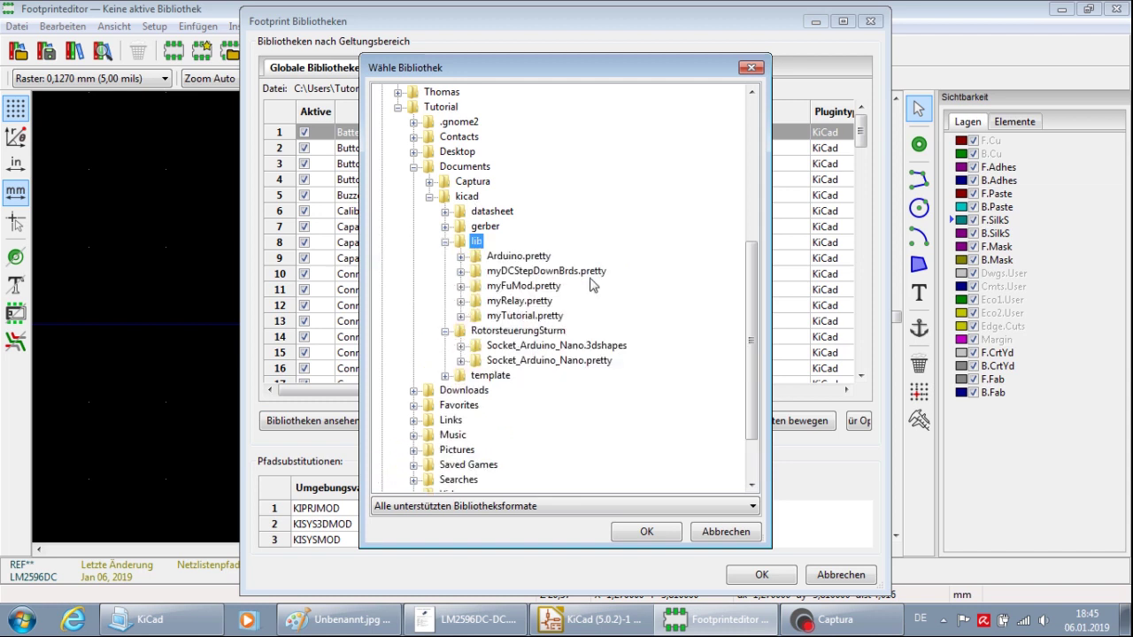
left_click(533, 317)
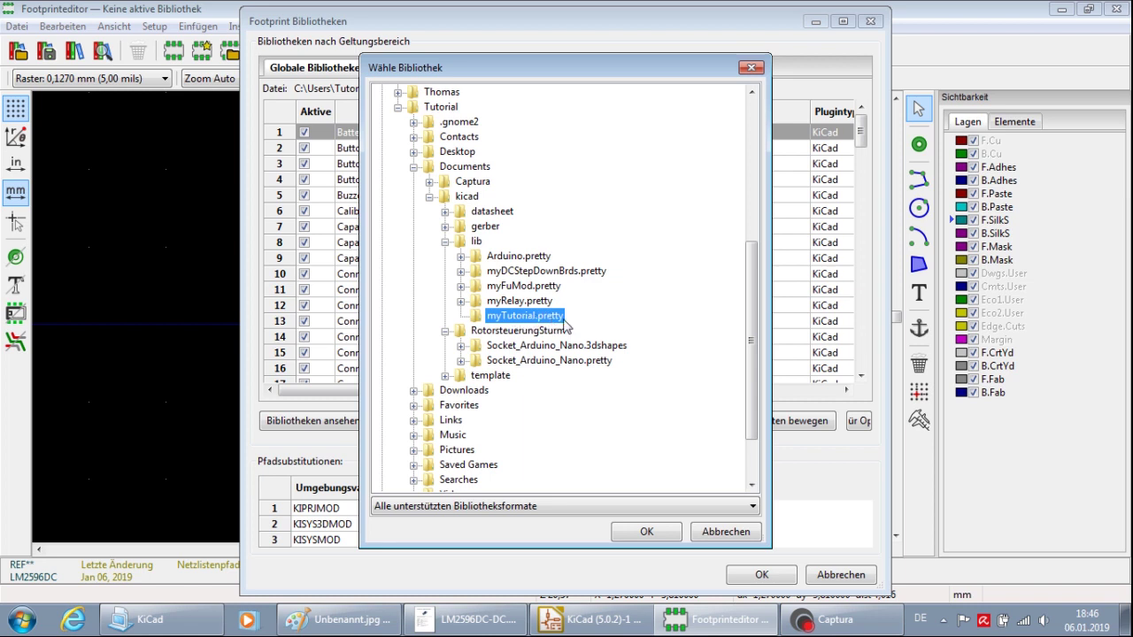
left_click(647, 532)
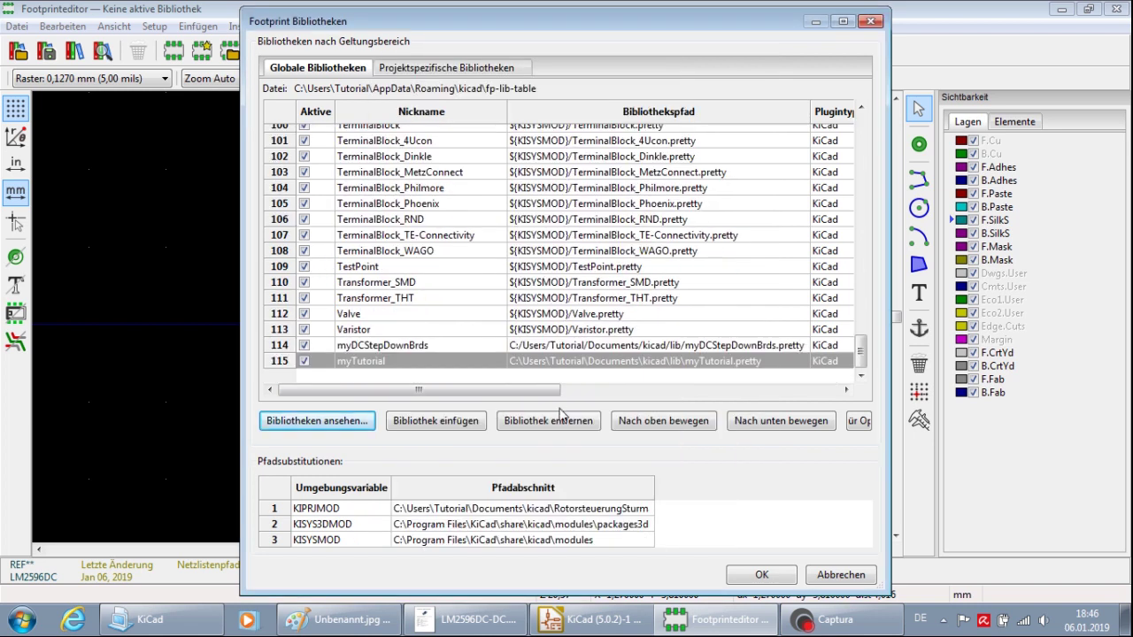
left_click(345, 363)
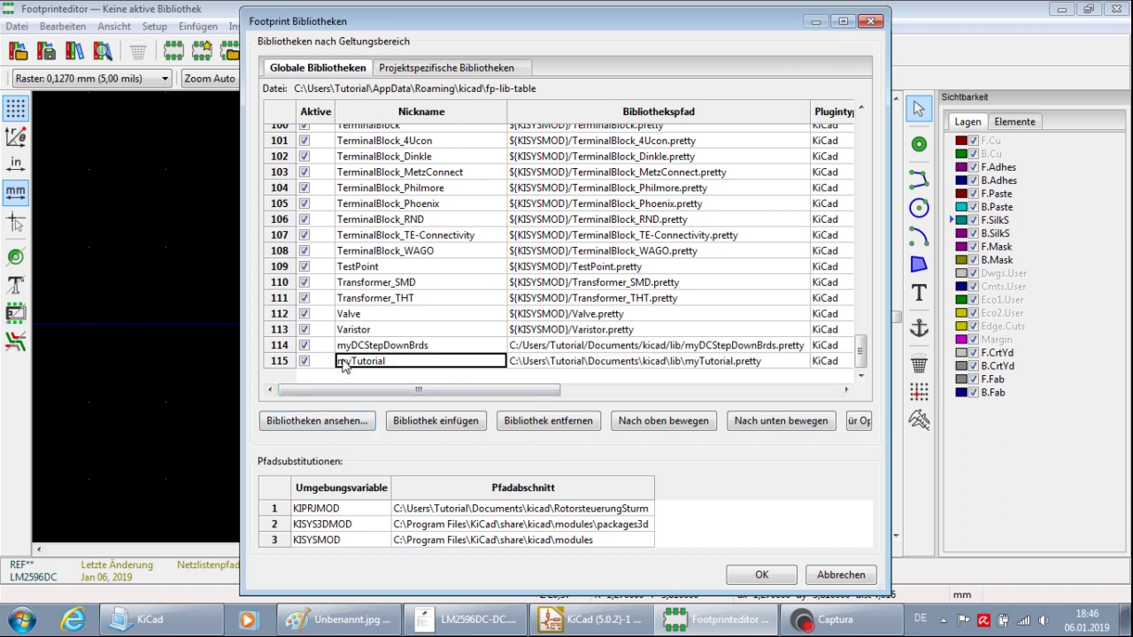
left_click(536, 369)
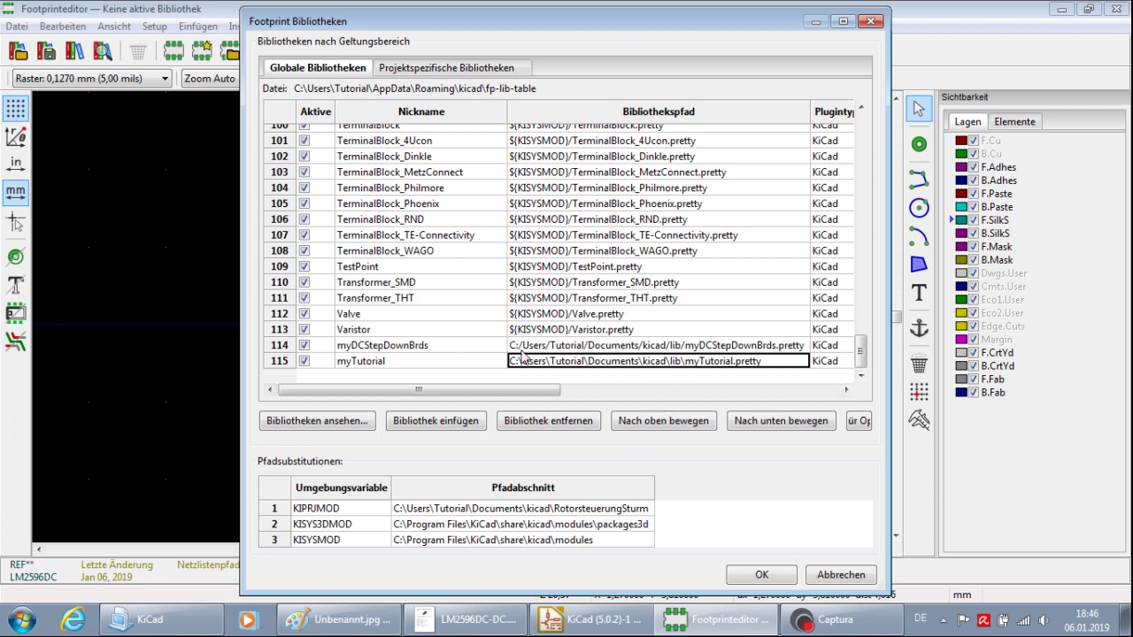
left_click(762, 576)
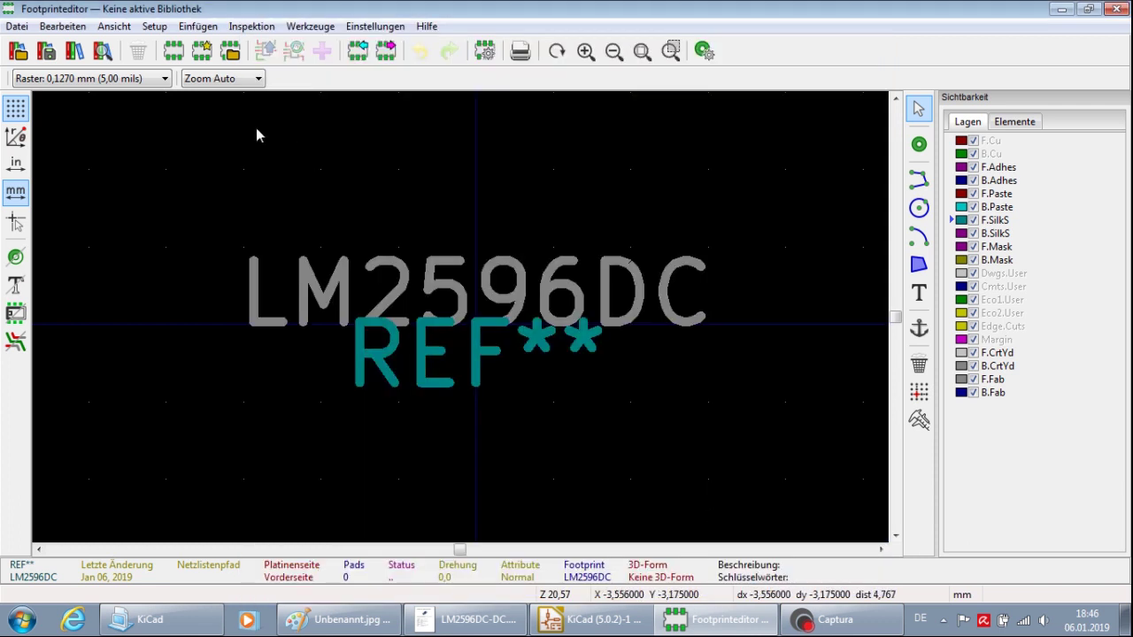
Save the LM2596DC footprint to the myTutorial library, filtering the library list by "my"
left_click(46, 52)
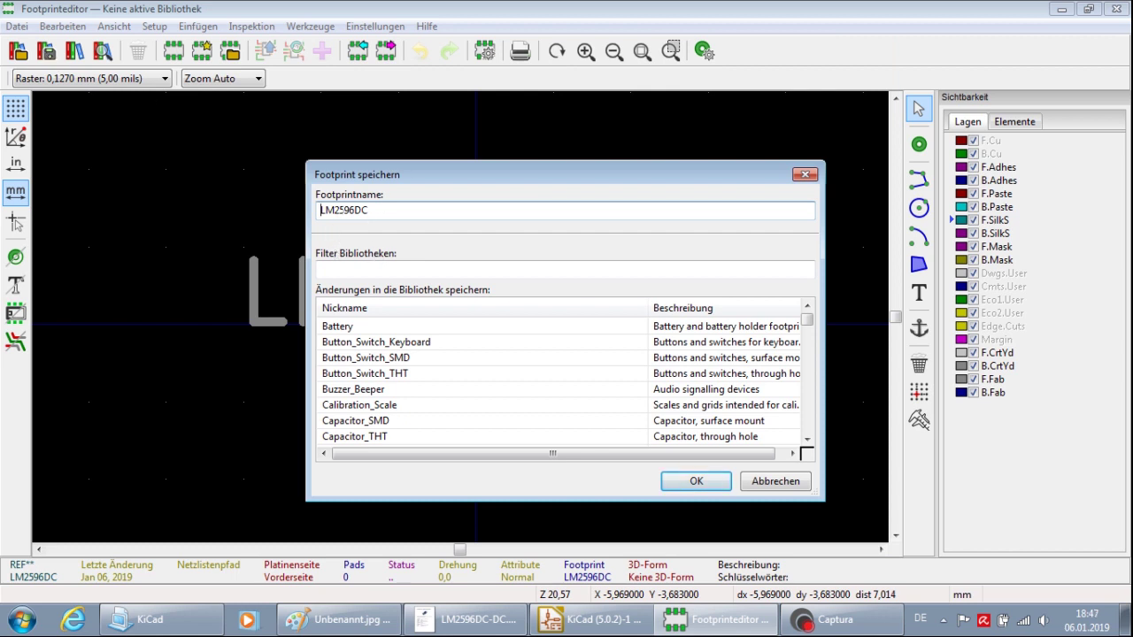
left_click(324, 269)
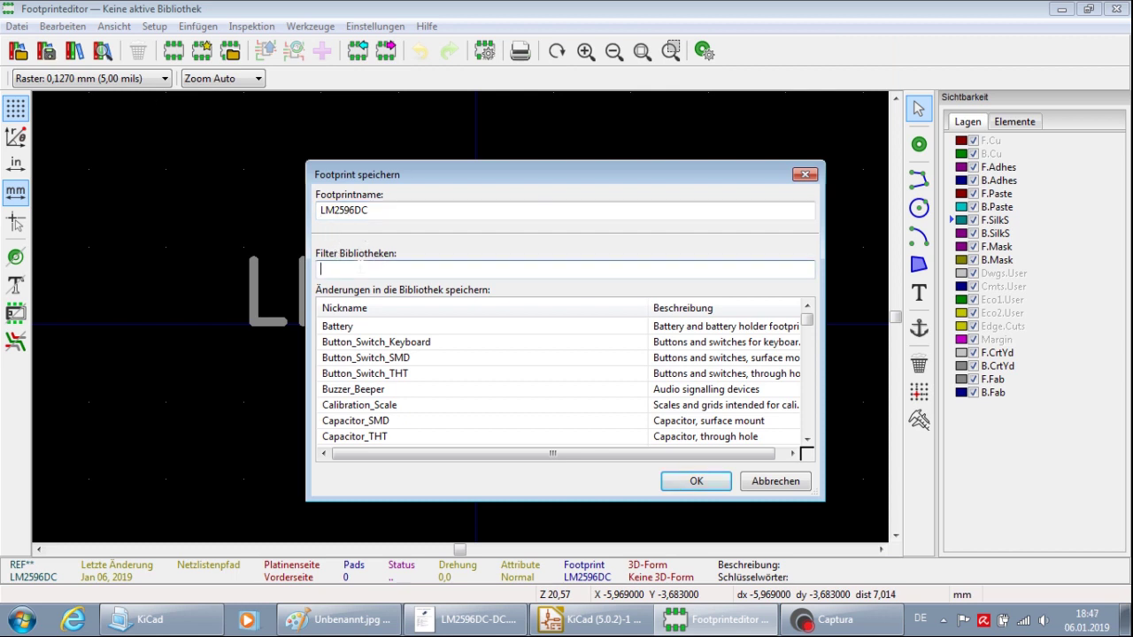
type("my")
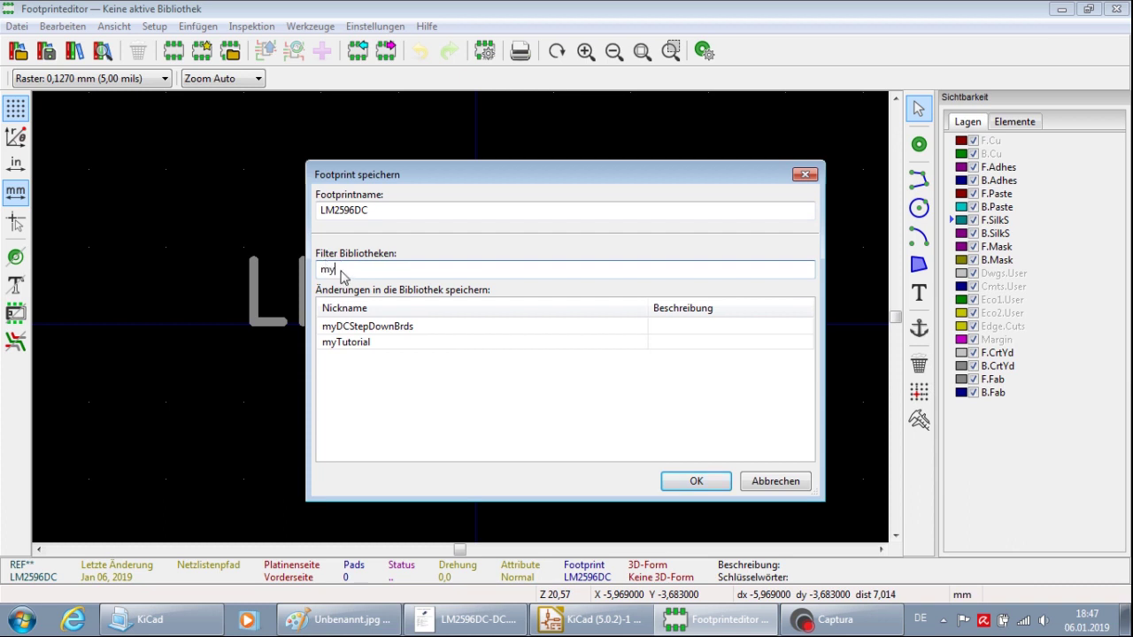
left_click(338, 349)
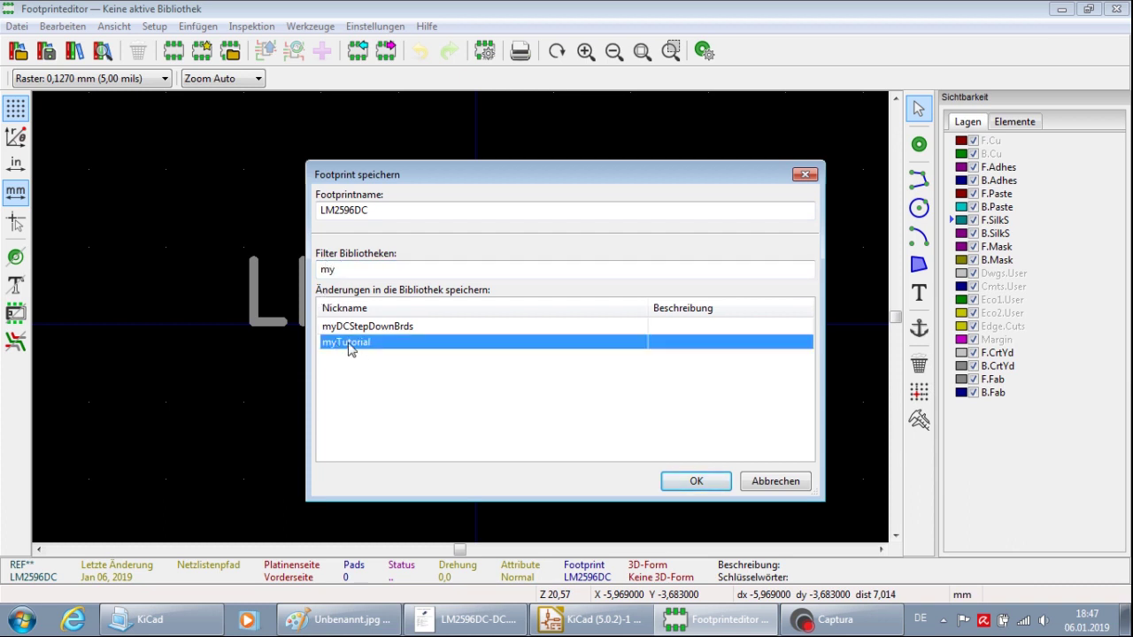
double_click(350, 345)
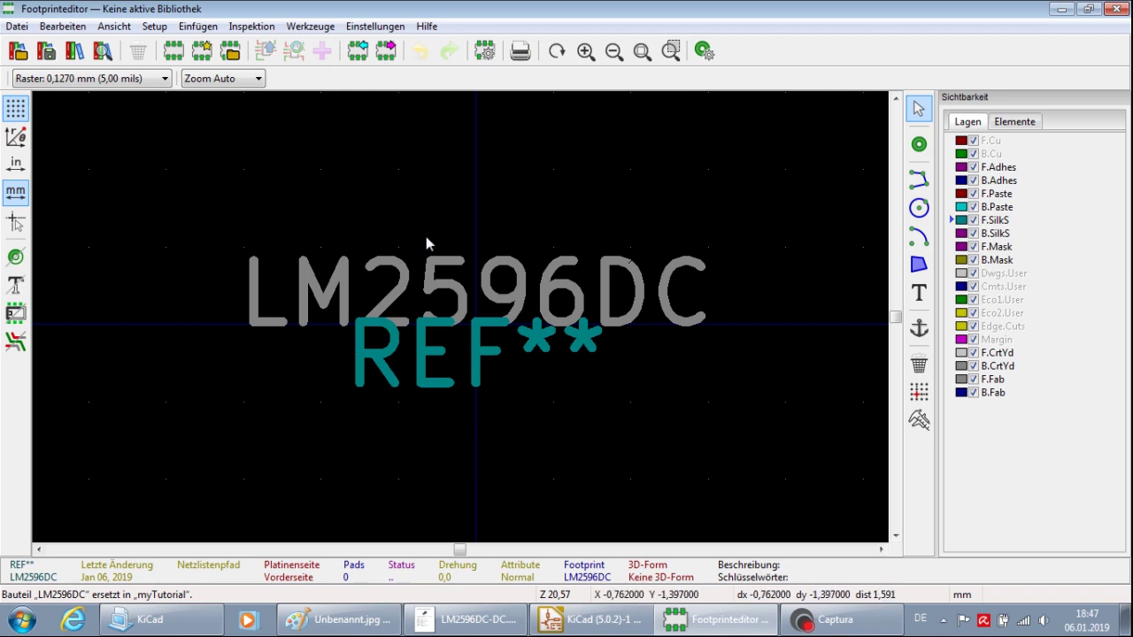
scroll(426, 243, "down", 1)
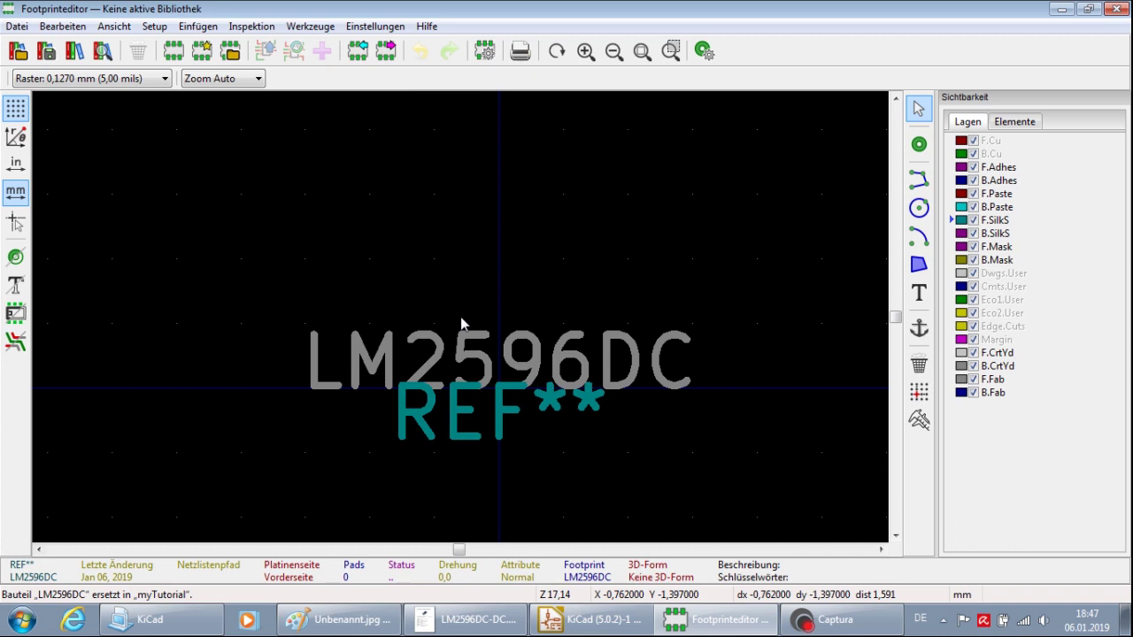
scroll(461, 324, "down", 3)
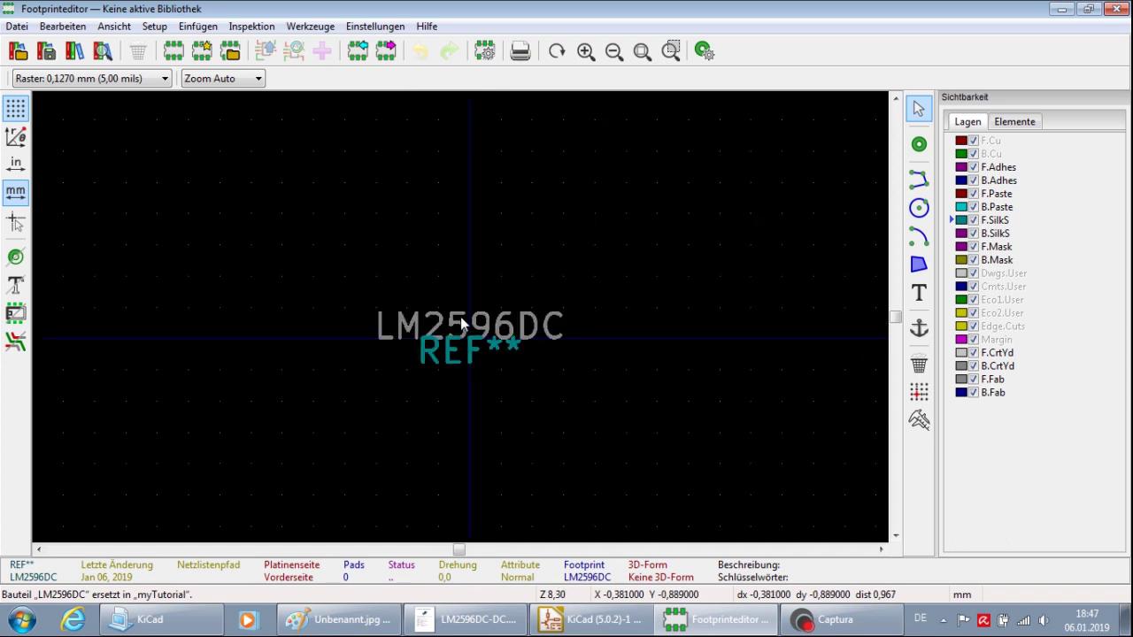
scroll(460, 320, "down", 3)
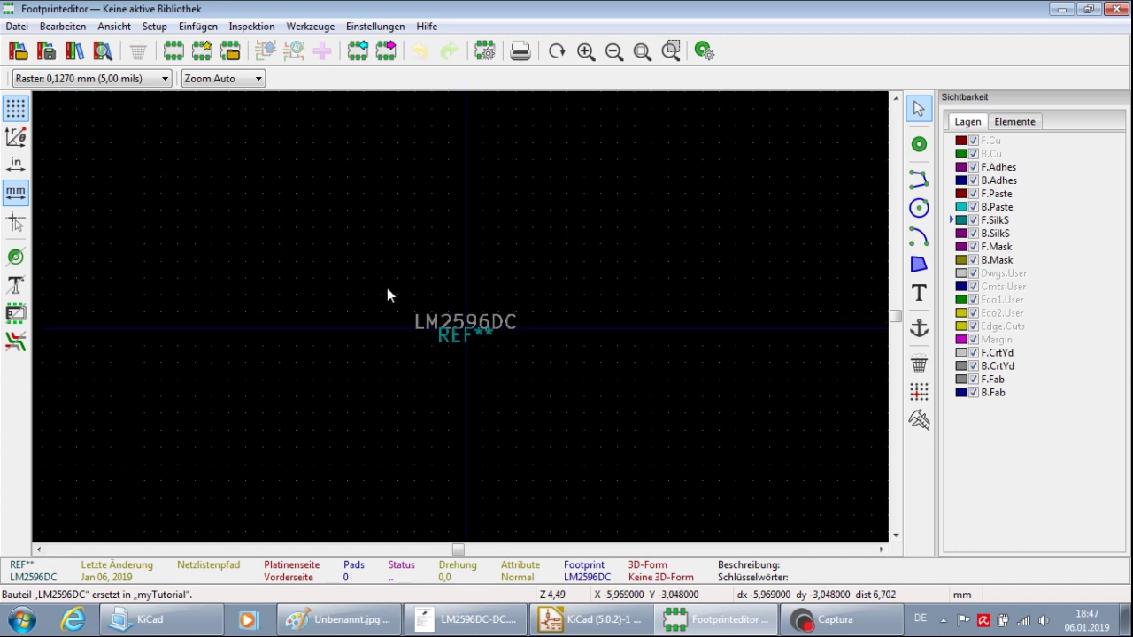
left_click(376, 26)
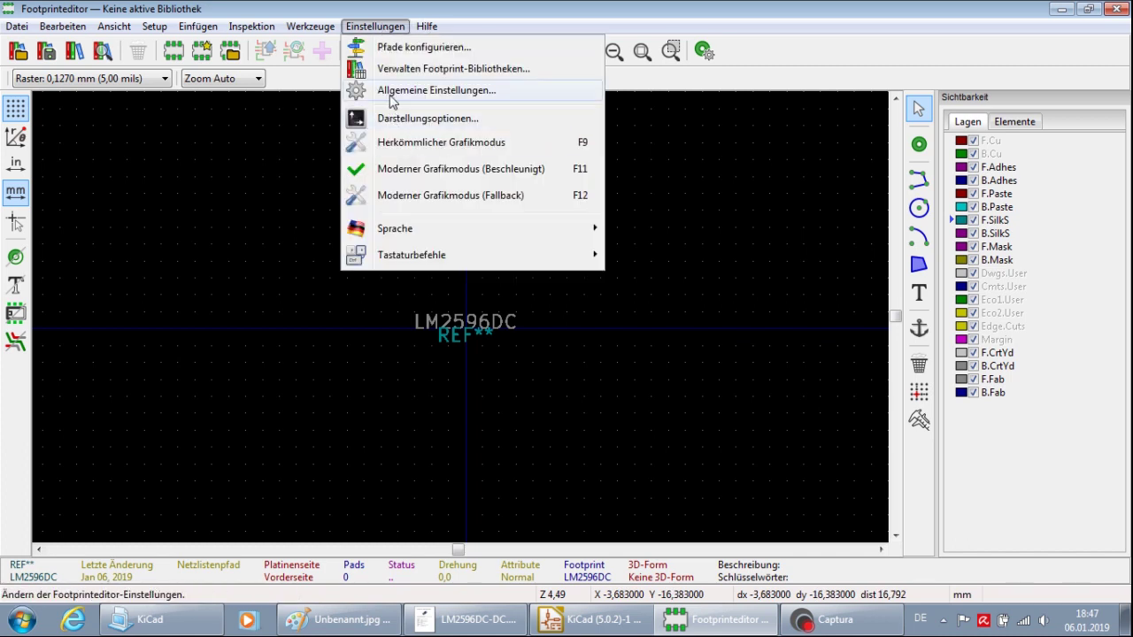
mouse_move(386, 255)
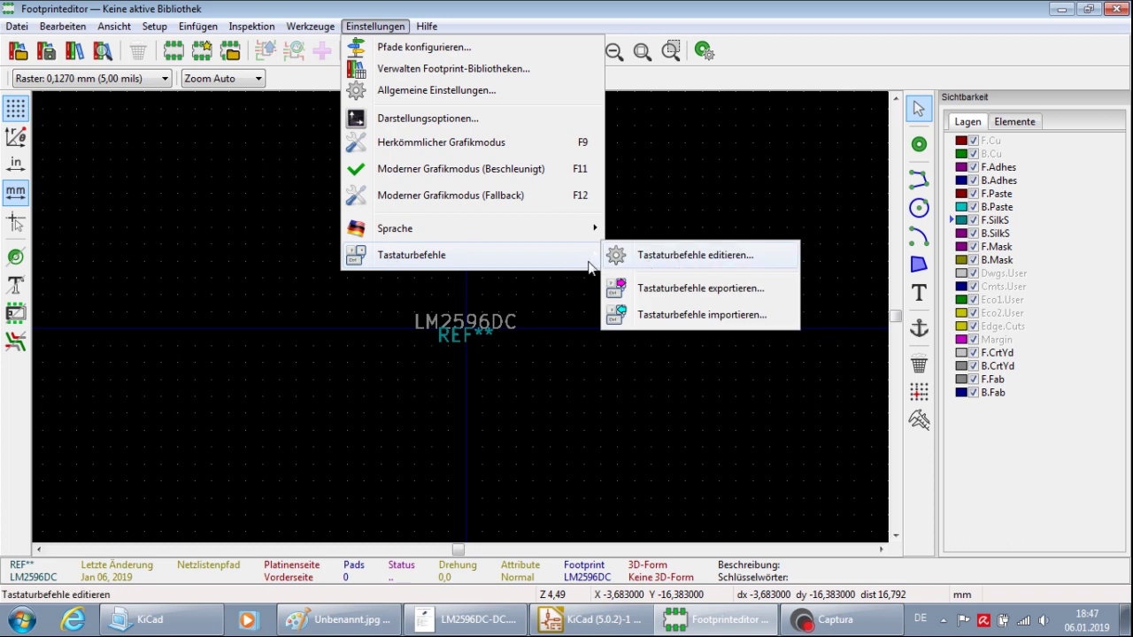
left_click(557, 407)
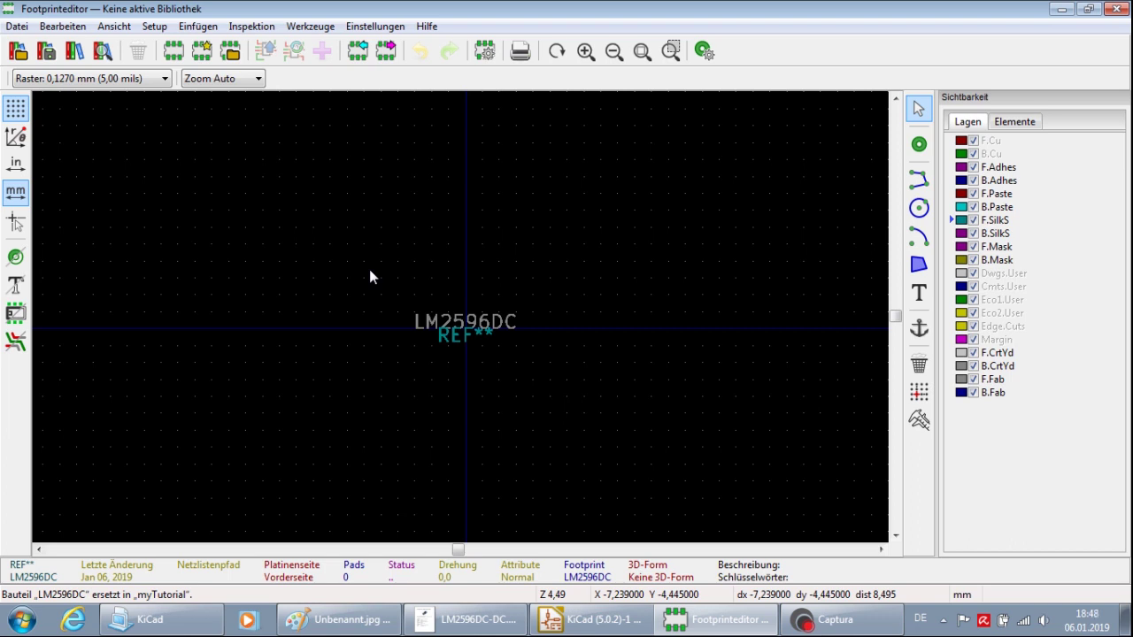
Move the REF** and LM2596DC texts together from the origin to free space up and to the left of it
left_click_drag(370, 271, 574, 377)
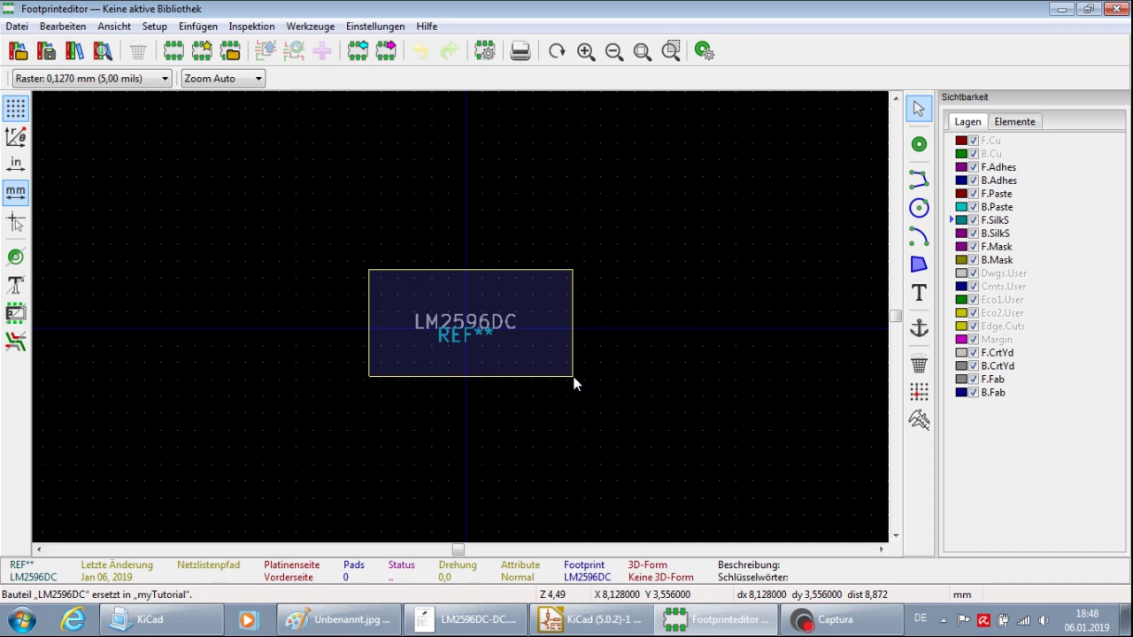
left_click_drag(573, 379, 572, 372)
left_click_drag(386, 282, 561, 356)
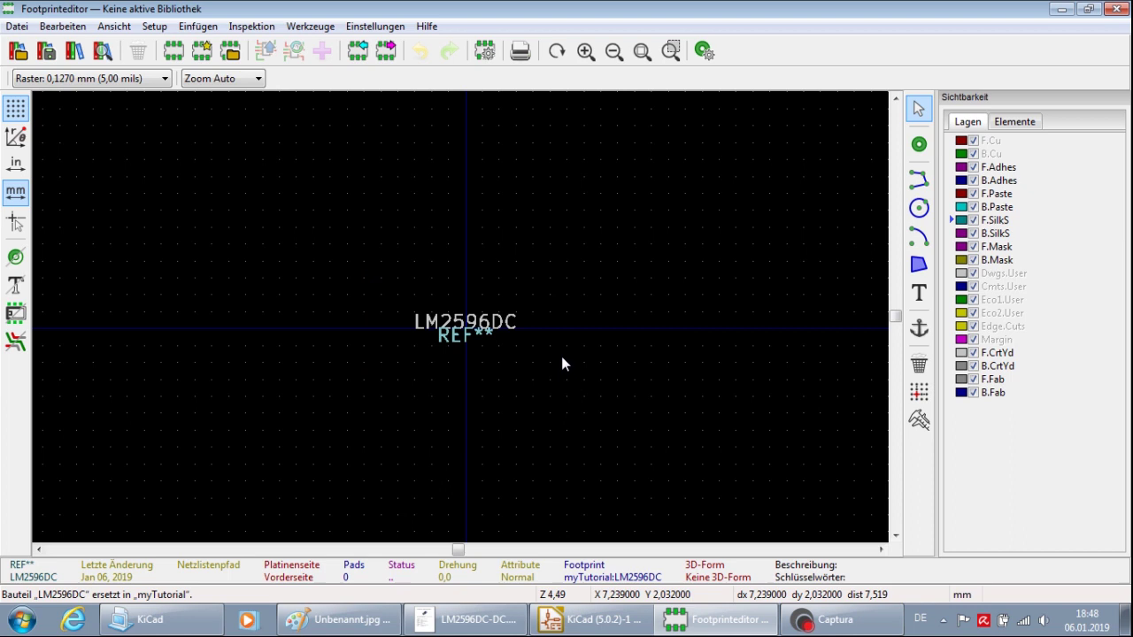
key("m")
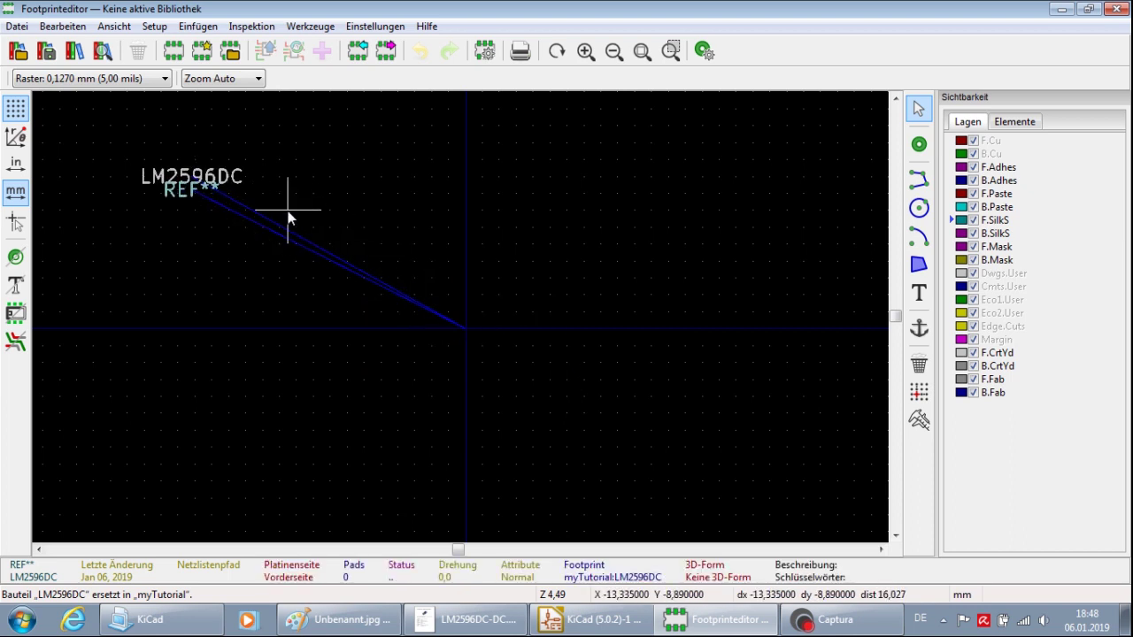
left_click(247, 193)
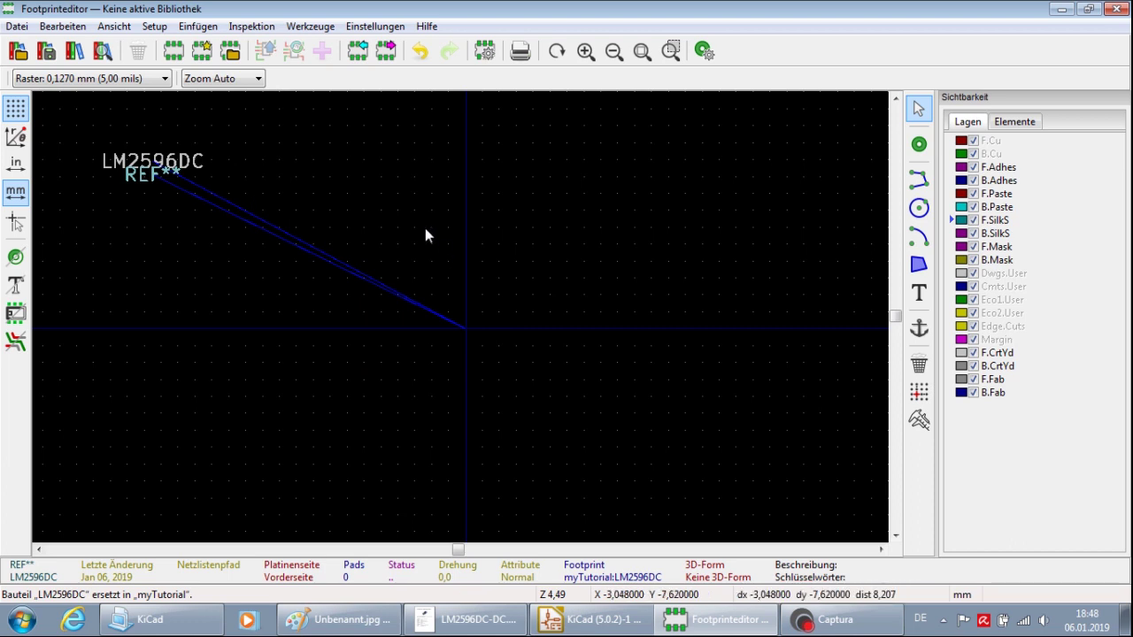
scroll(518, 338, "up", 1)
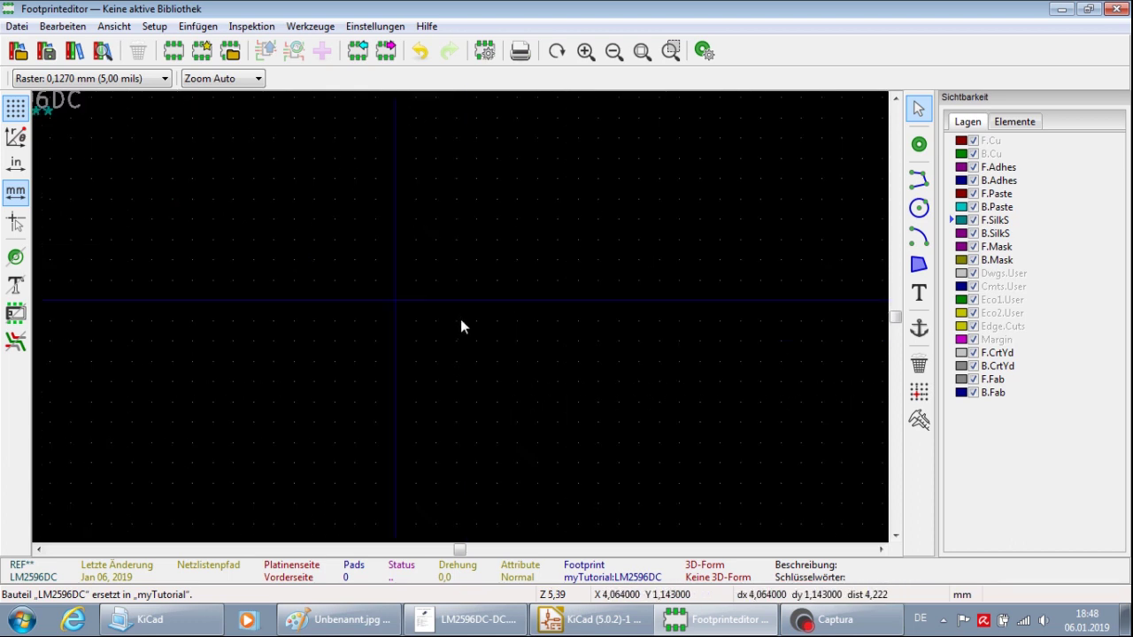
scroll(461, 317, "up", 1)
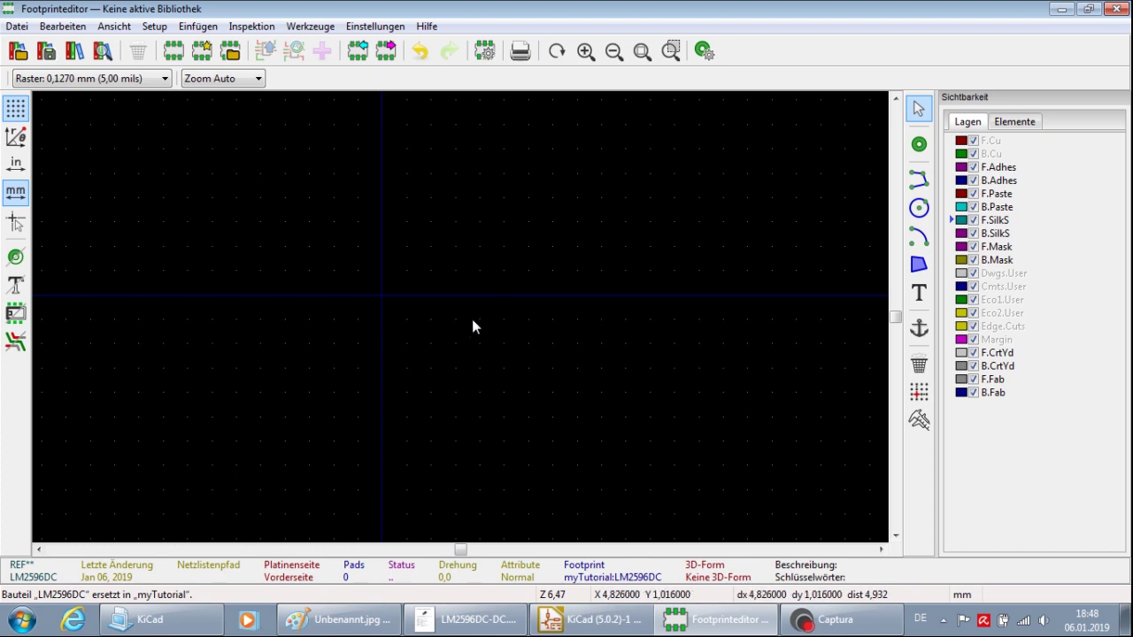
left_click(917, 181)
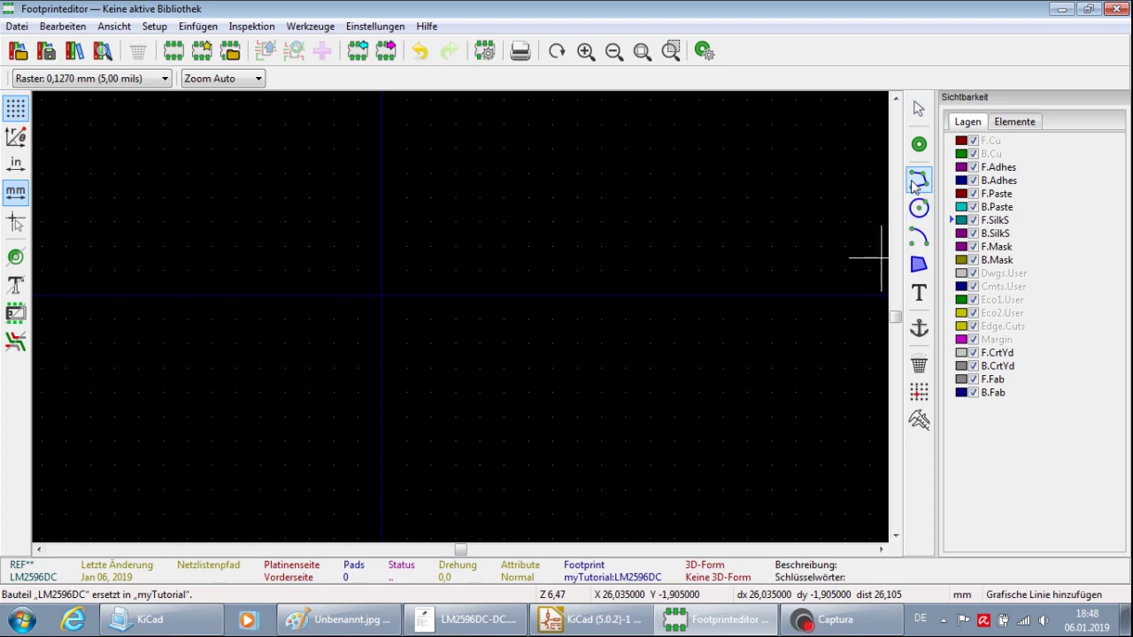
left_click(383, 293)
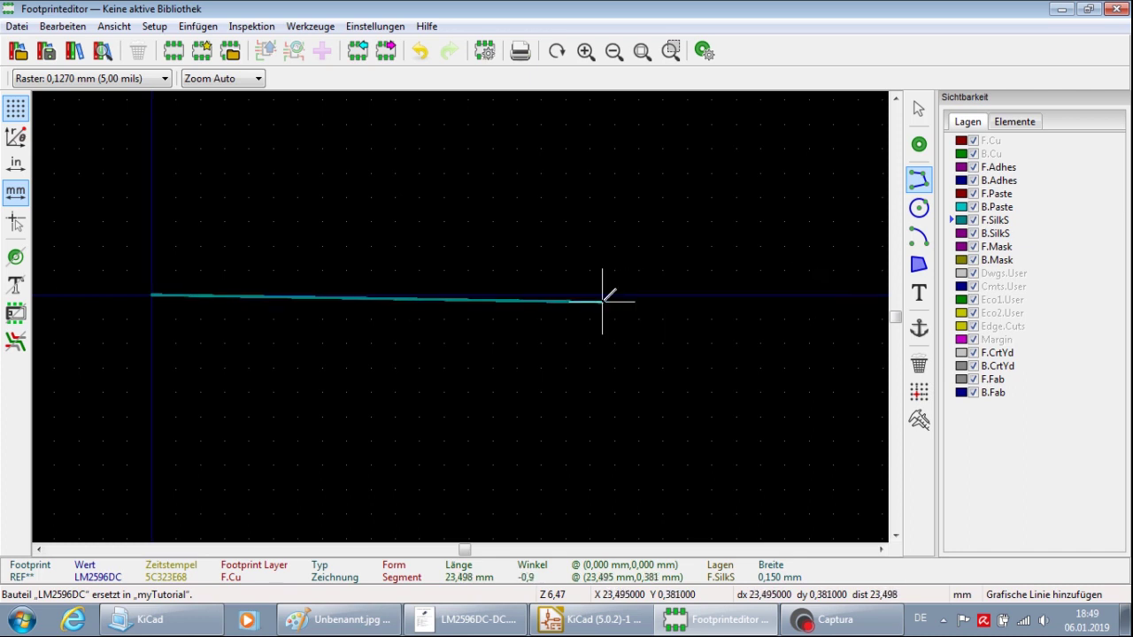
left_click(366, 319)
key("Escape")
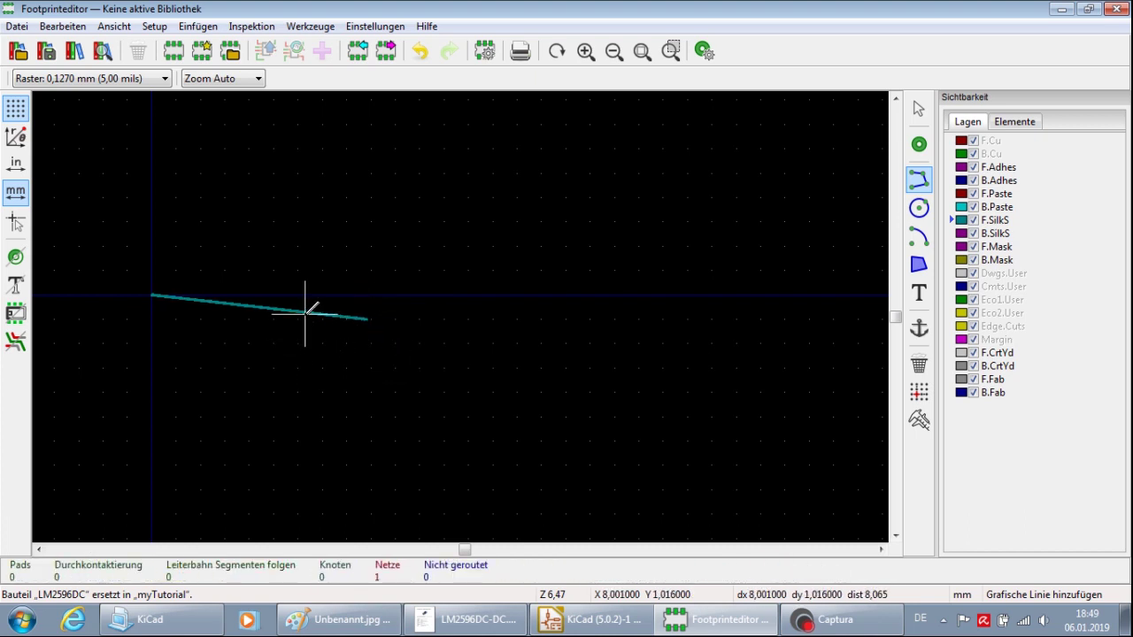
scroll(274, 314, "down", 1)
scroll(460, 314, "up", 2)
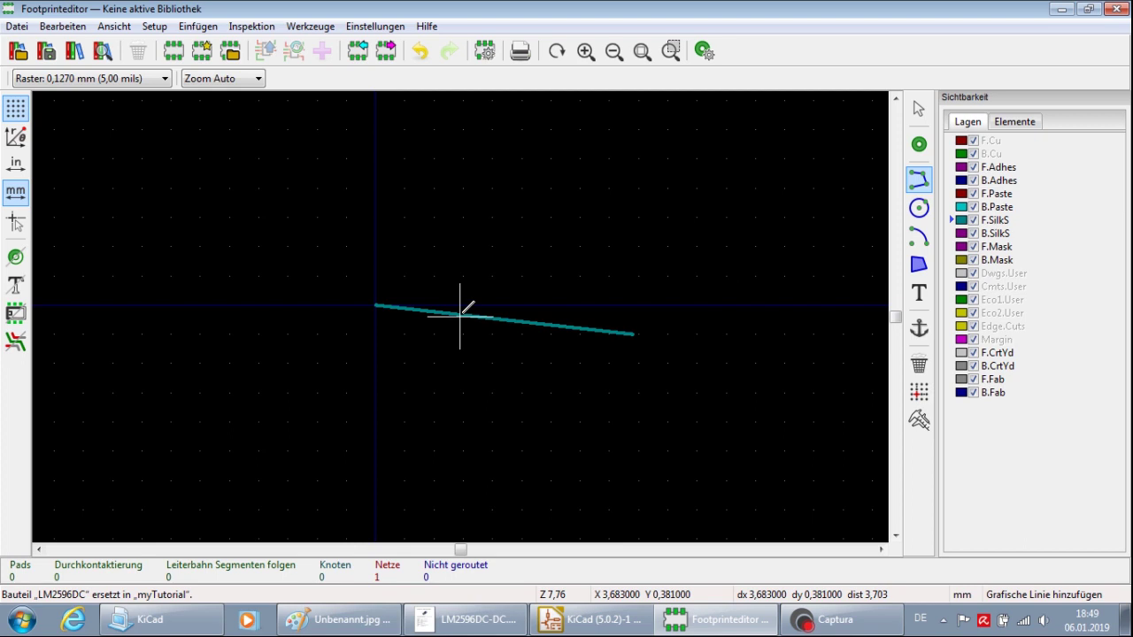
scroll(460, 314, "up", 1)
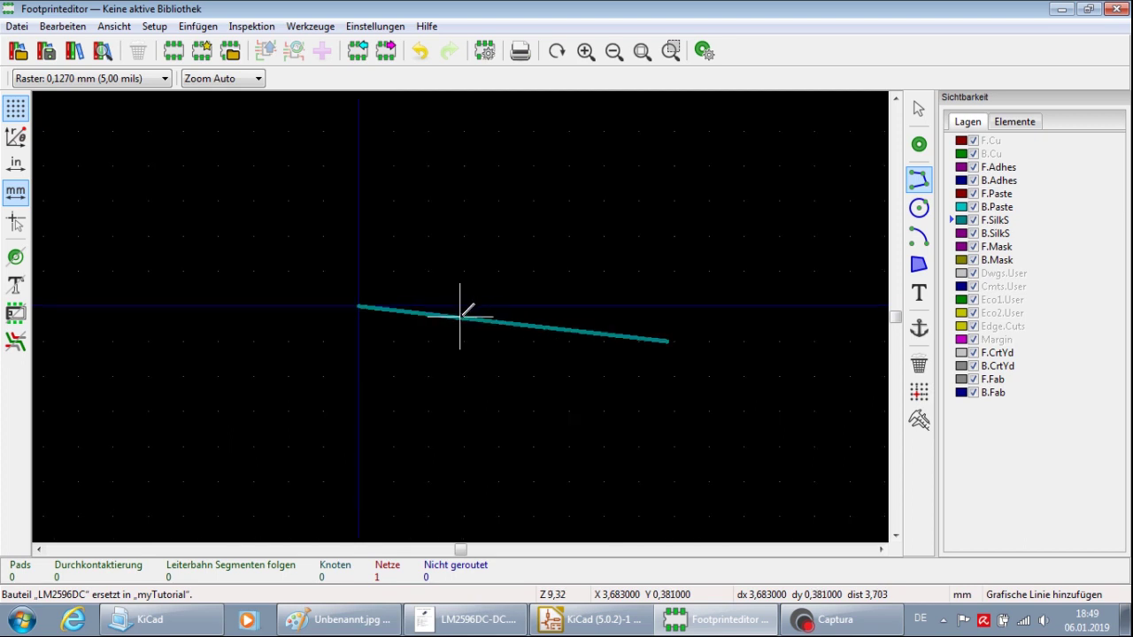
scroll(461, 314, "up", 2)
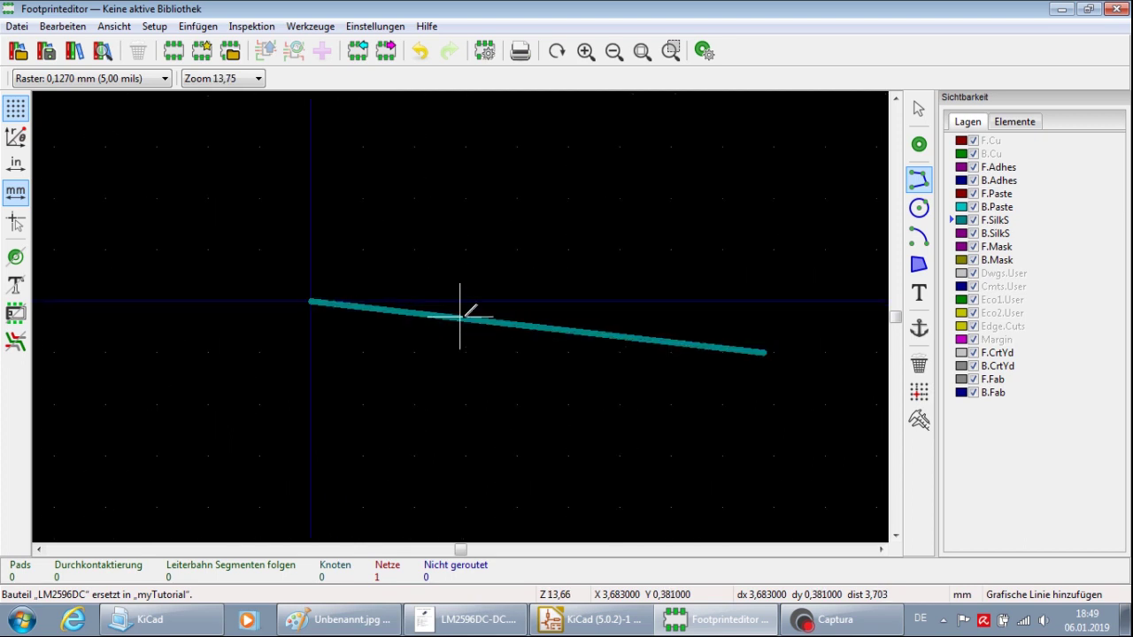
scroll(461, 315, "up", 8)
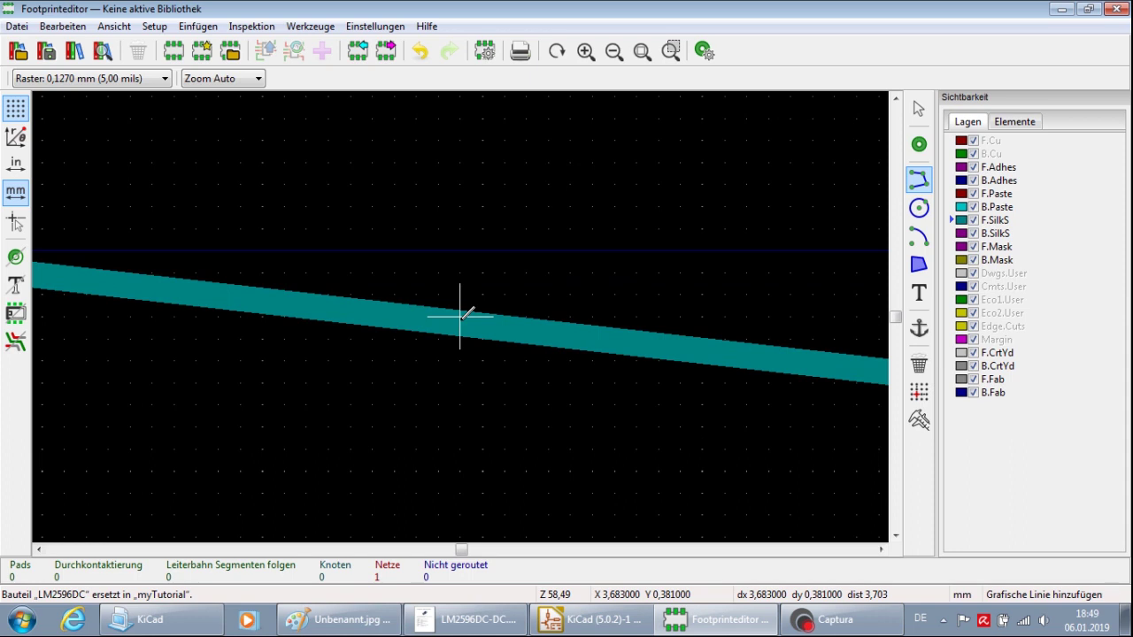
key("Escape")
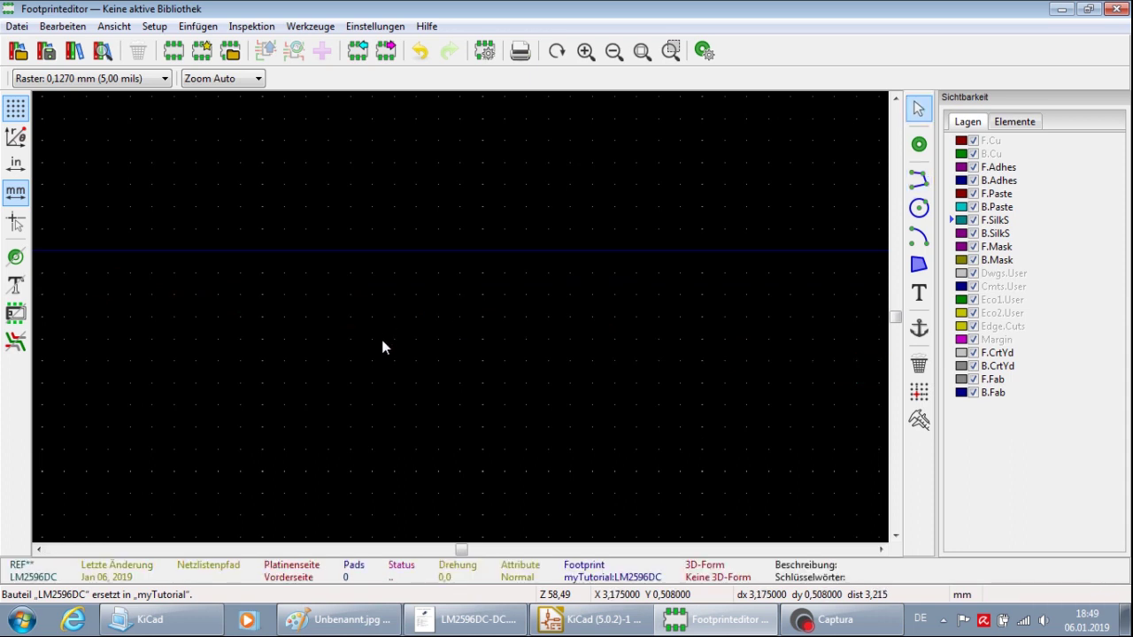
scroll(460, 323, "down", 1)
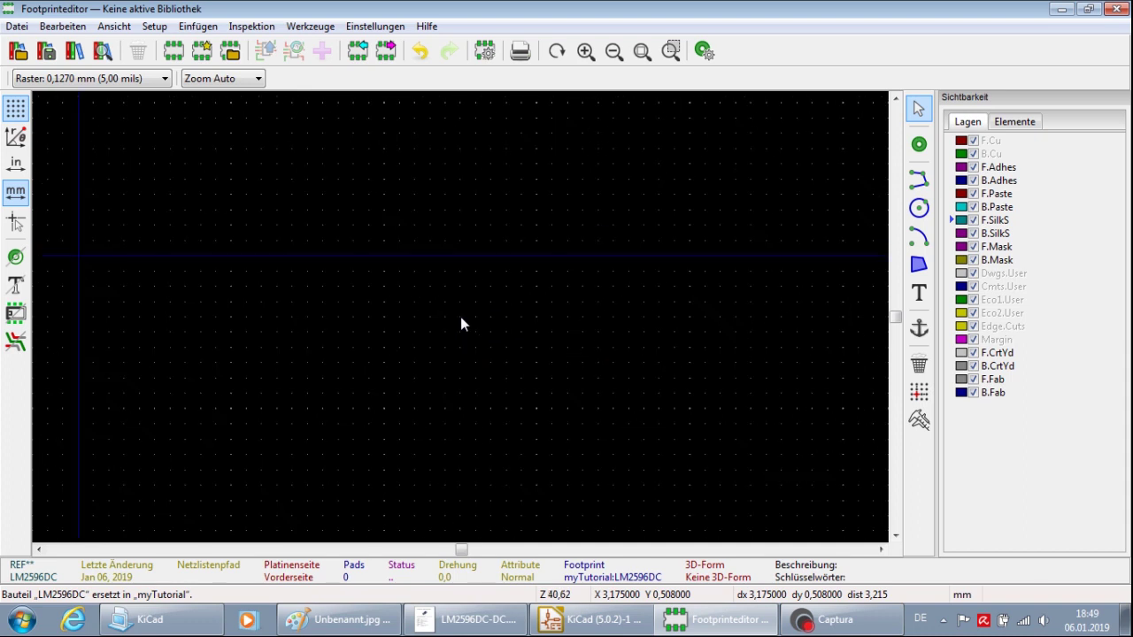
scroll(460, 323, "down", 1)
scroll(453, 323, "down", 1)
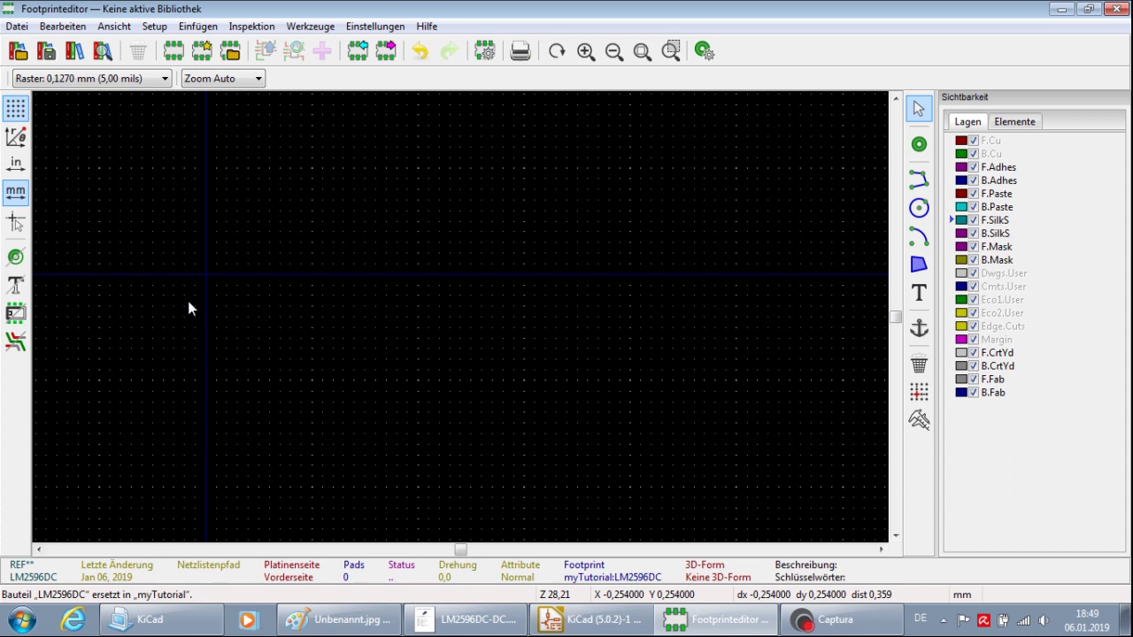
scroll(203, 301, "down", 1)
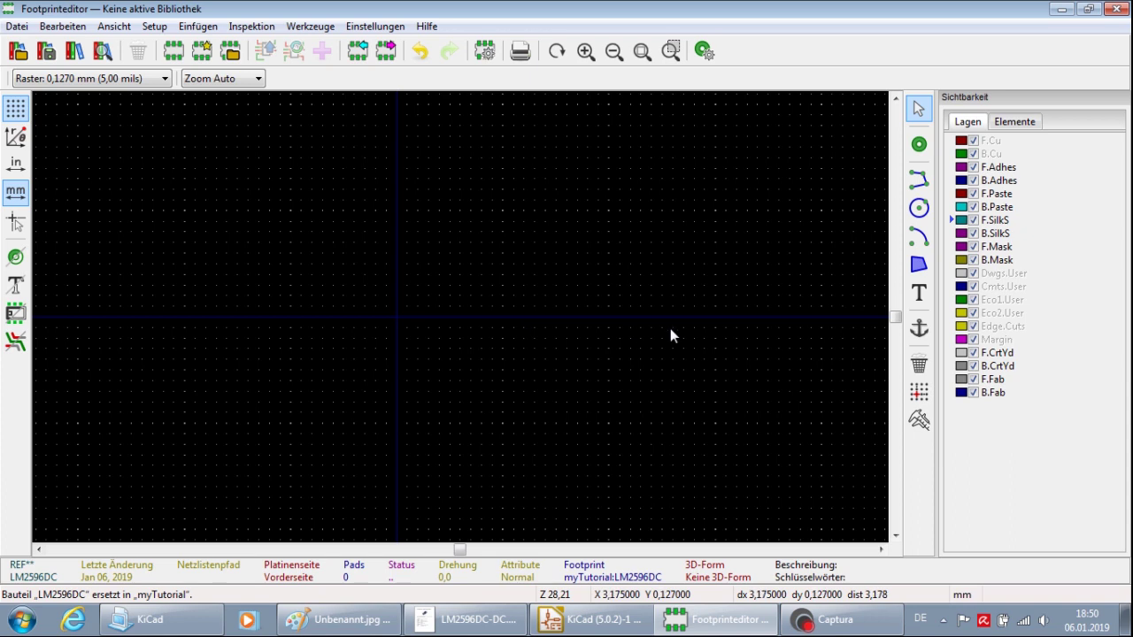
Open the default pad properties and set the hole size to 1,3 mm and the pad number to 1
left_click(703, 51)
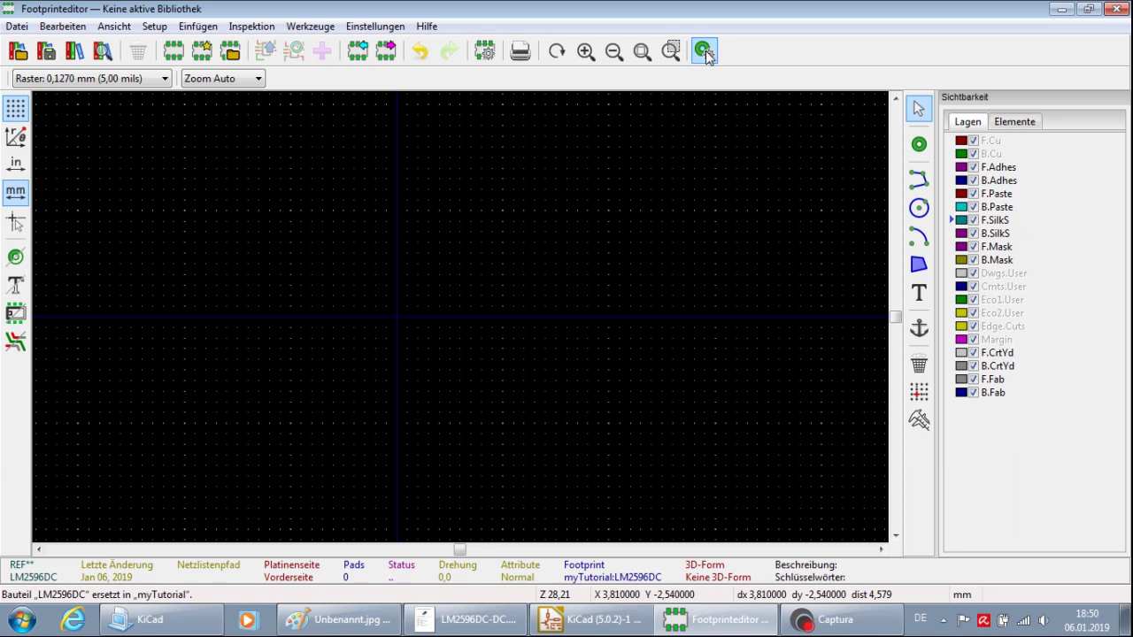
left_click(705, 51)
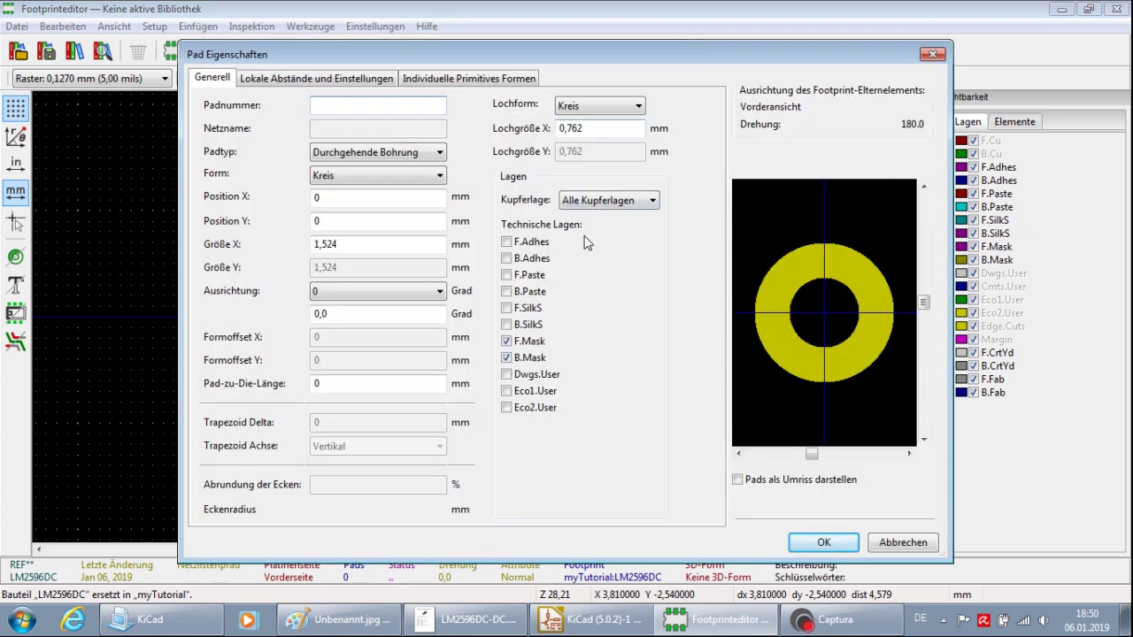
left_click(588, 129)
double_click(594, 128)
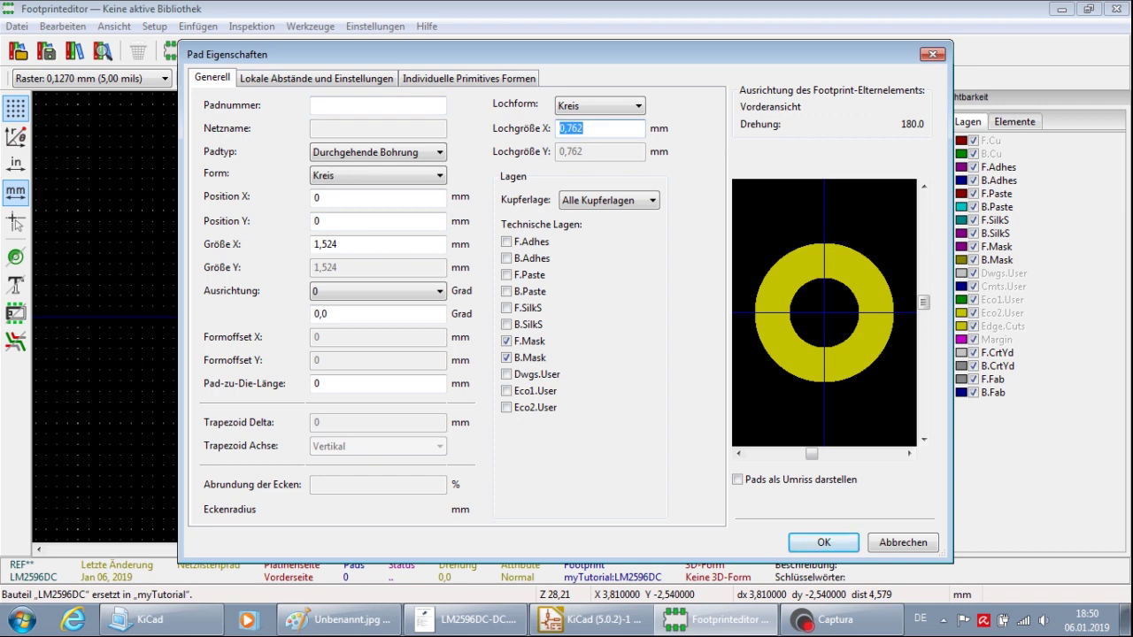
type("1,3")
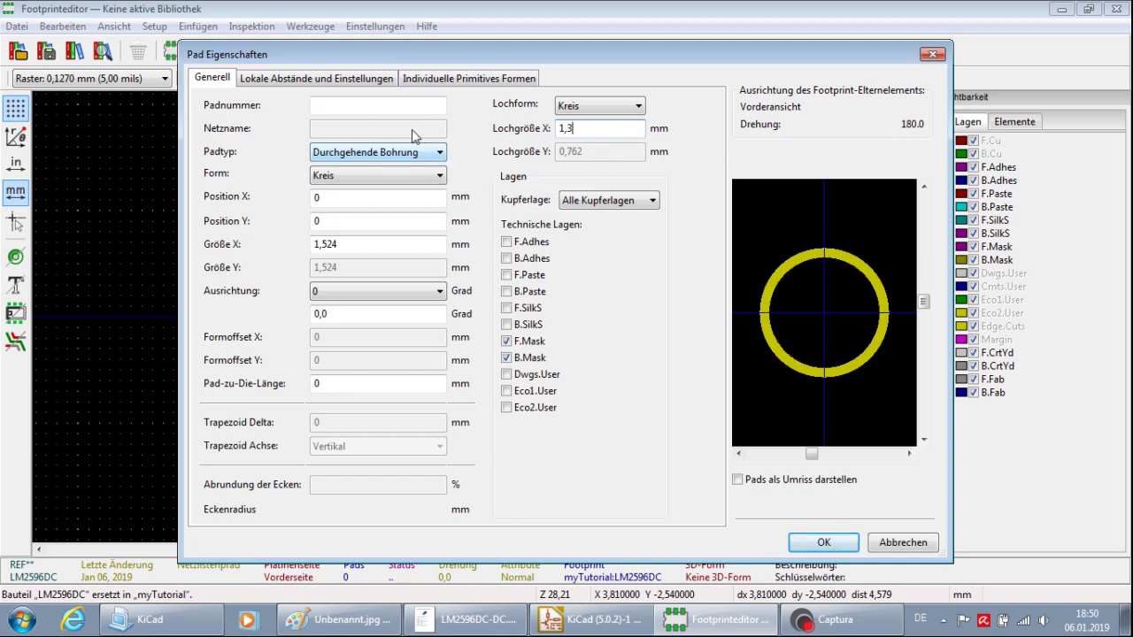
left_click(354, 104)
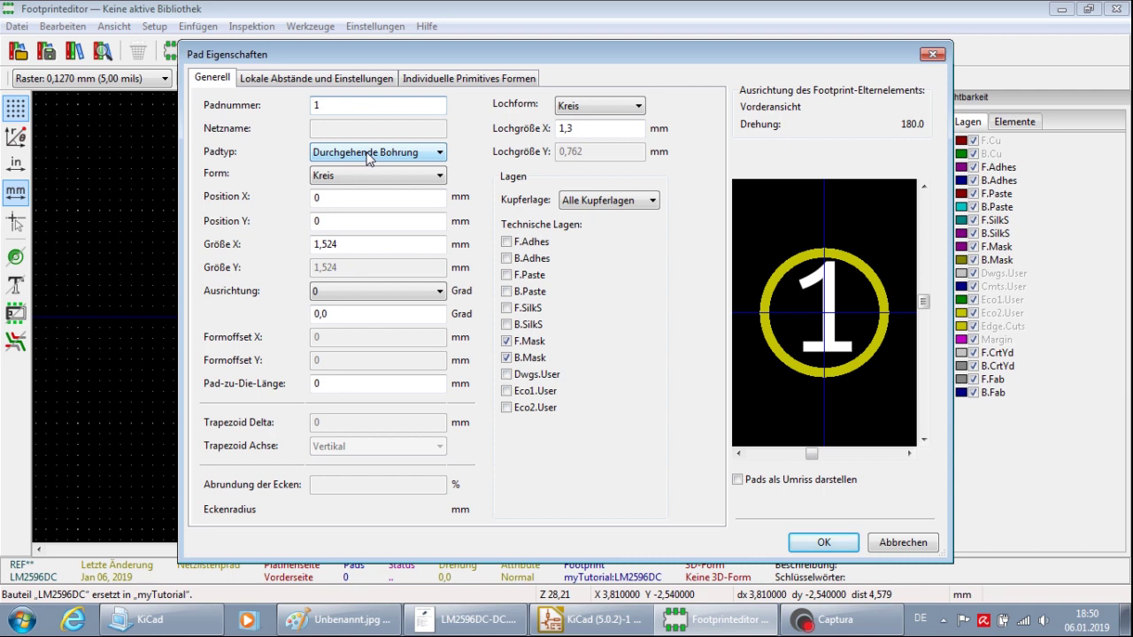
Set the pad shape to Oval with a size of 3 mm in X and 2 mm in Y
left_click(346, 176)
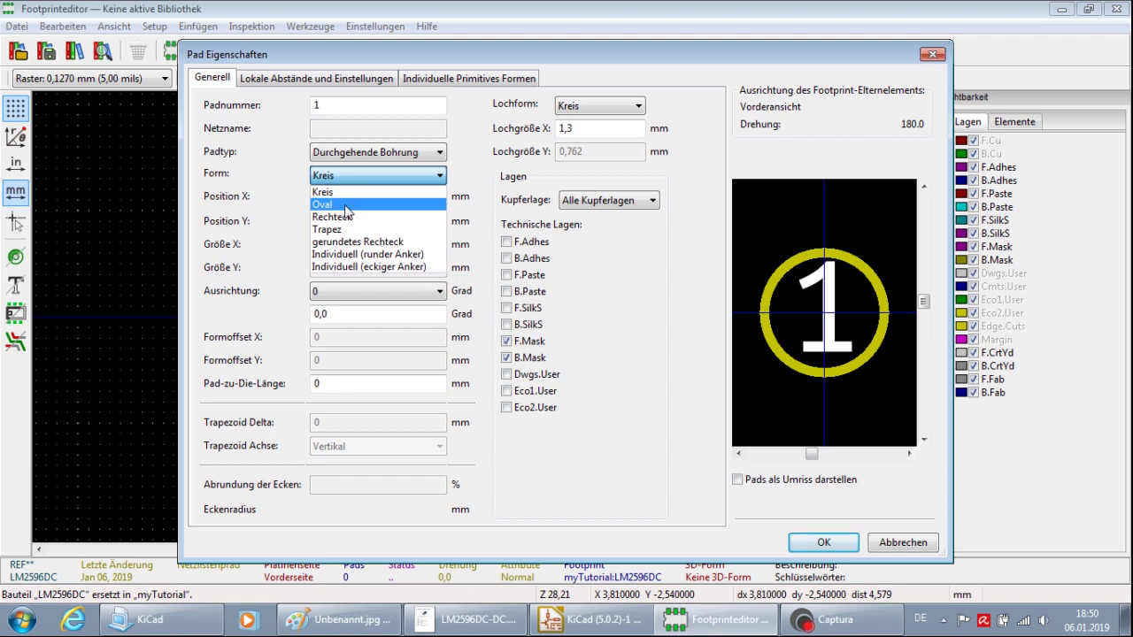
left_click(345, 205)
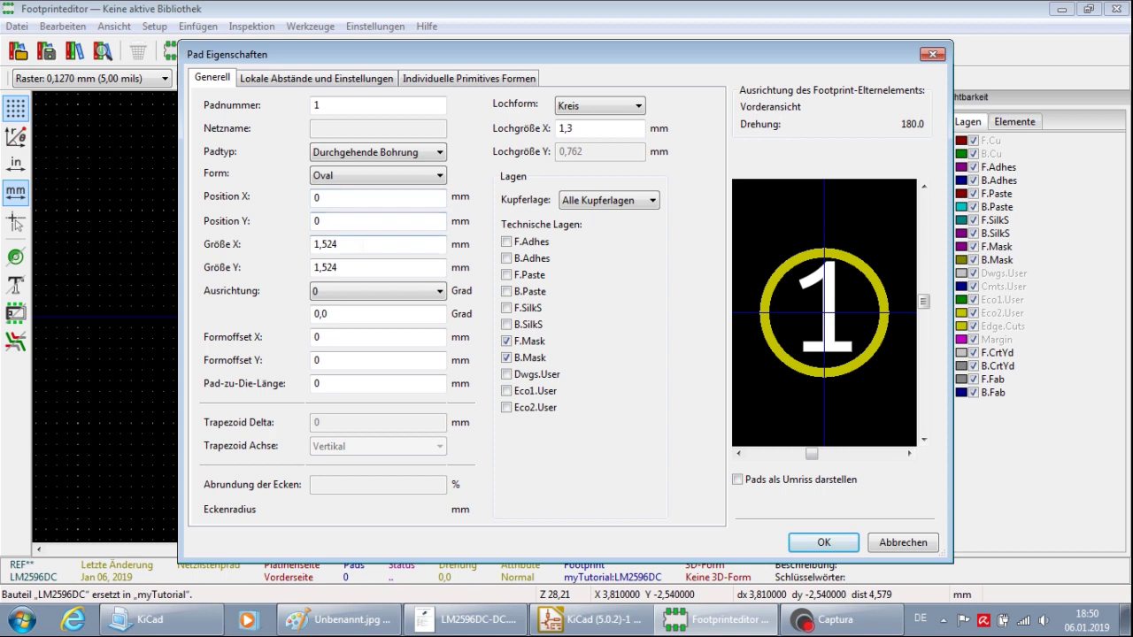
left_click(357, 184)
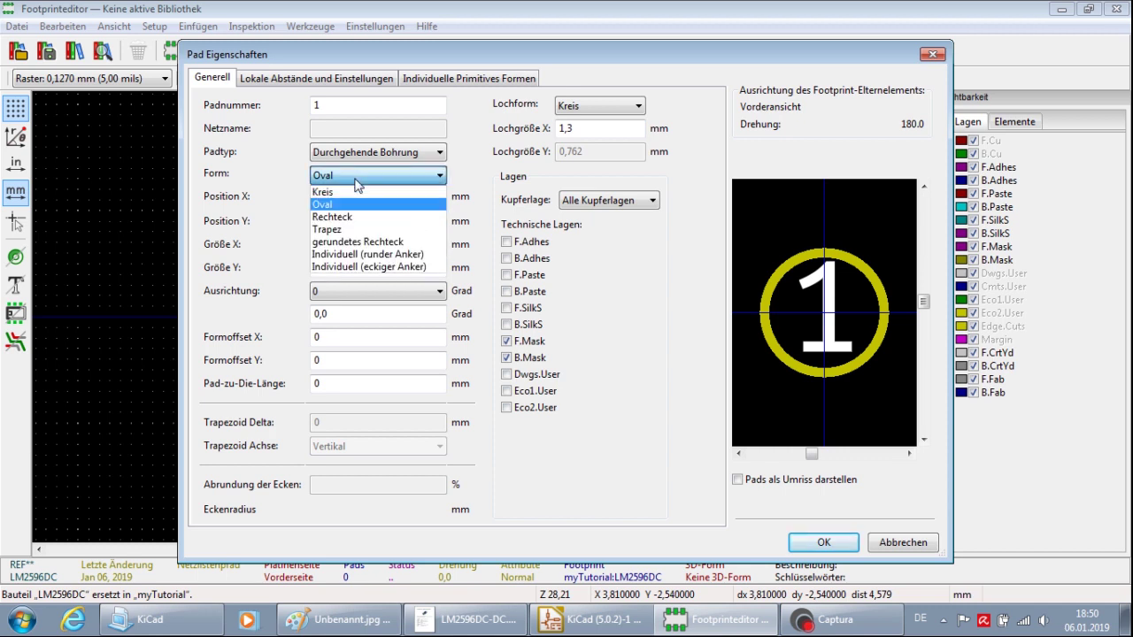
left_click(357, 190)
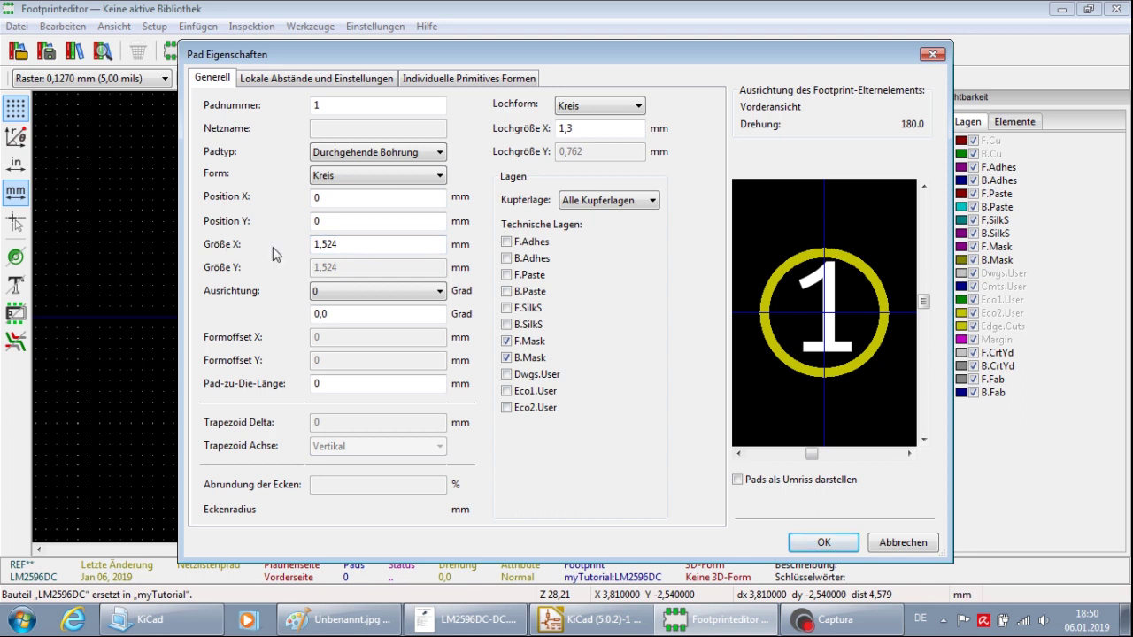
left_click(358, 181)
left_click(365, 197)
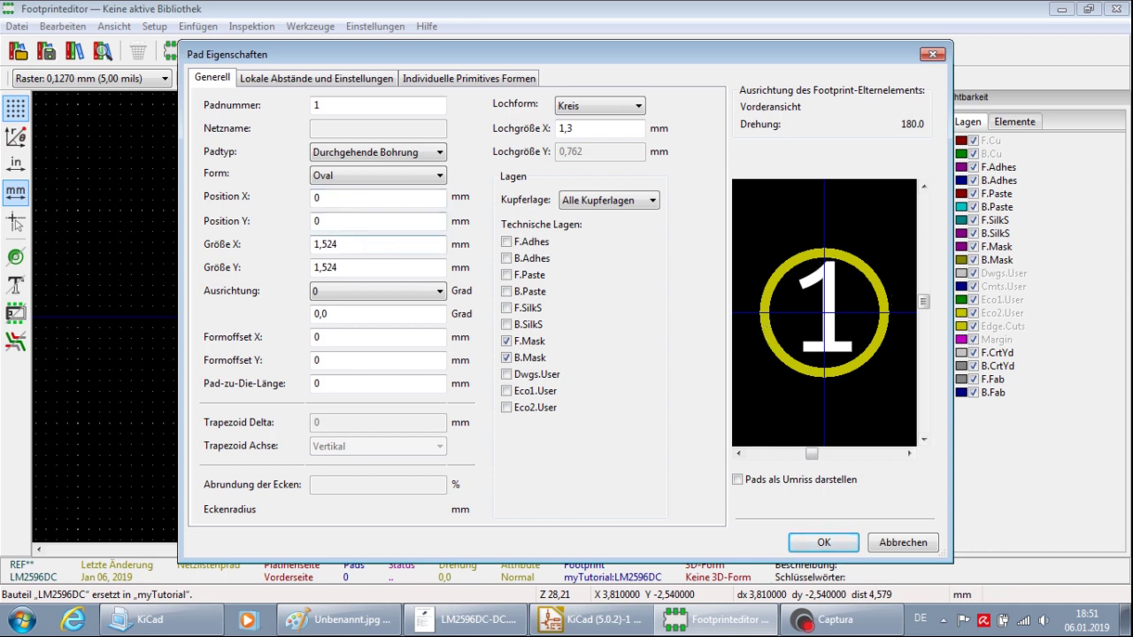
double_click(365, 245)
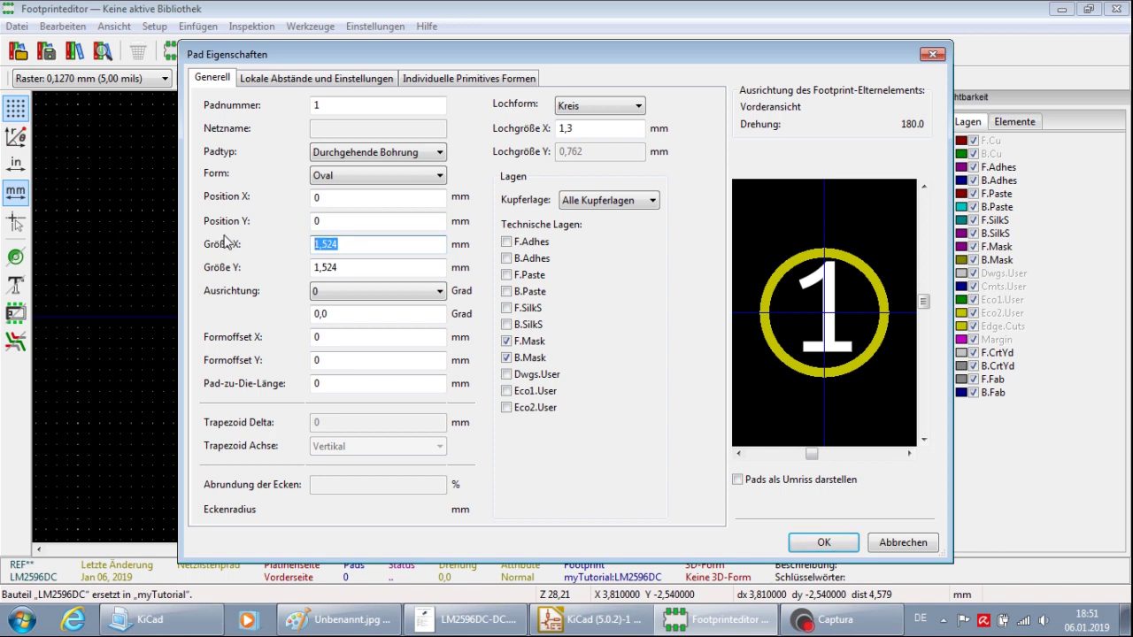
type("3")
key("Tab")
type("2")
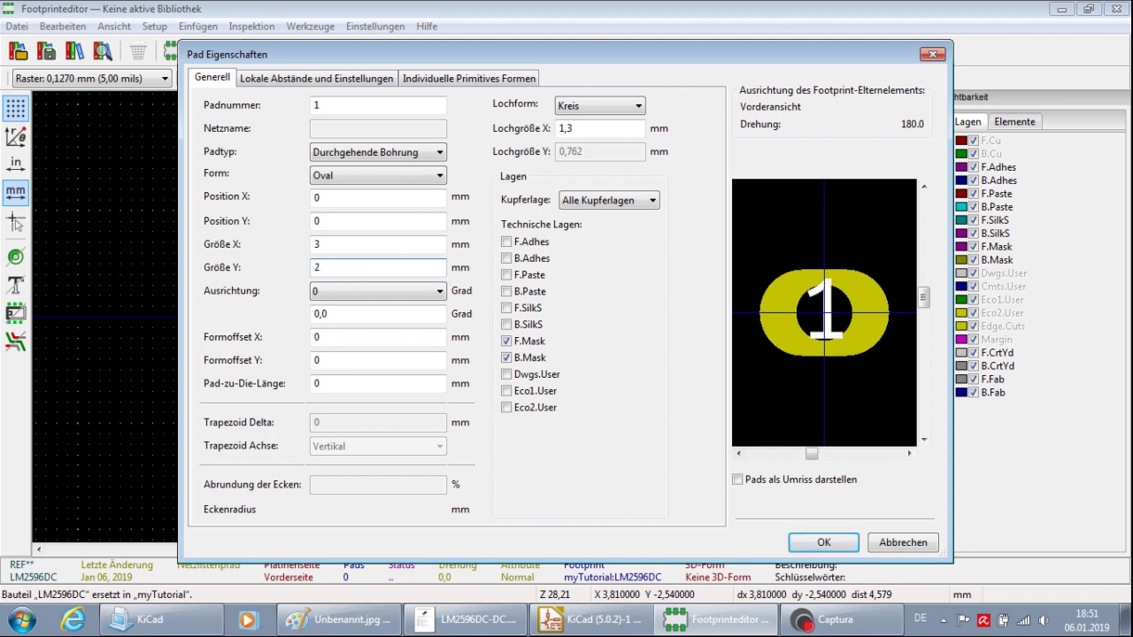
Review the pad's copper layer options, keeping all copper layers, and examine its local clearance and custom primitive settings
left_click(849, 291)
left_click(635, 201)
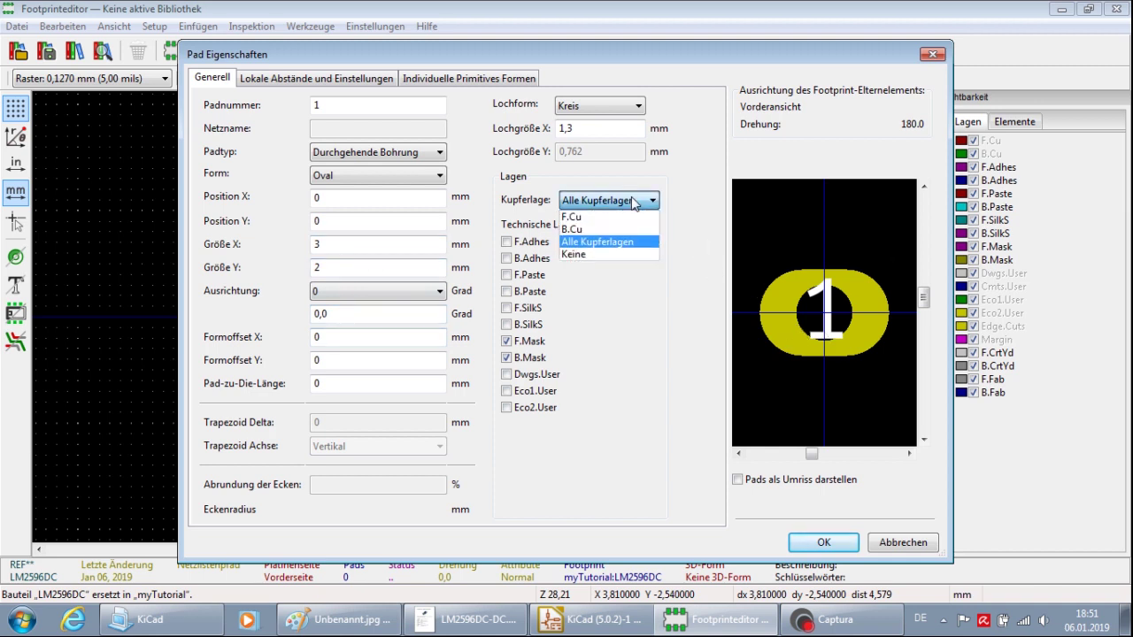
left_click(606, 243)
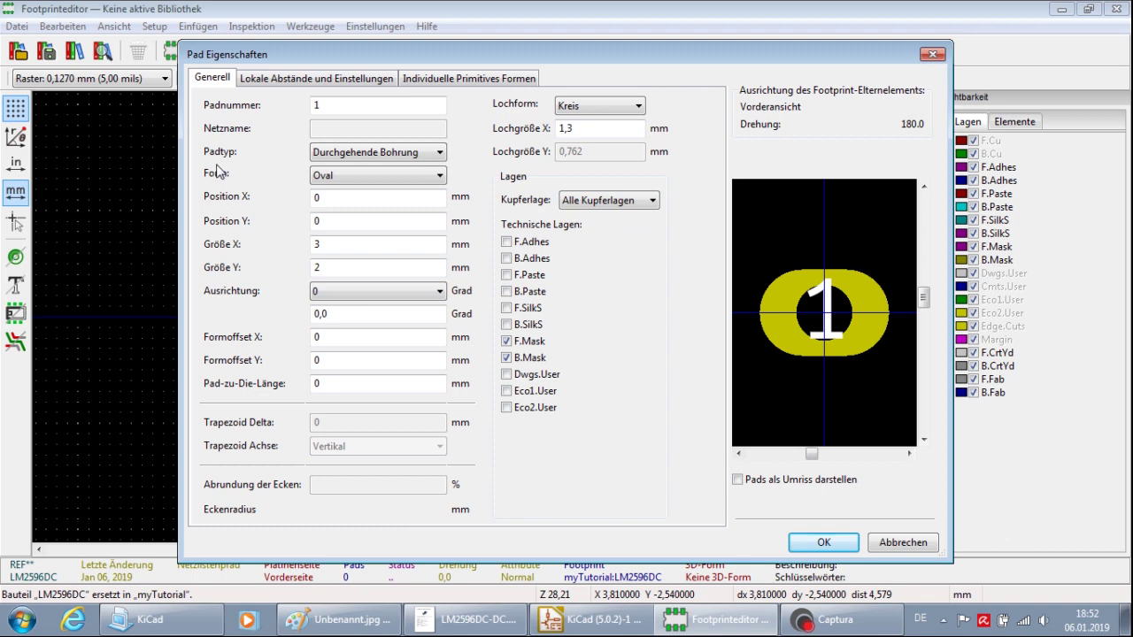
left_click(261, 80)
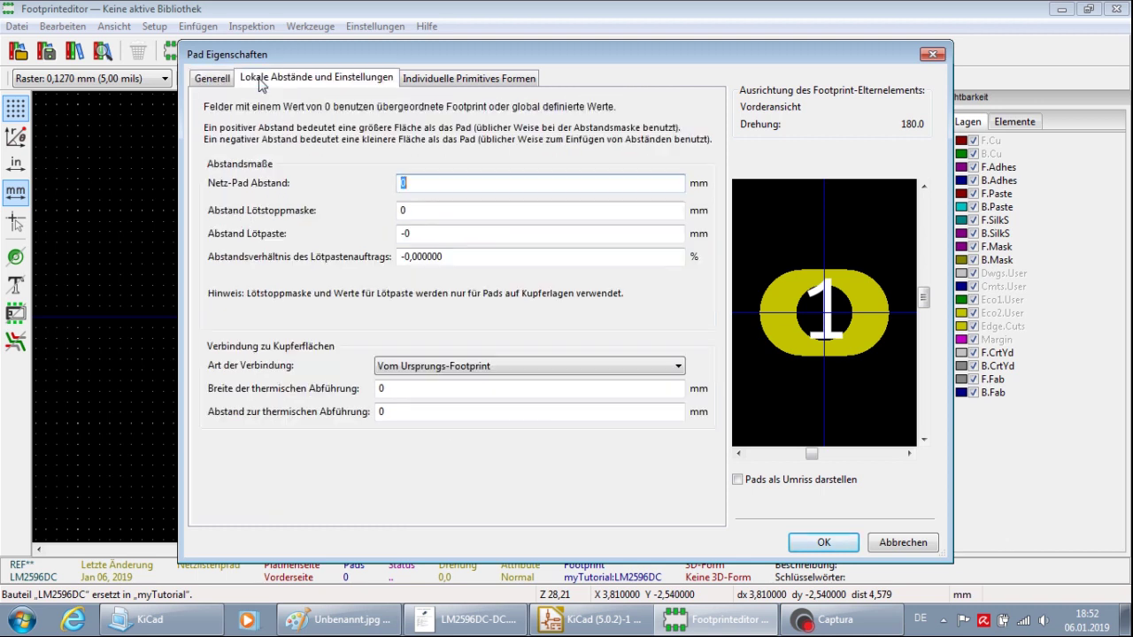
left_click(469, 81)
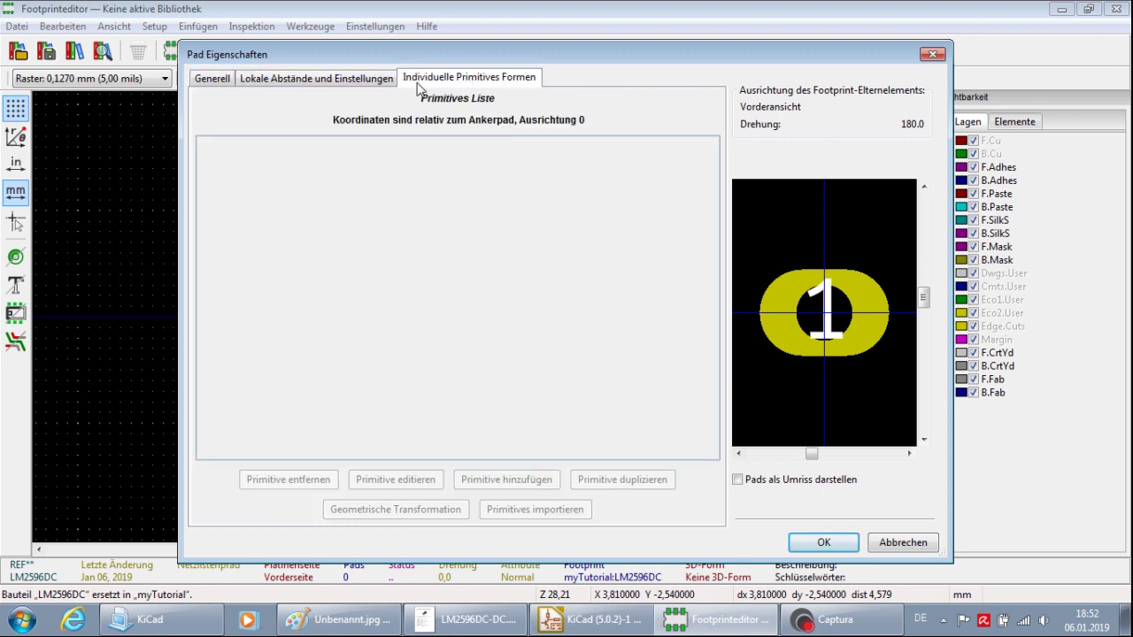
left_click(346, 84)
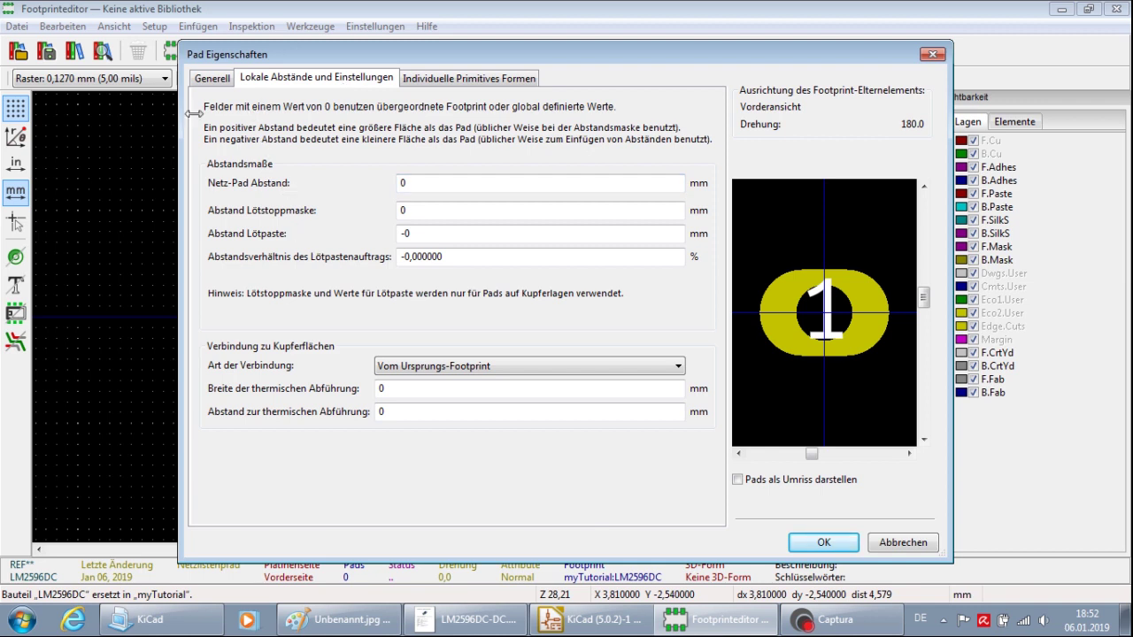
left_click(207, 78)
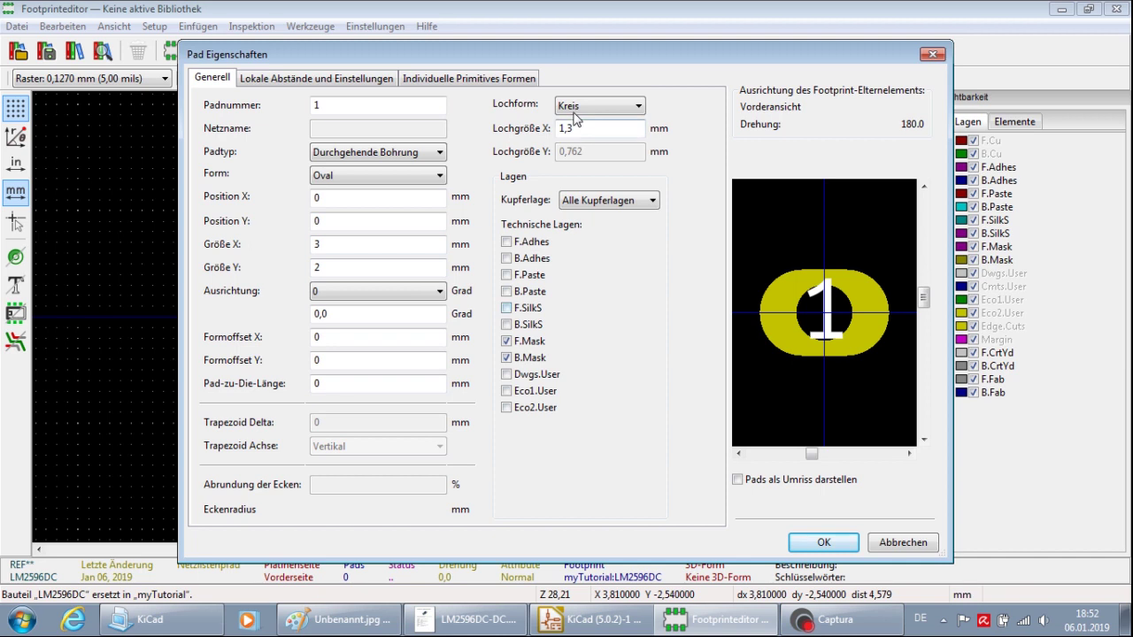
Confirm the default pad settings and place pad 1 at the origin
left_click(825, 544)
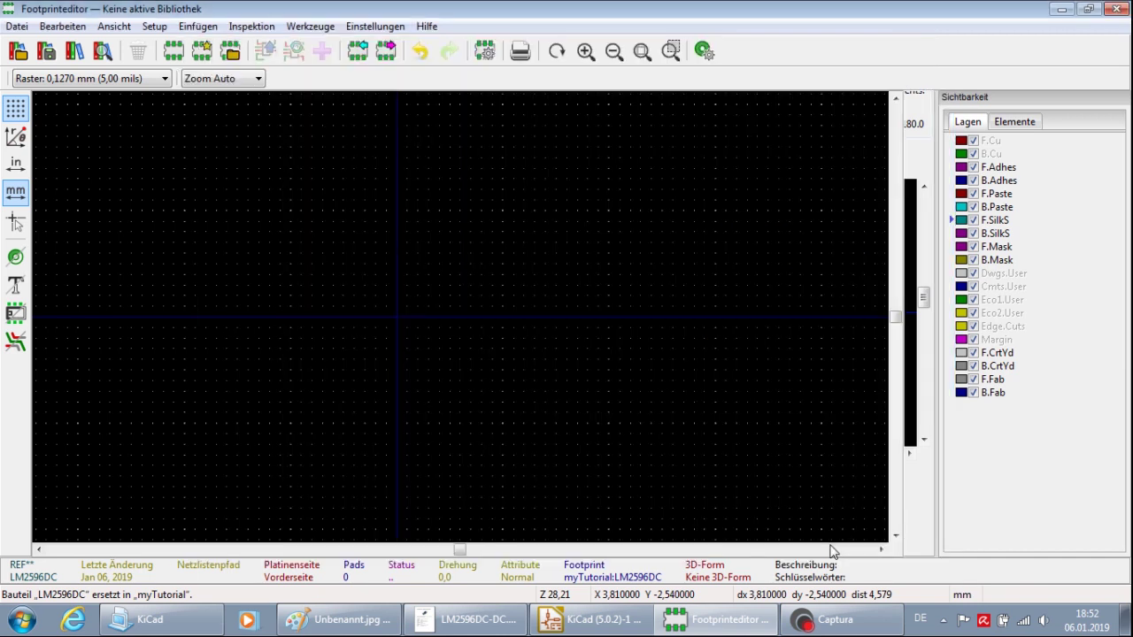
left_click(919, 144)
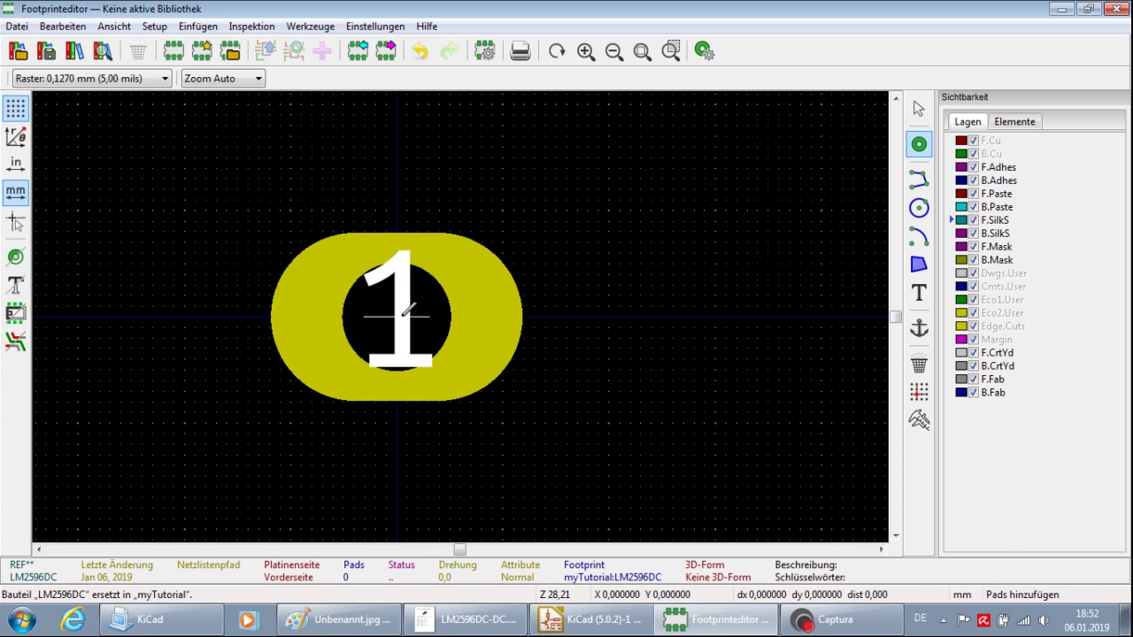
scroll(407, 309, "down", 2)
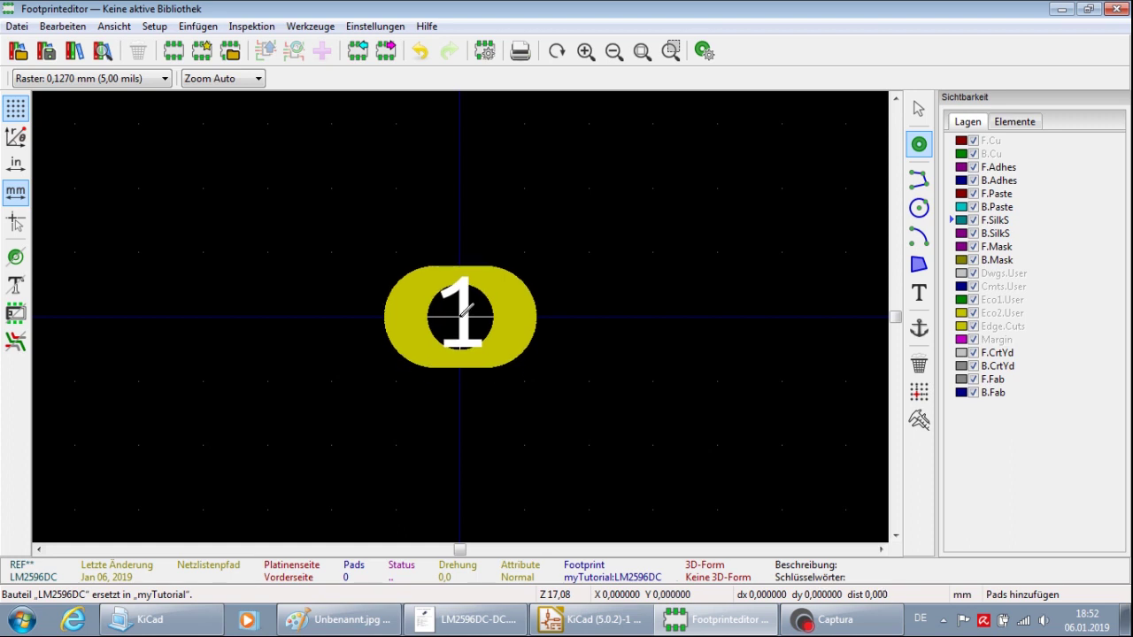
left_click(460, 315)
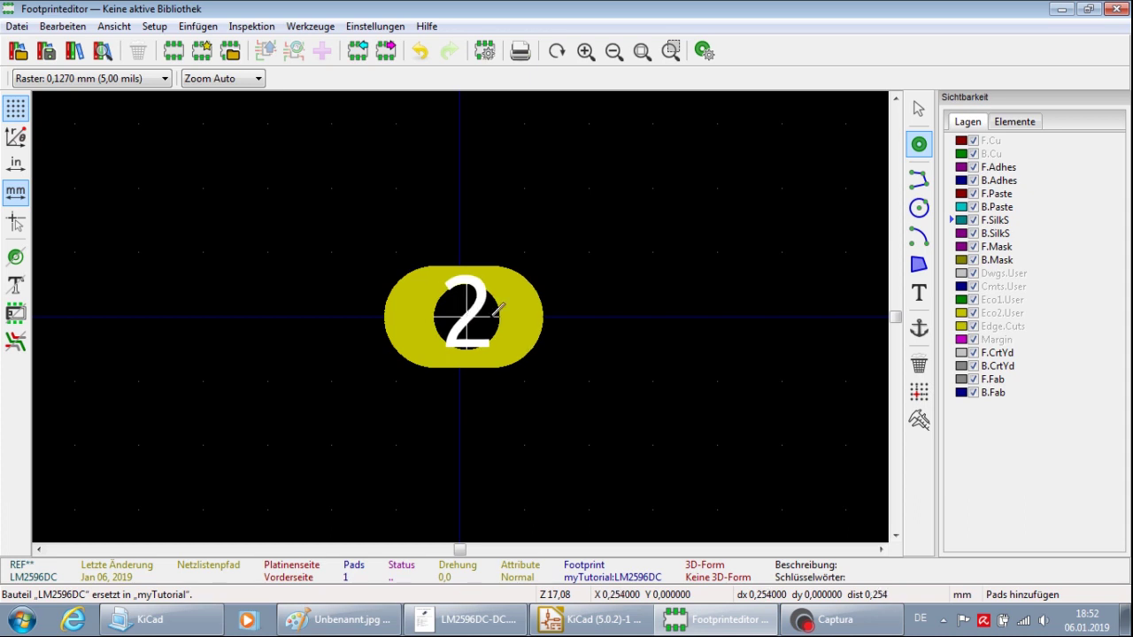
Place pad 2 about 13 mm along the X axis from pad 1, with pads 3 and 4 about 6 mm below pads 1 and 2
scroll(543, 311, "down", 1)
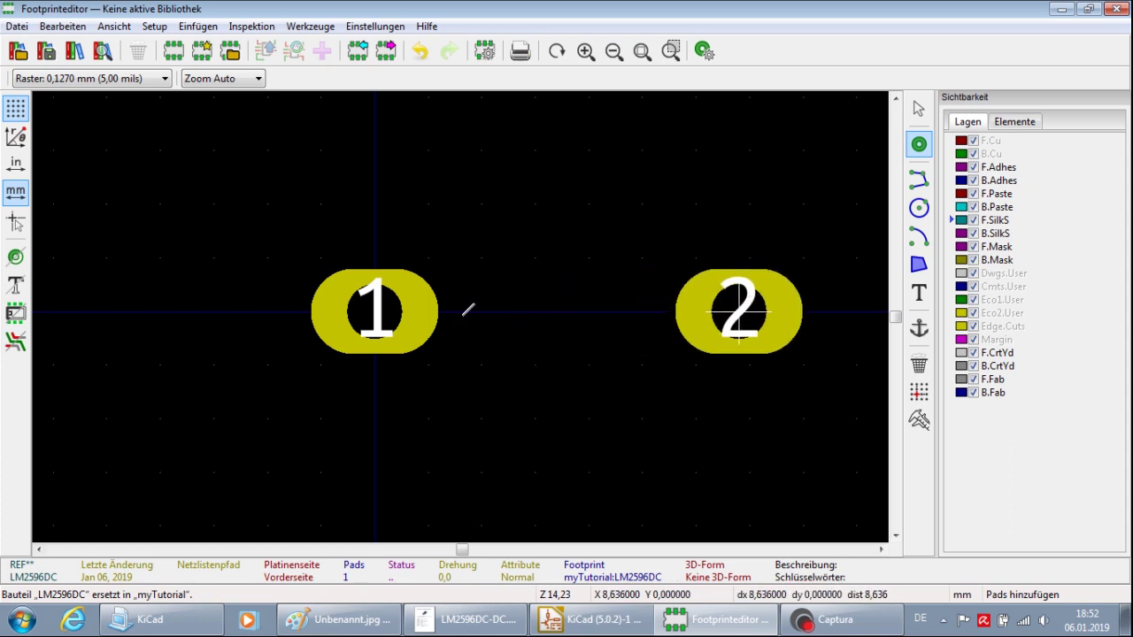
scroll(734, 315, "down", 1)
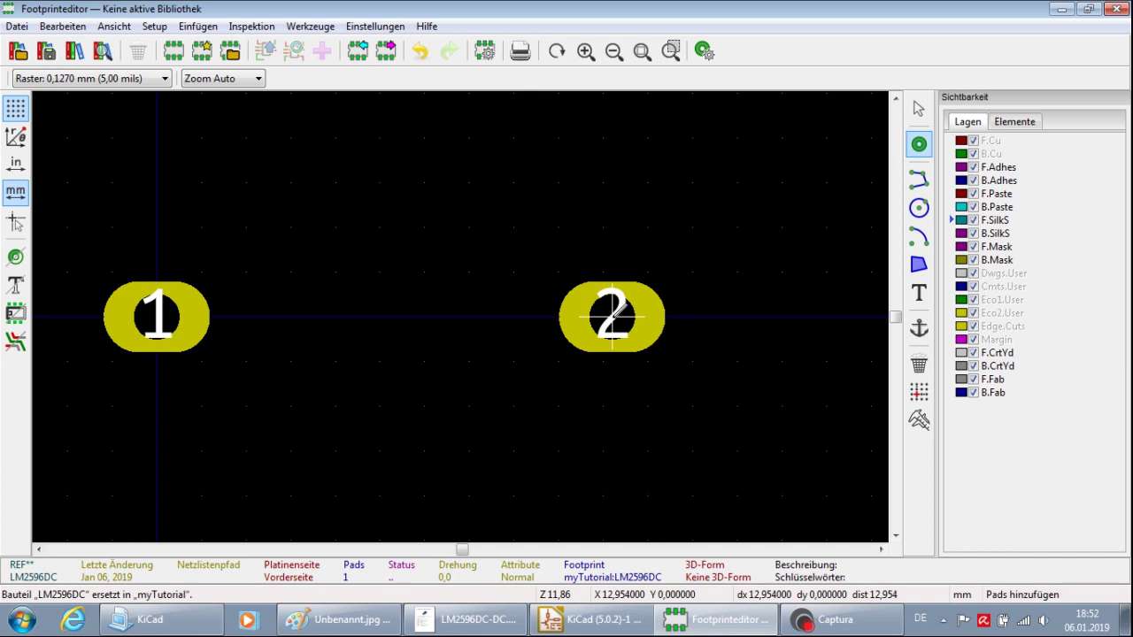
left_click(611, 316)
scroll(460, 349, "down", 1)
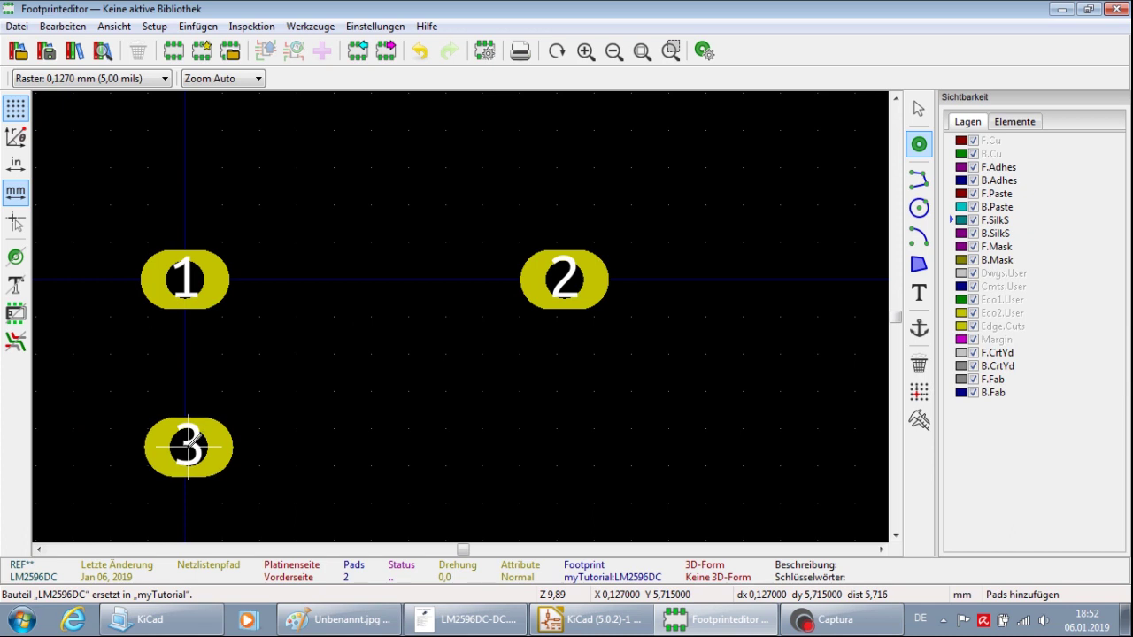
left_click(185, 451)
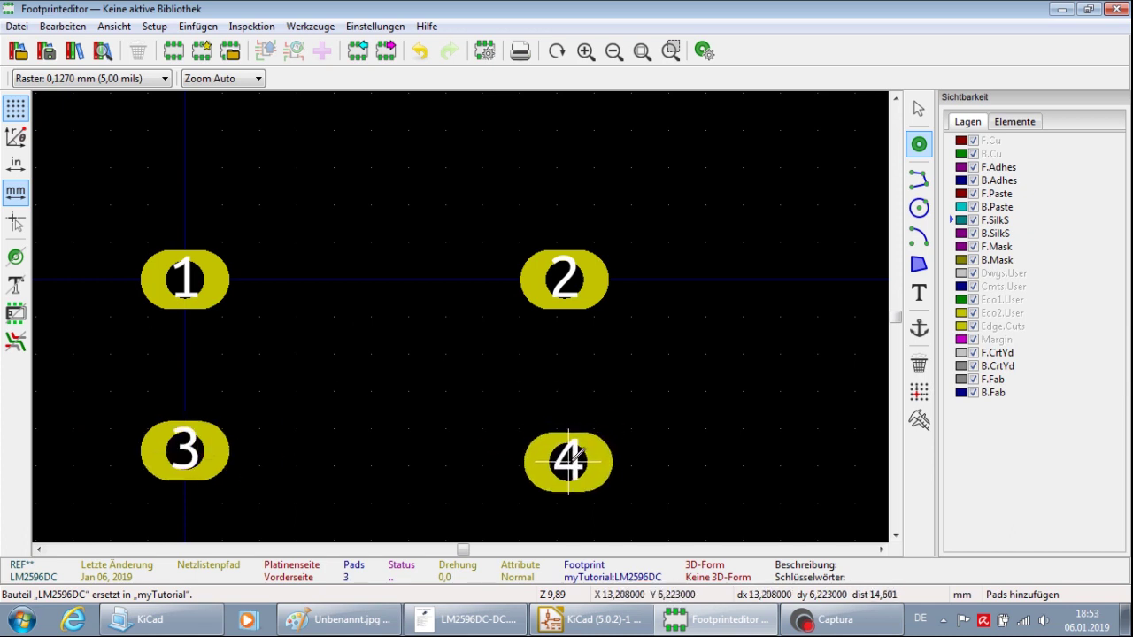
left_click(572, 461)
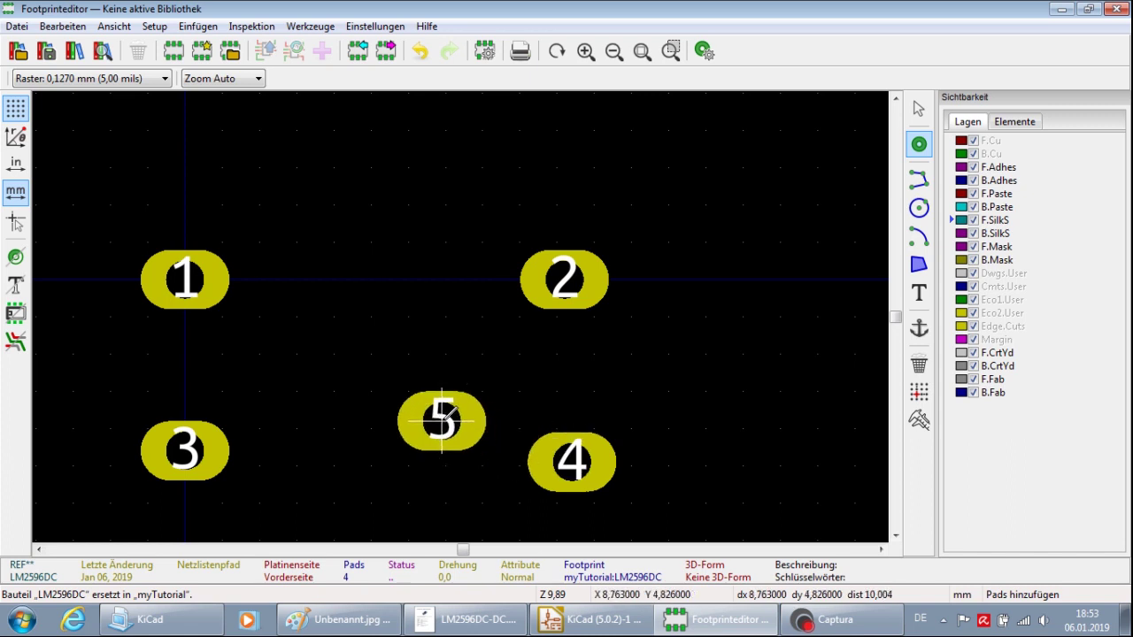
key("Escape")
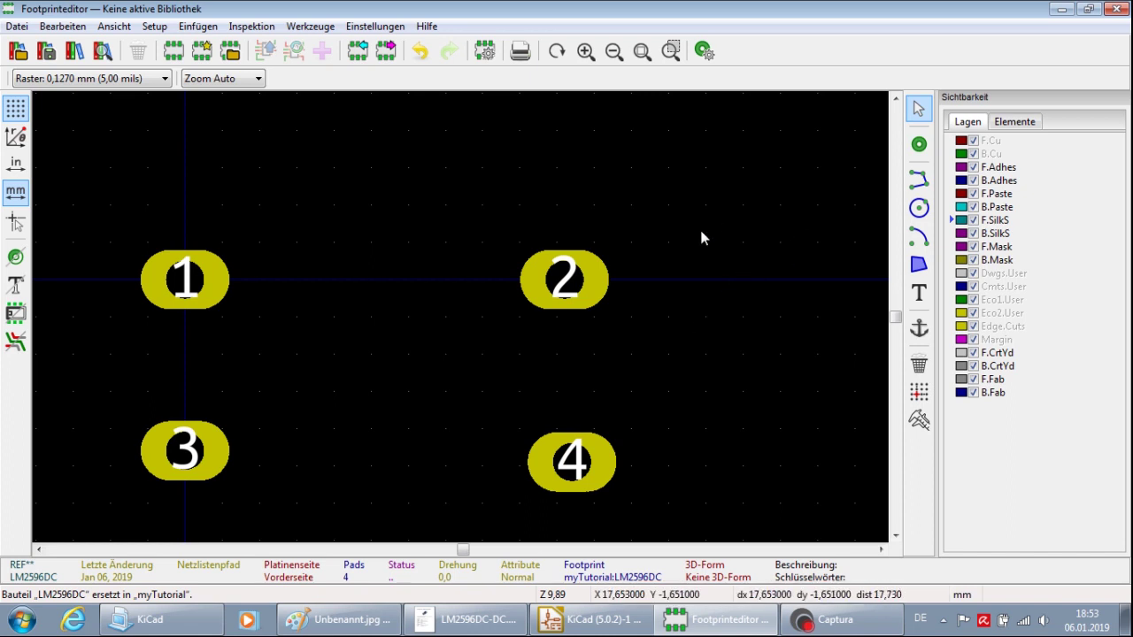
Set the grid to 1,2700 mm (50,00 mils)
left_click(76, 81)
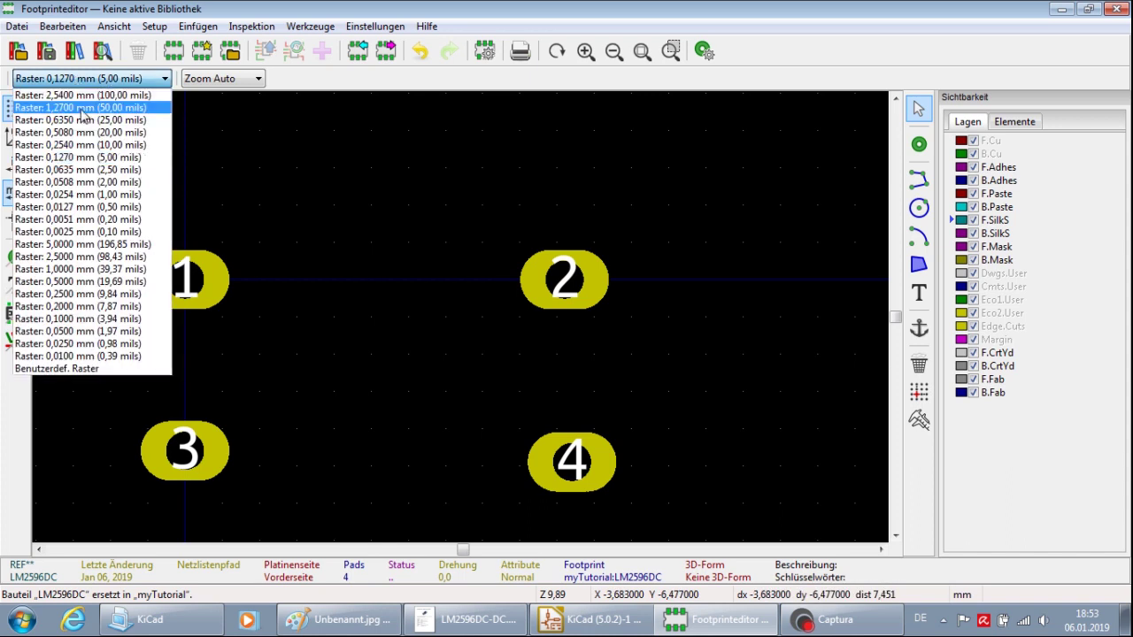
left_click(81, 108)
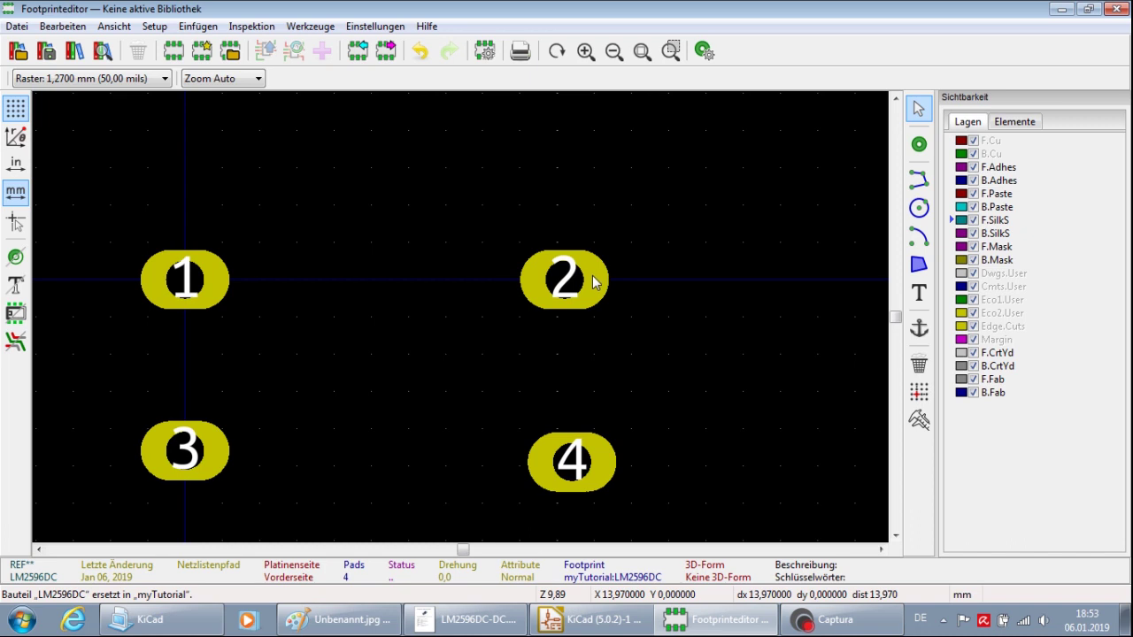
Switch to Paint, mark the 40,0 distance between the two upper holes with a brush line, and return to the footprint editor
left_click(344, 625)
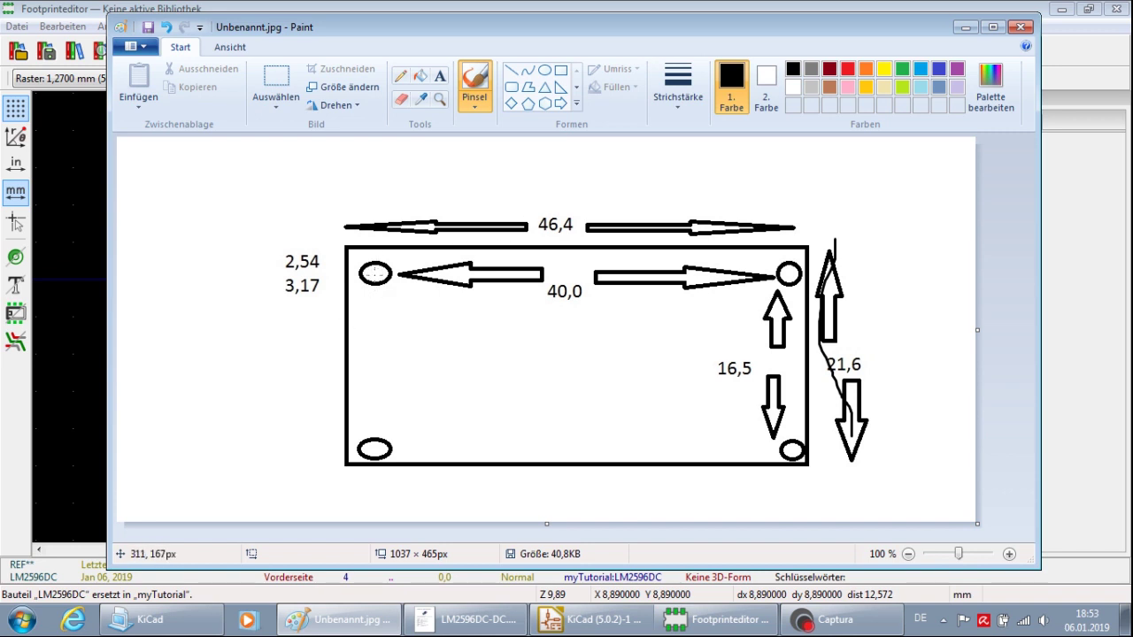
left_click_drag(375, 272, 374, 275)
left_click_drag(375, 273, 793, 263)
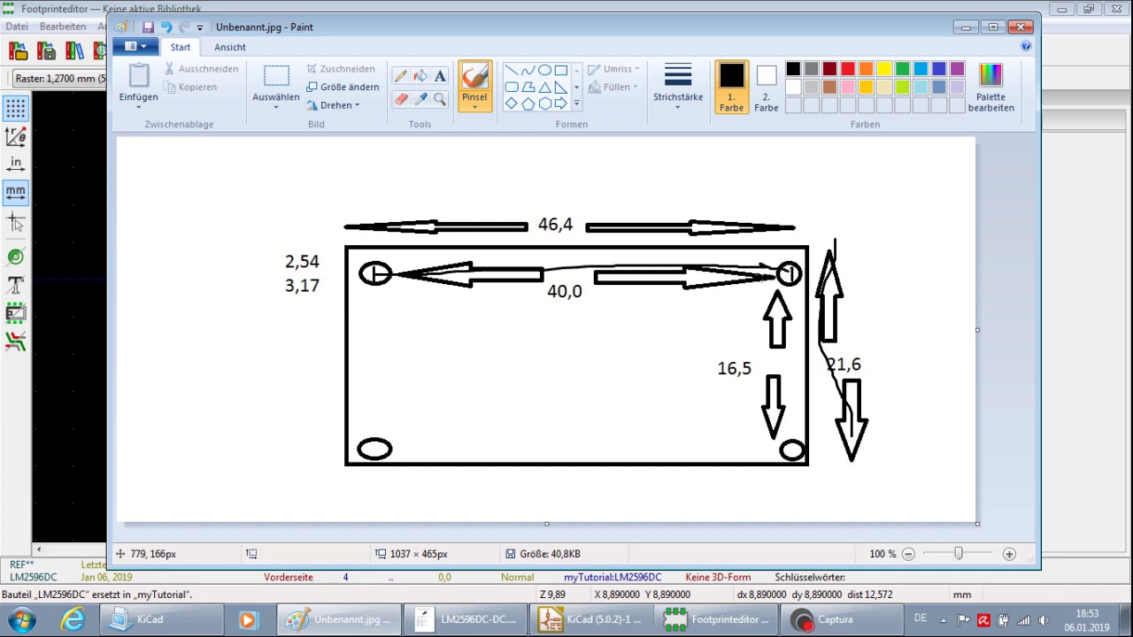
left_click(689, 622)
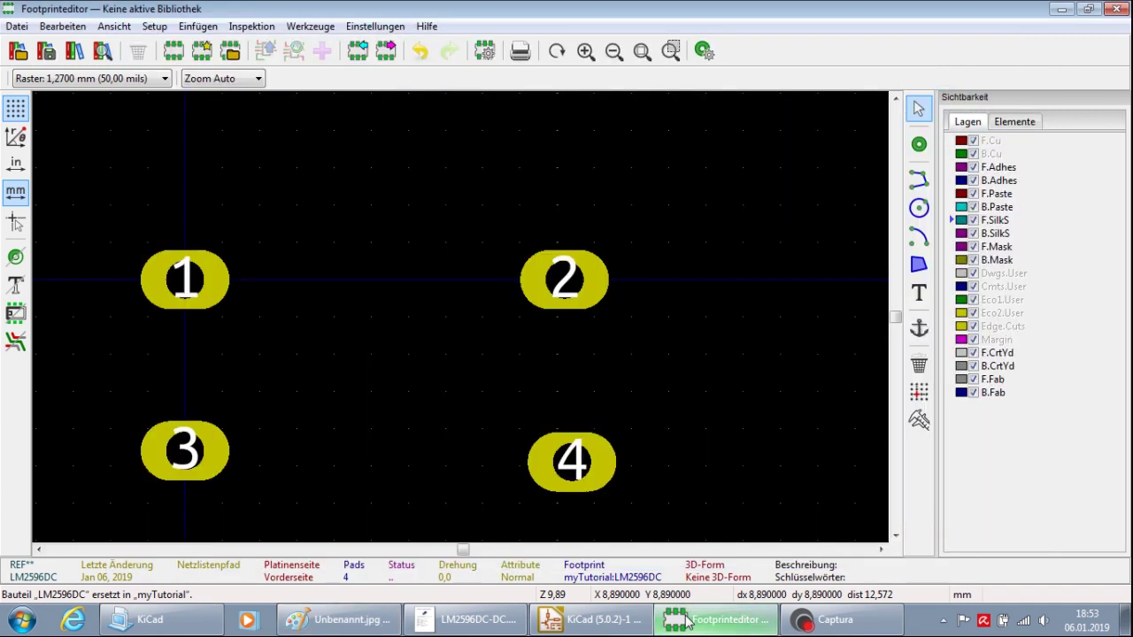
Set pad 2's X position to 40,0 mm, keeping its Oval shape and 1,3 mm hole
left_click(592, 281)
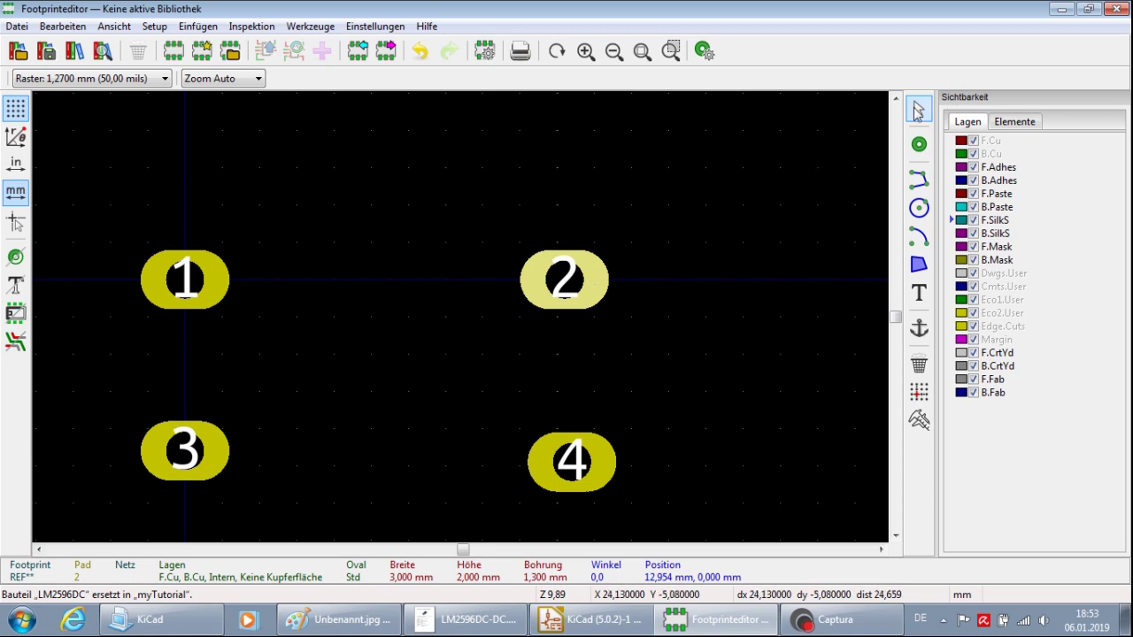
left_click(921, 112)
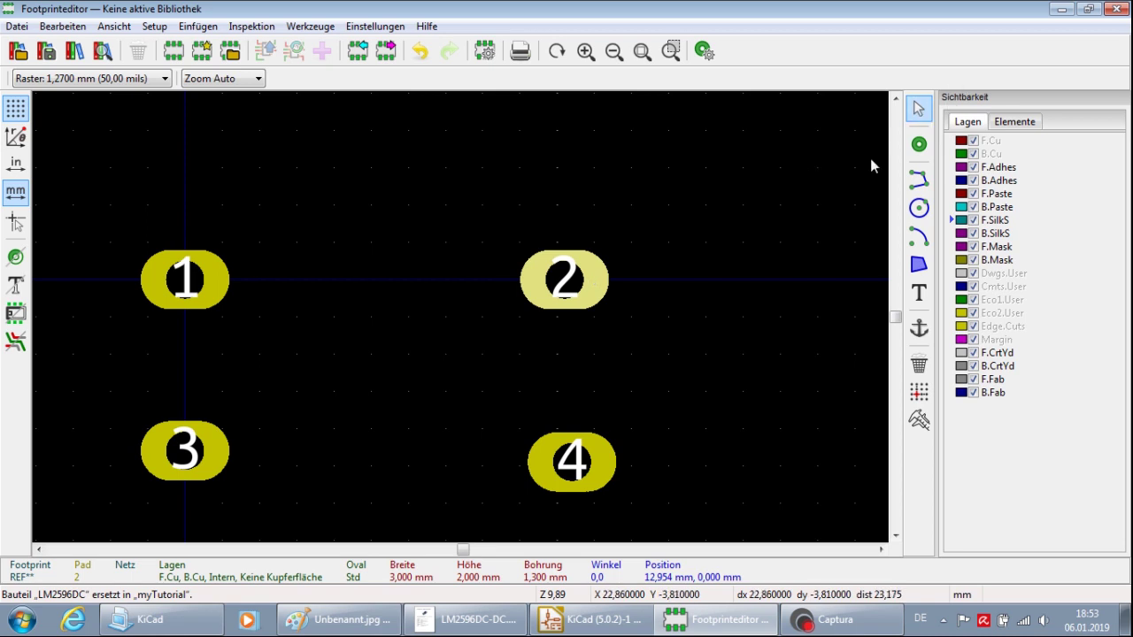
double_click(592, 291)
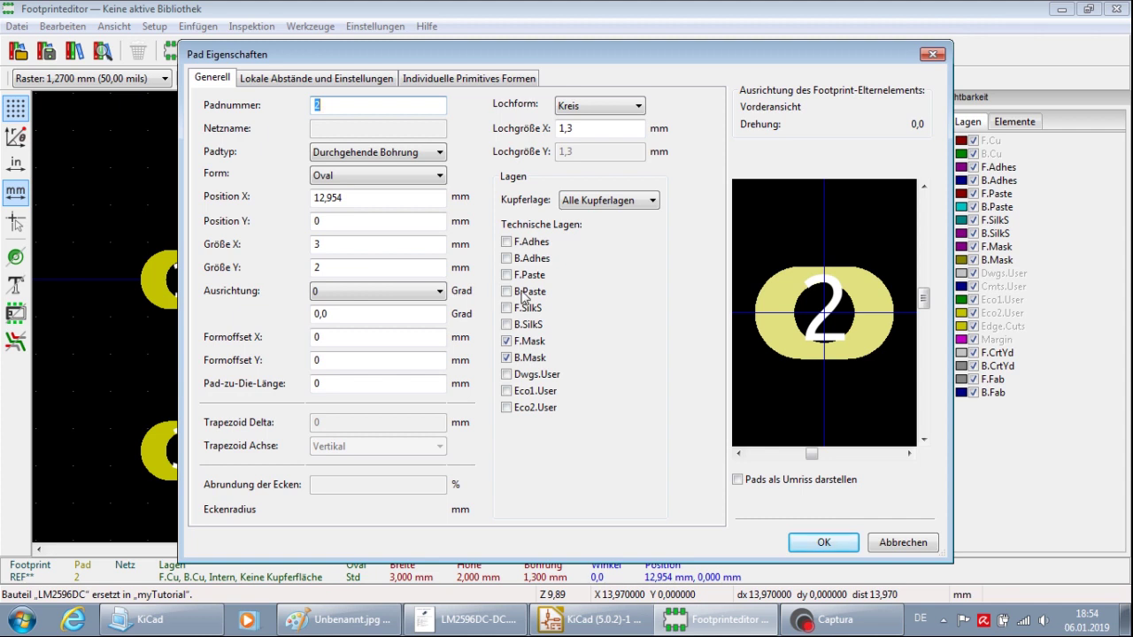
left_click(678, 296)
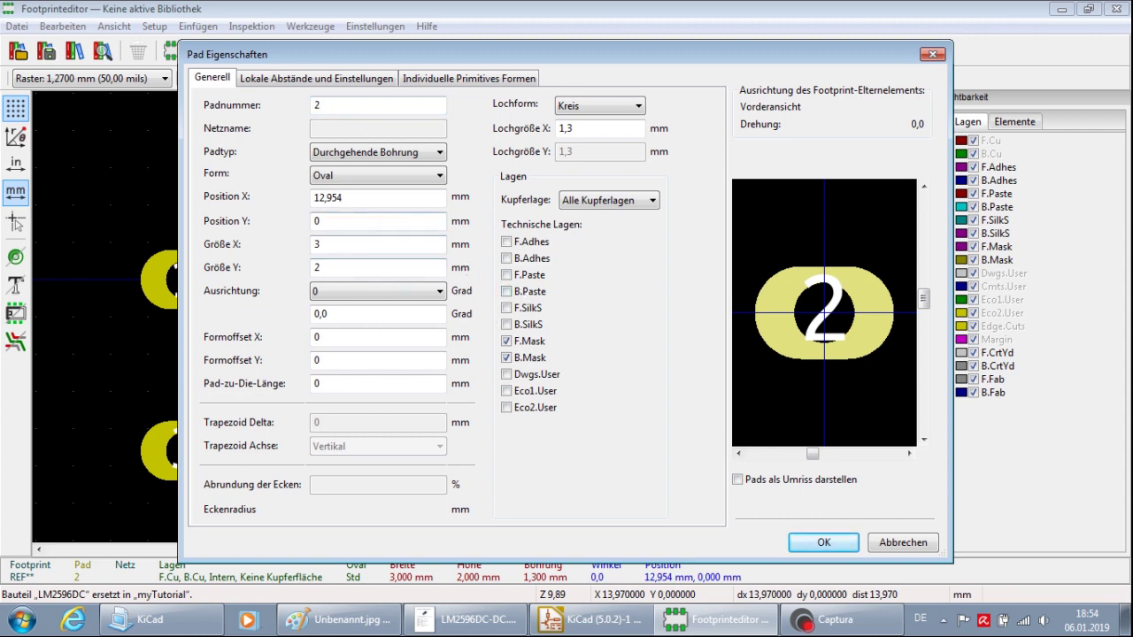
left_click(561, 129)
double_click(560, 129)
left_click(563, 128)
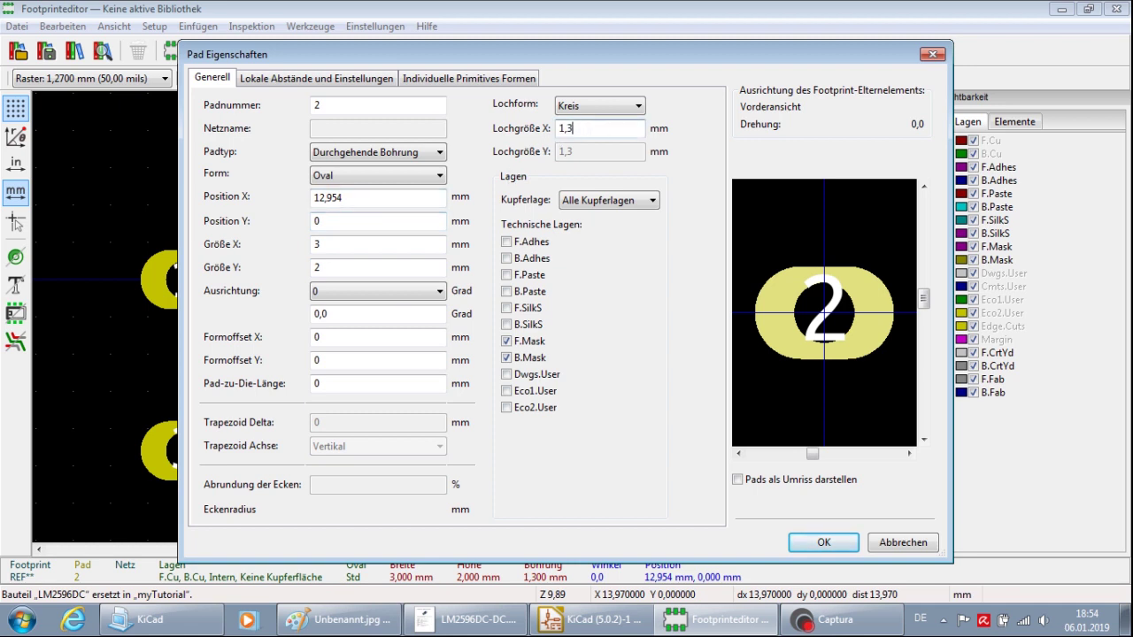
left_click(399, 176)
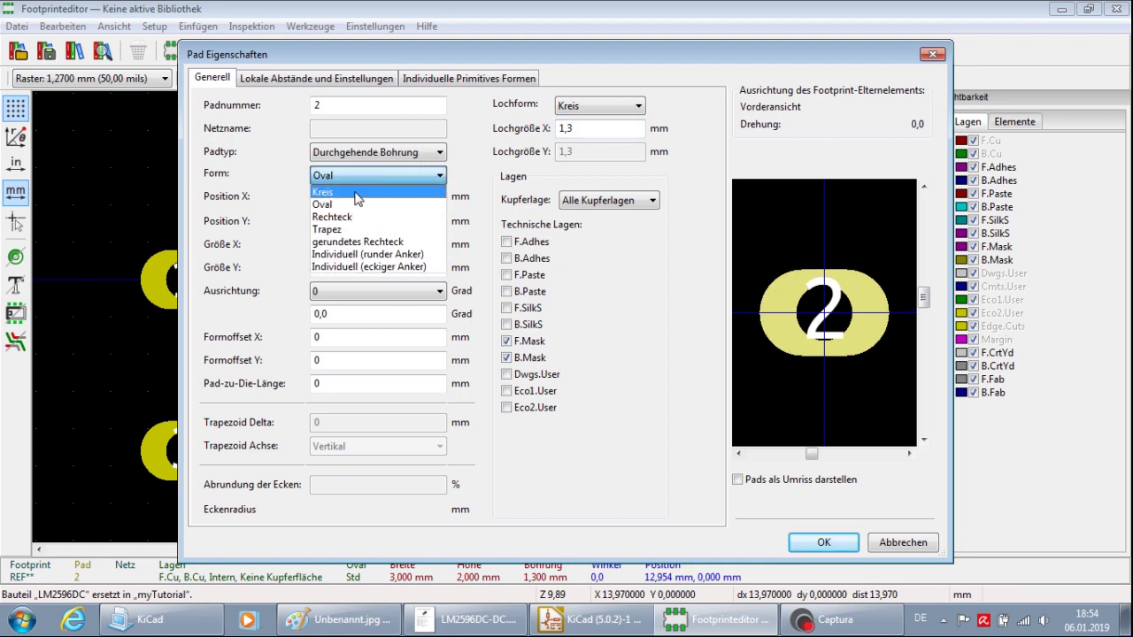
left_click(482, 209)
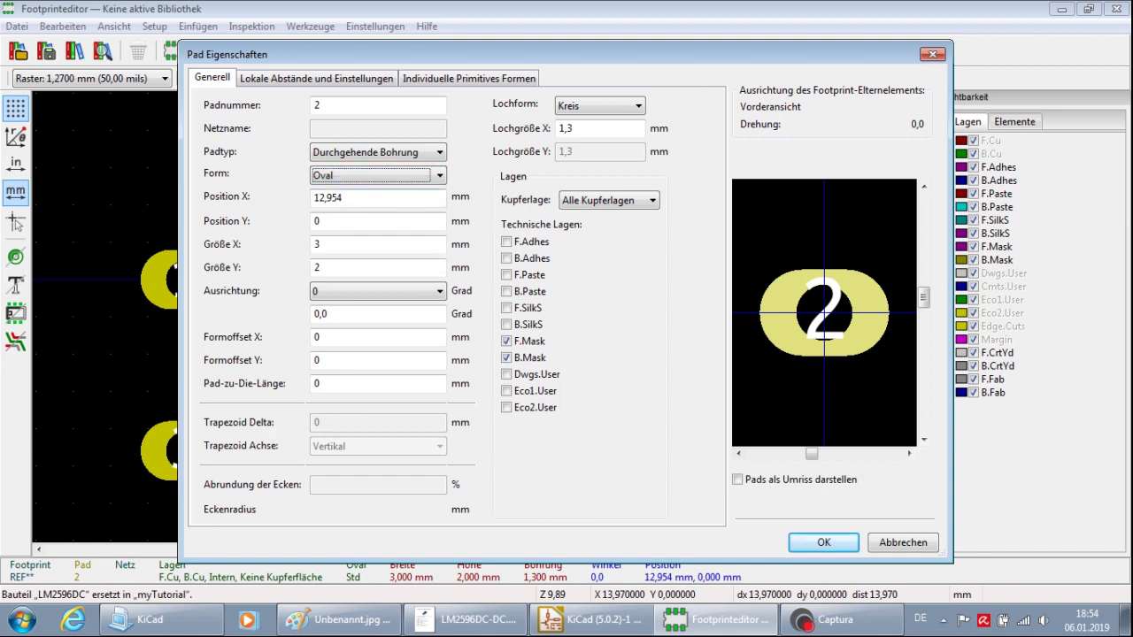
key("Tab")
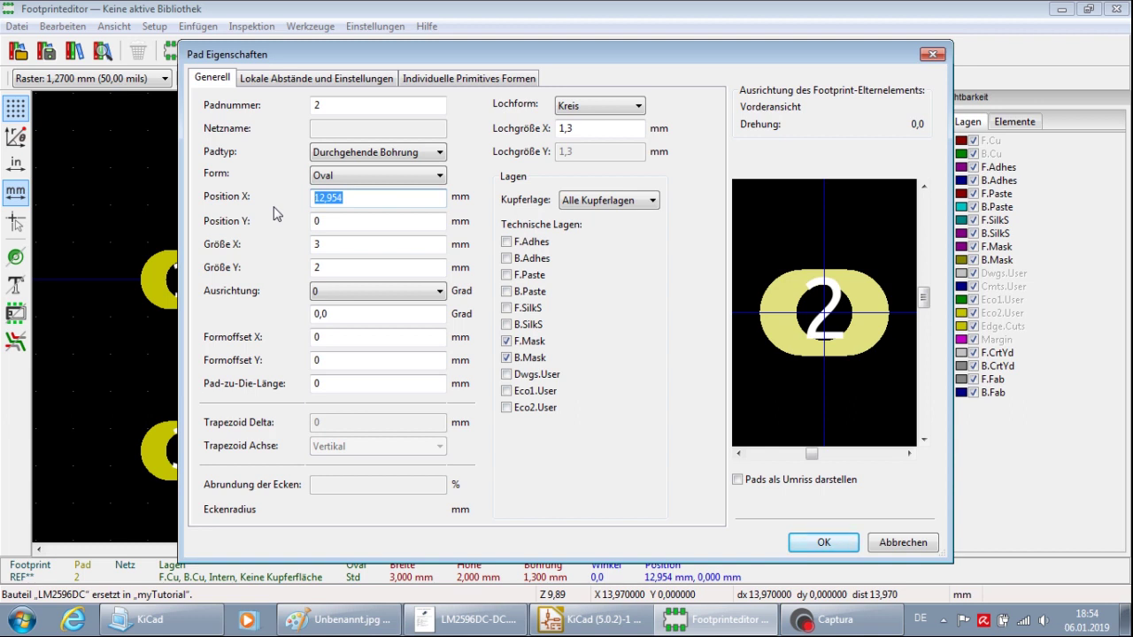
type("40,0")
left_click(823, 542)
key("Home")
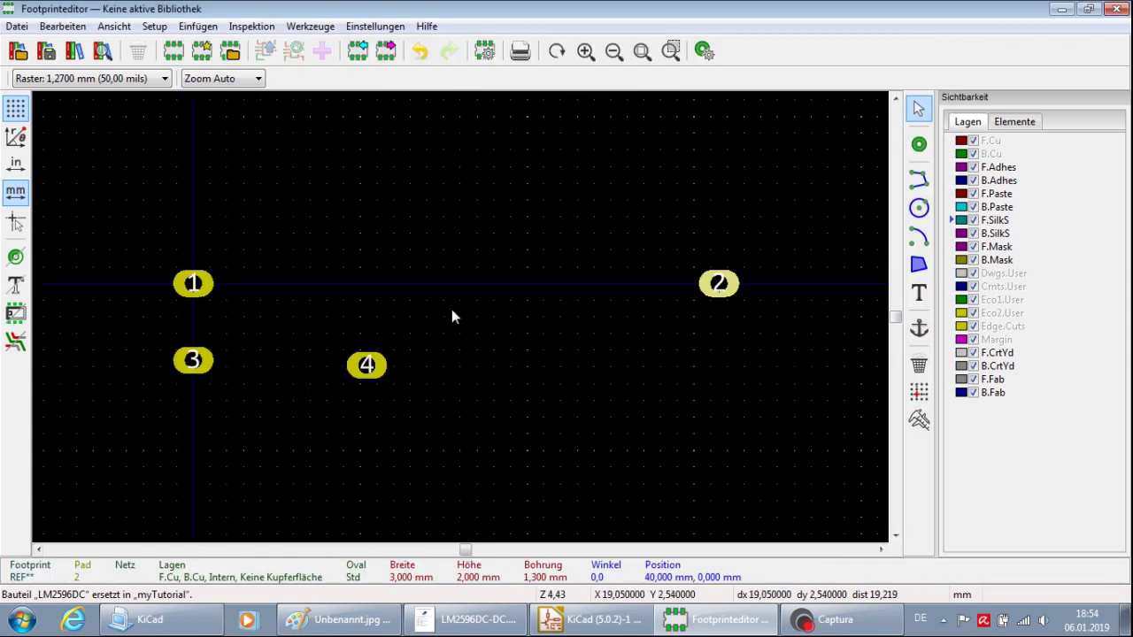
left_click(114, 80)
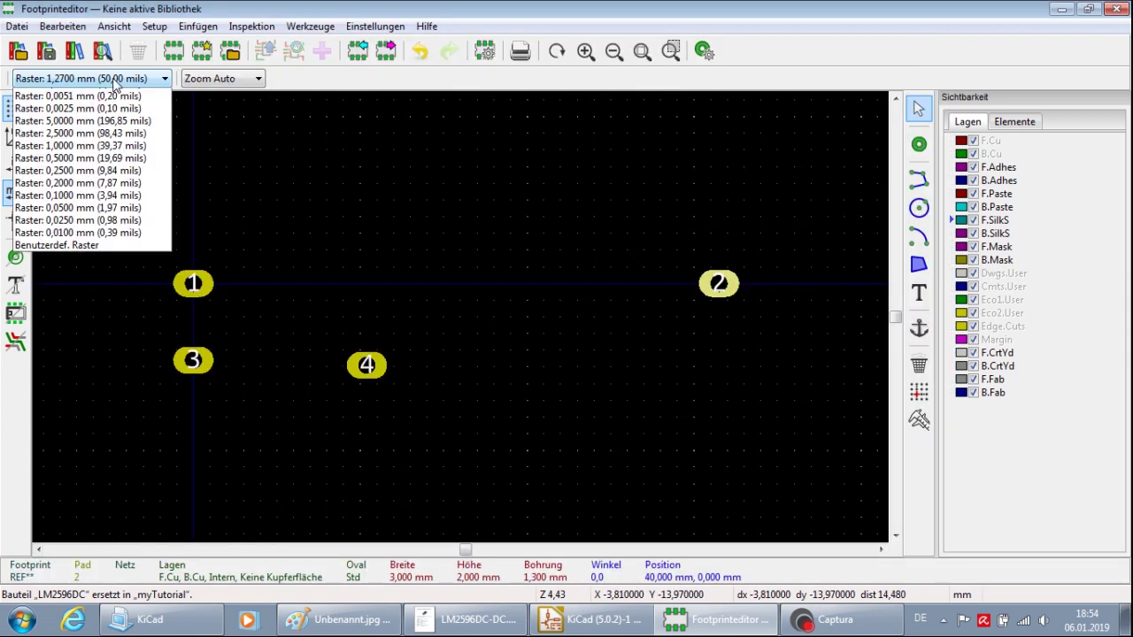
left_click(646, 329)
scroll(724, 290, "up", 5)
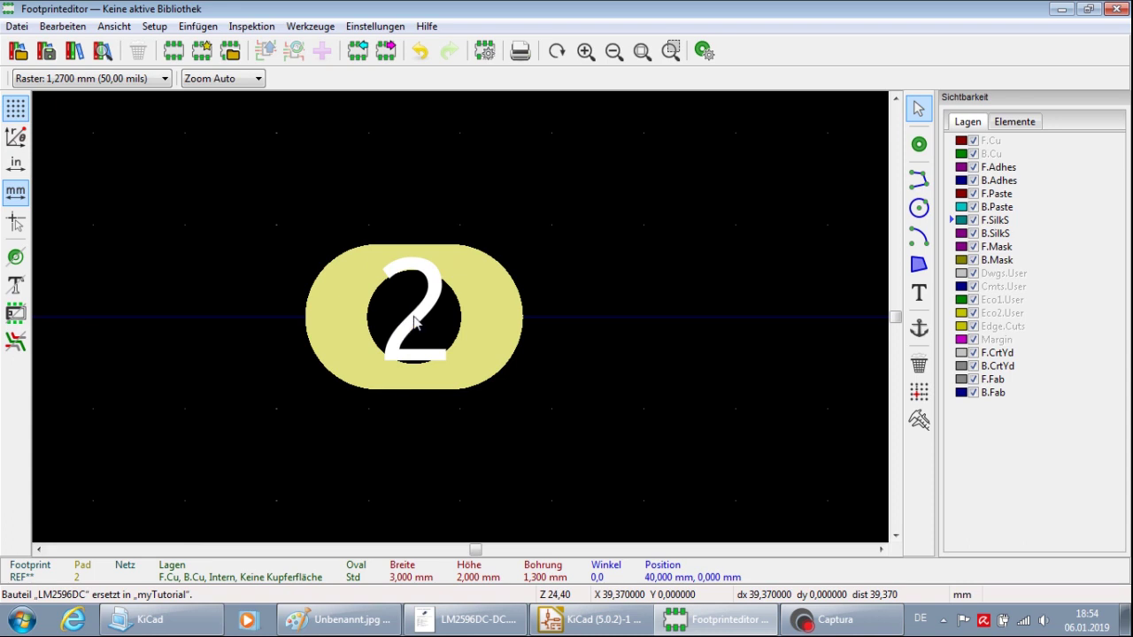
scroll(416, 323, "down", 8)
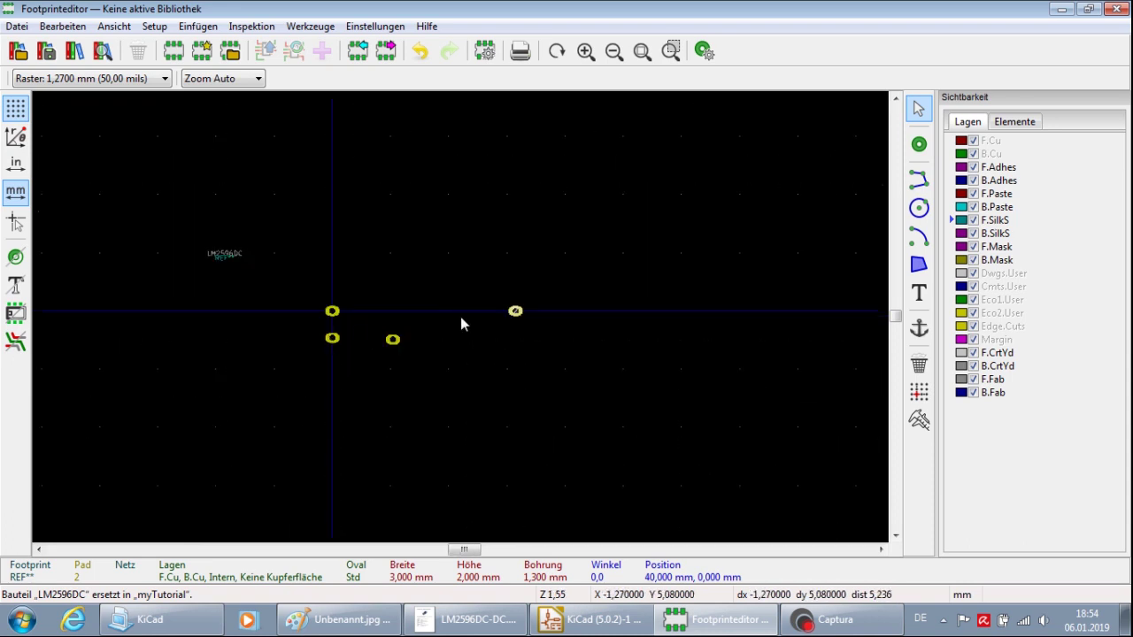
scroll(461, 324, "up", 2)
scroll(552, 342, "up", 1)
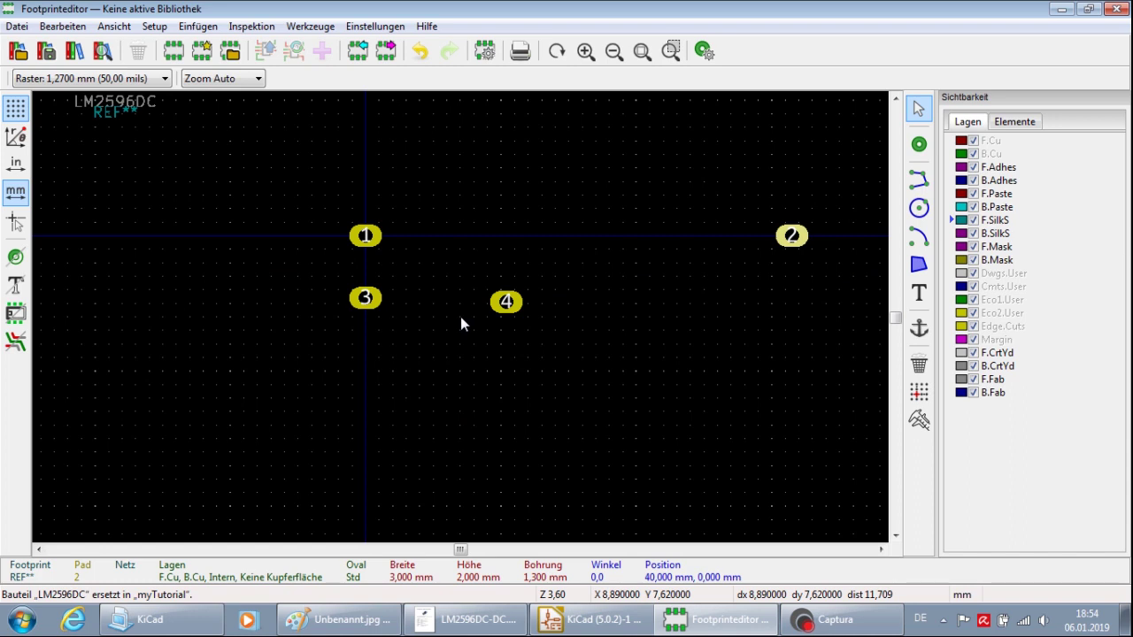
Open pad 4's properties and set its X position to 40 mm
left_click(517, 304)
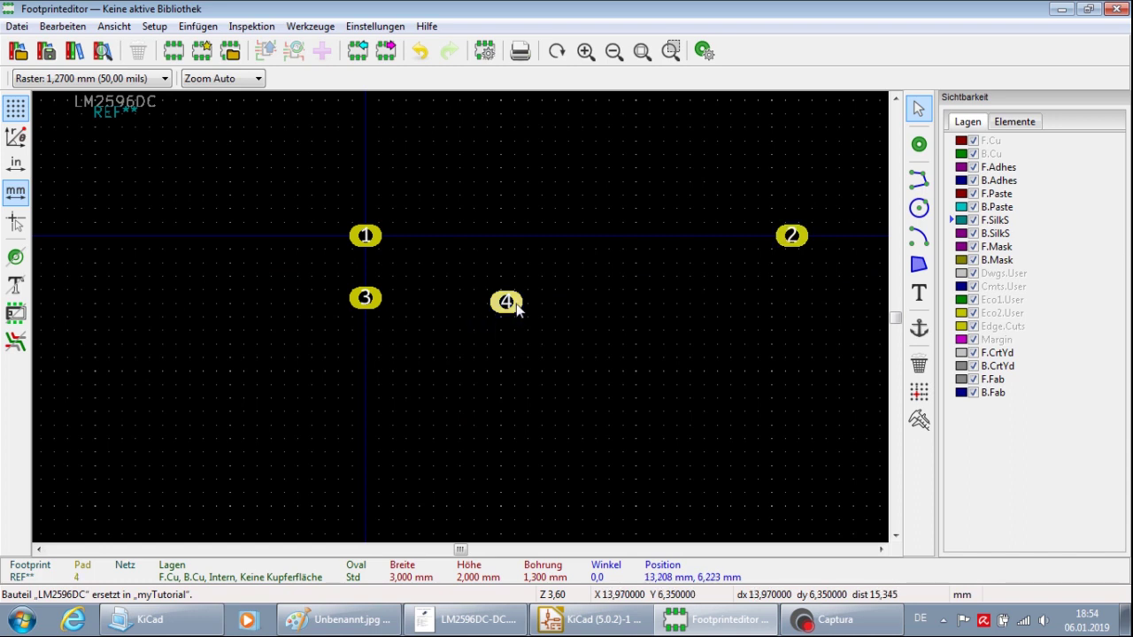
double_click(518, 305)
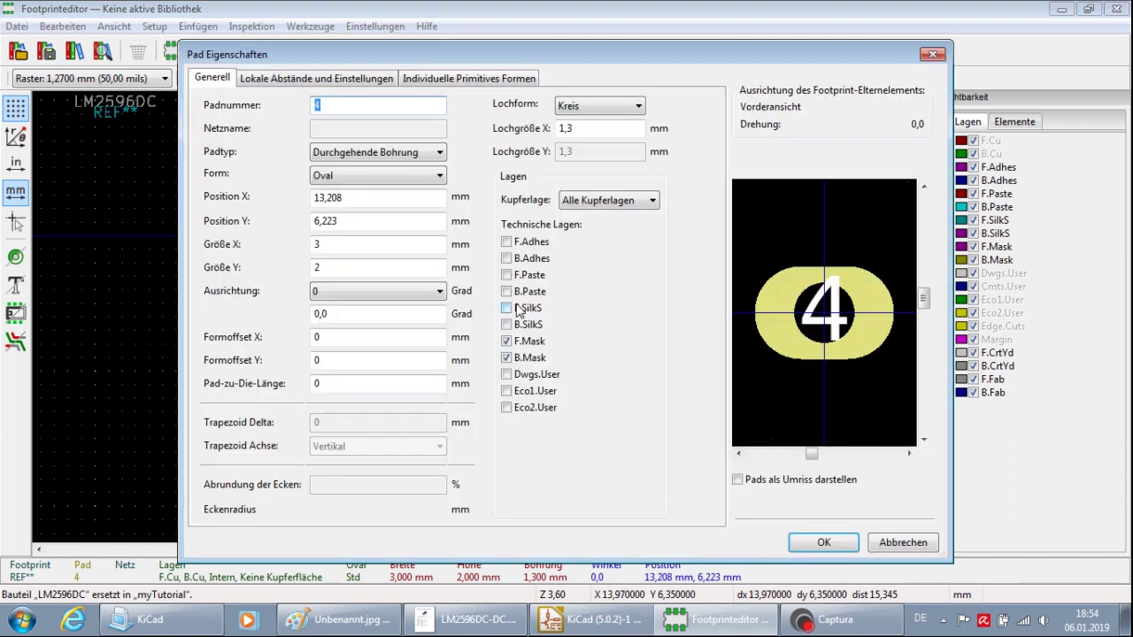
key("Tab")
key("Tab")
key("Tab")
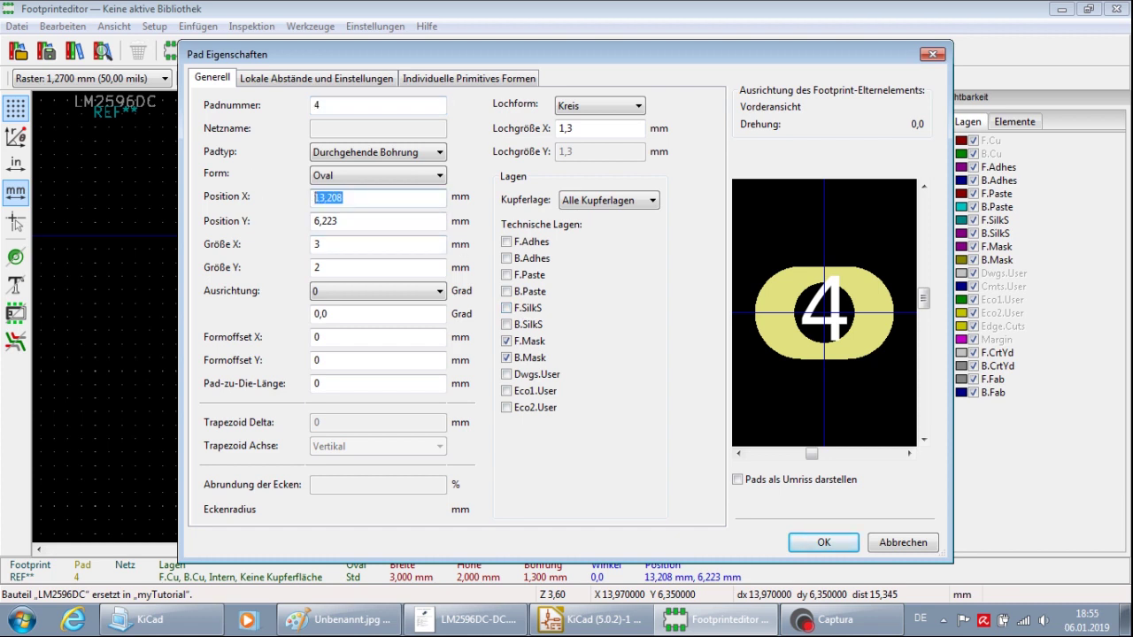
type("40,0")
key("BackSpace")
key("BackSpace")
key("Tab")
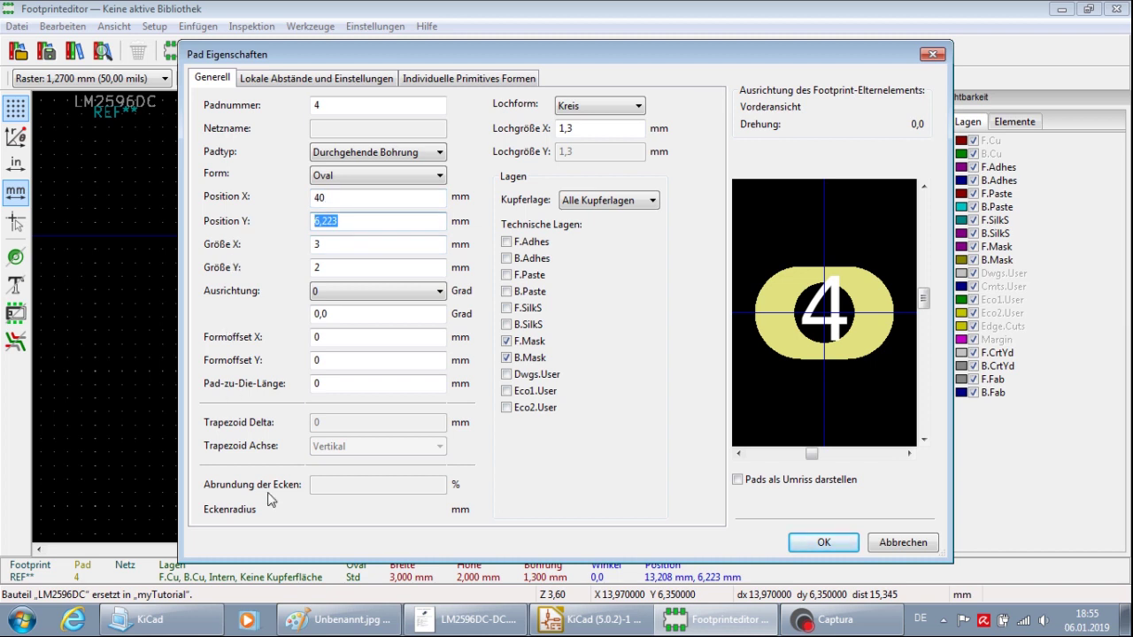
Switch to Paint, mark the 16,5 distance between the two right-hand holes with a brush line, and return to pad 4's properties
left_click(341, 619)
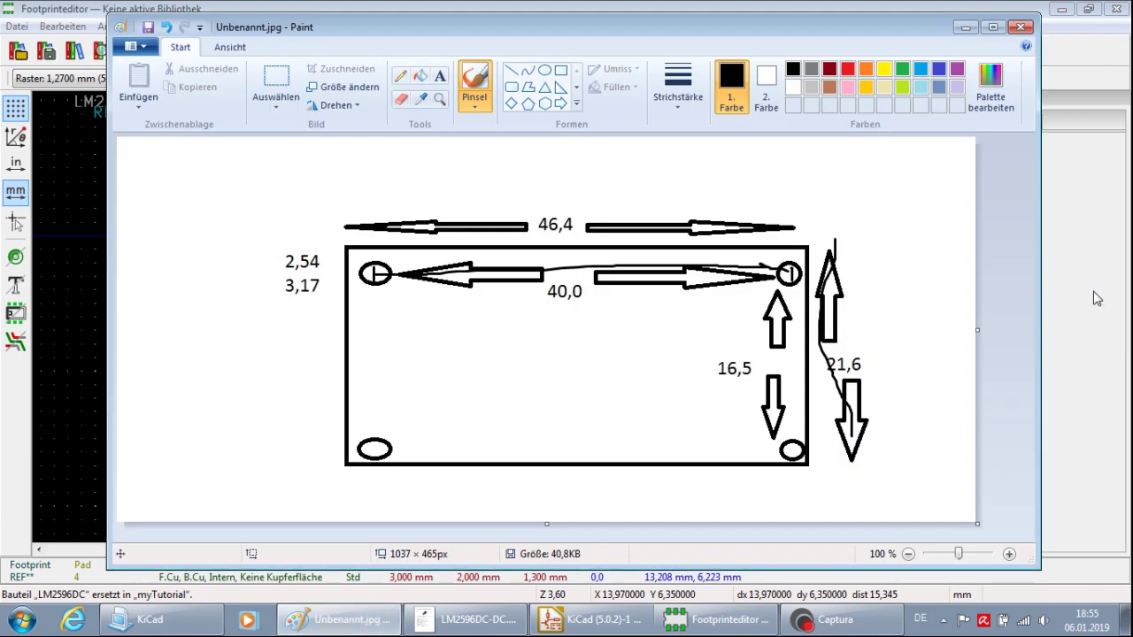
mouse_move(785, 270)
left_mouse_down()
mouse_move(784, 443)
mouse_move(804, 451)
left_mouse_up()
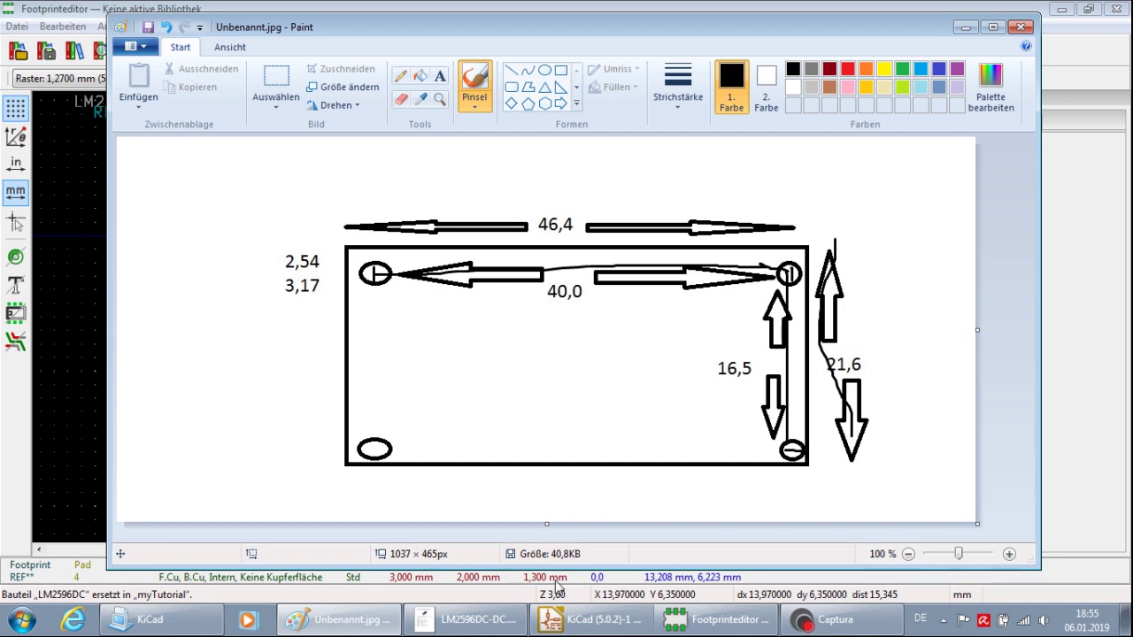
left_click(723, 618)
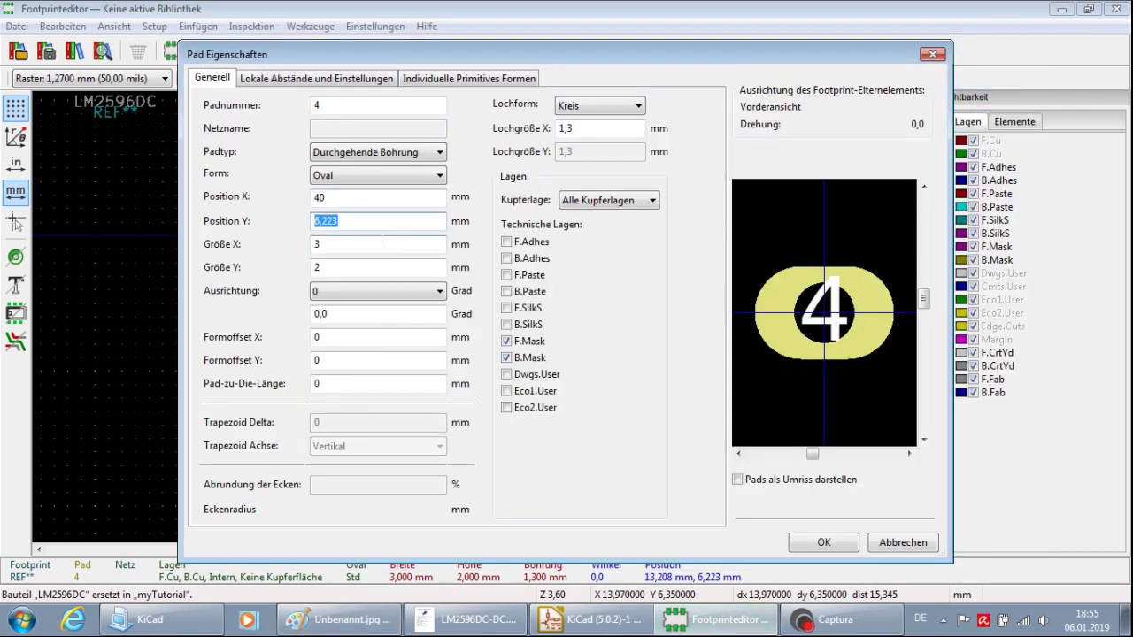
Set the Y position of both pad 4 and pad 3 to 16,5 mm
type("16,5")
key("Return")
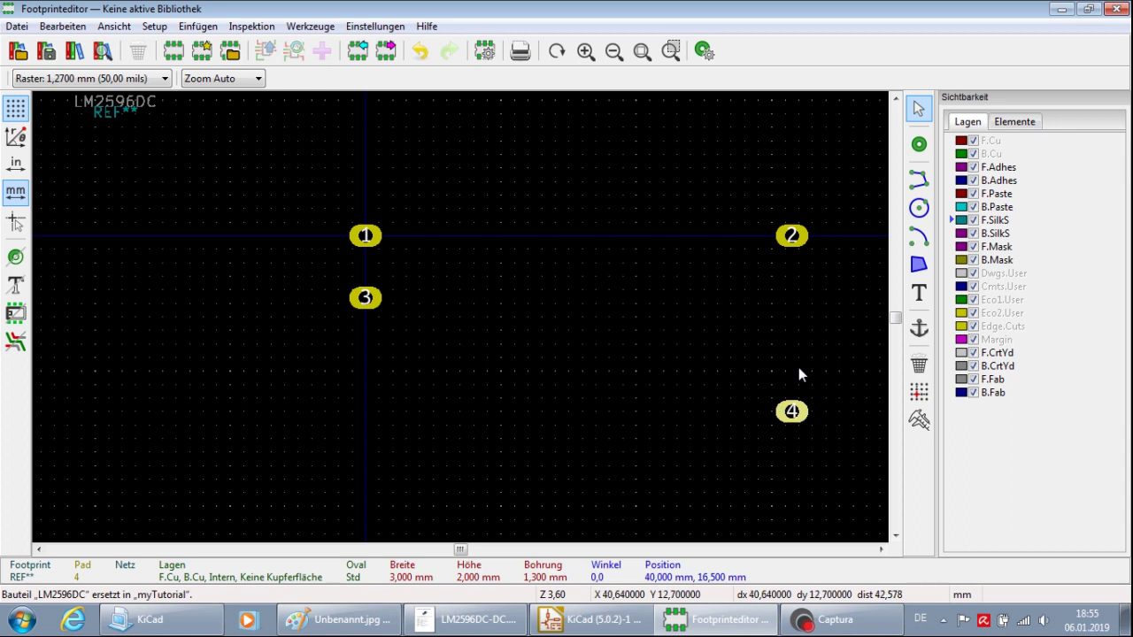
left_click(378, 303)
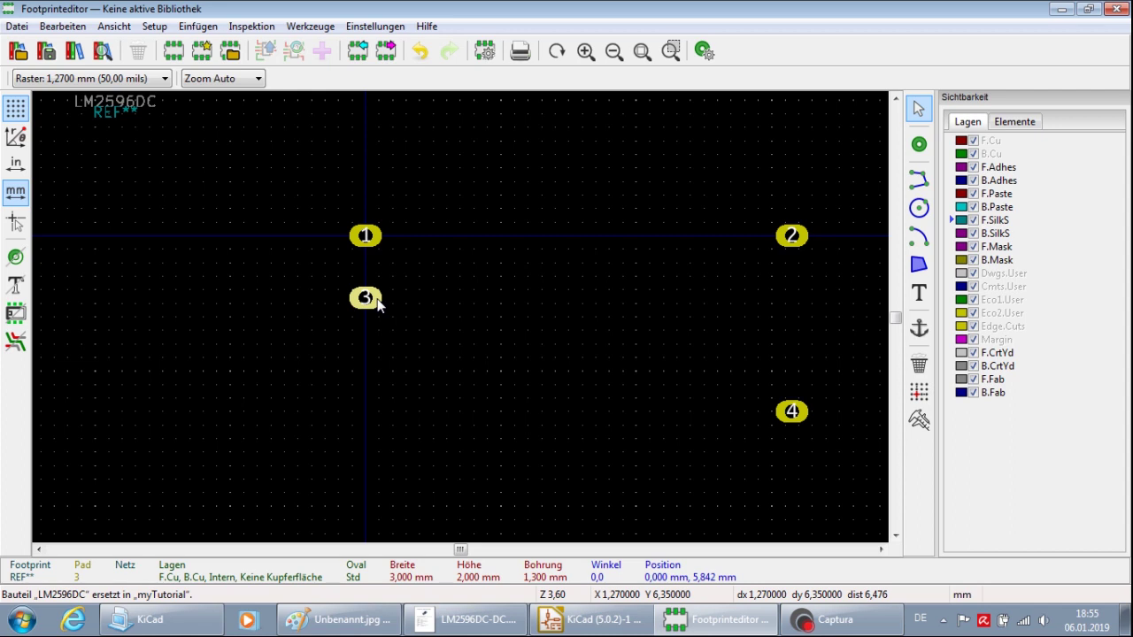
double_click(378, 303)
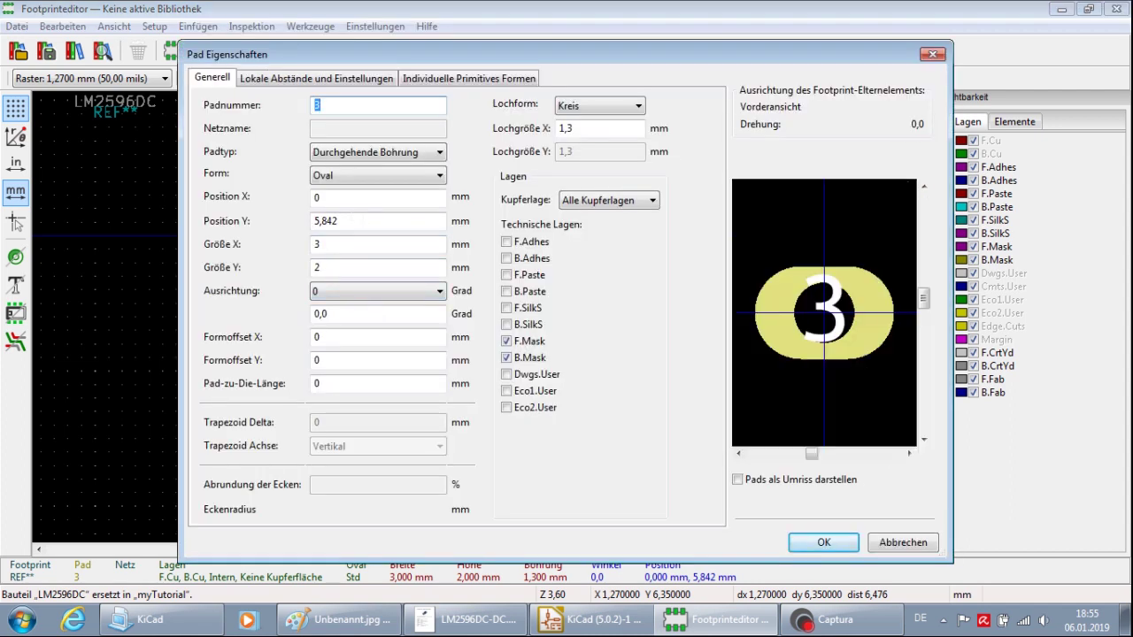
left_click(353, 197)
type("1")
key("Tab")
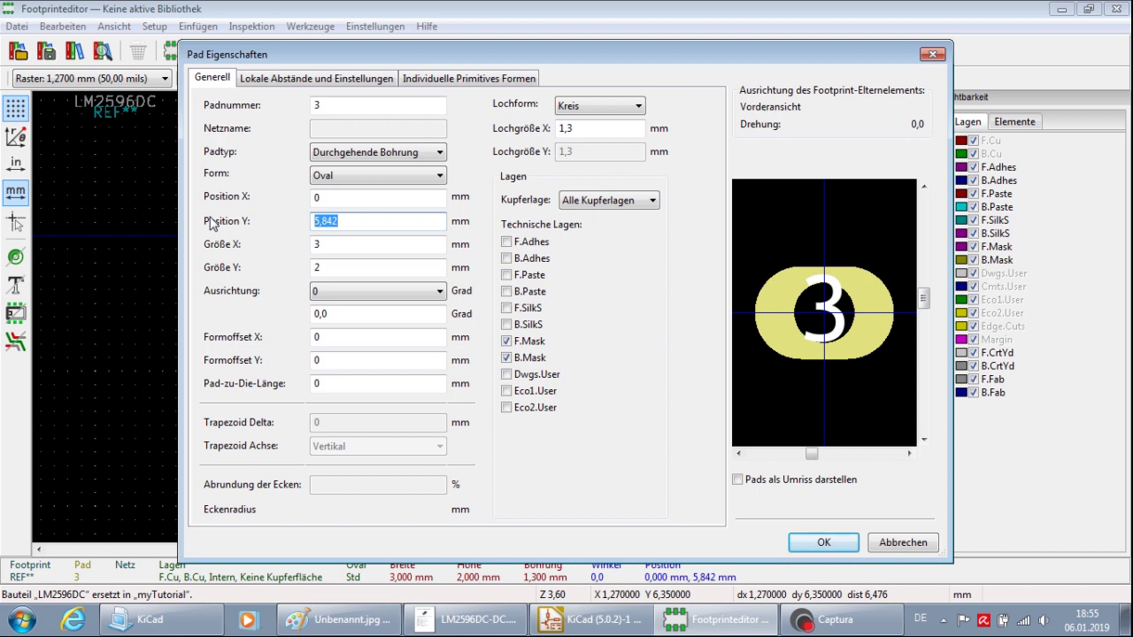
type("16,5")
key("Return")
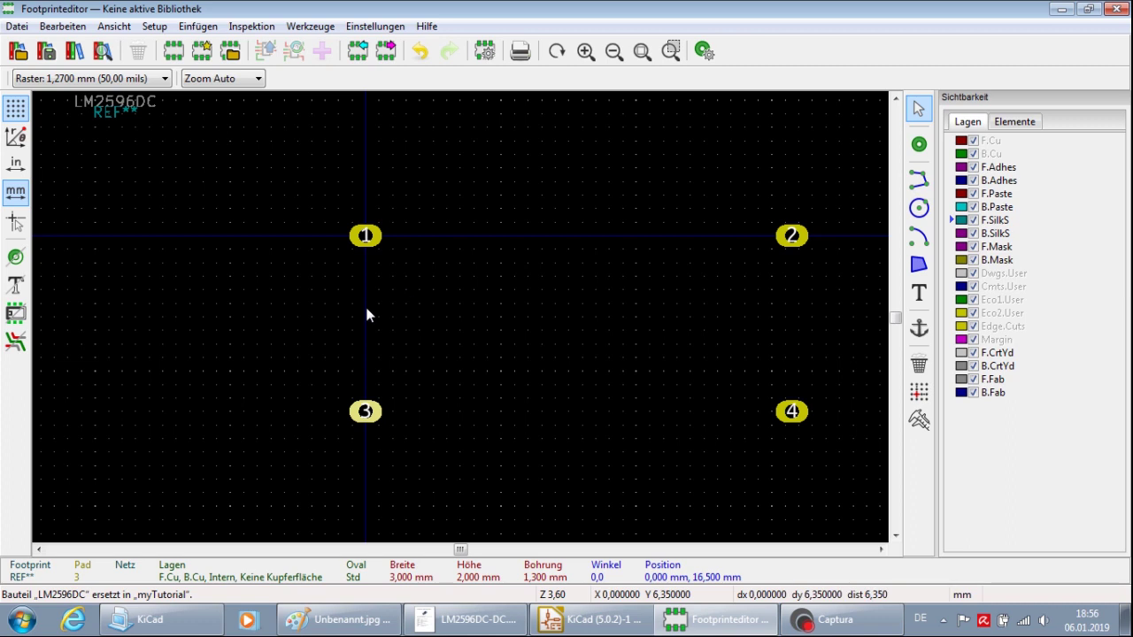
left_click(403, 344)
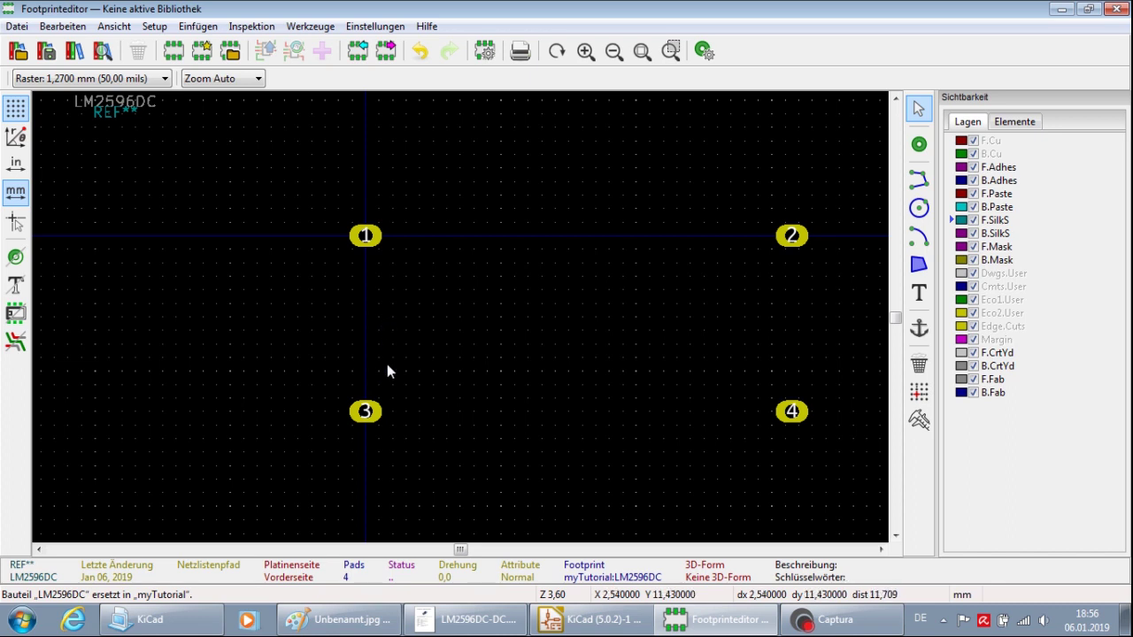
scroll(390, 353, "down", 1)
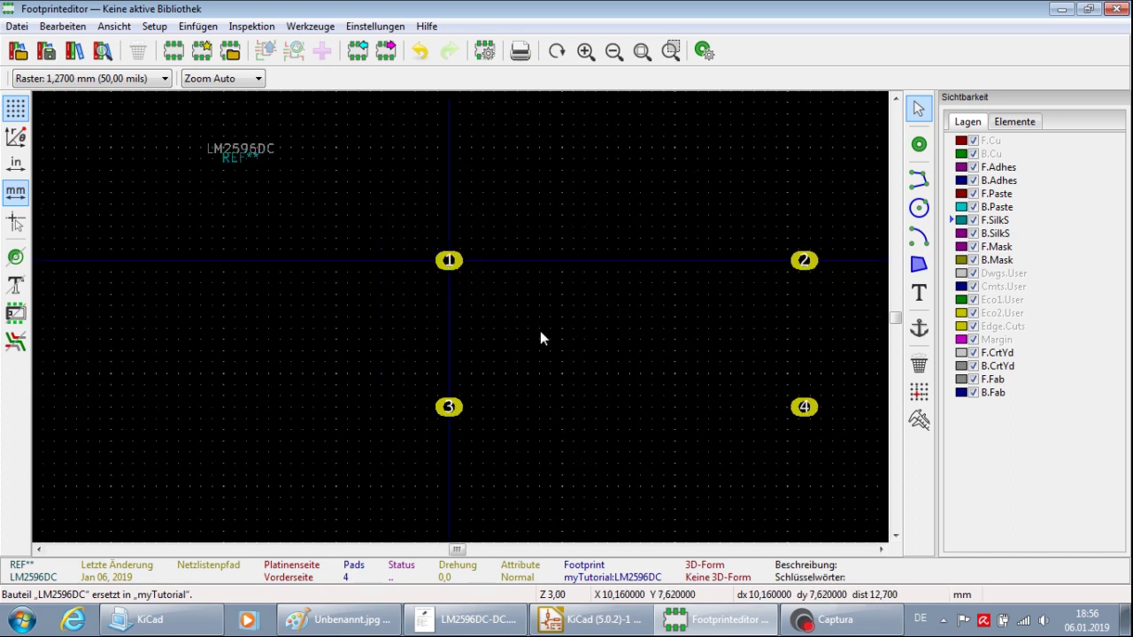
scroll(540, 335, "up", 1)
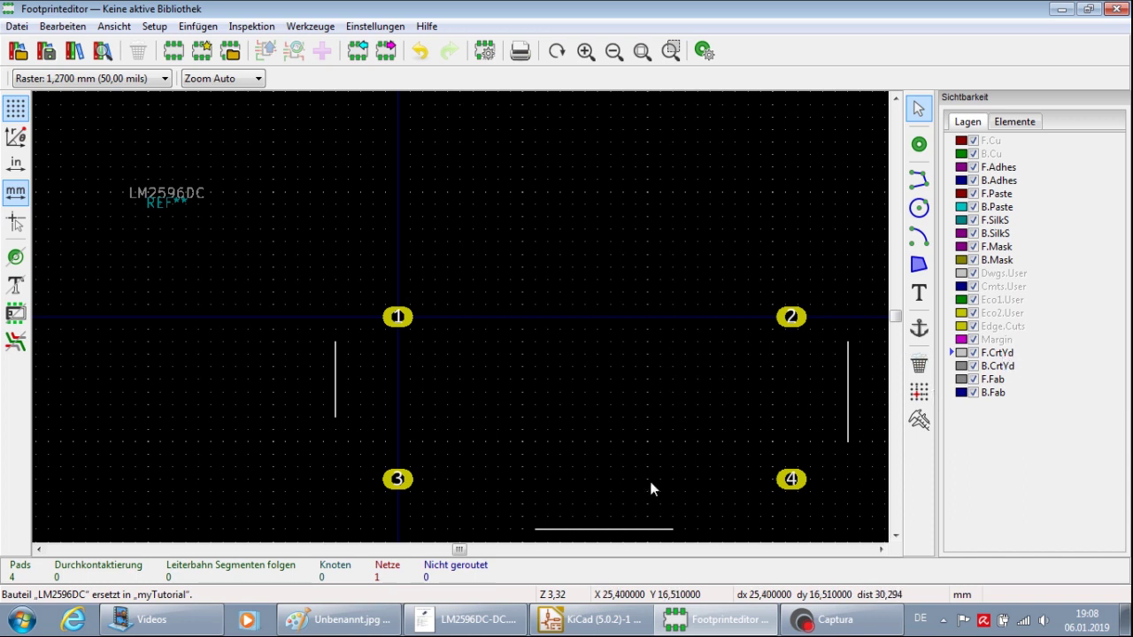
scroll(649, 477, "down", 1)
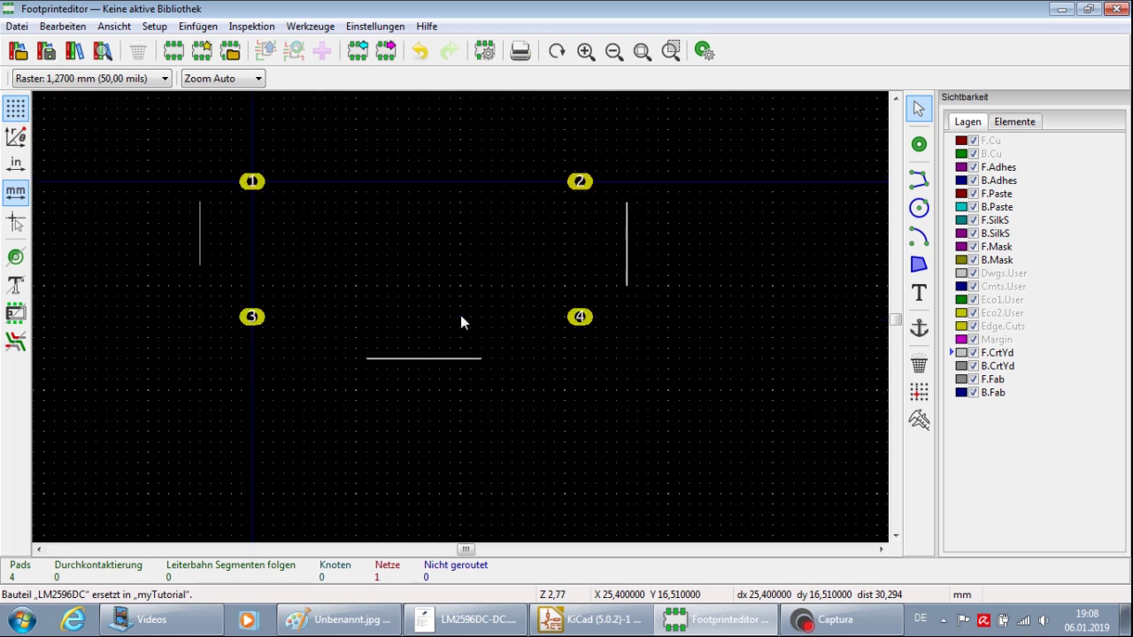
scroll(460, 316, "up", 2)
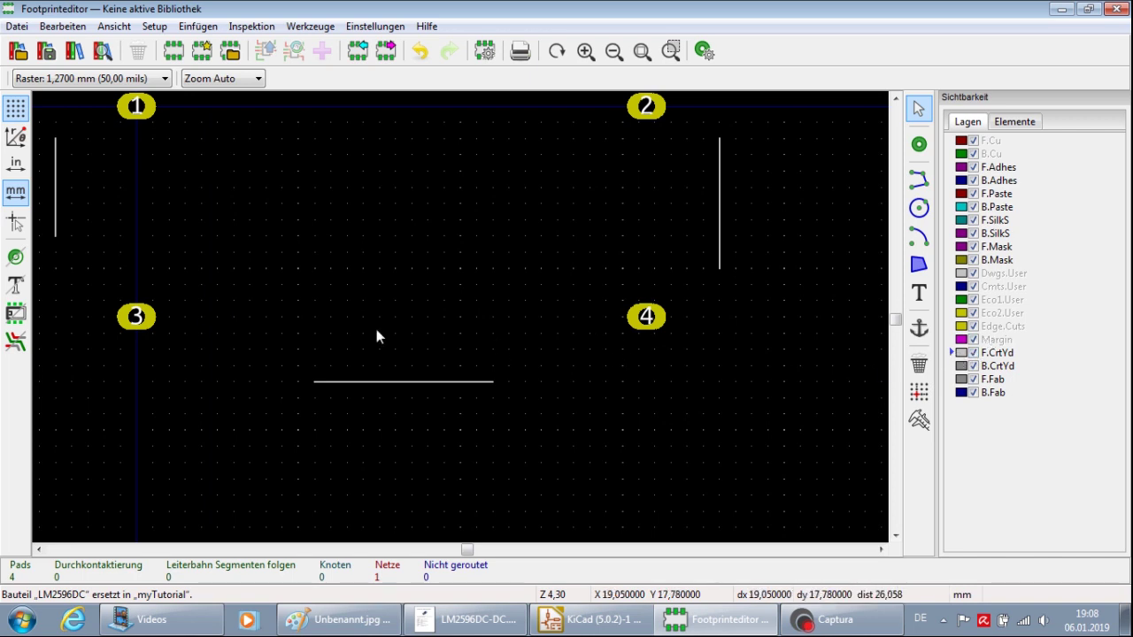
scroll(292, 296, "down", 3)
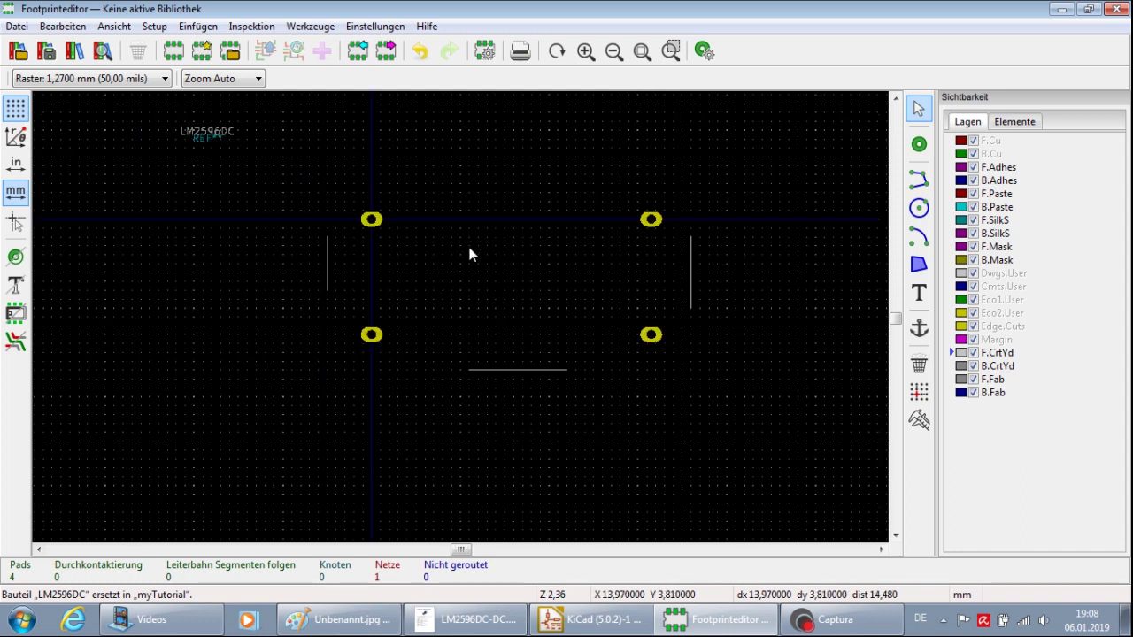
scroll(467, 253, "up", 1)
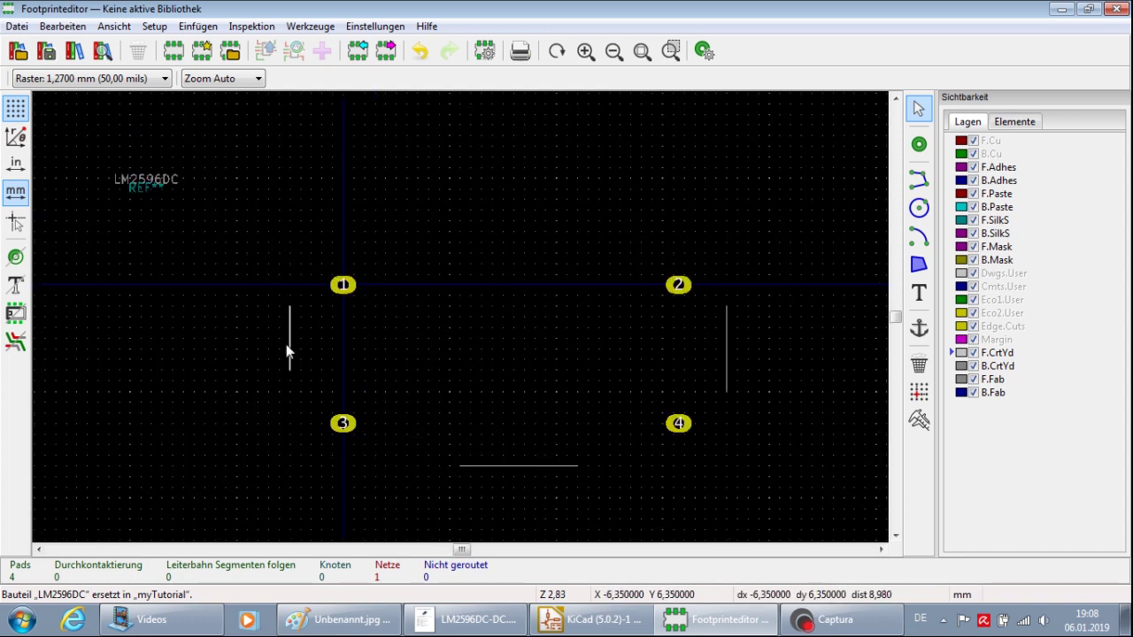
Draw a horizontal F.CrtYd line about 22,9 mm long at Y -2,54 mm, above the row of pads 1 and 2
scroll(460, 321, "up", 2)
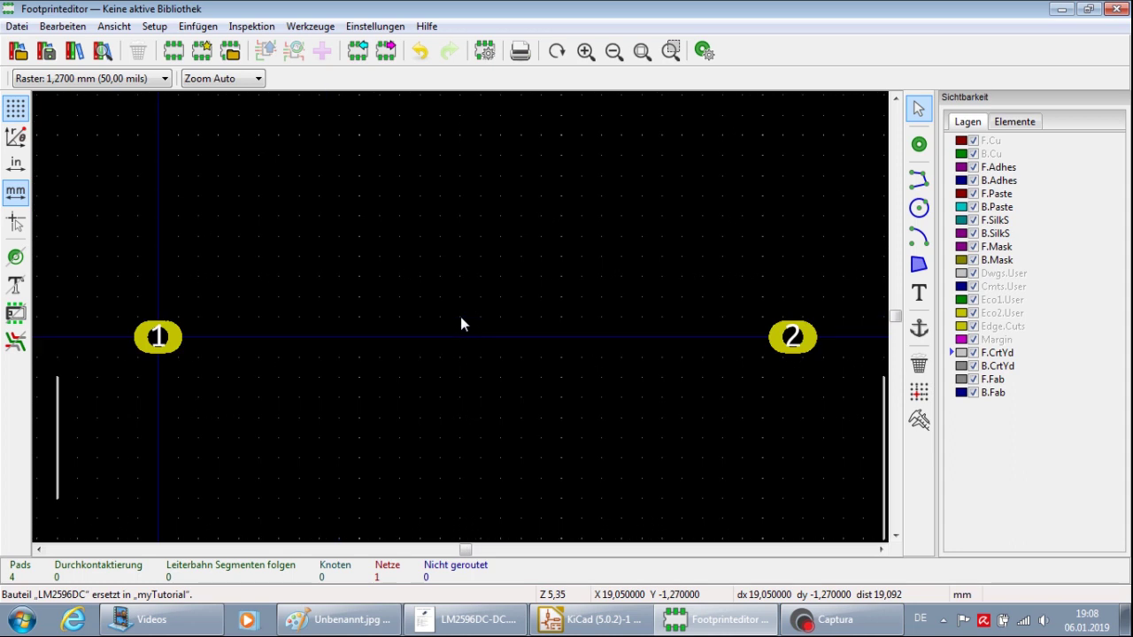
left_click(919, 179)
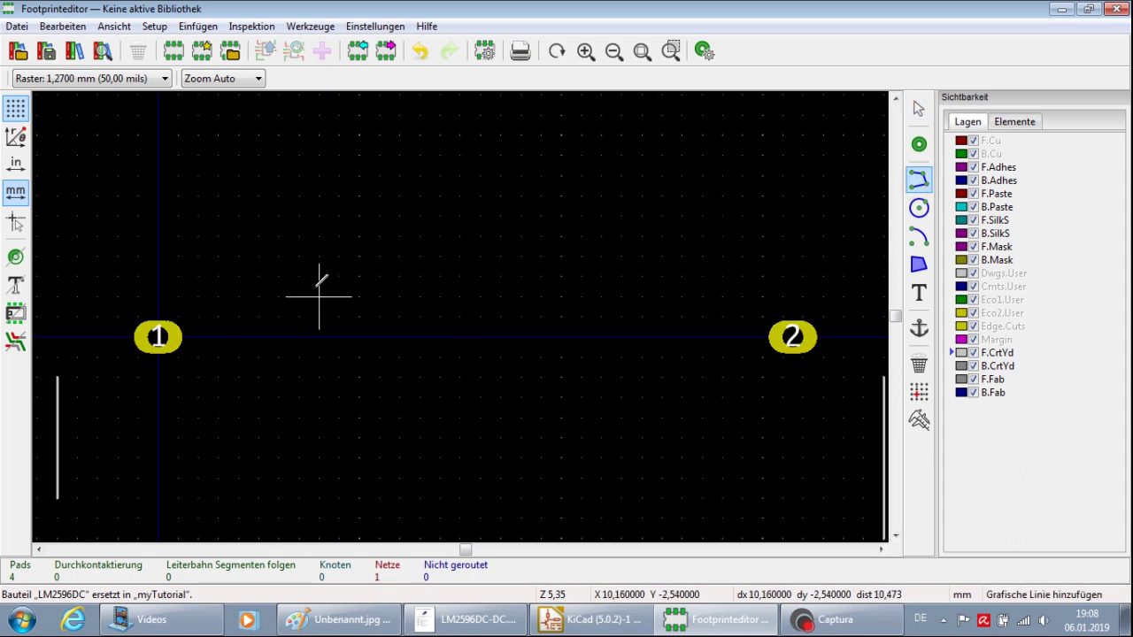
left_click(299, 296)
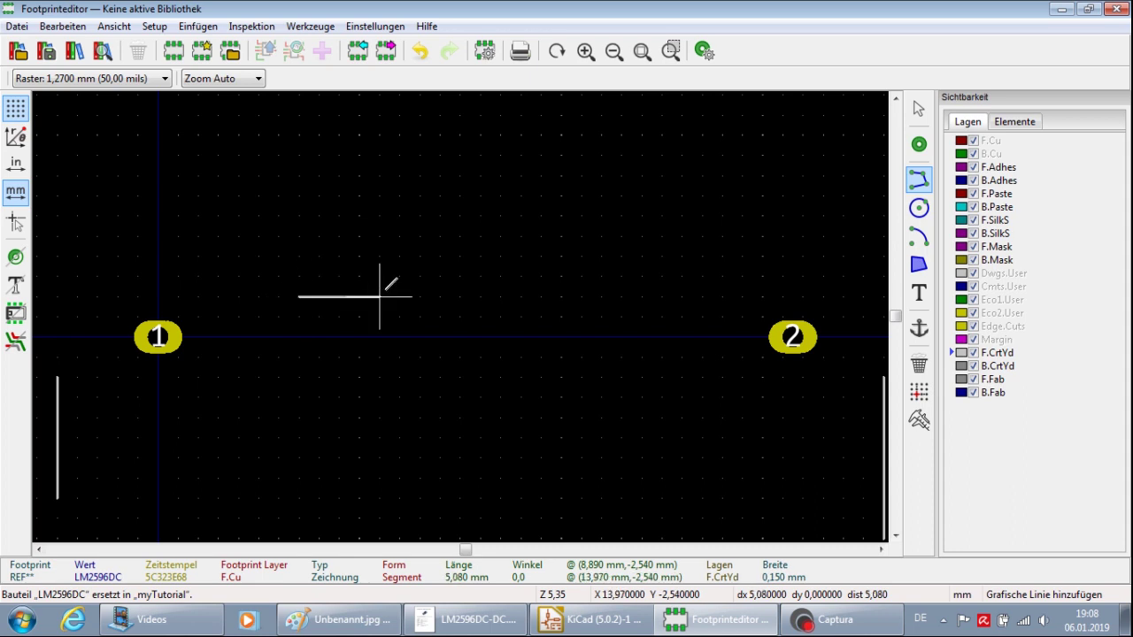
left_click(662, 296)
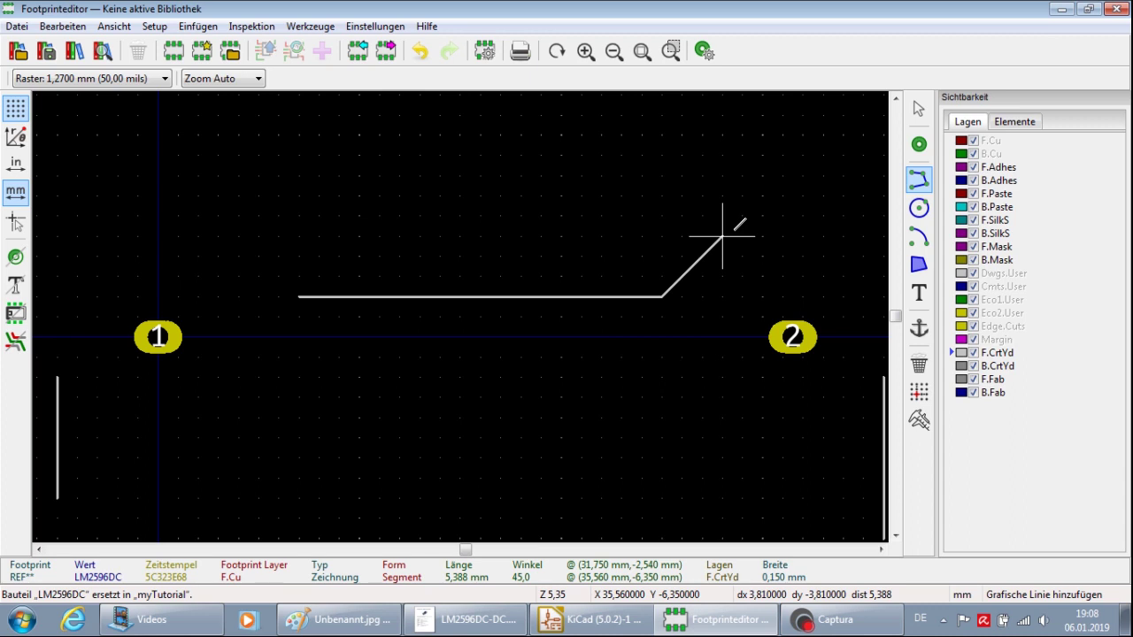
key("Escape")
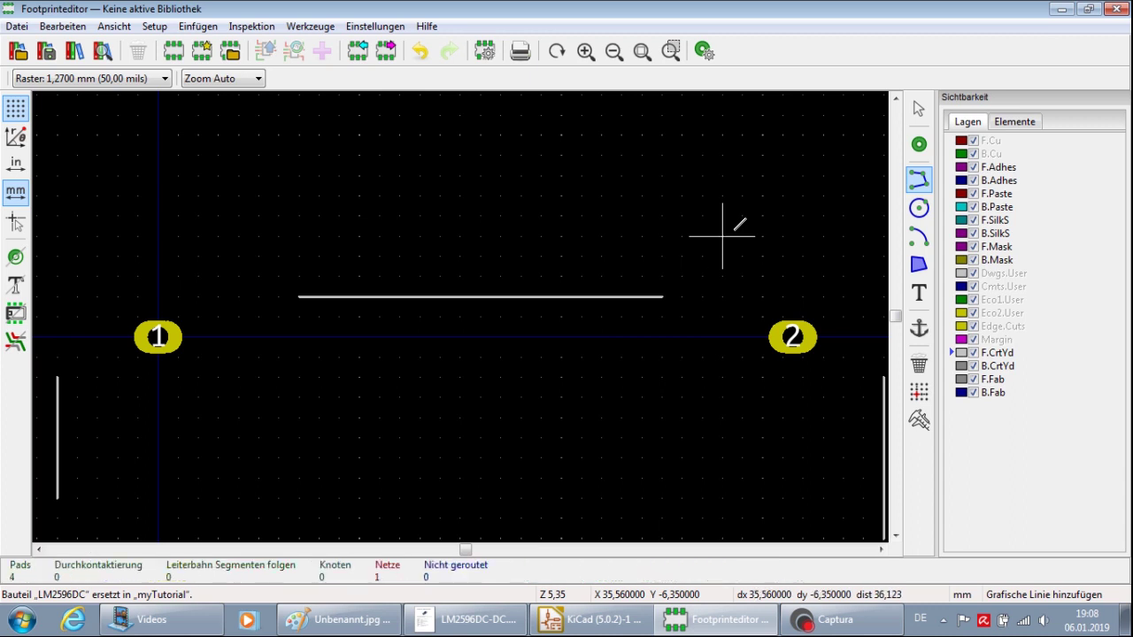
key("Escape")
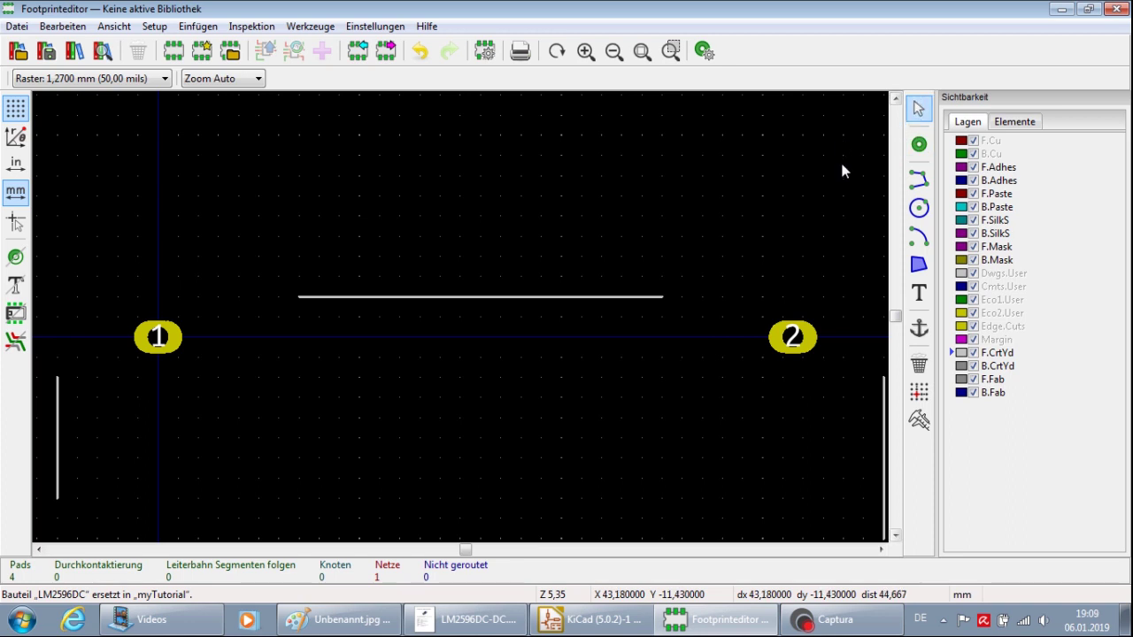
Open the upper courtyard line's properties and set its start point to X 43,18 mm and Y -2,54 mm
scroll(468, 324, "down", 1)
scroll(461, 324, "up", 1)
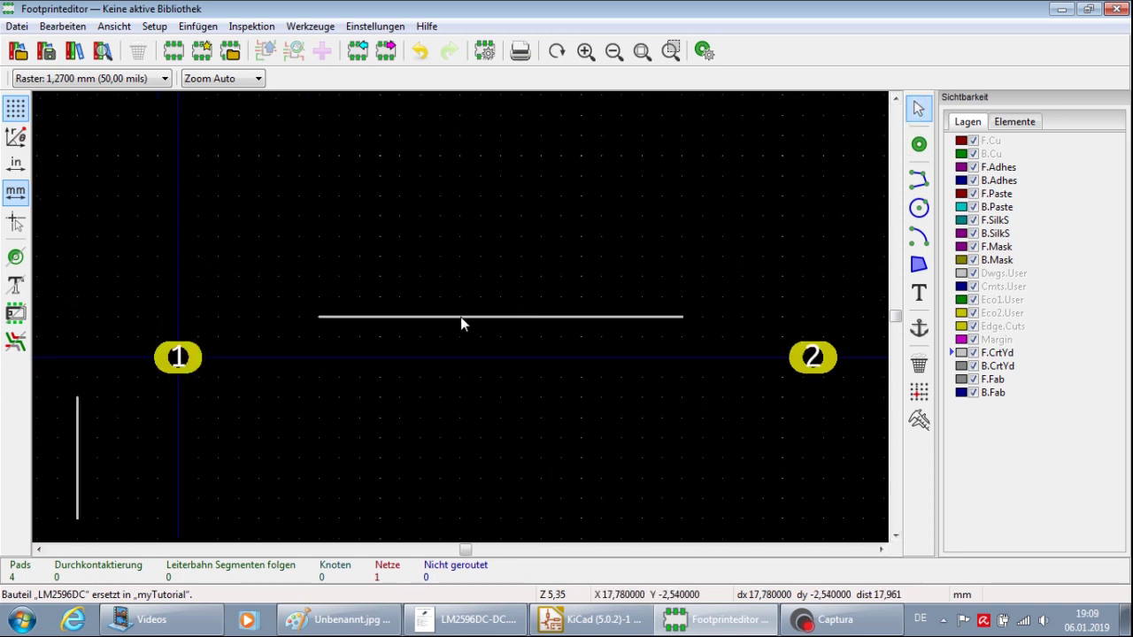
scroll(462, 324, "up", 2)
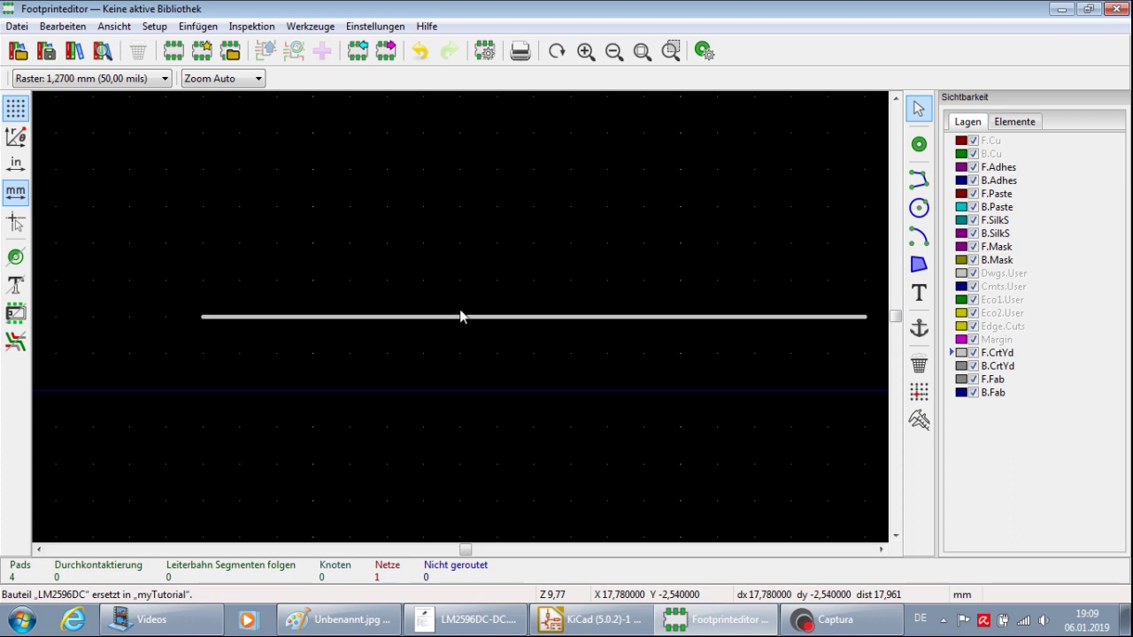
left_click(460, 317)
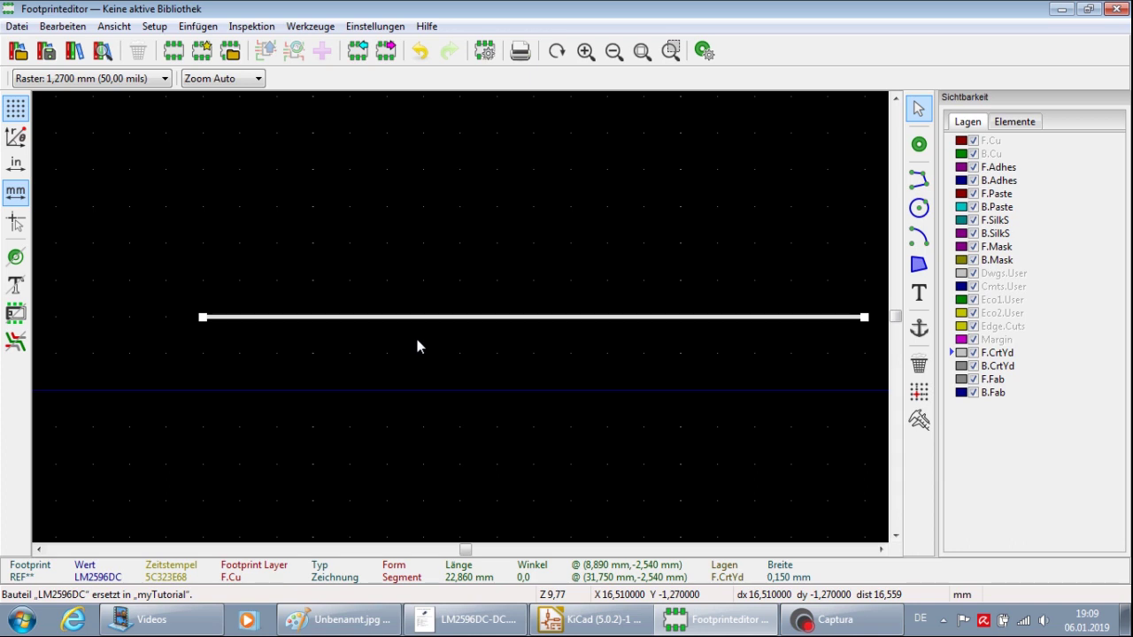
key("e")
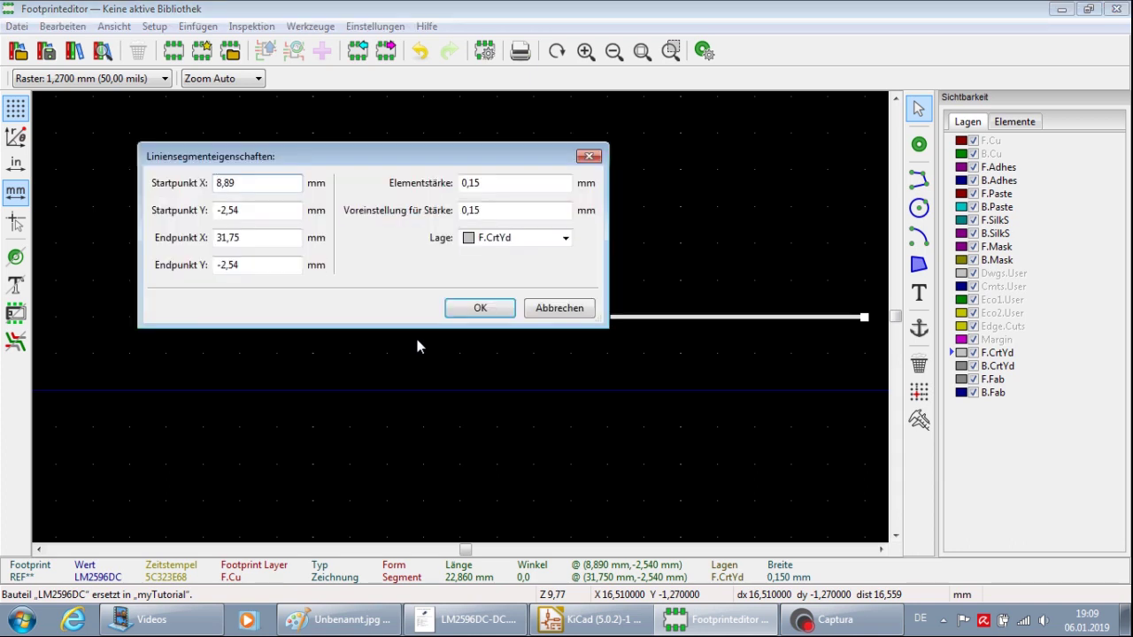
left_click_drag(238, 184, 136, 186)
type("43,18")
key("Tab")
type("-2,54")
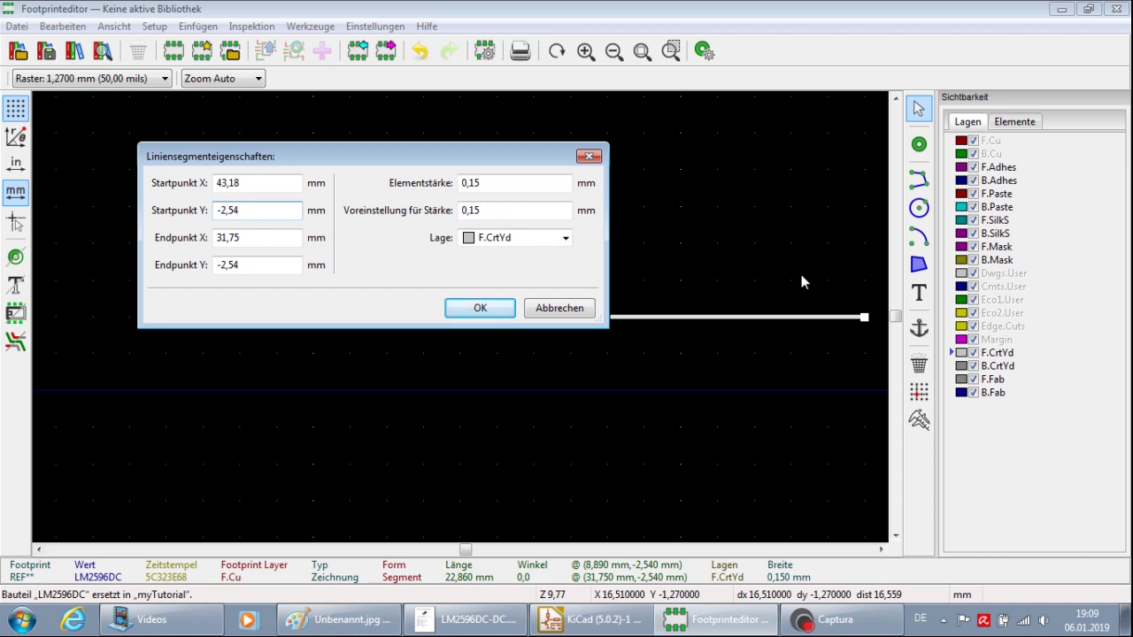
Set the upper courtyard line's end point X to -3,17 mm and apply the changes
double_click(255, 238)
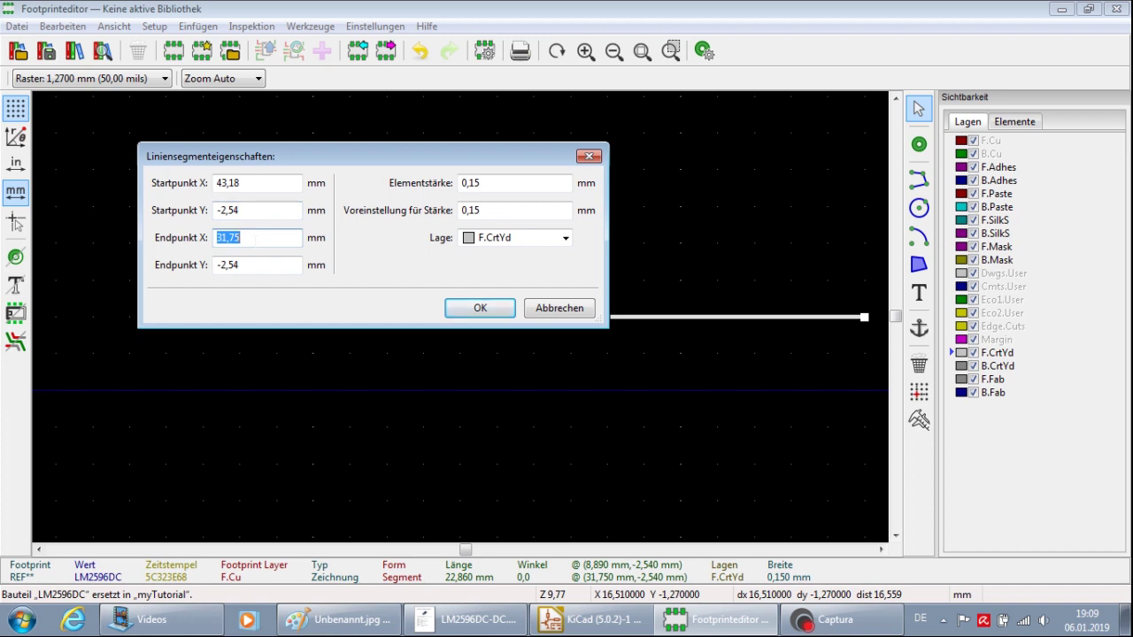
type("-3,17")
key("Tab")
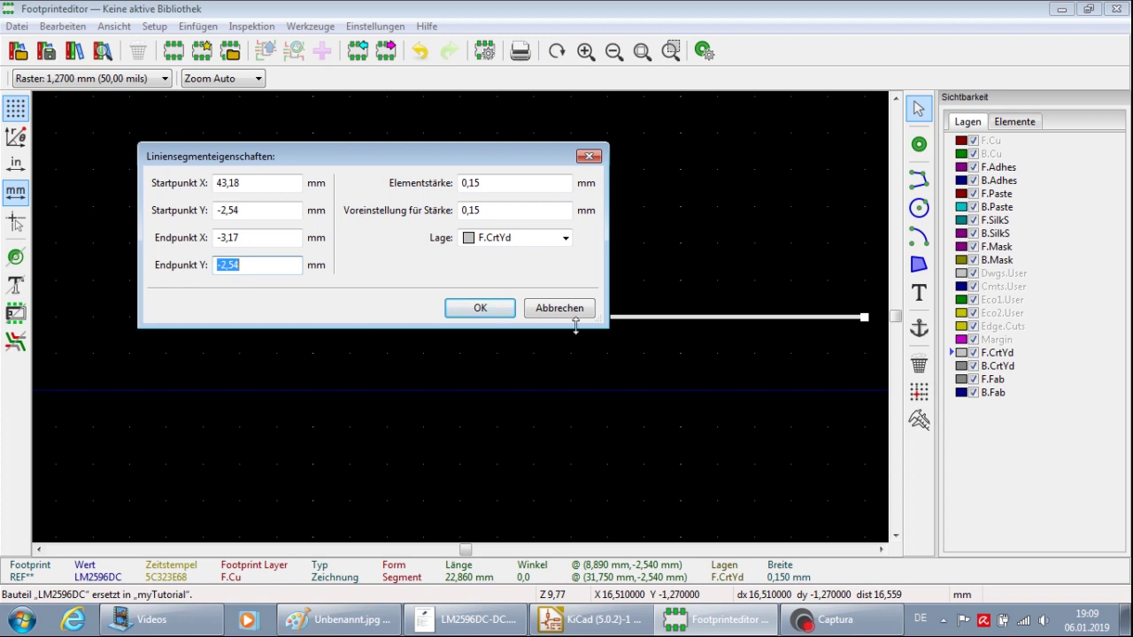
left_click(480, 308)
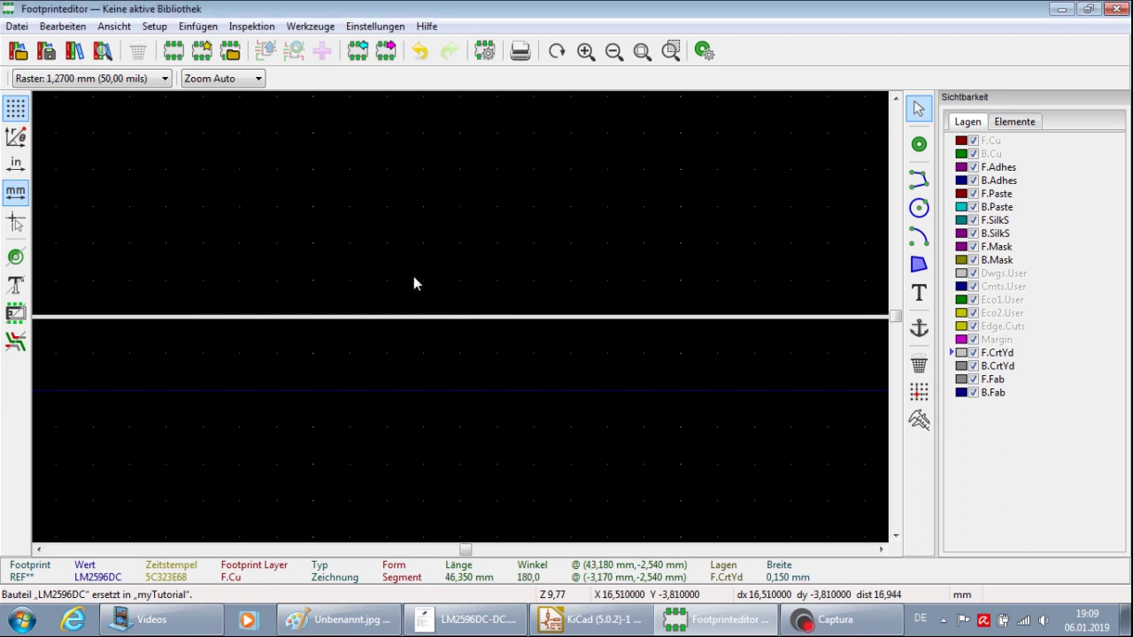
Open the properties of the courtyard line below pads 3 and 4 and set its start point to X -3,17 mm and Y 19,05 mm
scroll(460, 319, "down", 2)
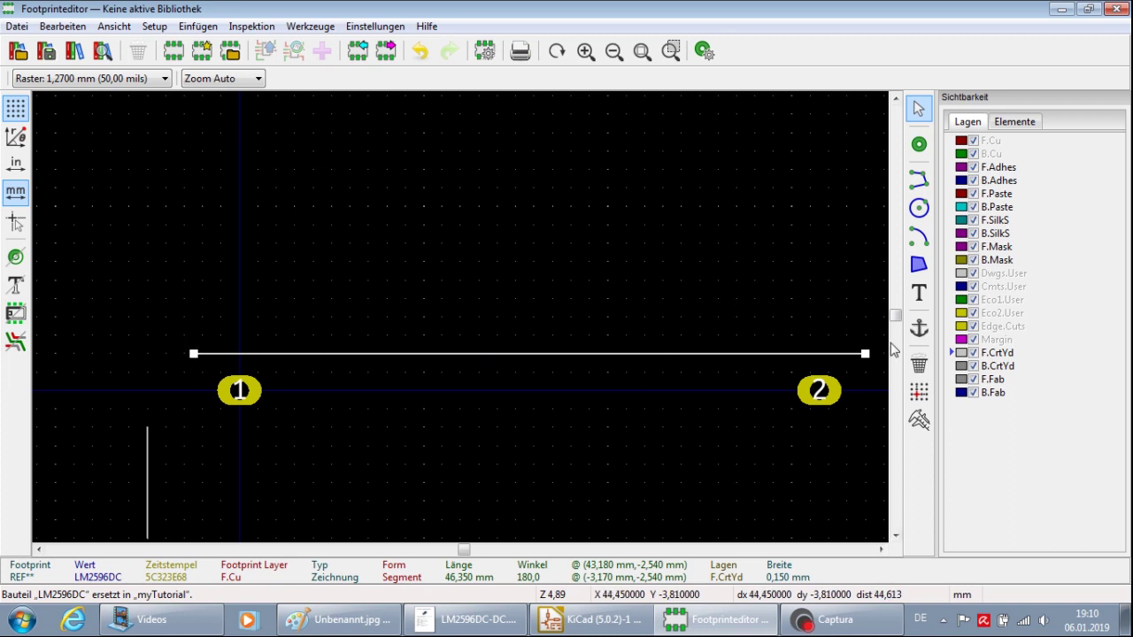
scroll(460, 317, "down", 2)
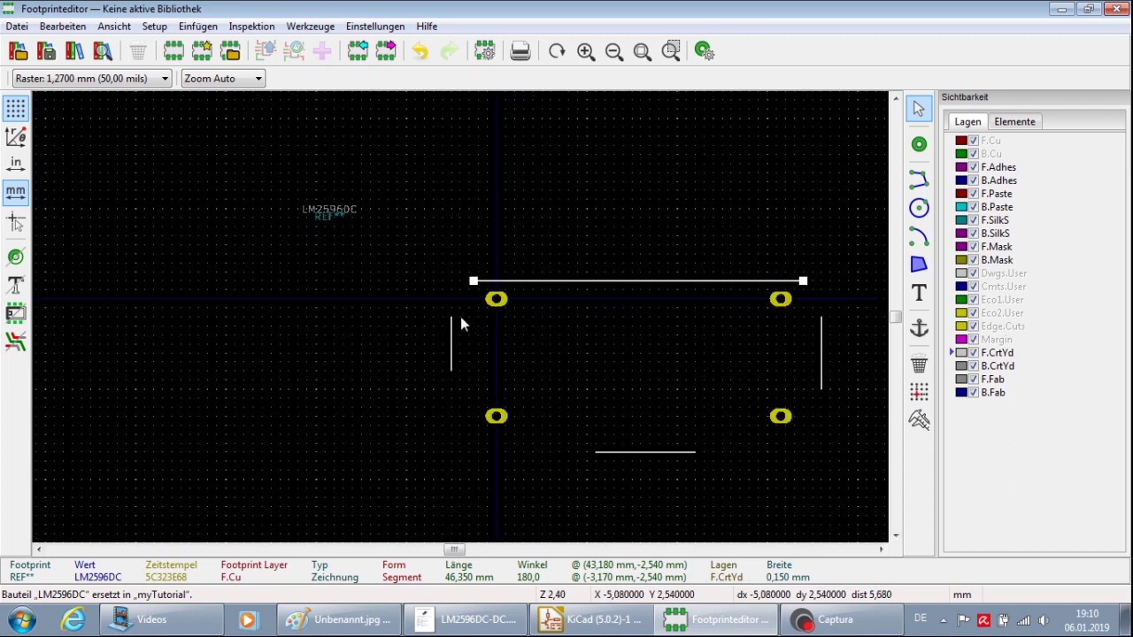
scroll(460, 324, "up", 3)
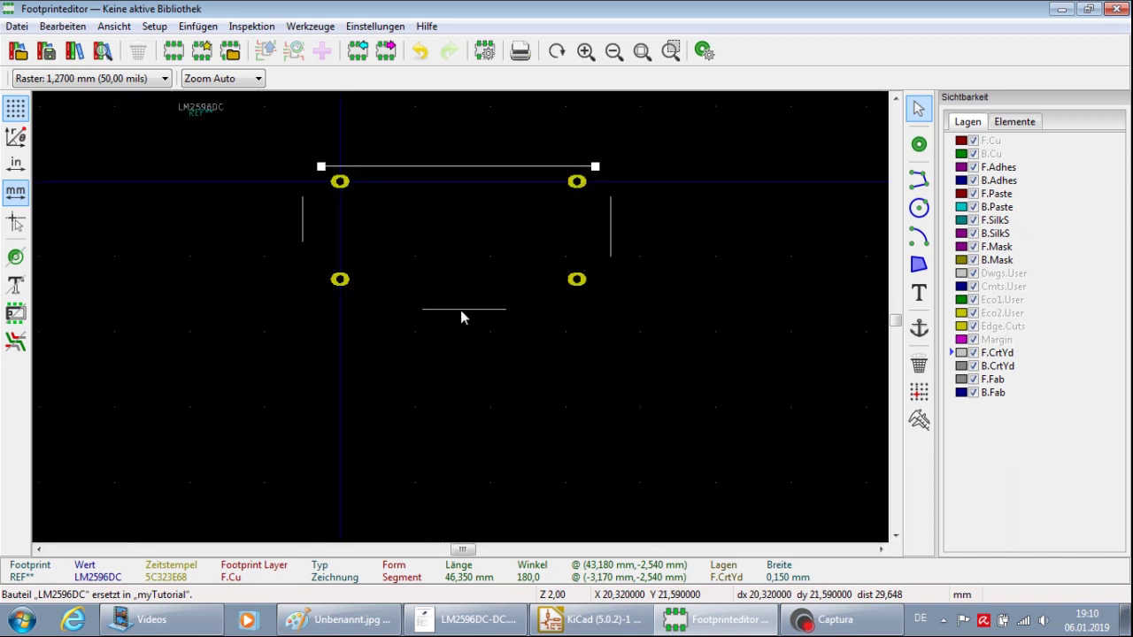
left_click(460, 322)
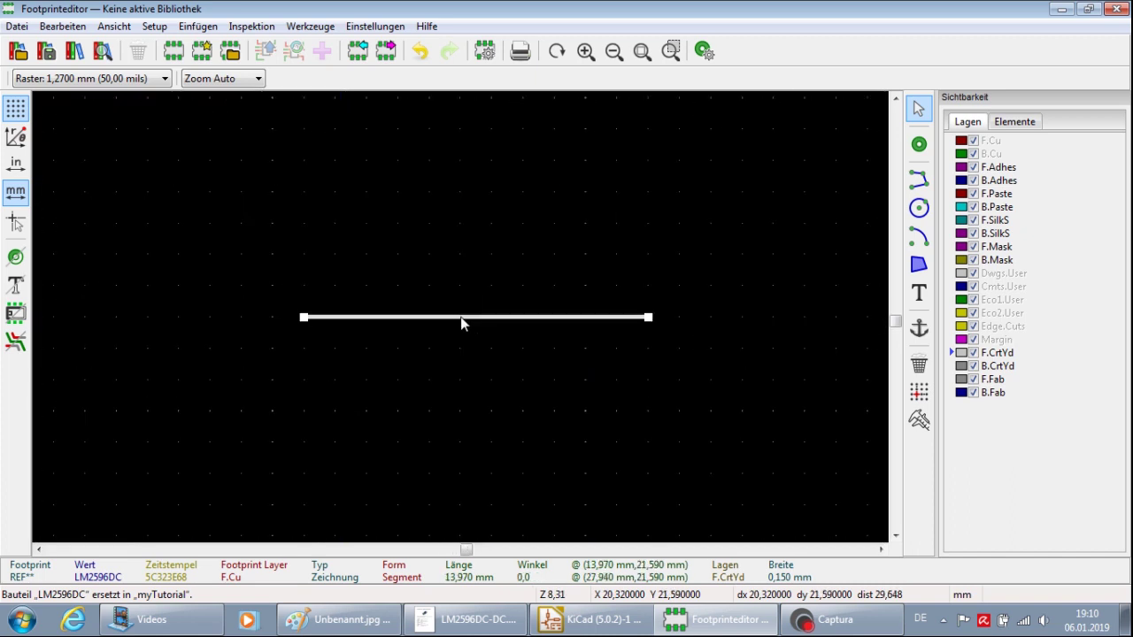
double_click(461, 319)
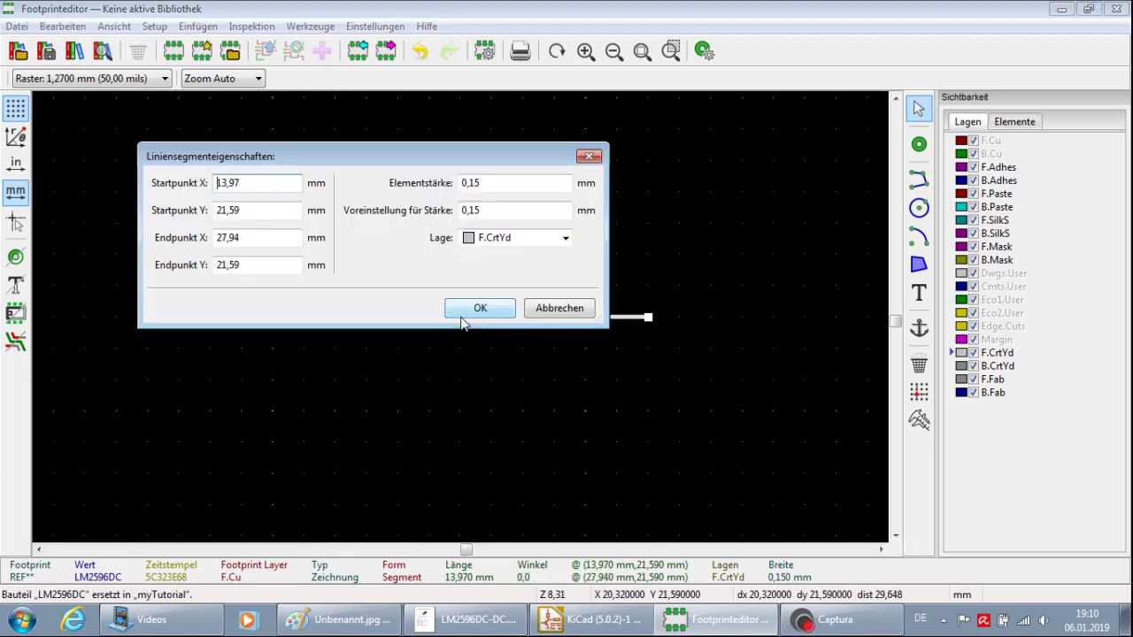
key("Tab")
key("Tab")
key("Tab")
key("Tab")
key("Tab")
key("Tab")
key("Tab")
key("Tab")
key("Tab")
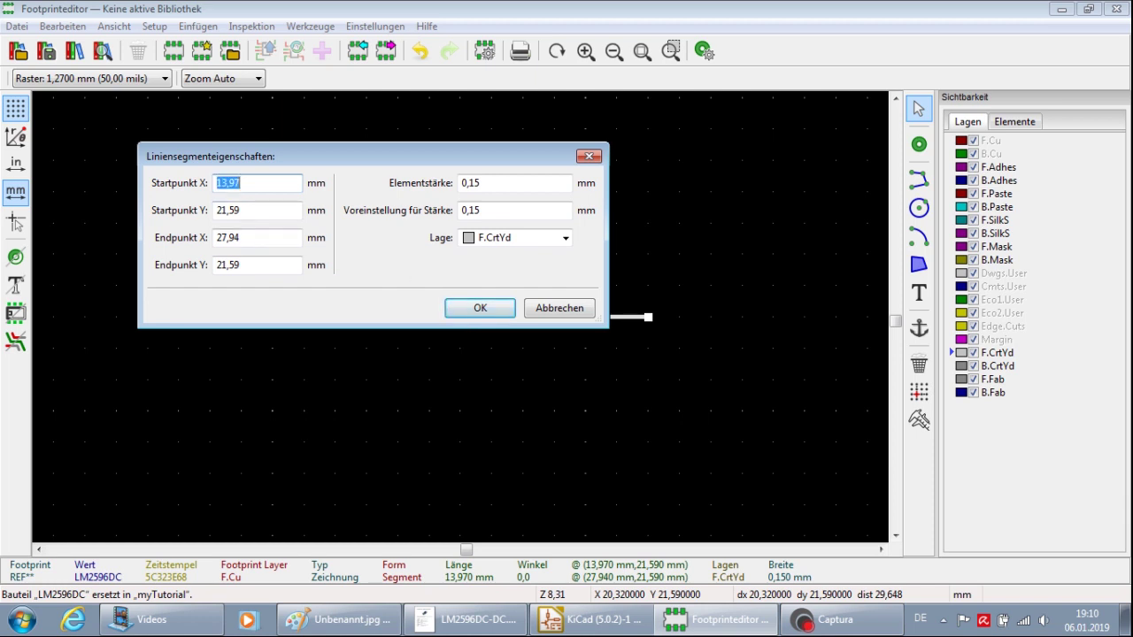
type("-3,17")
key("Tab")
type("19,05")
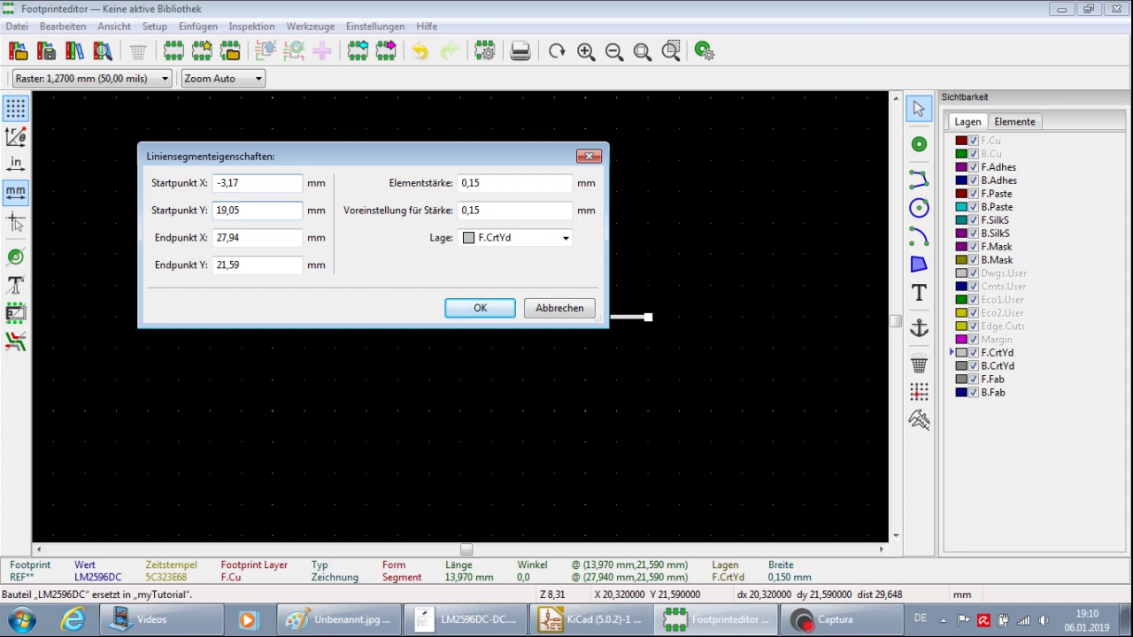
Set the end point of the courtyard line below pads 3 and 4 to X 43,18 mm and Y 19,05 mm and apply
key("Tab")
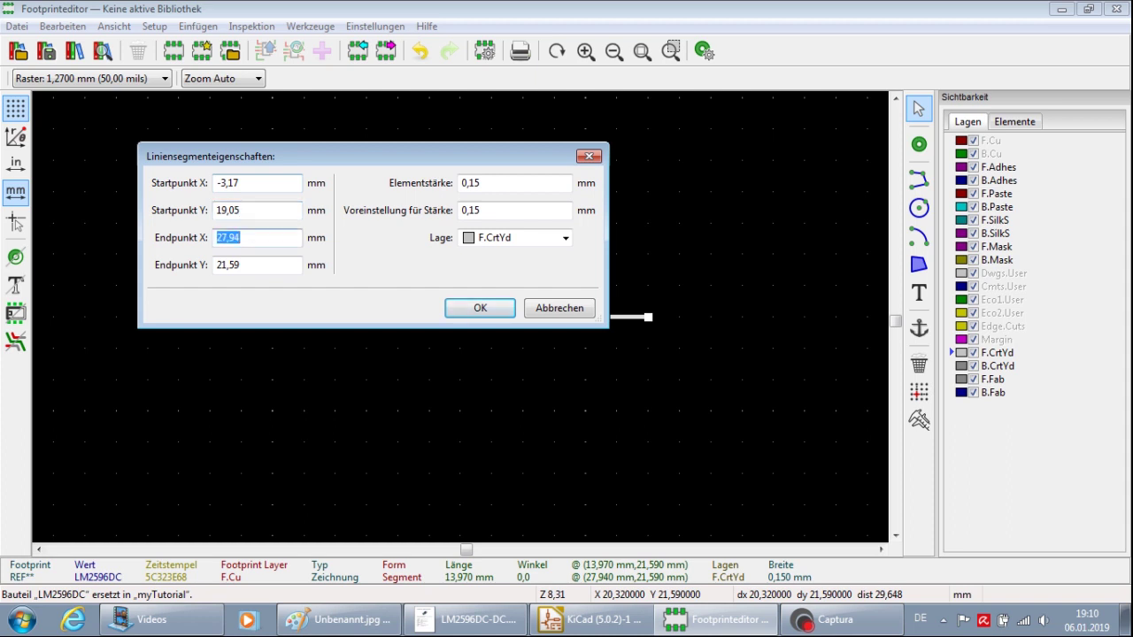
type("43,18")
key("Tab")
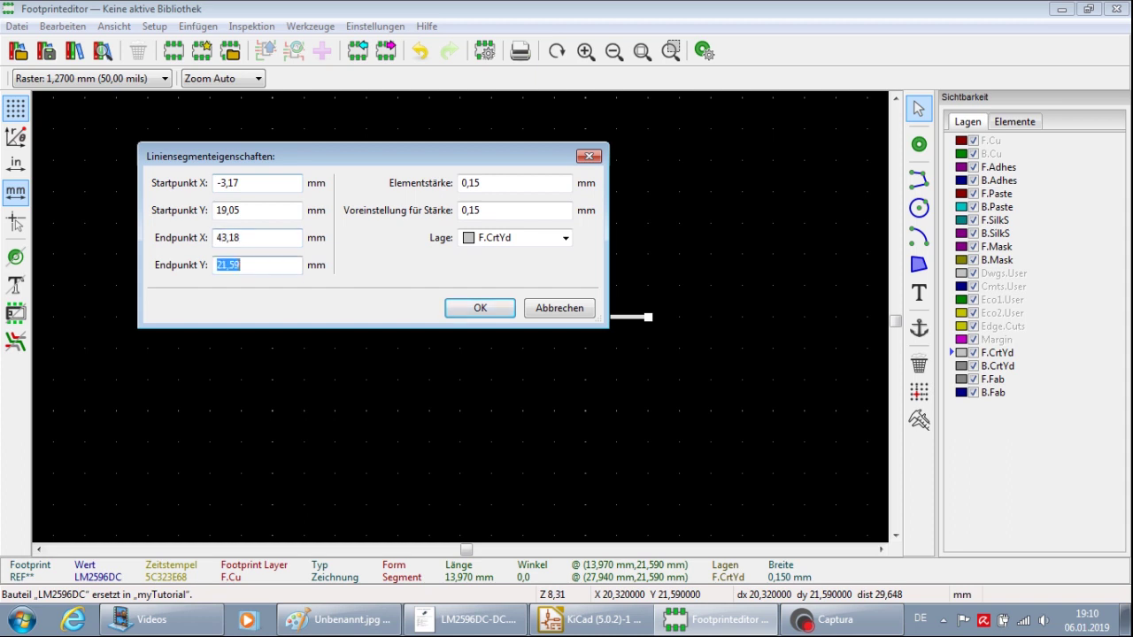
type("19,05")
key("Return")
Open the properties of the vertical courtyard line beside pads 1 and 3 and set its start point to X -3,17 mm and Y -2,54 mm
scroll(460, 314, "up", 3)
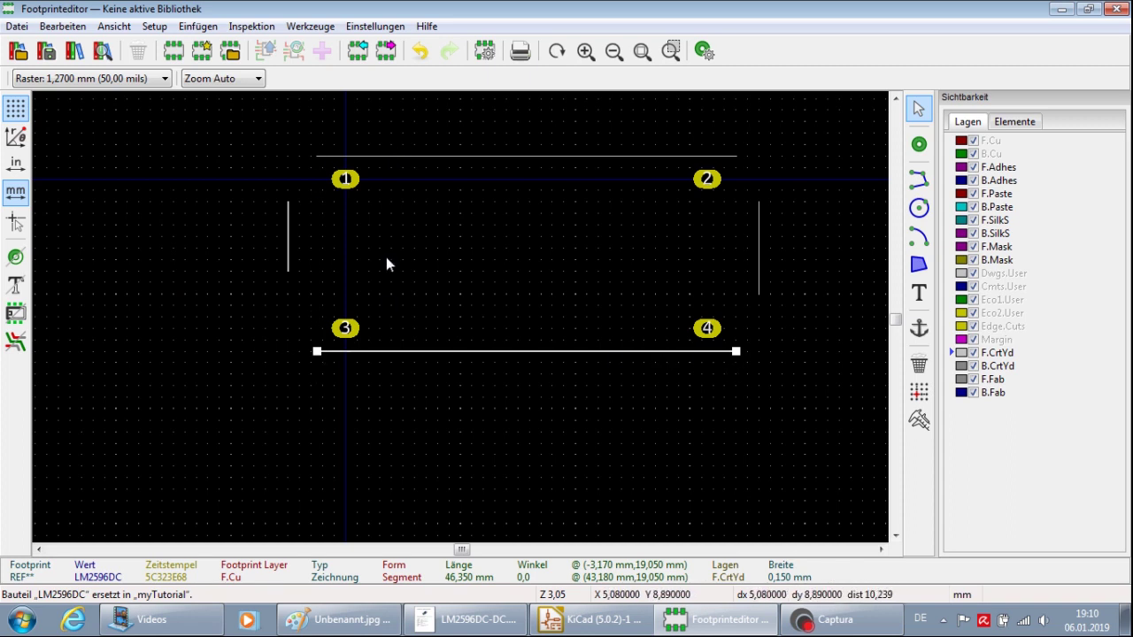
scroll(288, 250, "up", 5)
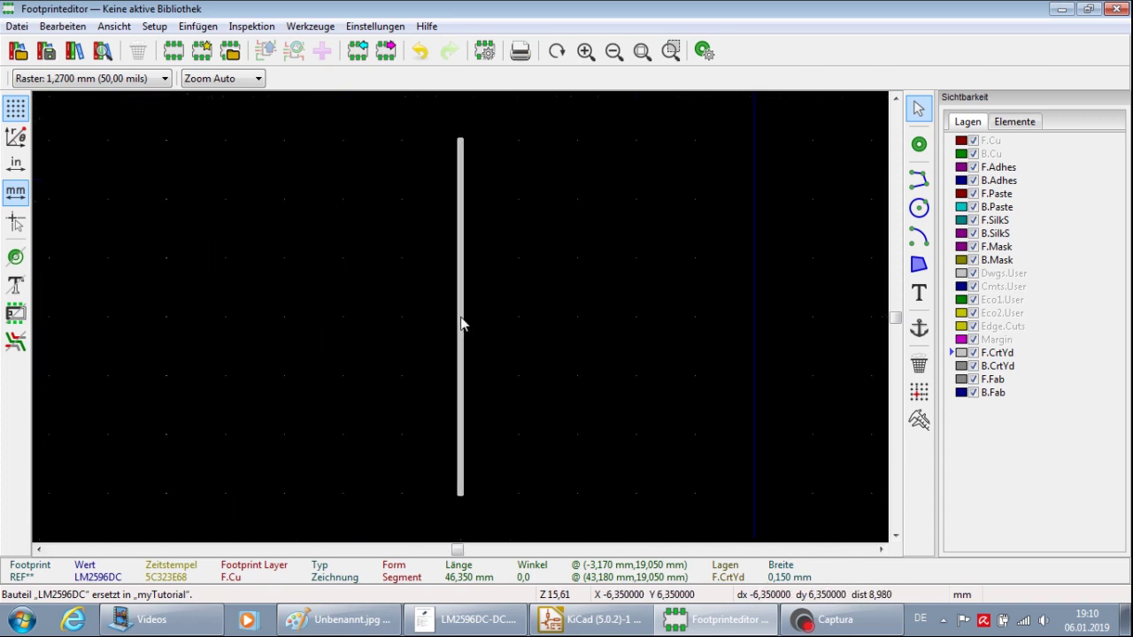
left_click(461, 324)
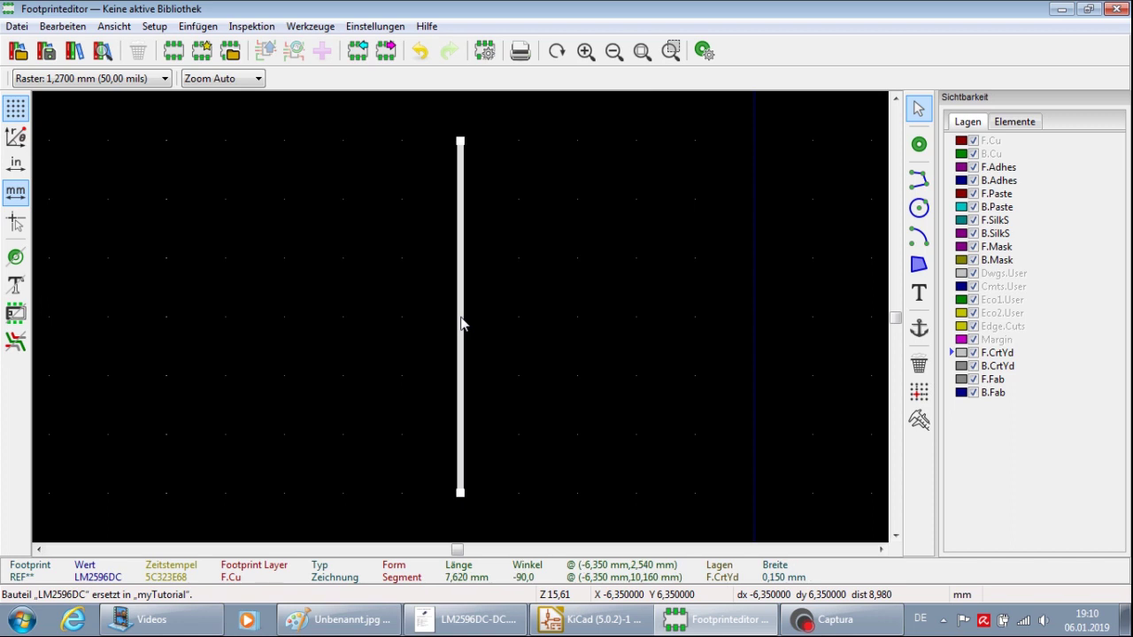
double_click(461, 324)
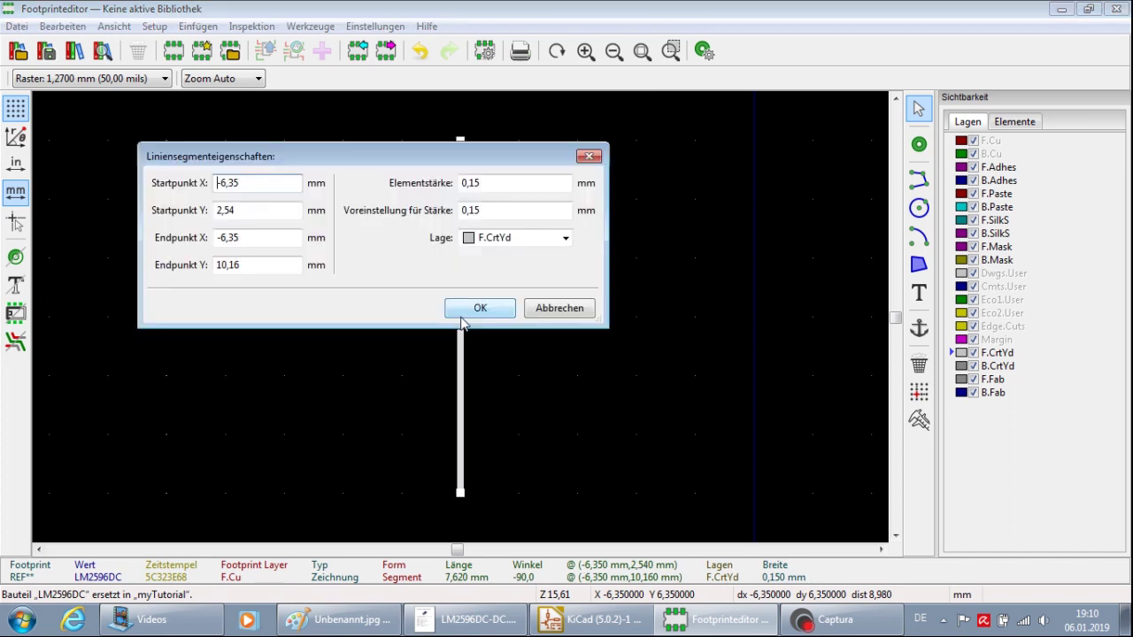
left_click(284, 183)
key("BackSpace")
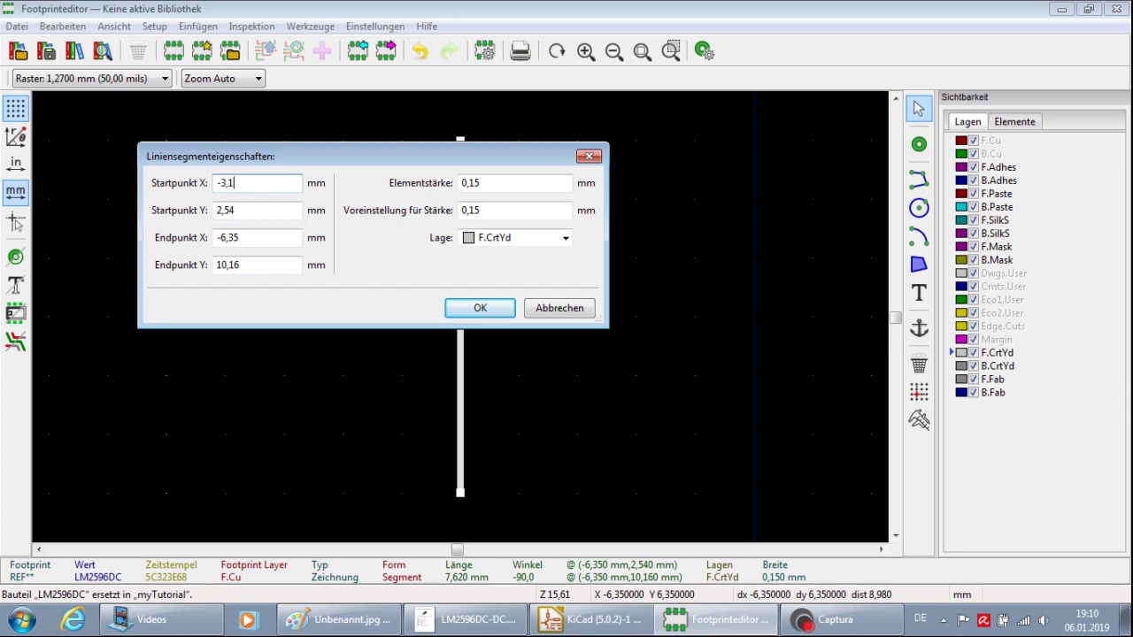
key("Tab")
type("-")
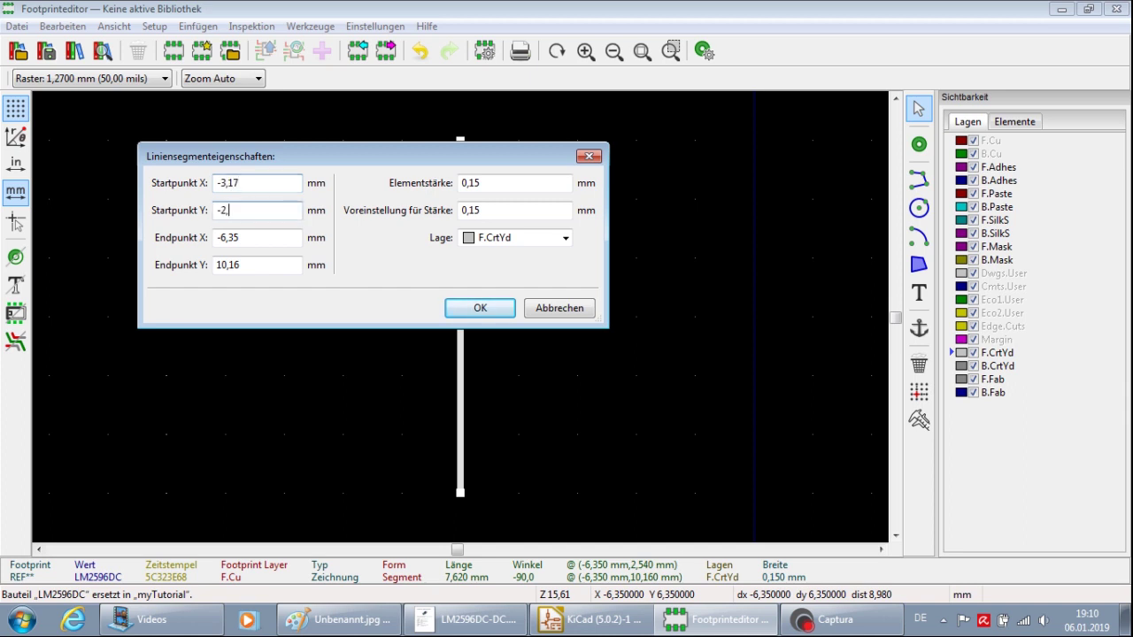
Set the end point of the vertical line beside pads 1 and 3 to X -3,17 mm and Y 19,05 mm, apply, and deselect it
key("Tab")
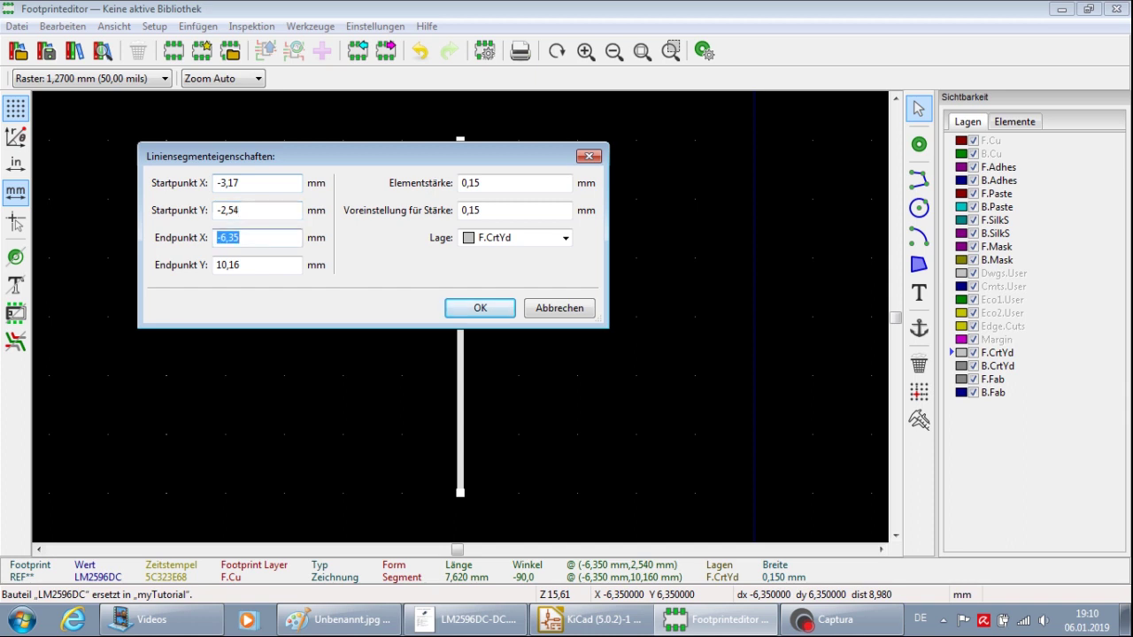
type("-3,17")
key("Tab")
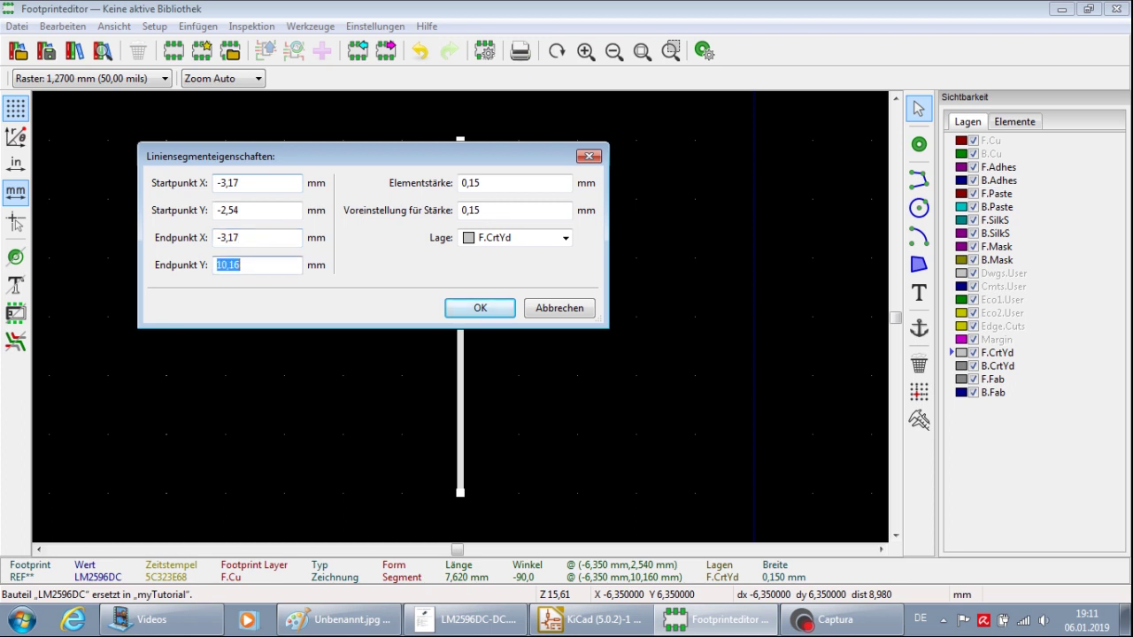
type("19,05")
key("Return")
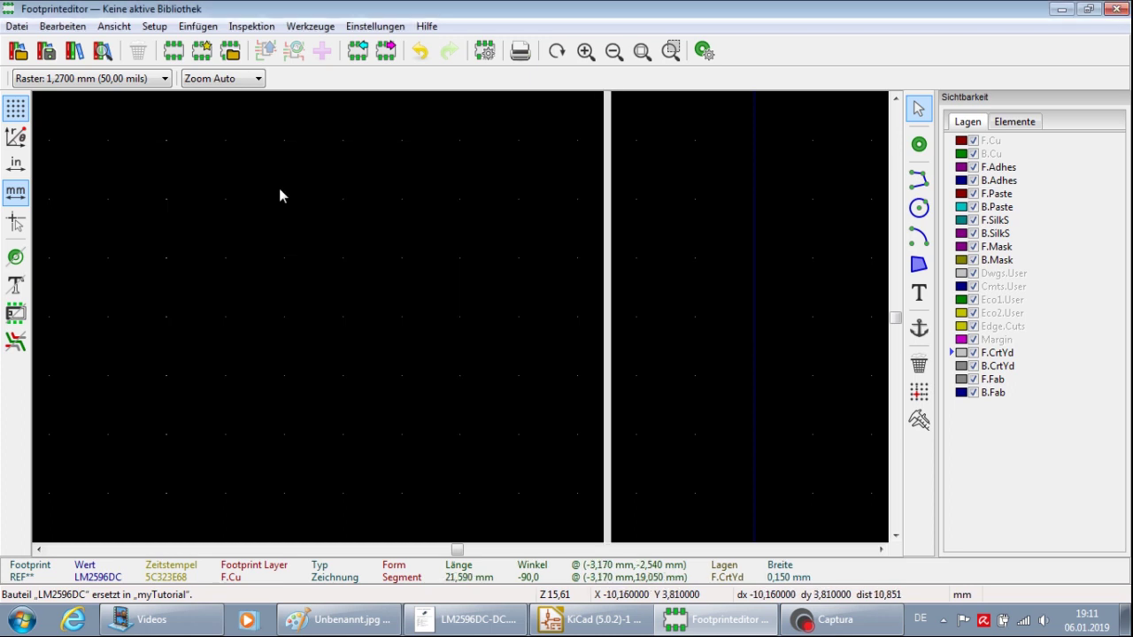
scroll(453, 336, "up", 1)
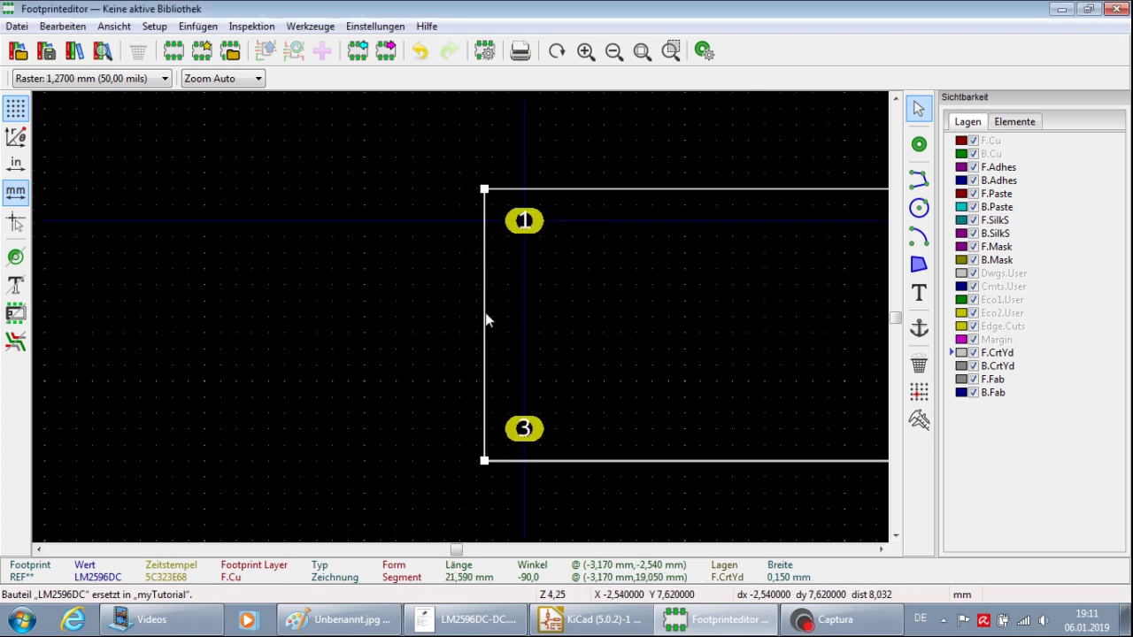
left_click(513, 311)
Open the properties of the vertical courtyard line beside pads 2 and 4 and set its start point to X 43,18 mm and Y 19,05 mm
scroll(484, 460, "up", 9)
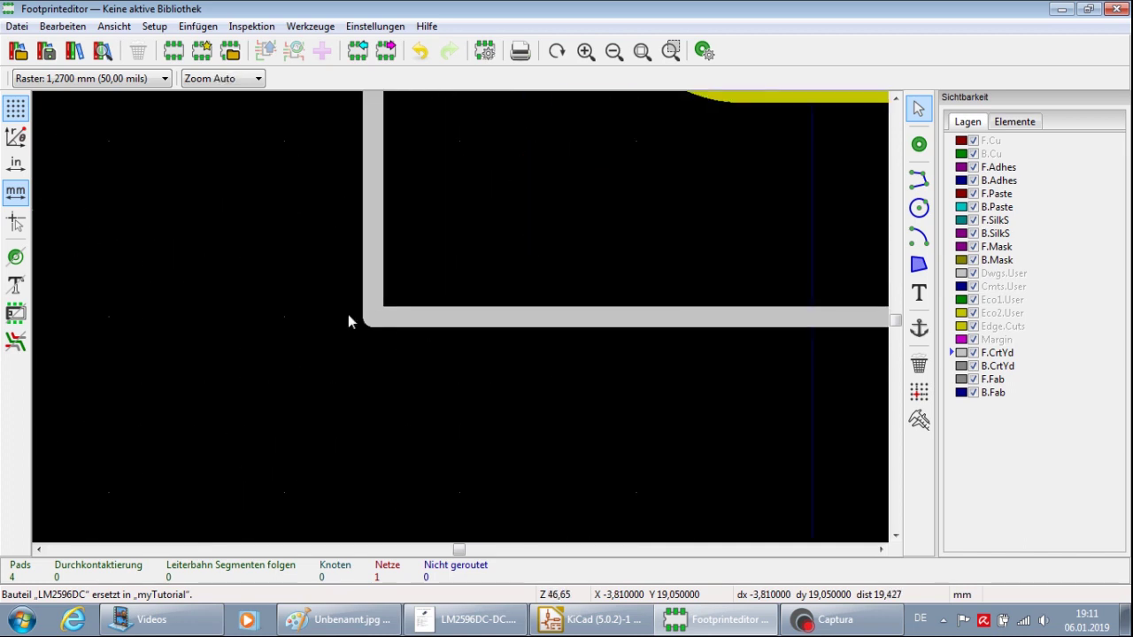
scroll(460, 324, "down", 1)
scroll(461, 324, "down", 10)
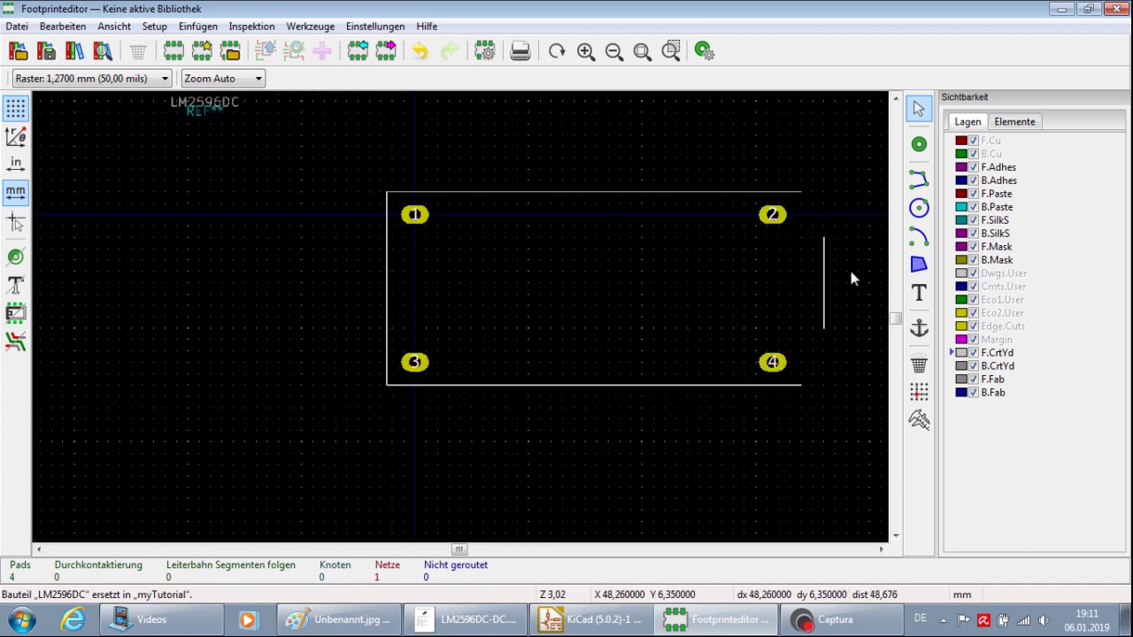
scroll(829, 281, "up", 3)
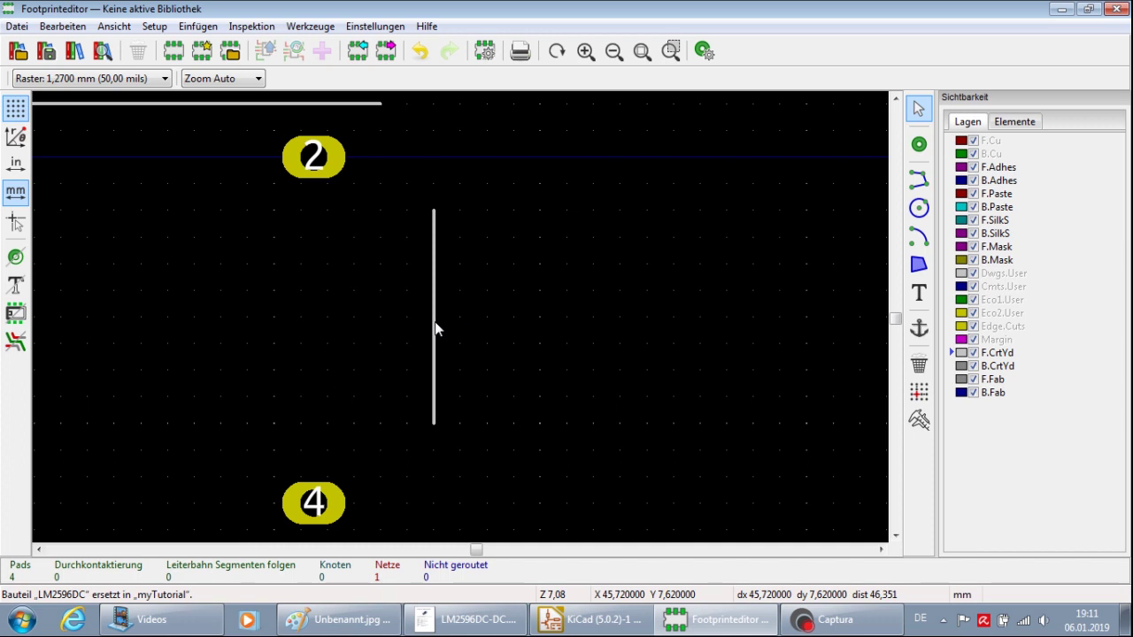
left_click(434, 329)
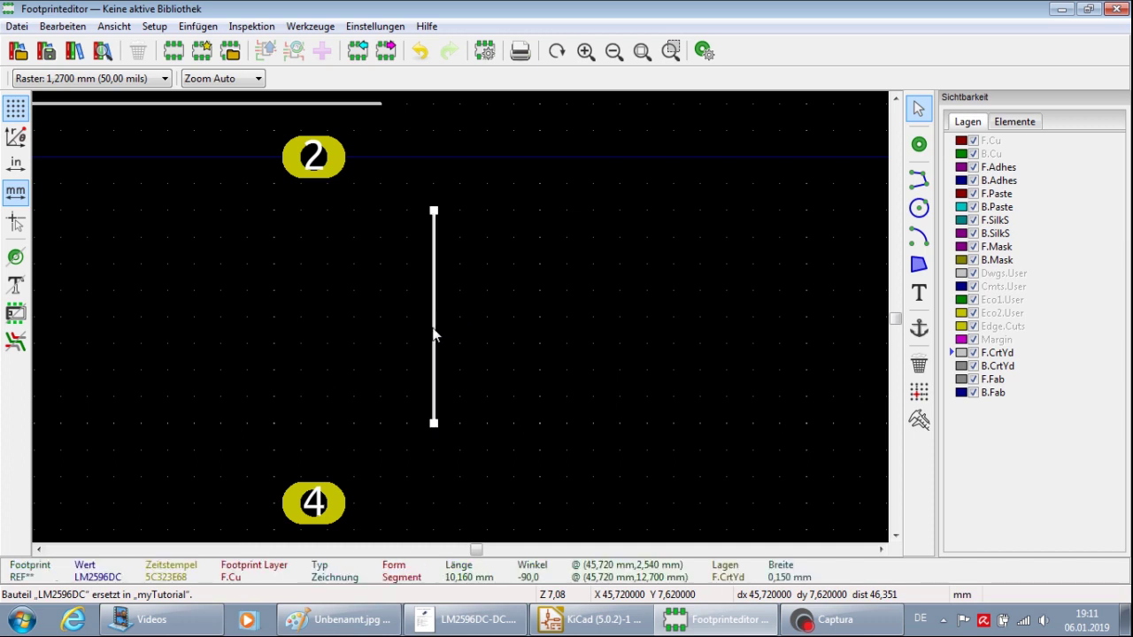
double_click(434, 331)
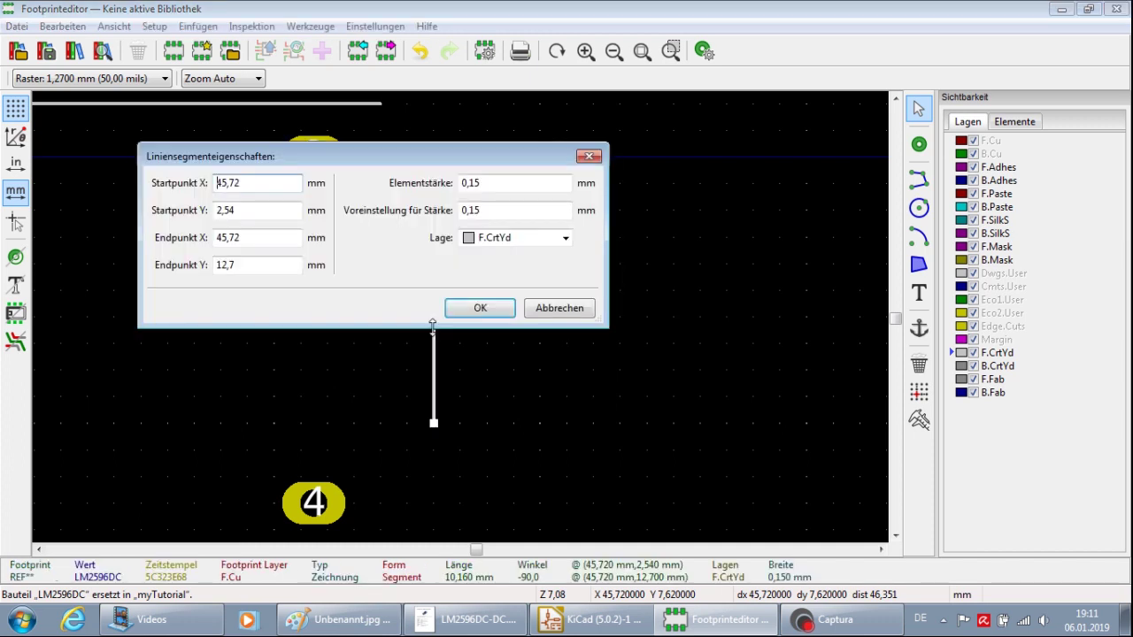
left_click_drag(241, 183, 175, 186)
type("43,18")
key("Tab")
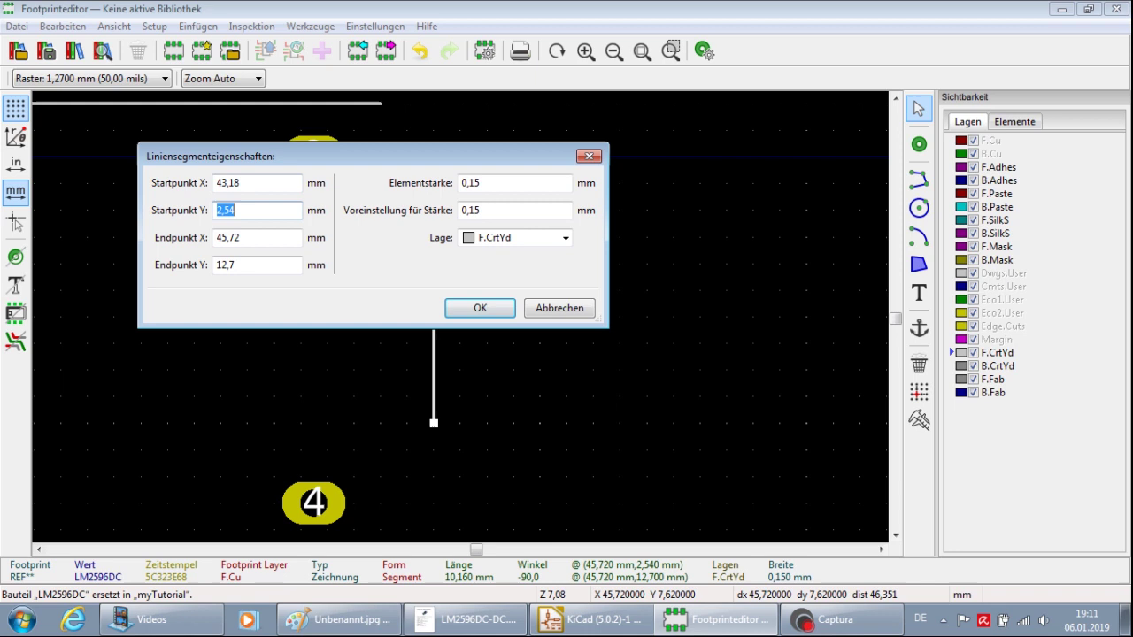
type("19")
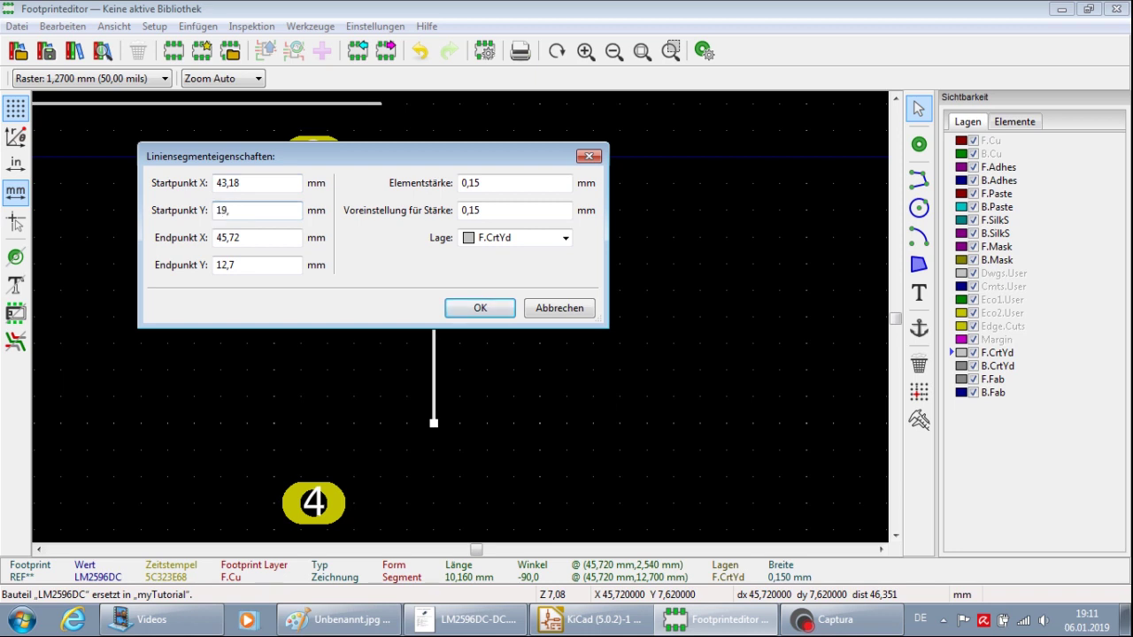
Set the end point of the vertical line beside pads 2 and 4 to X 43,18 mm and Y -2,54 mm, apply, and deselect it
key("Tab")
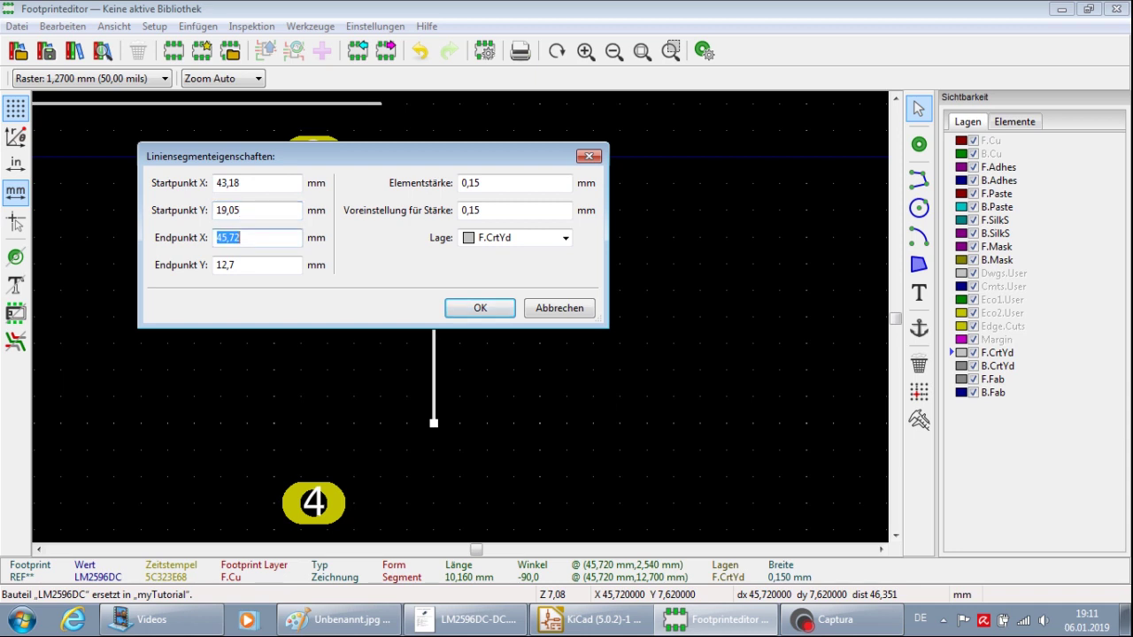
type("43,18")
key("Tab")
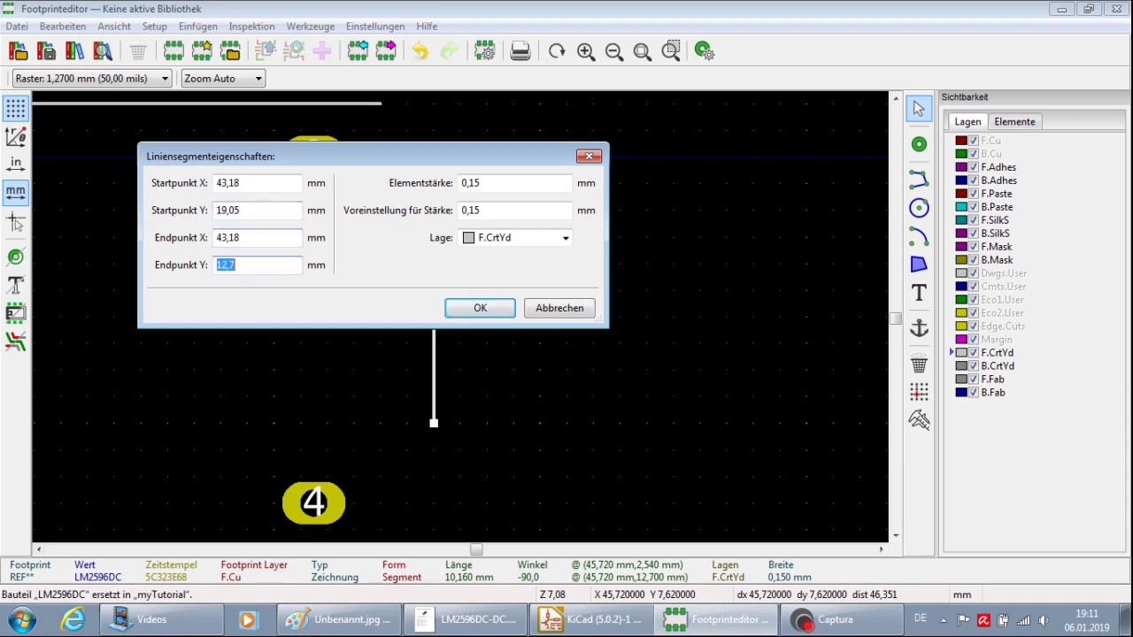
type("-")
key("Return")
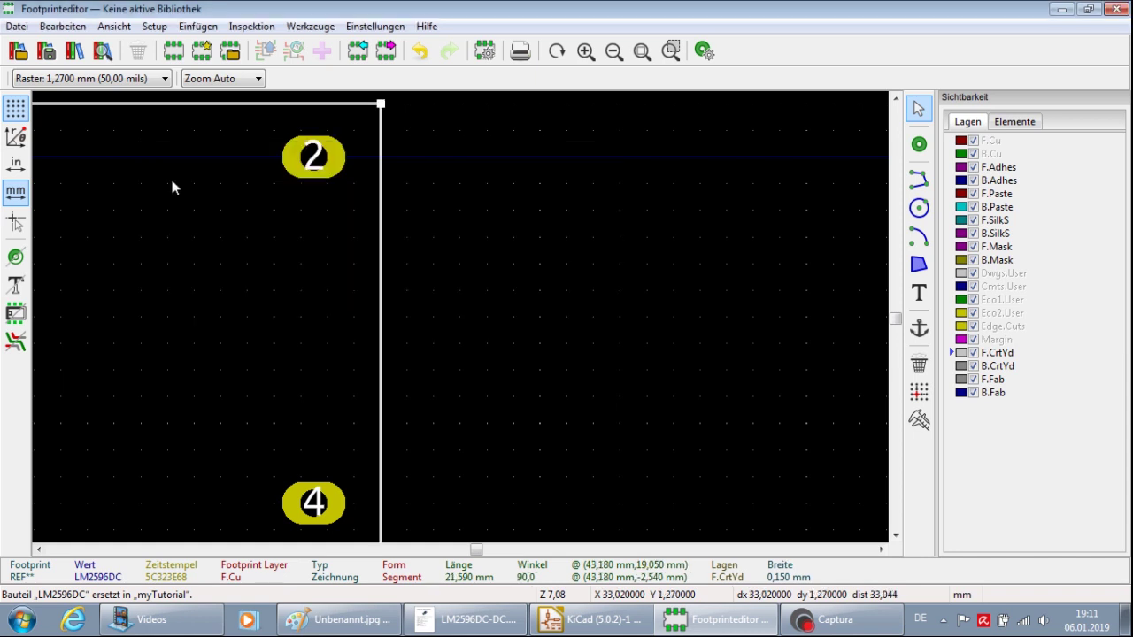
left_click(459, 217)
Select the LM2596DC value and REF** reference texts together and move them inside the courtyard rectangle, centred slightly below the row of pads 1 and 2
scroll(456, 214, "down", 5)
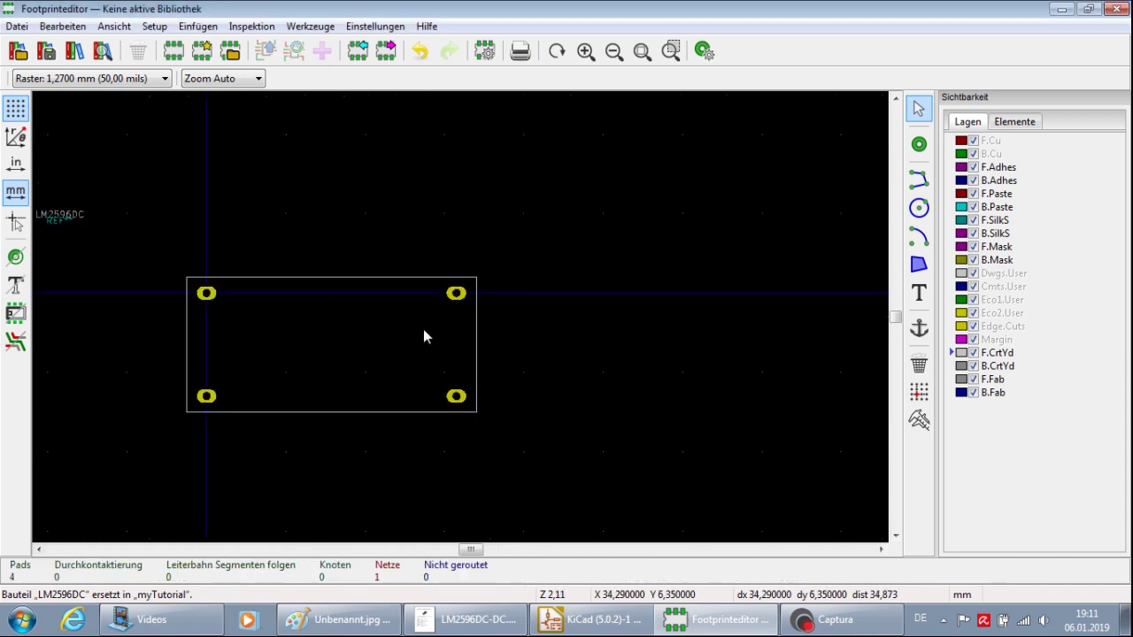
scroll(235, 349, "up", 1)
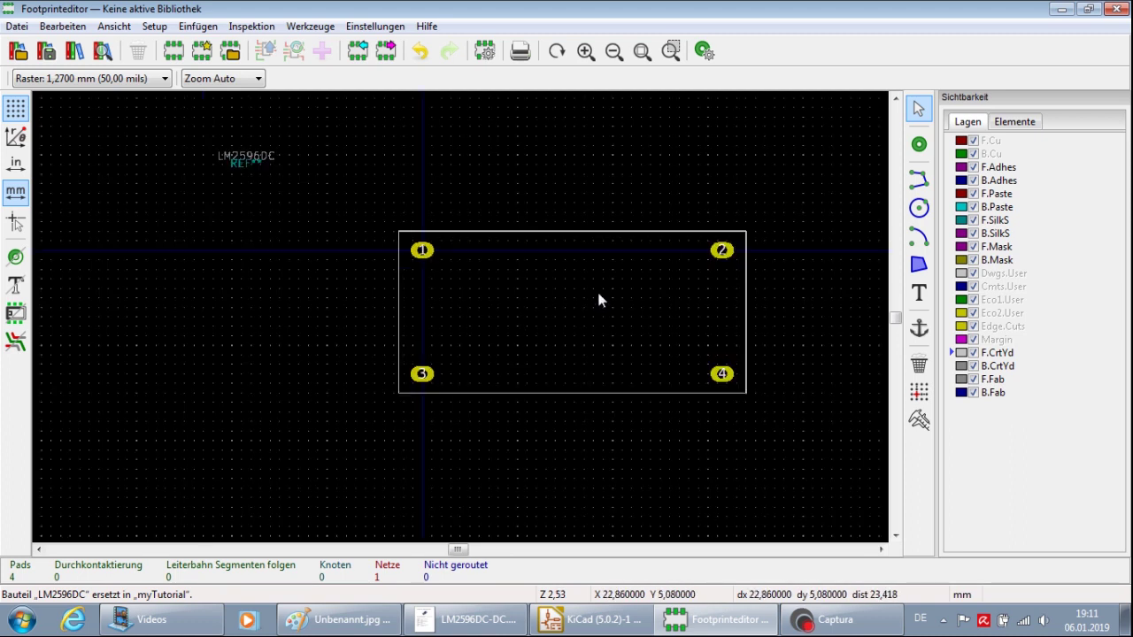
scroll(593, 309, "up", 1)
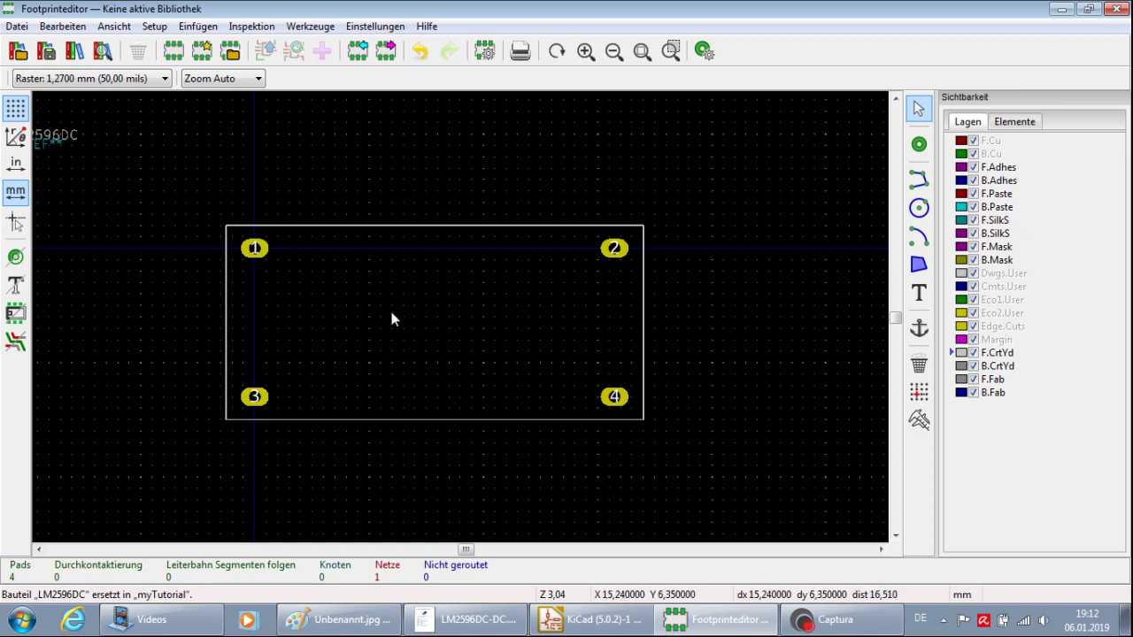
scroll(382, 334, "down", 1)
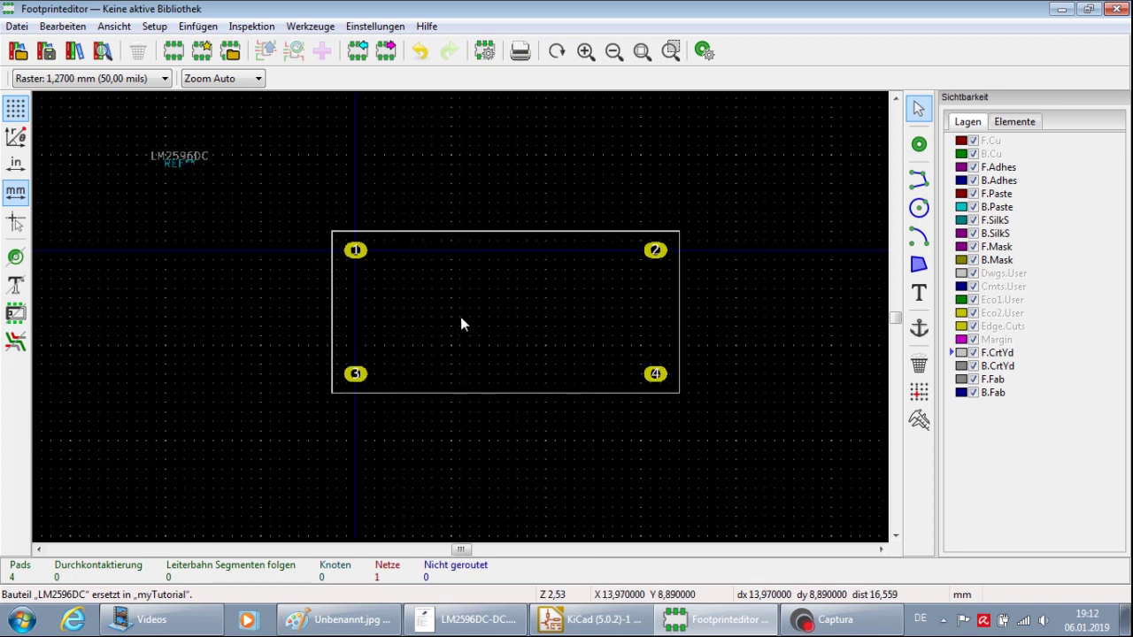
left_click(164, 153)
left_click(261, 208)
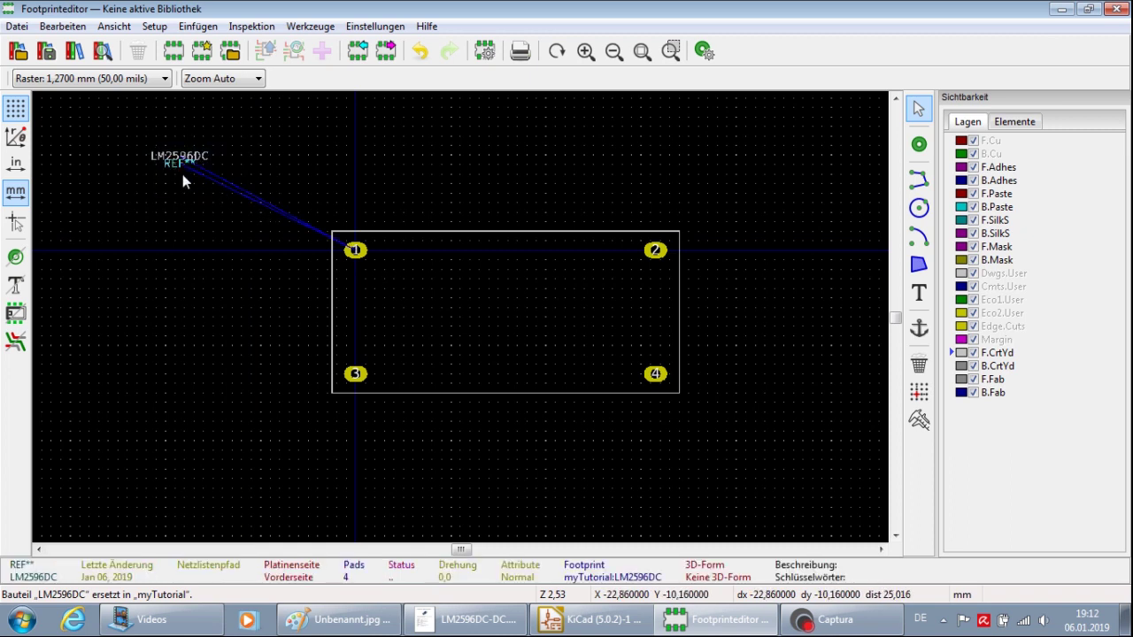
left_click_drag(183, 174, 516, 328)
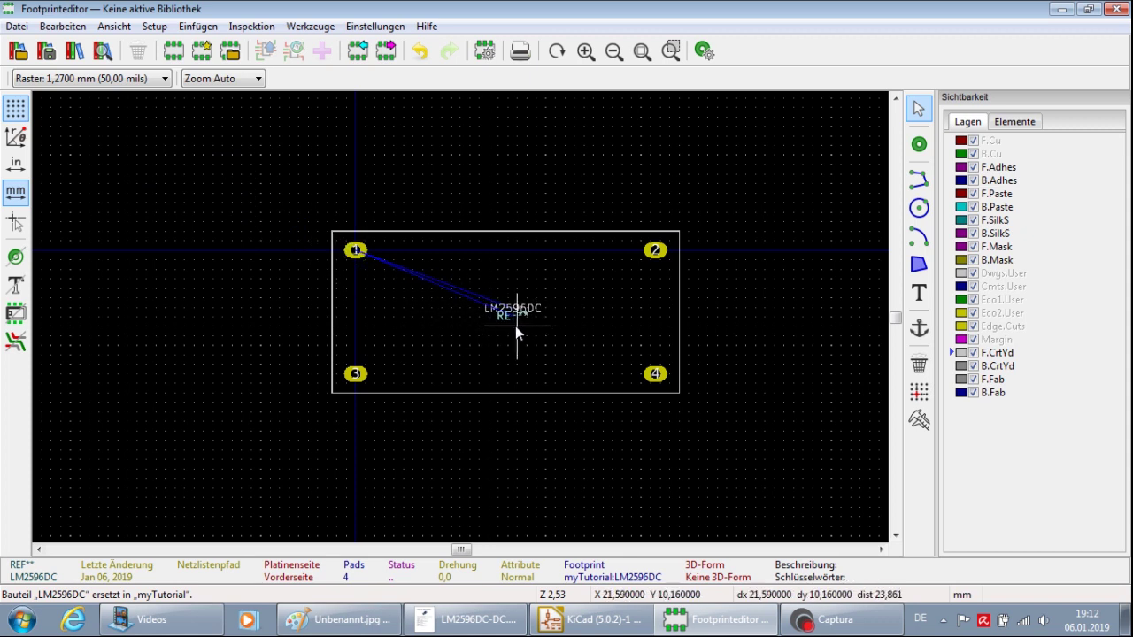
scroll(510, 325, "up", 2)
left_click_drag(467, 314, 462, 256)
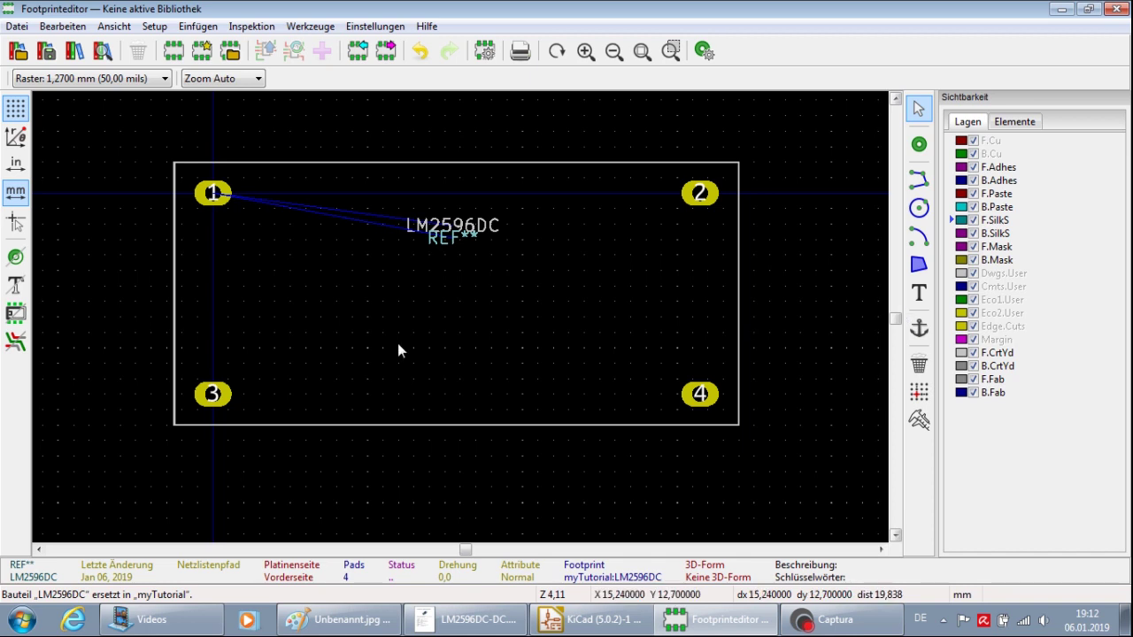
Draw an F.SilkS diagonal line about 50,6 mm long from the courtyard corner at pad 2 to X -2,54 mm, Y 19,05 mm near pad 3
left_click(920, 180)
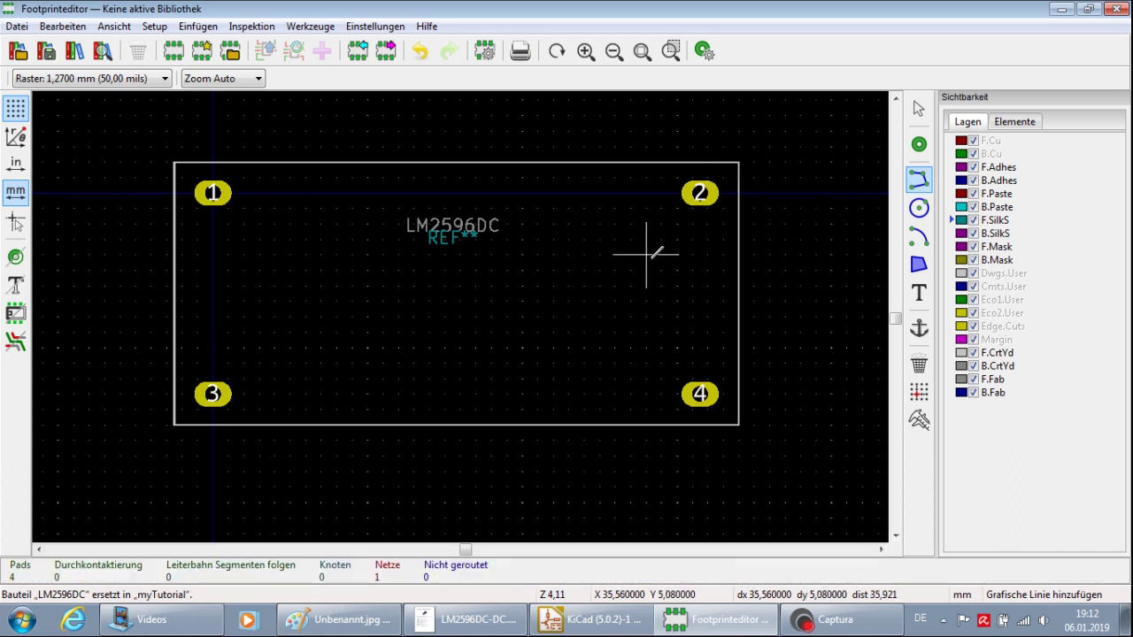
left_click(738, 162)
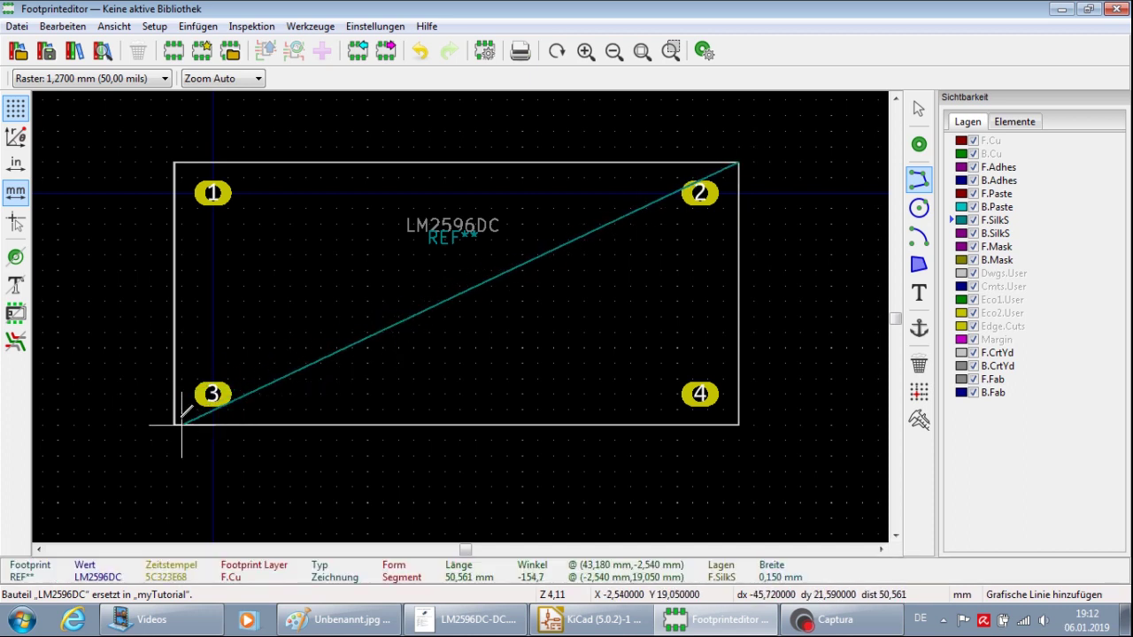
scroll(167, 418, "up", 2)
scroll(460, 316, "up", 2)
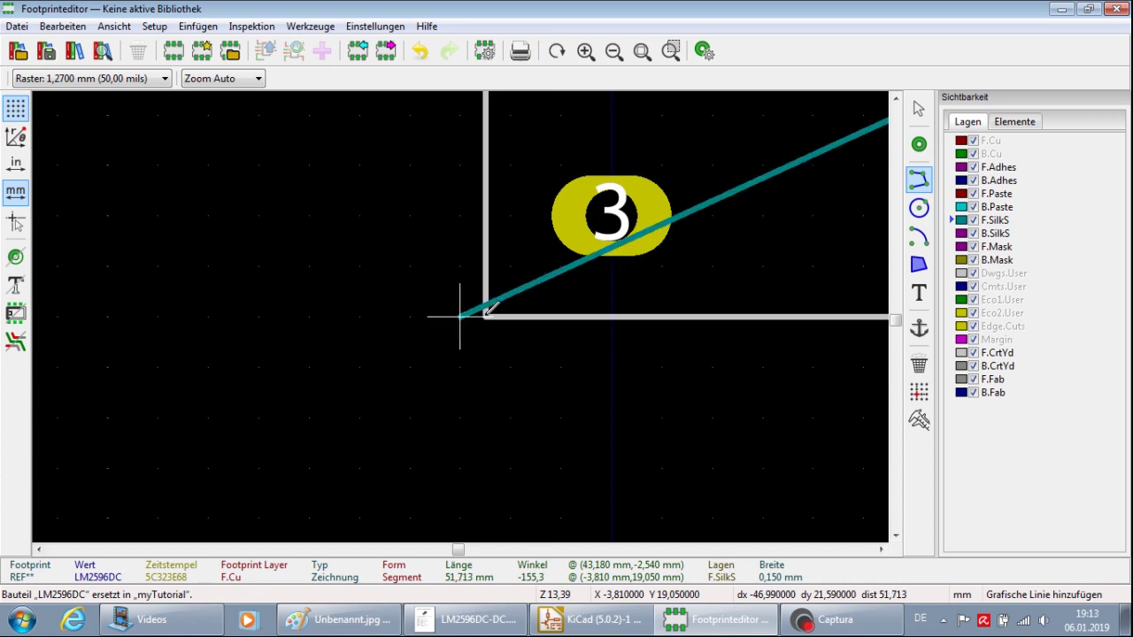
left_click(510, 316)
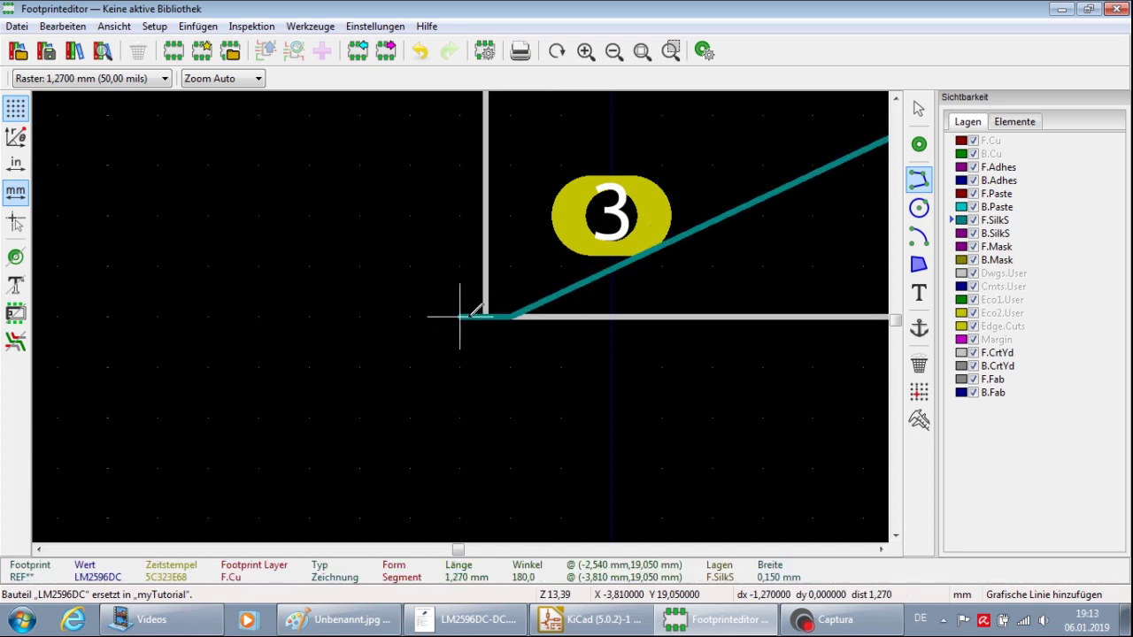
double_click(510, 316)
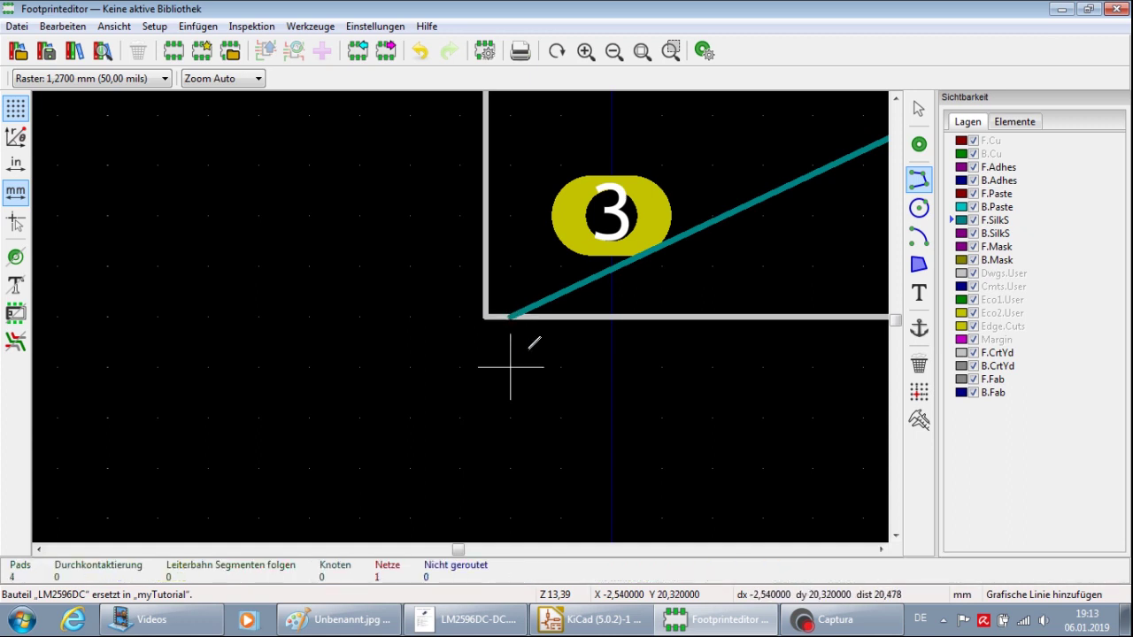
Set the grid to 0,1270 mm and draw a second F.SilkS diagonal from X -3,175 mm, Y -2,54 mm to the courtyard corner at pad 4
left_click(144, 79)
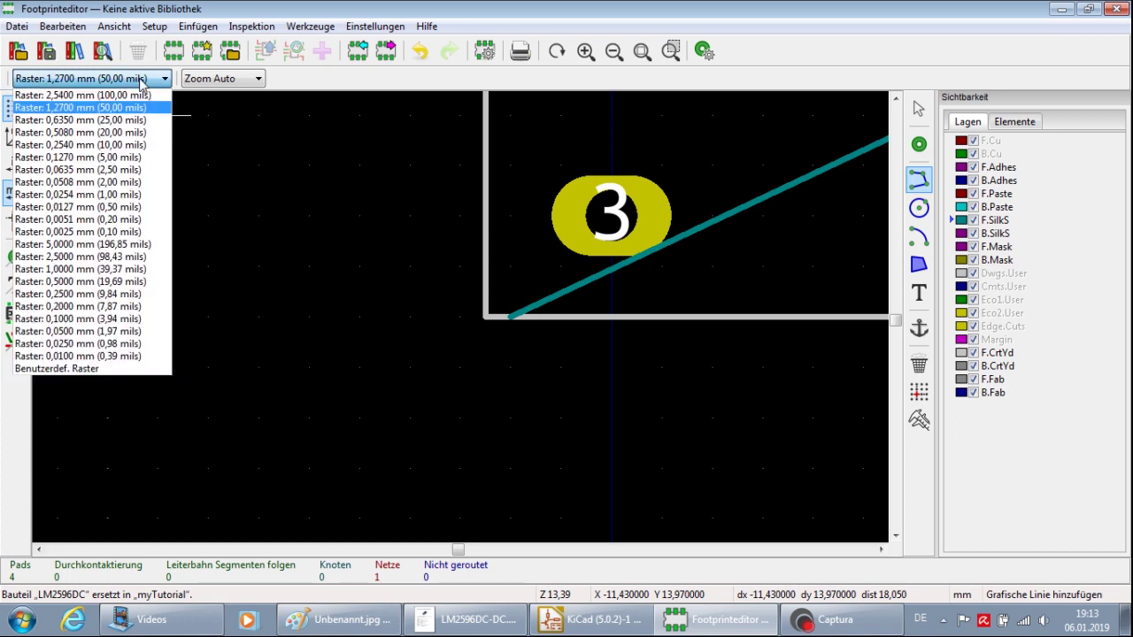
left_click(141, 157)
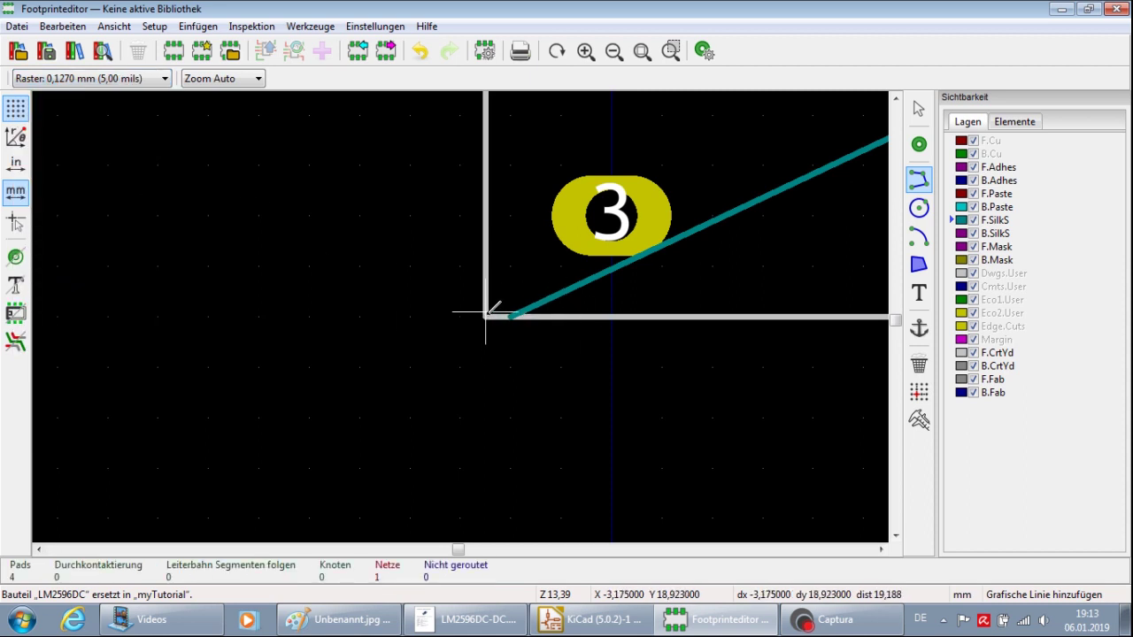
scroll(486, 313, "down", 5)
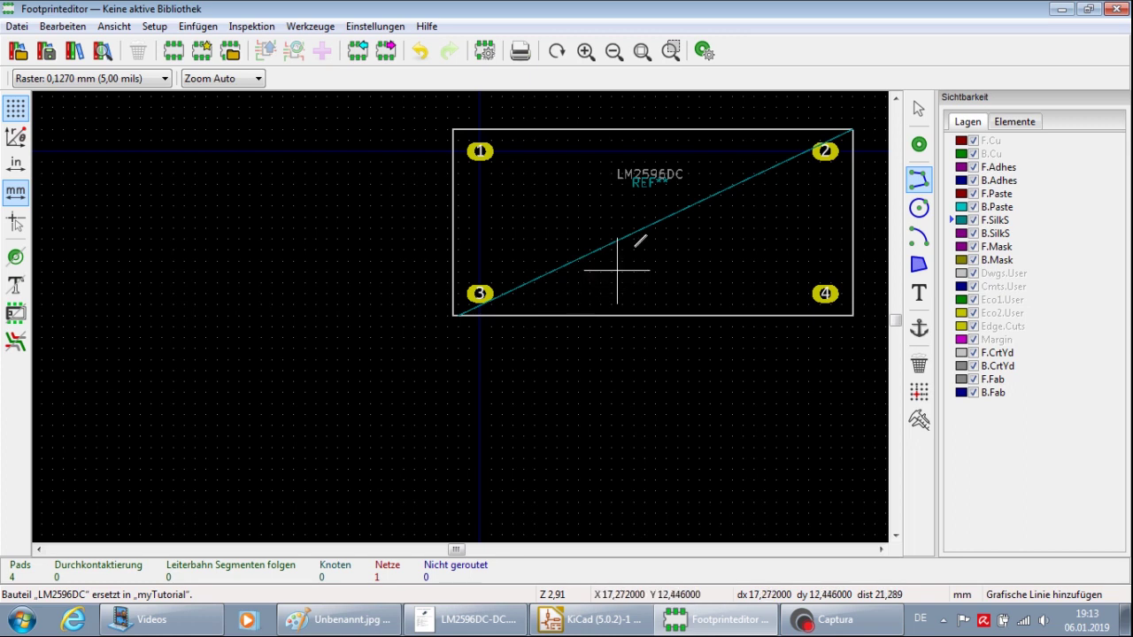
scroll(619, 263, "down", 3)
scroll(463, 309, "up", 3)
scroll(459, 314, "up", 1)
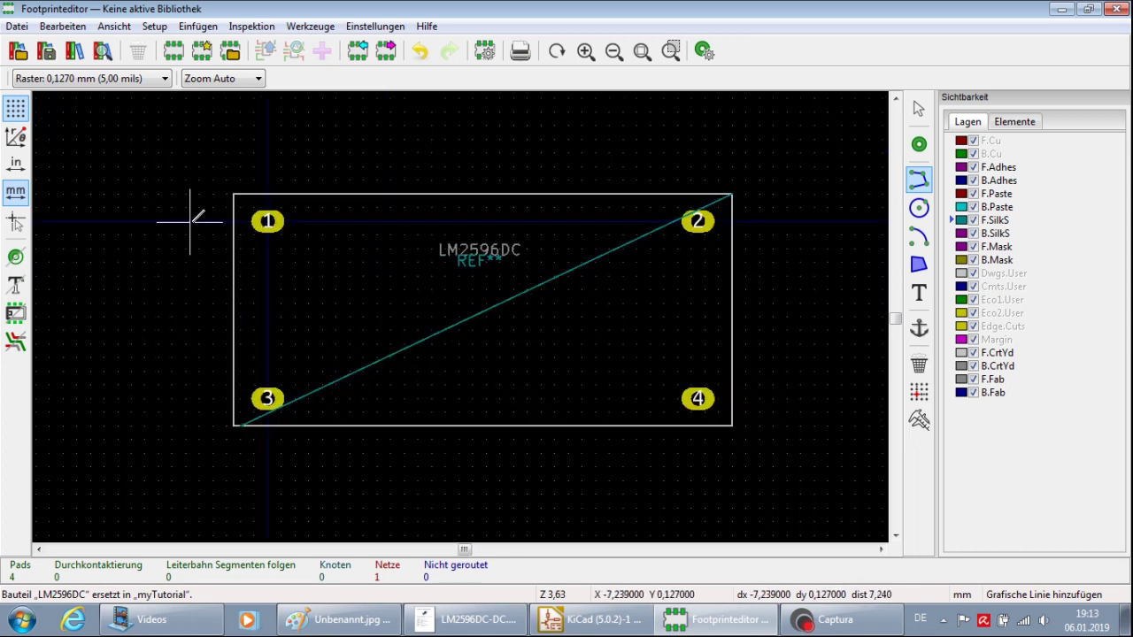
scroll(203, 197, "up", 4)
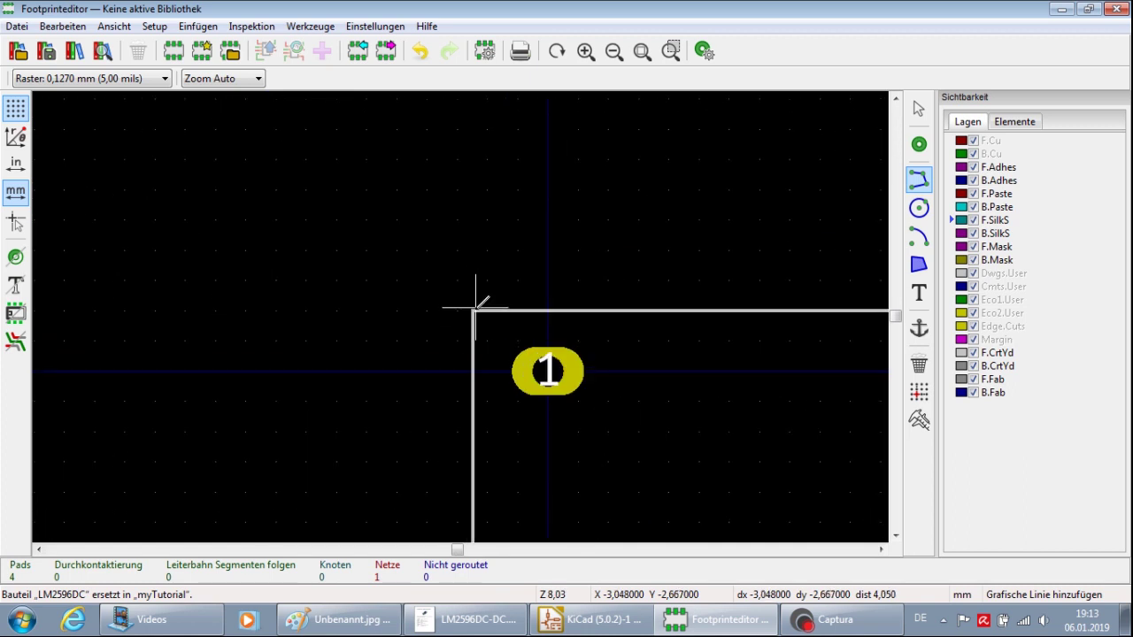
left_click(473, 308)
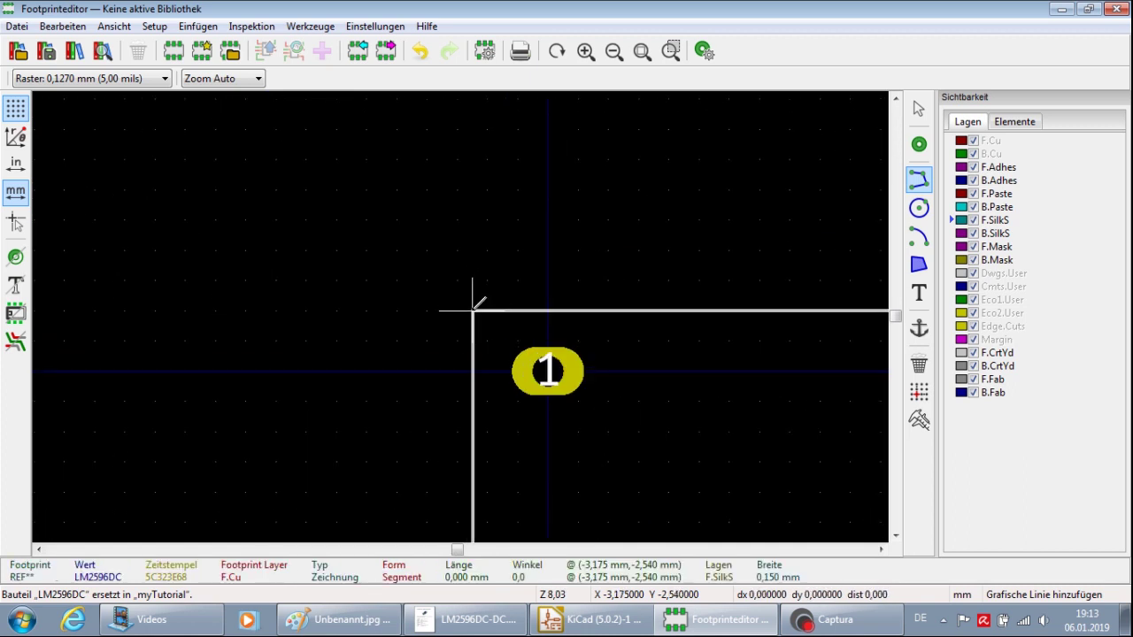
scroll(542, 390, "down", 4)
scroll(582, 354, "down", 3)
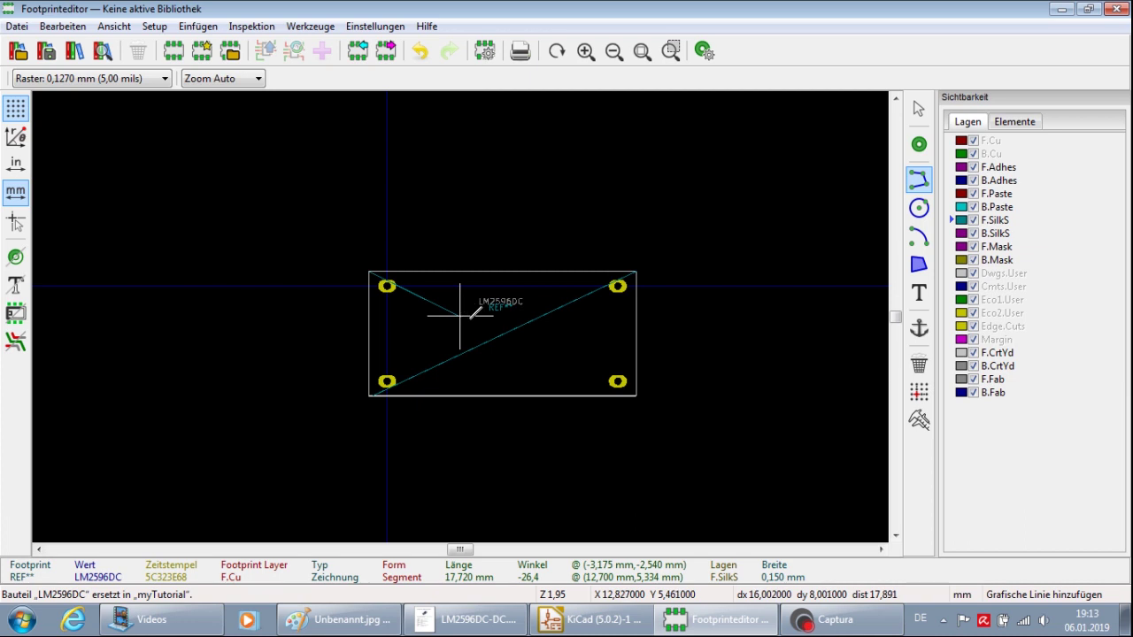
scroll(607, 361, "up", 1)
scroll(461, 315, "up", 3)
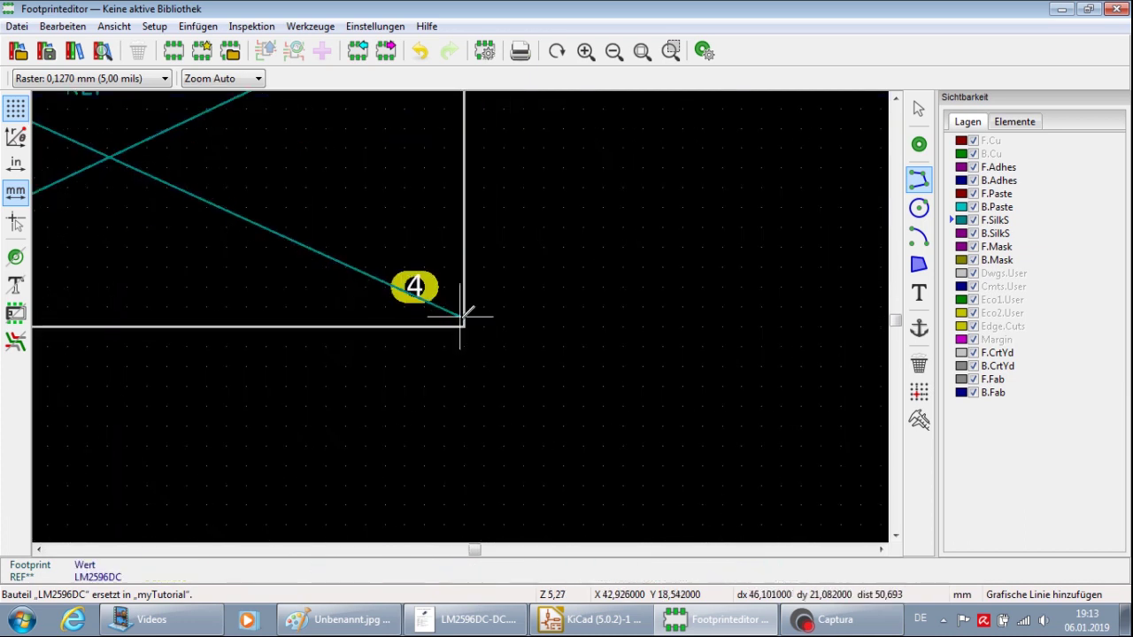
double_click(464, 325)
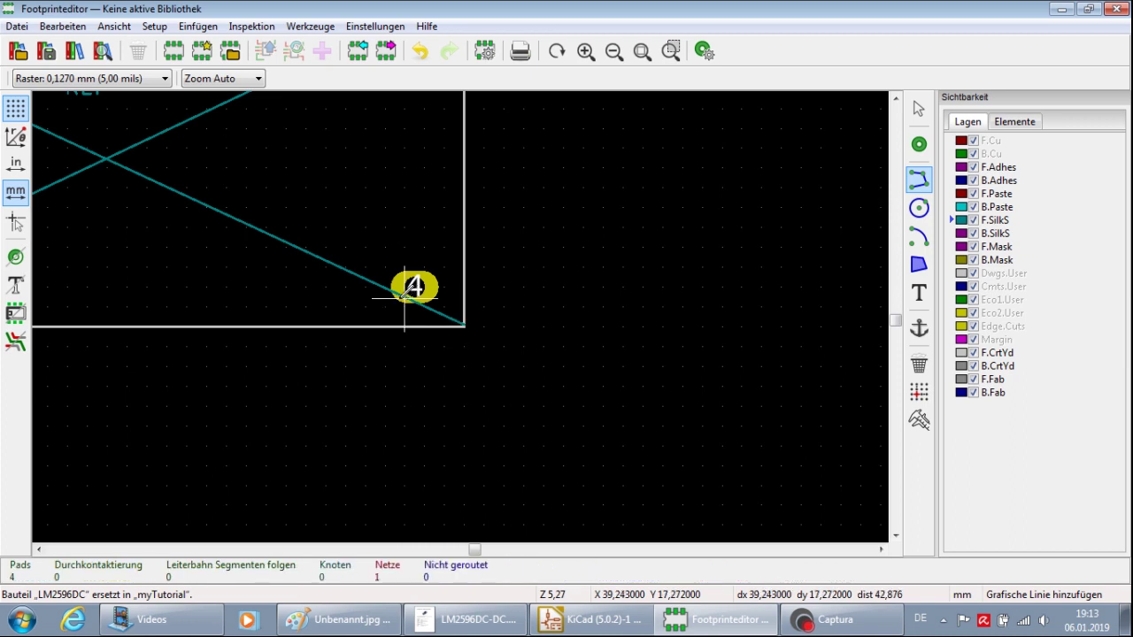
scroll(443, 306, "down", 3)
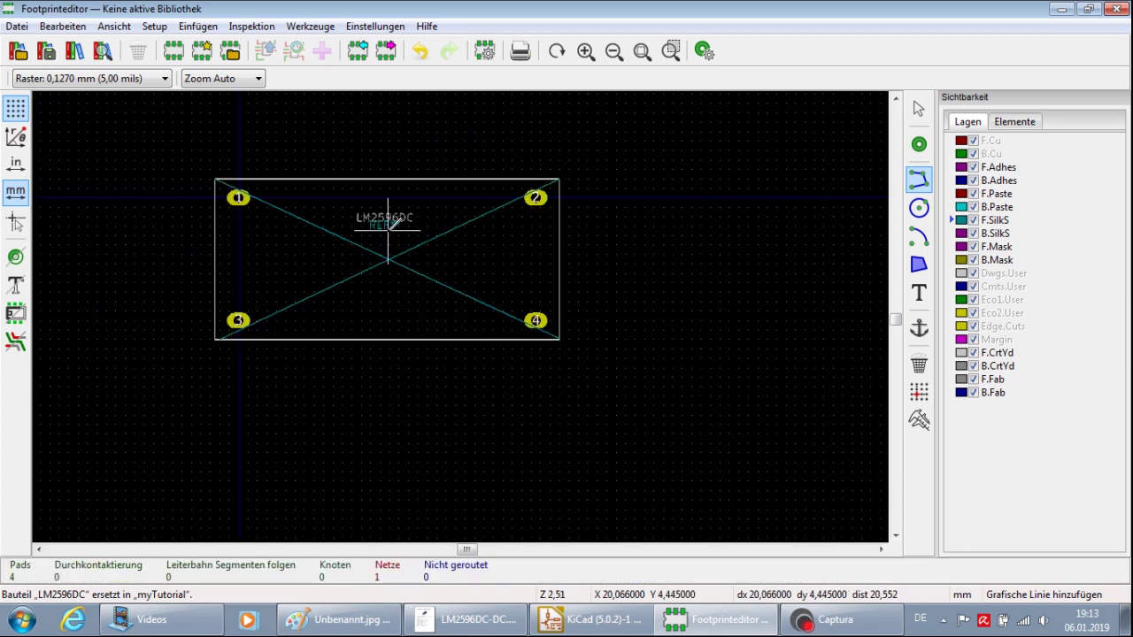
scroll(384, 222, "down", 1)
scroll(459, 315, "up", 1)
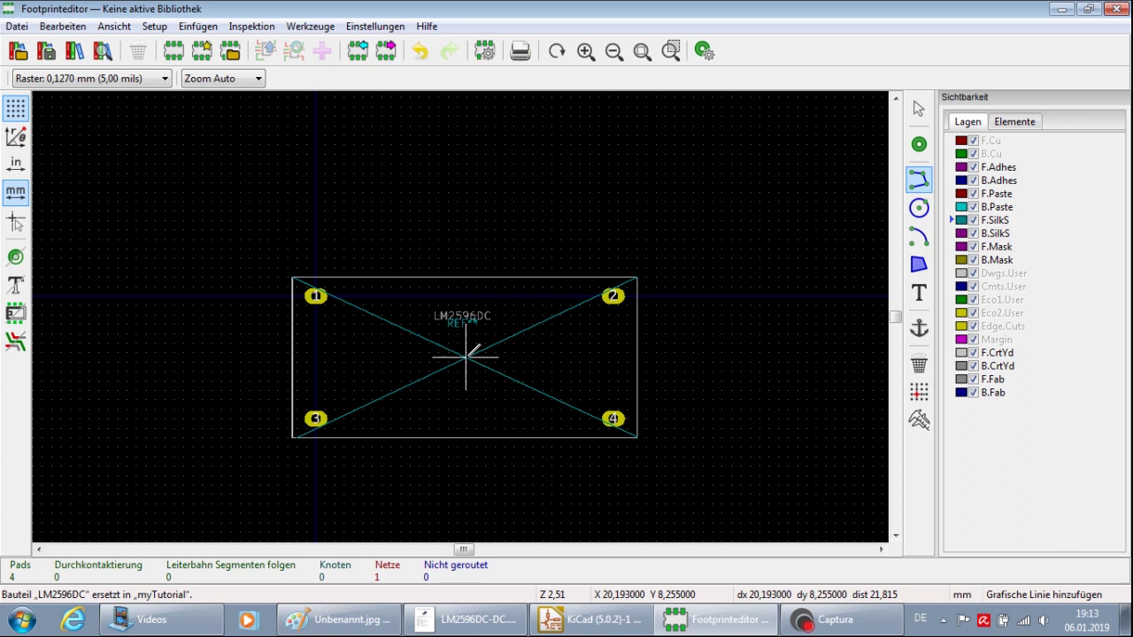
key("Escape")
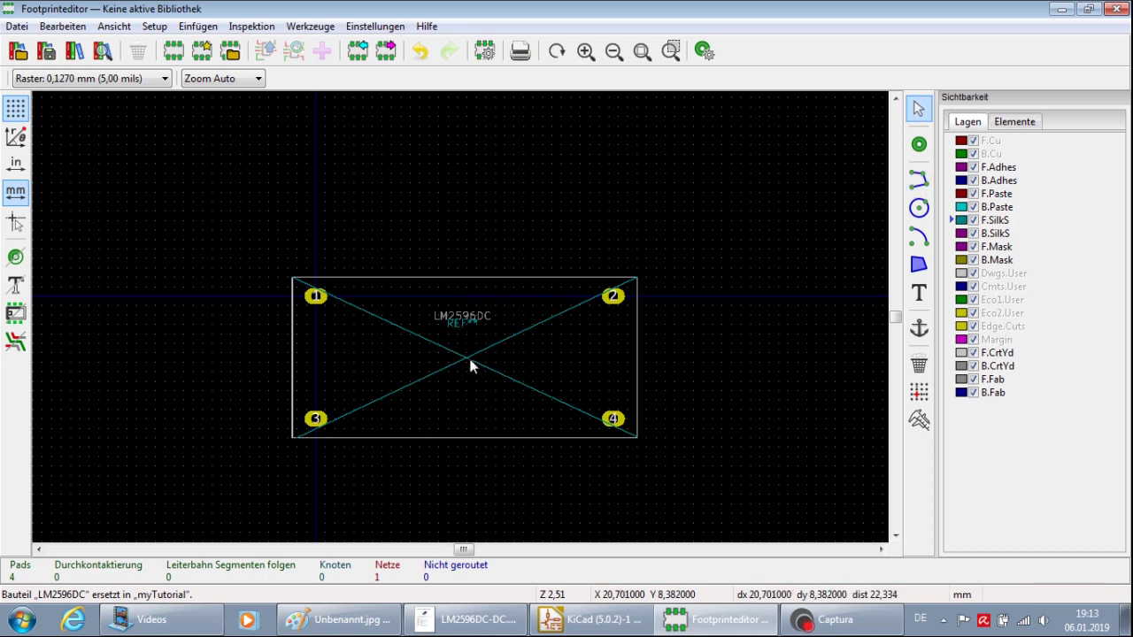
Move the LM2596DC value text up between pads 1 and 2 and the REF** text below the diagonals' crossing, at about Y 14 mm
scroll(461, 317, "up", 3)
left_click(467, 303)
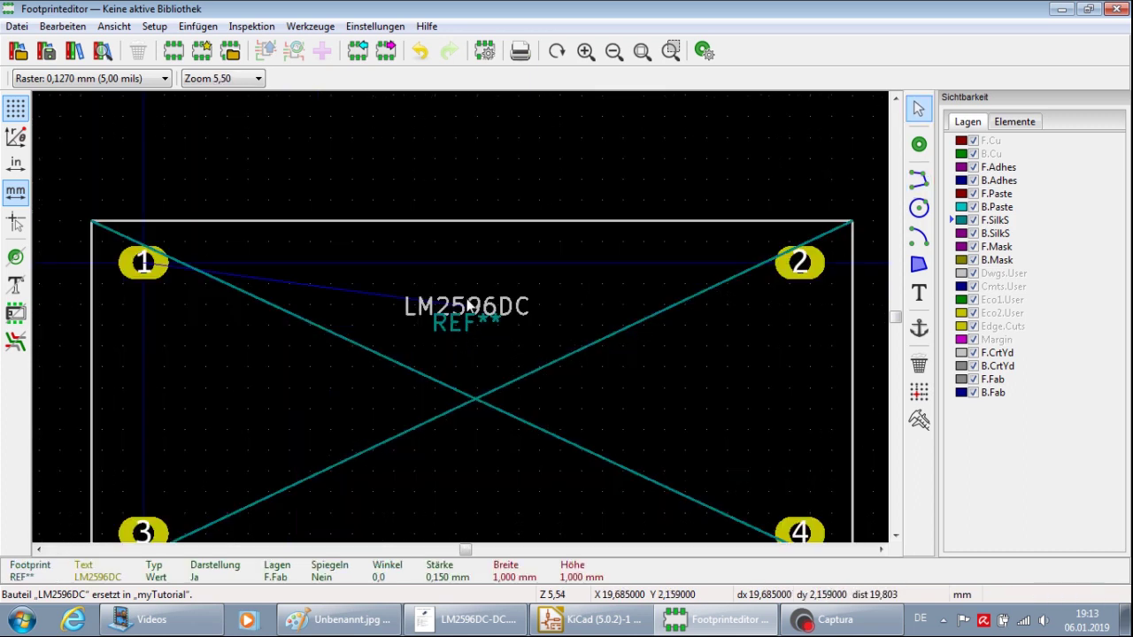
left_click_drag(471, 303, 468, 274)
left_click(469, 324)
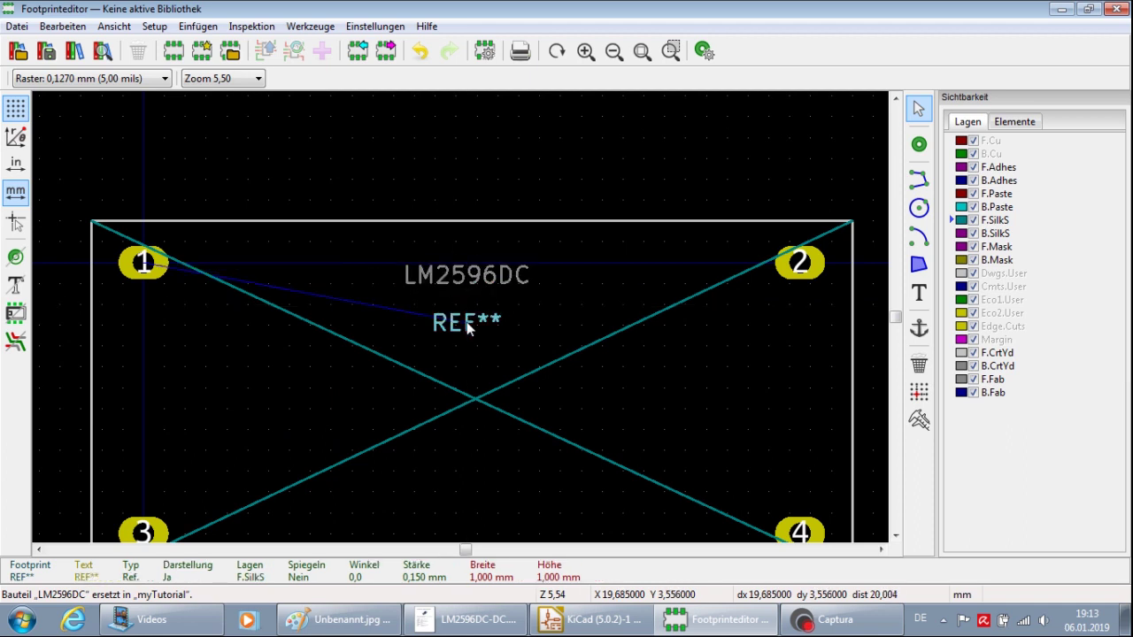
mouse_move(467, 324)
left_mouse_down()
mouse_move(466, 468)
mouse_move(469, 190)
mouse_move(468, 318)
left_mouse_up()
scroll(466, 468, "down", 1)
scroll(466, 347, "up", 2)
left_click(467, 319)
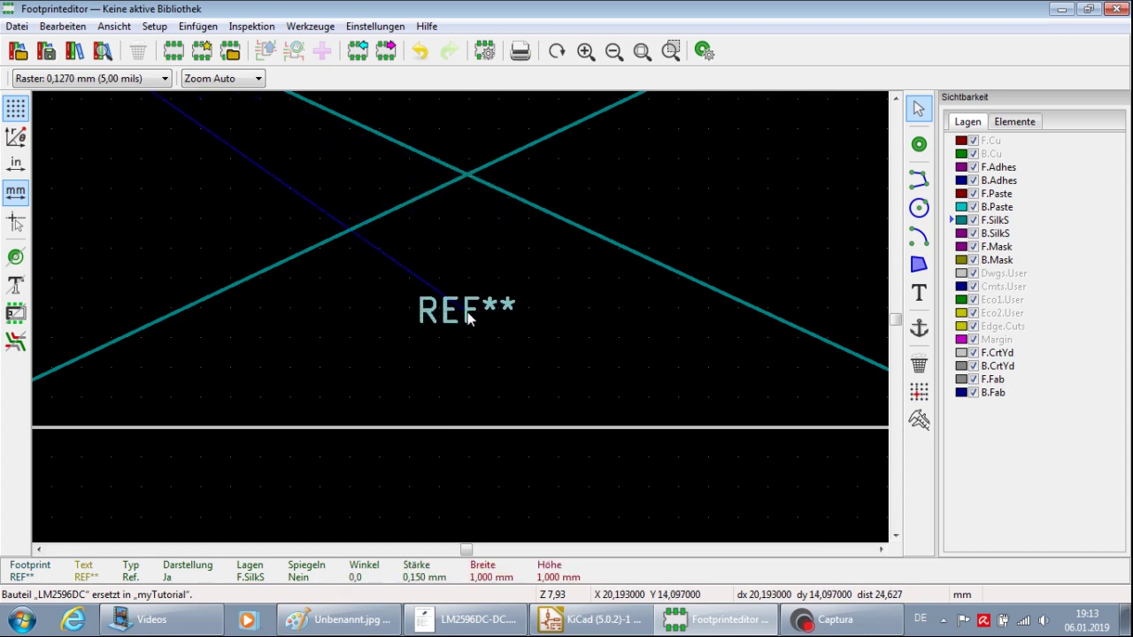
Move the LM2596DC value text to about X 20,4 mm, Y 3,4 mm, centred above the diagonals' crossing
scroll(460, 316, "down", 1)
left_click(453, 171)
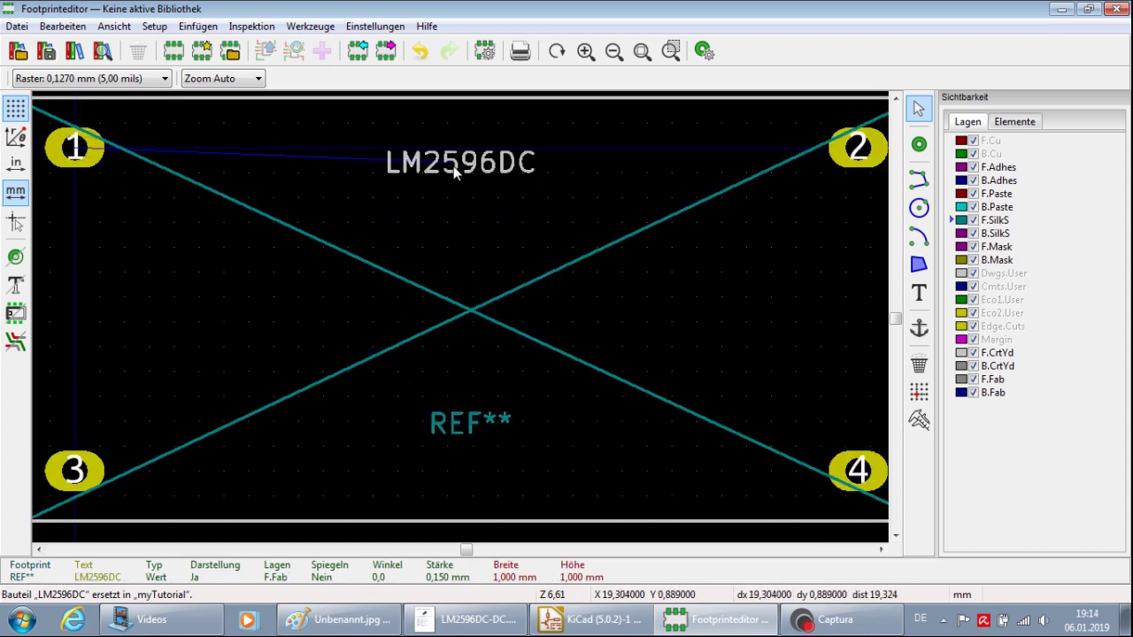
key("m")
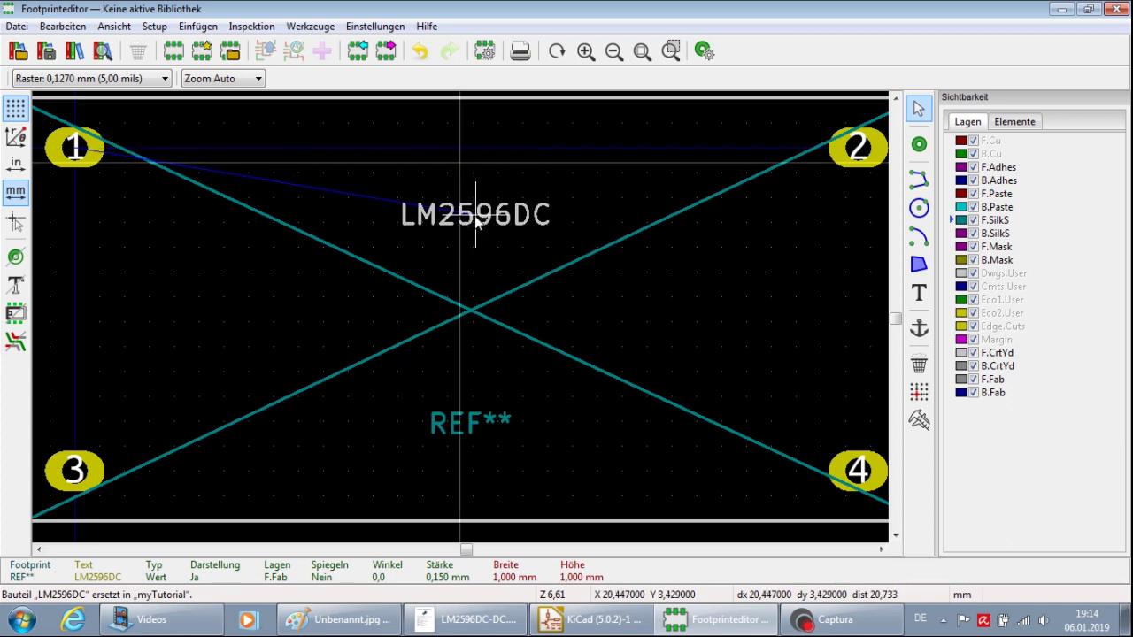
left_click(475, 220)
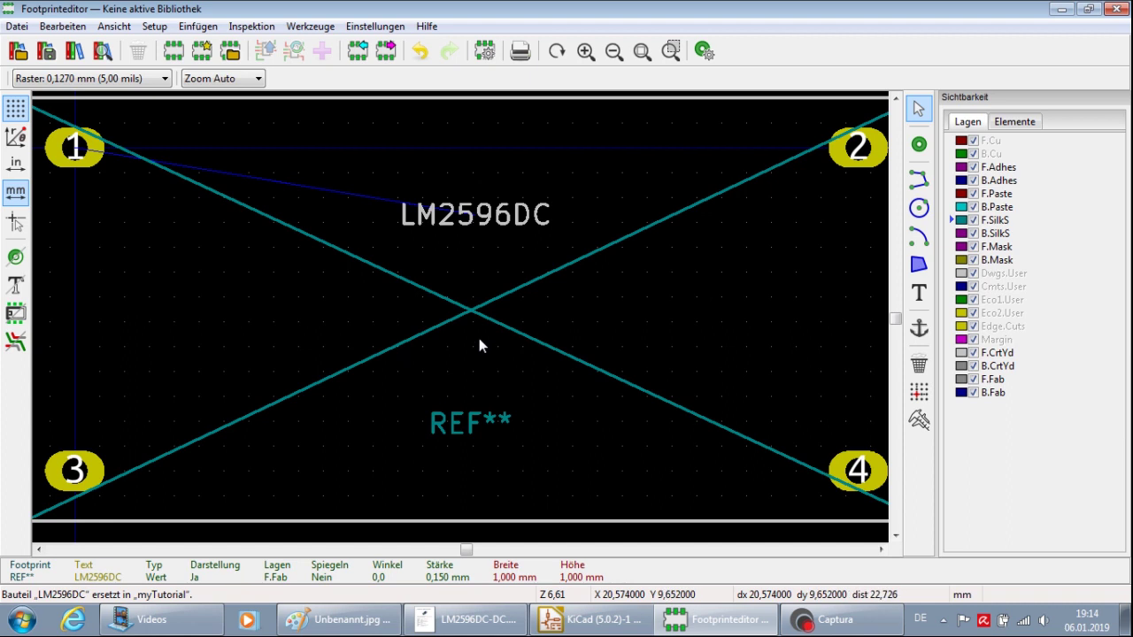
scroll(479, 342, "down", 1)
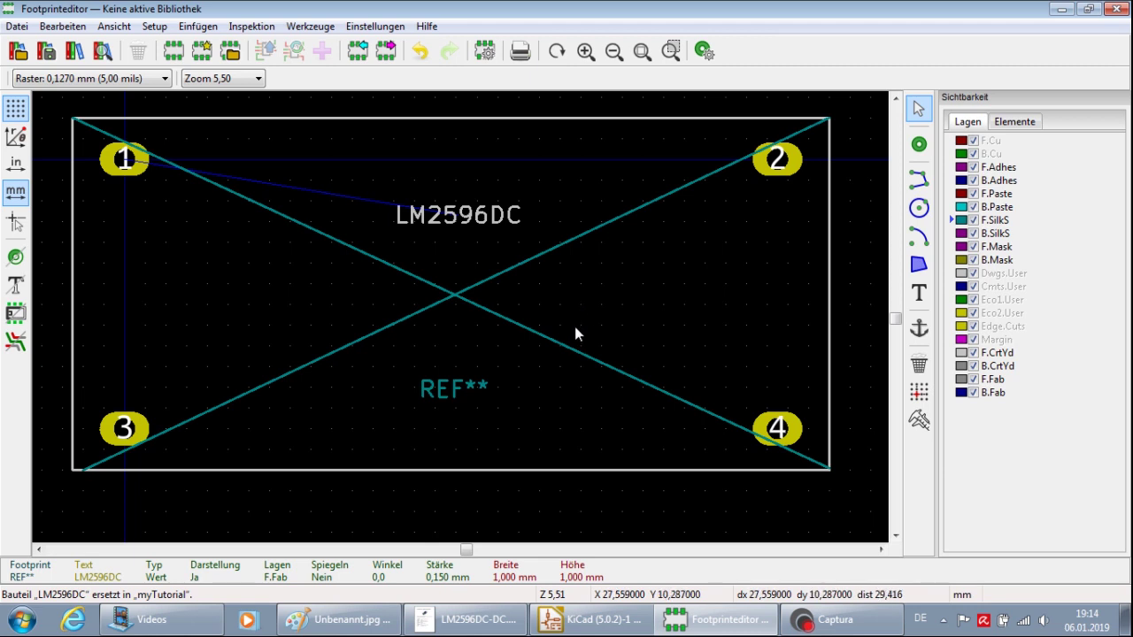
Draw two F.SilkS circles of about 3 mm radius, centred at X 35,56 mm and X 3,81 mm, both at Y 8,255 mm
left_click(919, 207)
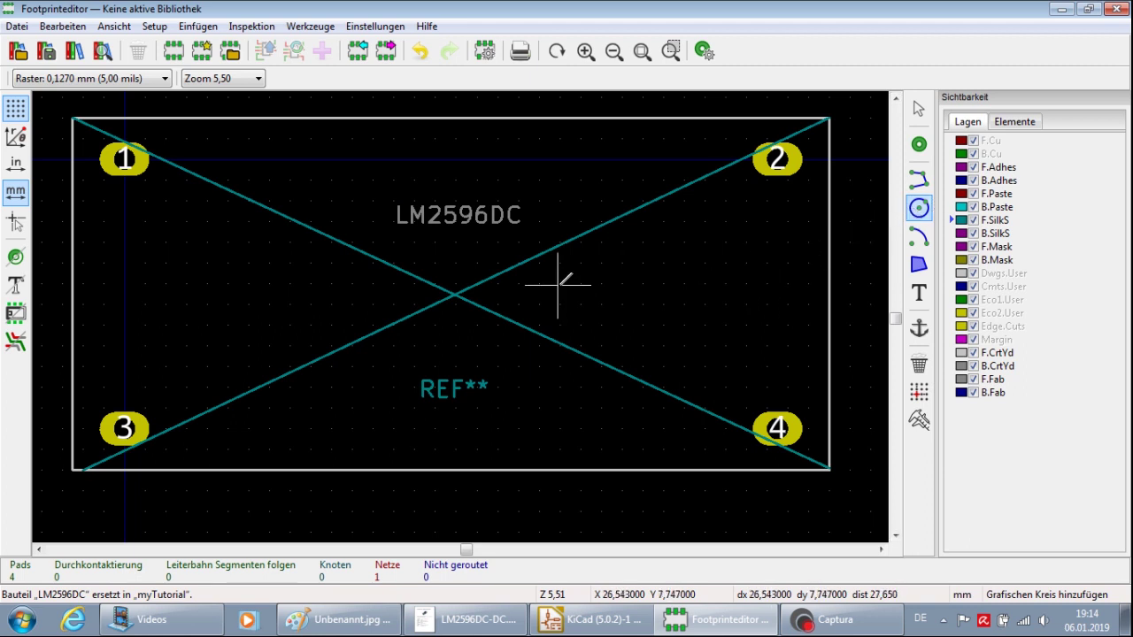
left_click(705, 293)
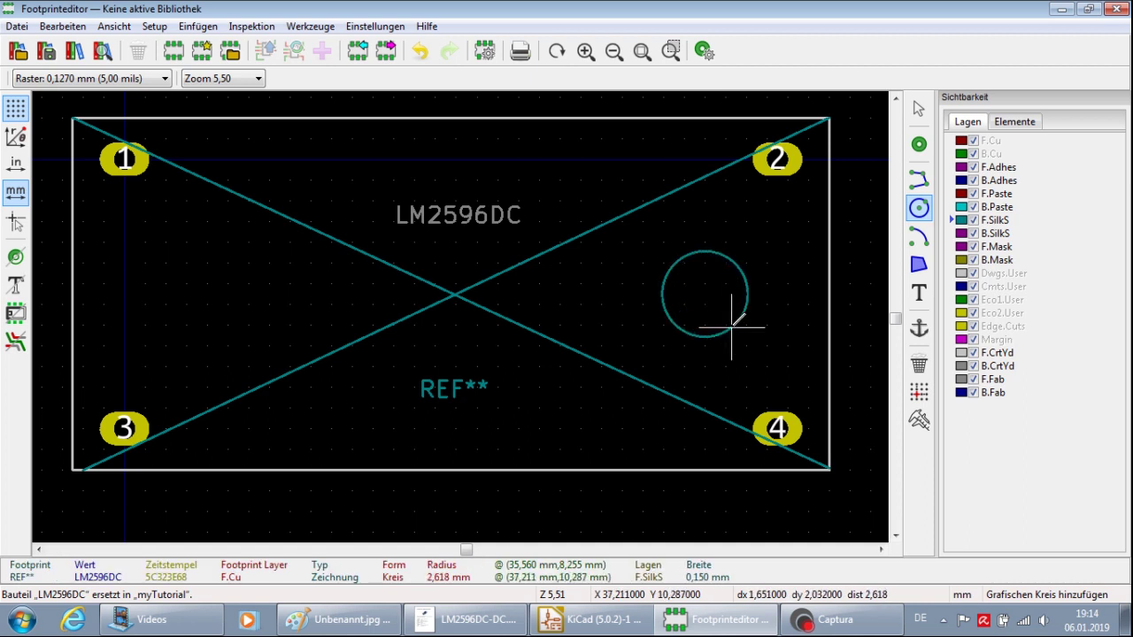
left_click(740, 328)
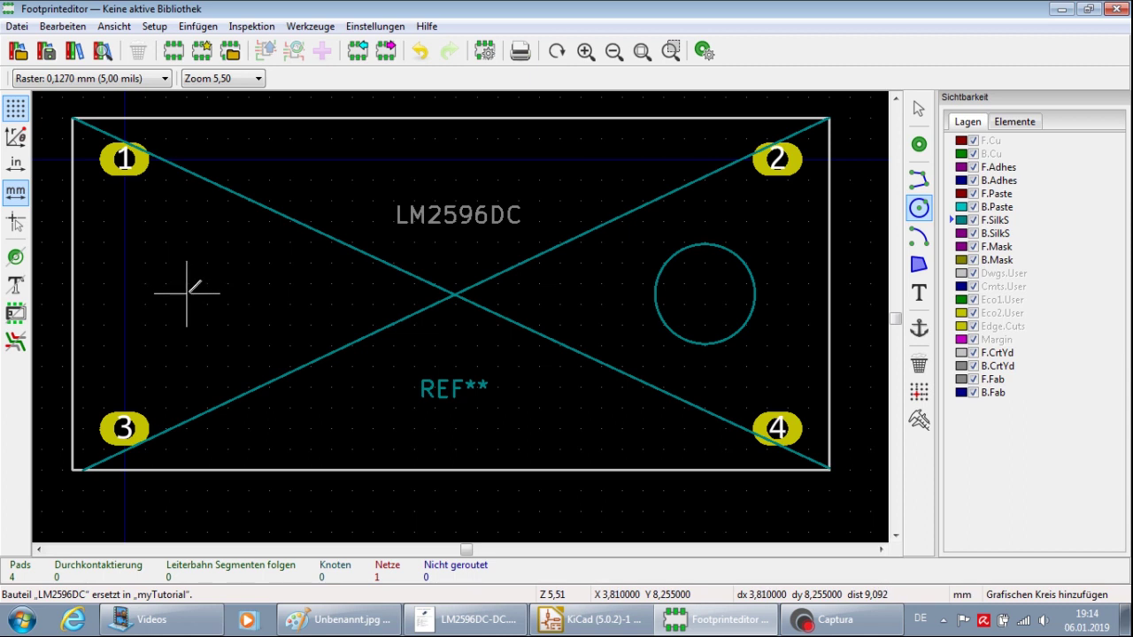
left_click(187, 293)
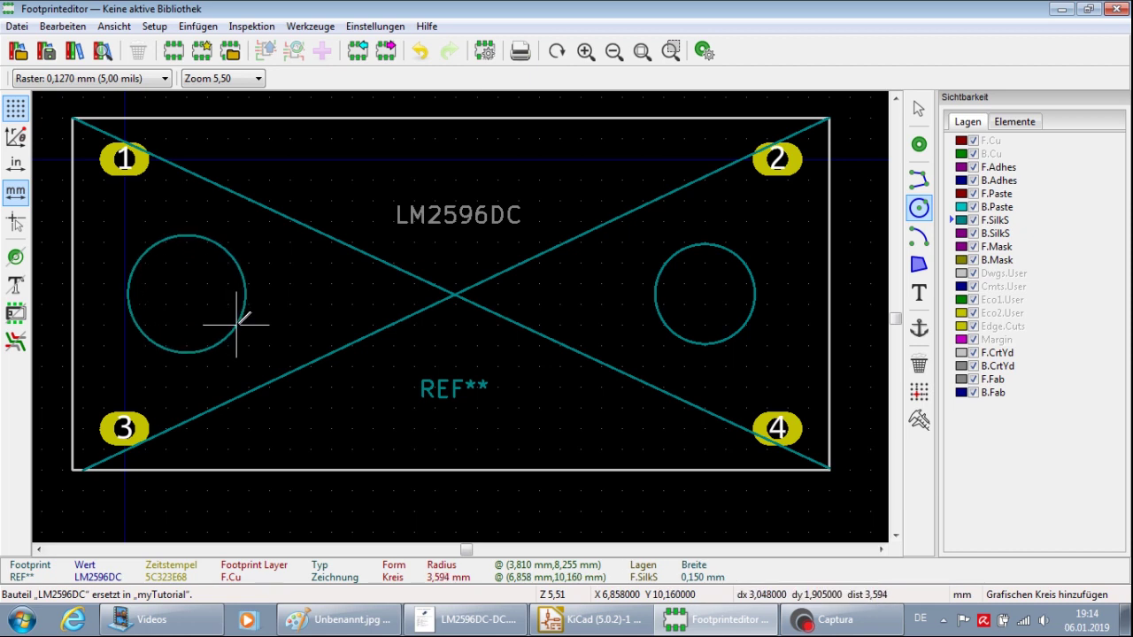
left_click(228, 318)
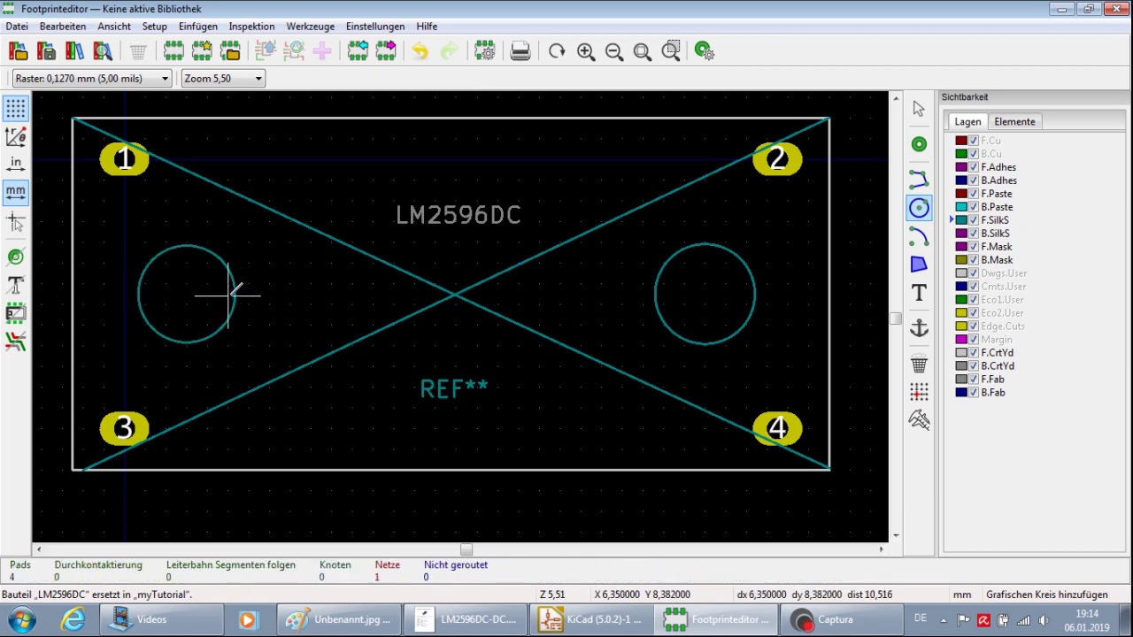
scroll(281, 262, "down", 1)
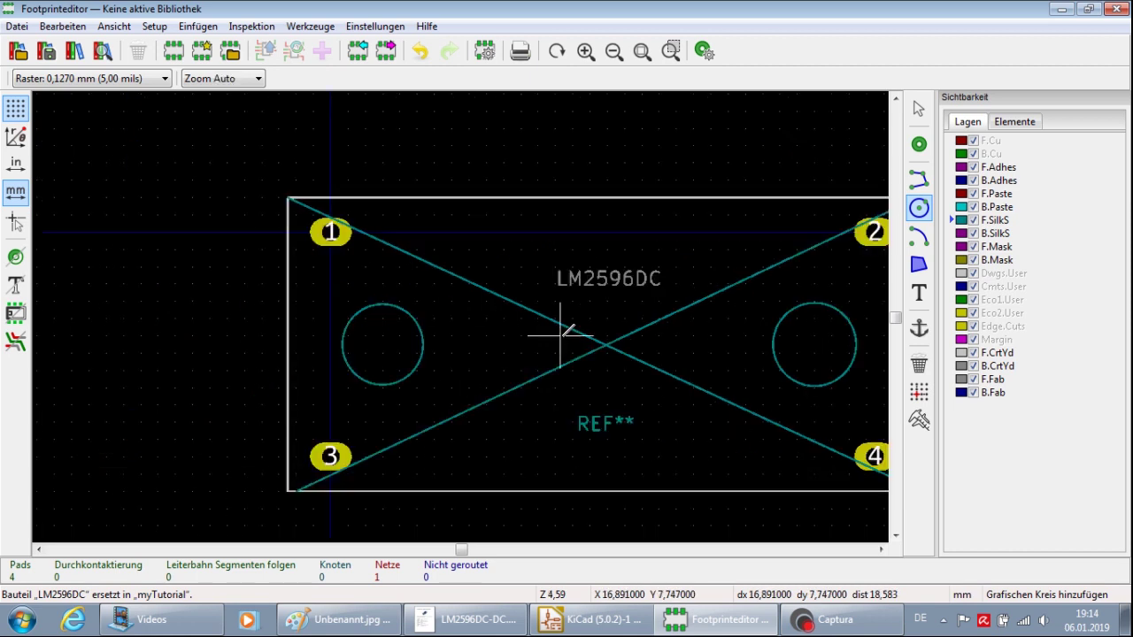
scroll(560, 337, "up", 1)
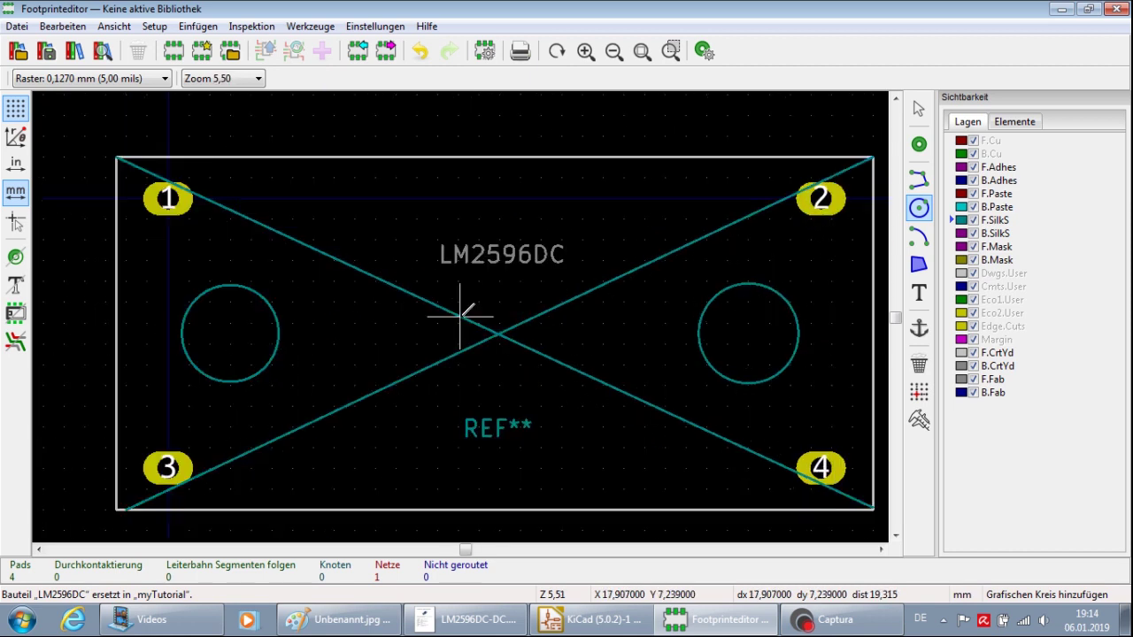
left_click(125, 174)
key("Escape")
Set the grid to 0,6350 mm and draw a closed F.SilkS line rectangle from X -1,905 mm, Y -1,27 mm to X 41,91 mm, Y 18,415 mm
left_click(111, 79)
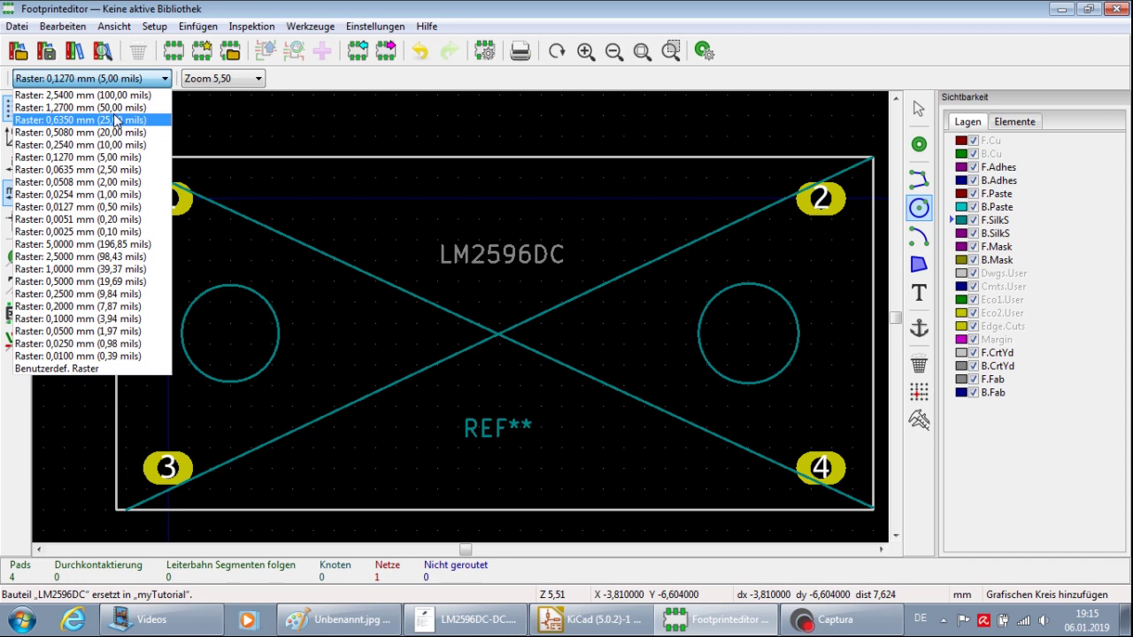
left_click(116, 121)
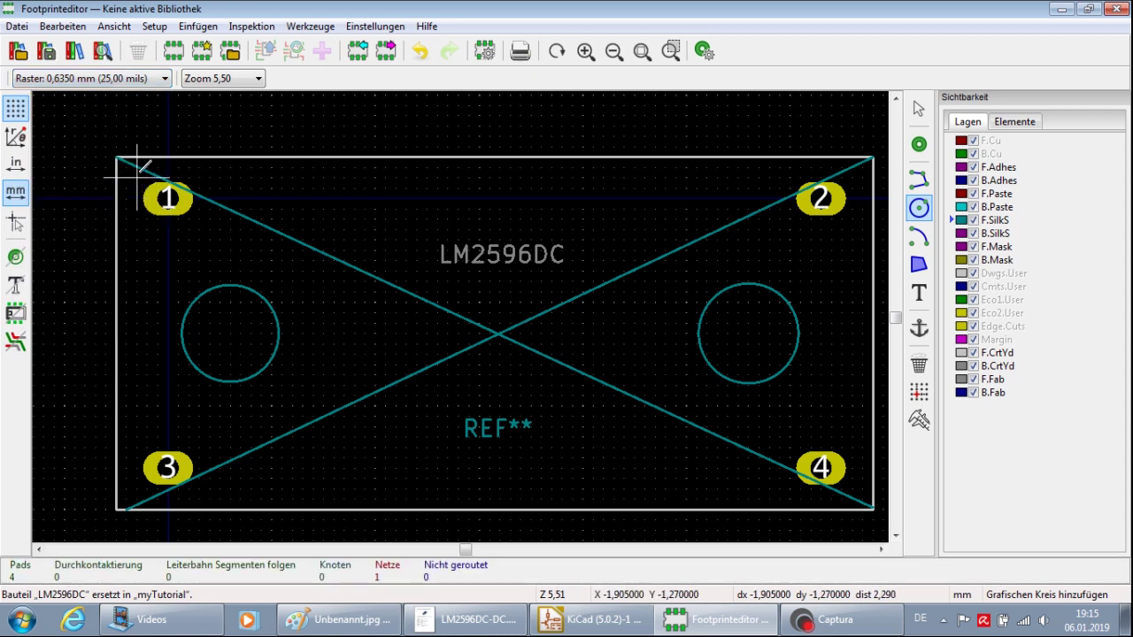
left_click(919, 178)
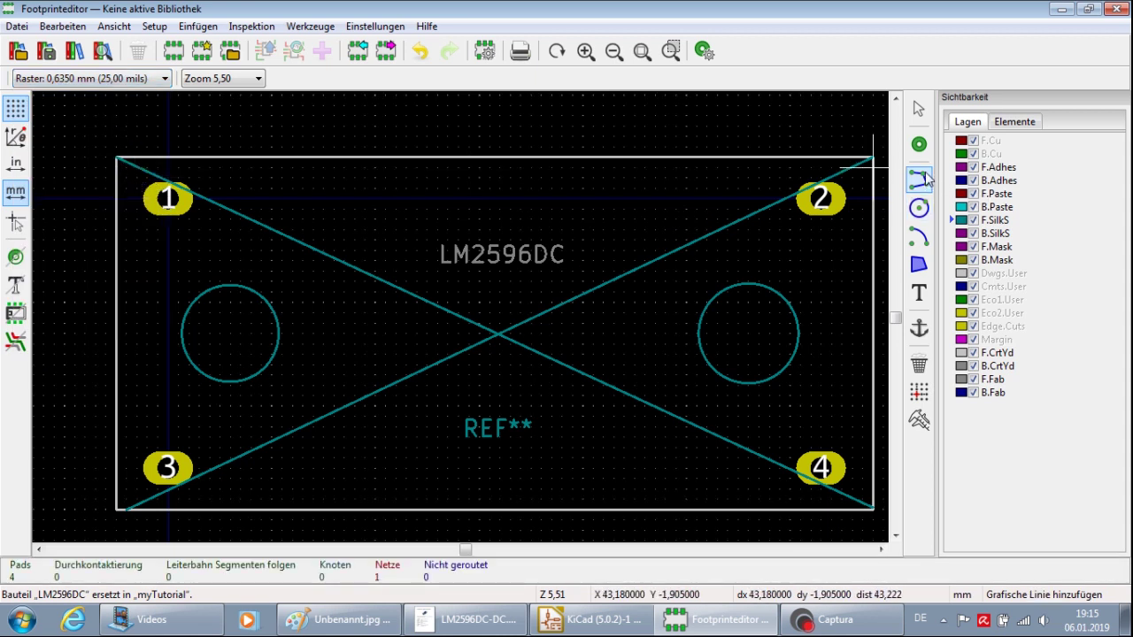
left_click(137, 176)
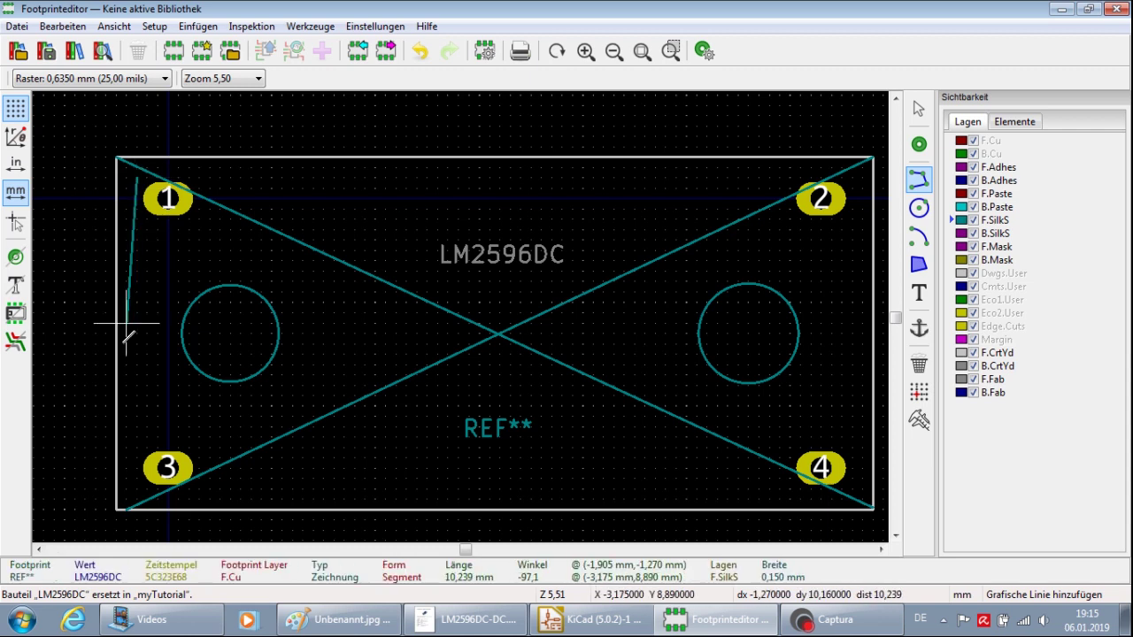
left_click(138, 505)
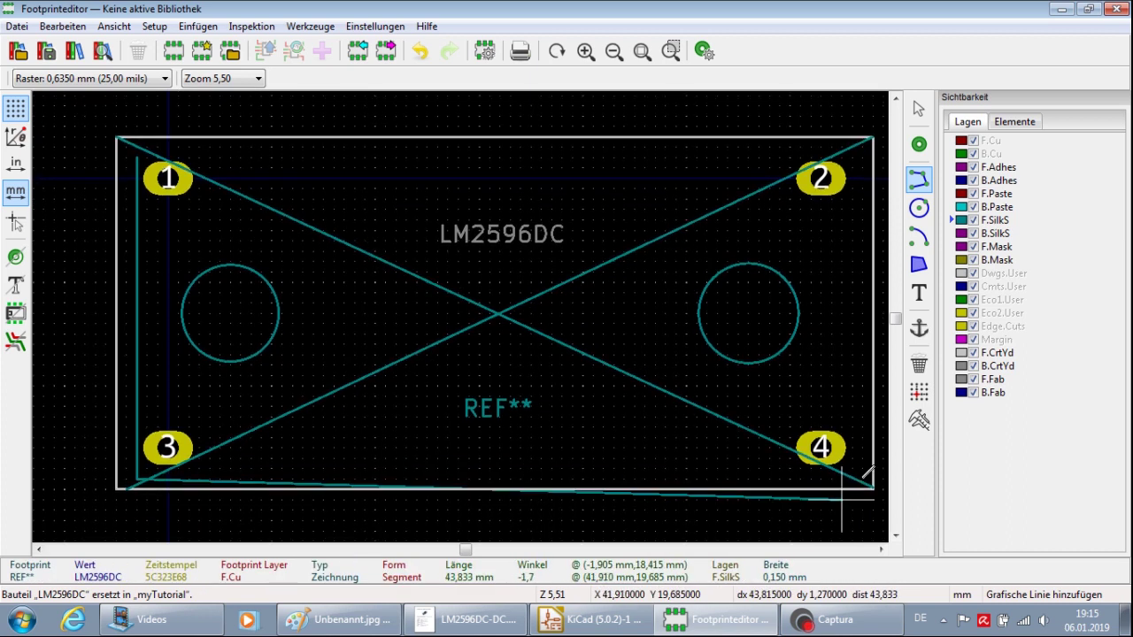
left_click(810, 478)
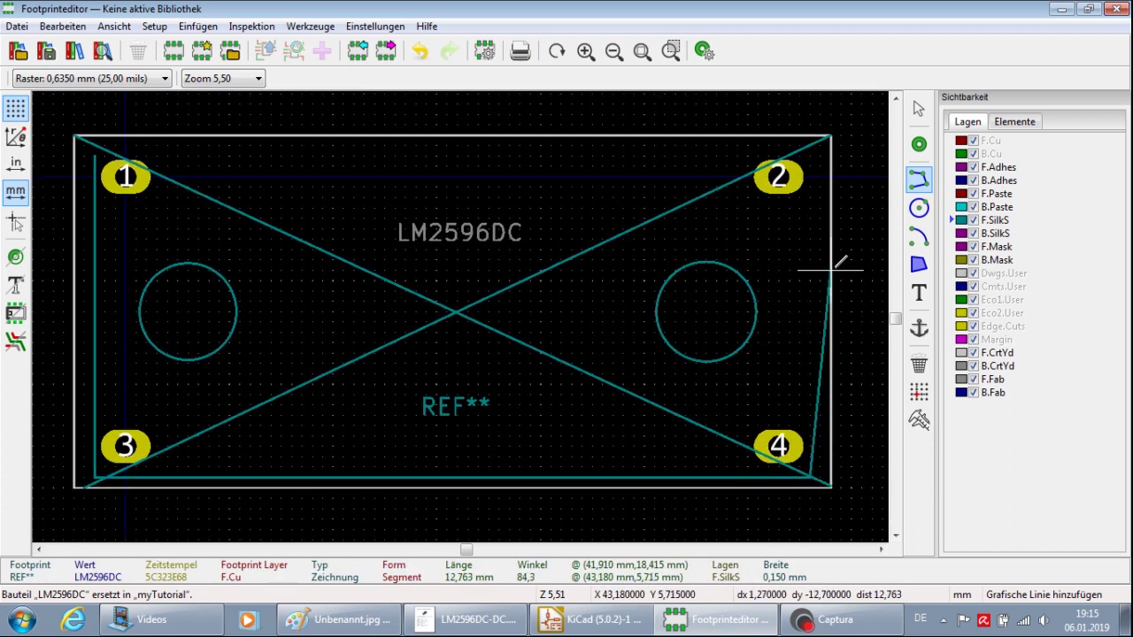
left_click(811, 156)
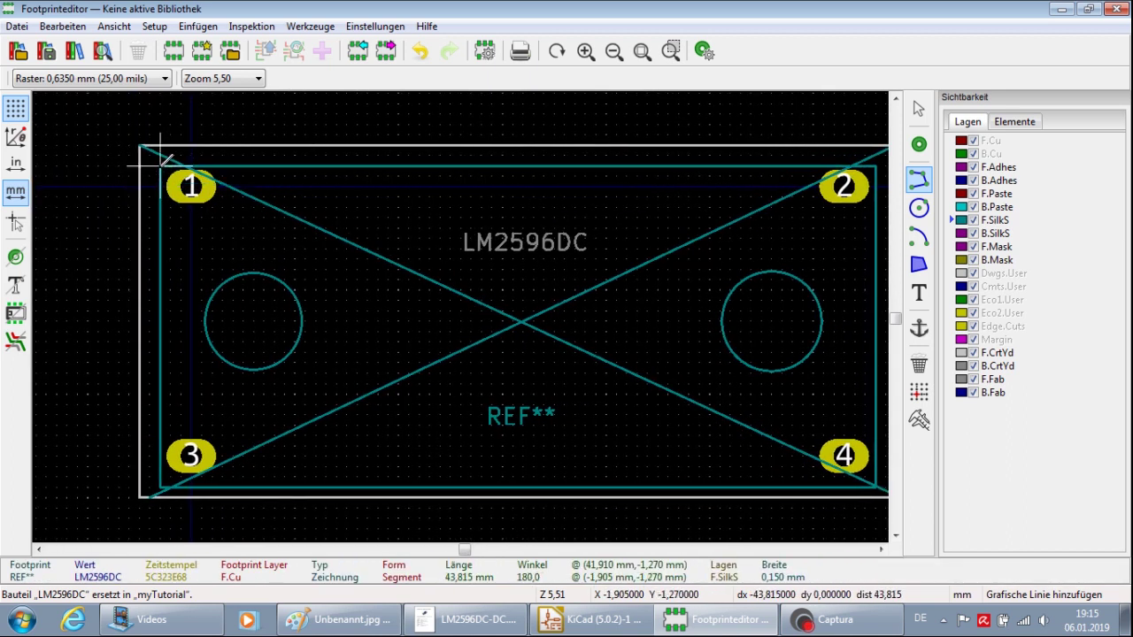
left_click(162, 154)
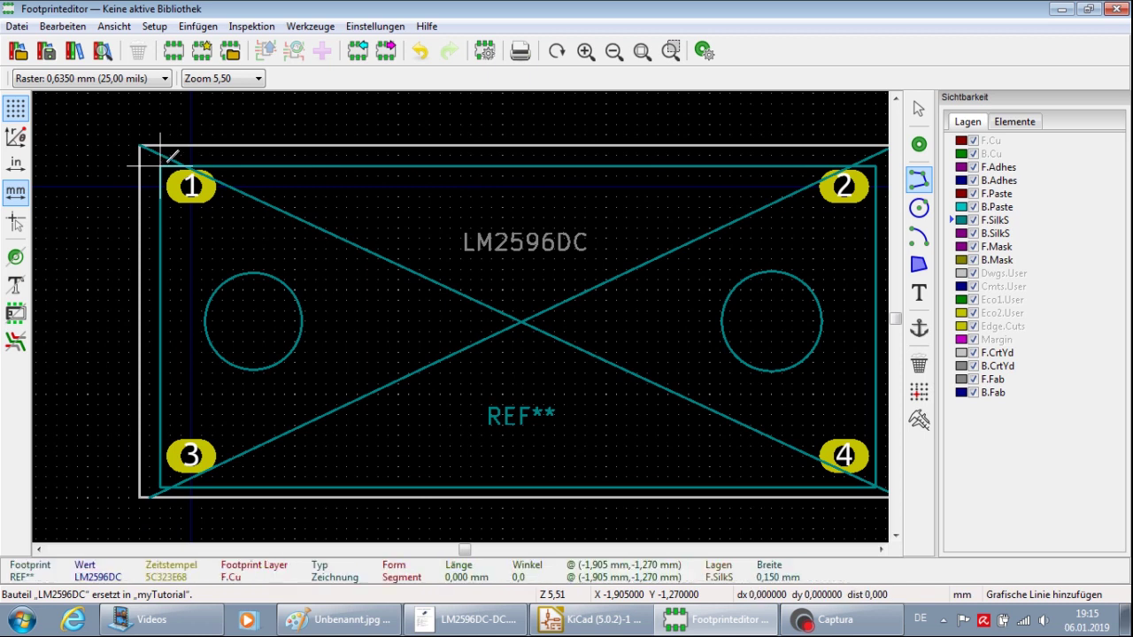
double_click(171, 154)
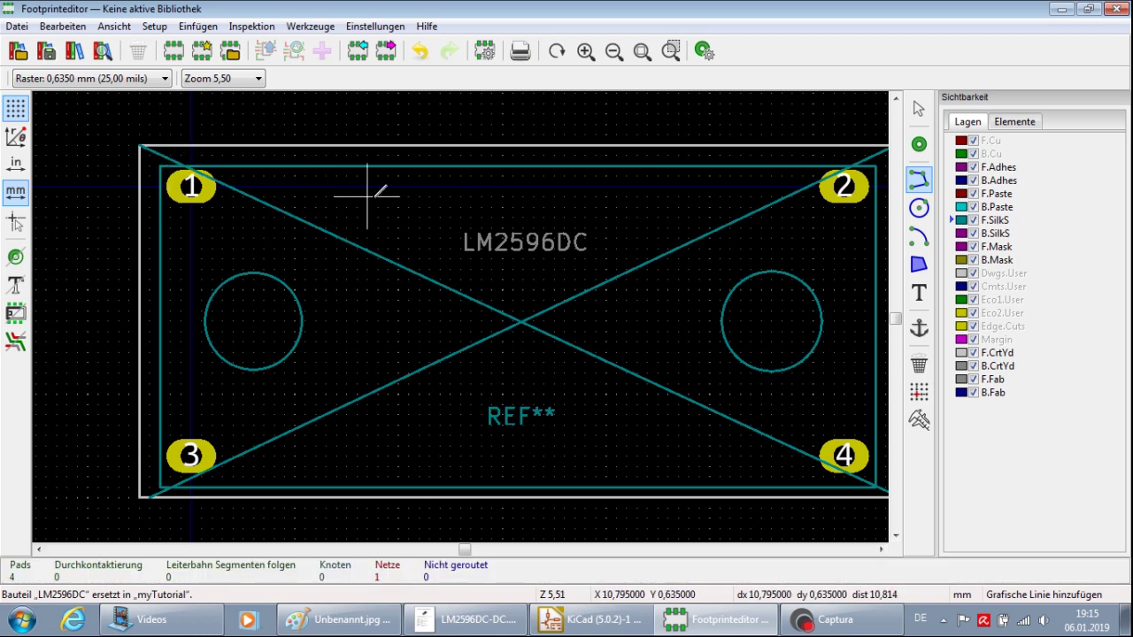
Draw a closed F.SilkS line rectangle near the outline's upper edge, from X 21,59 mm, Y -0,635 mm to X 31,75 mm, Y 1,905 mm
scroll(450, 182, "up", 1)
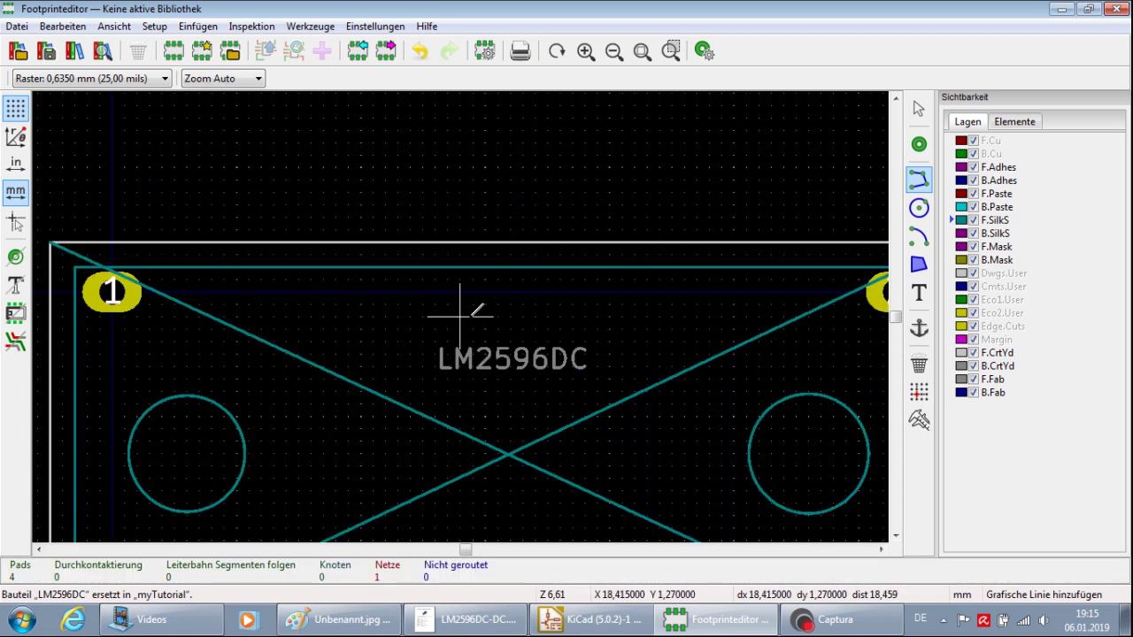
left_click(535, 279)
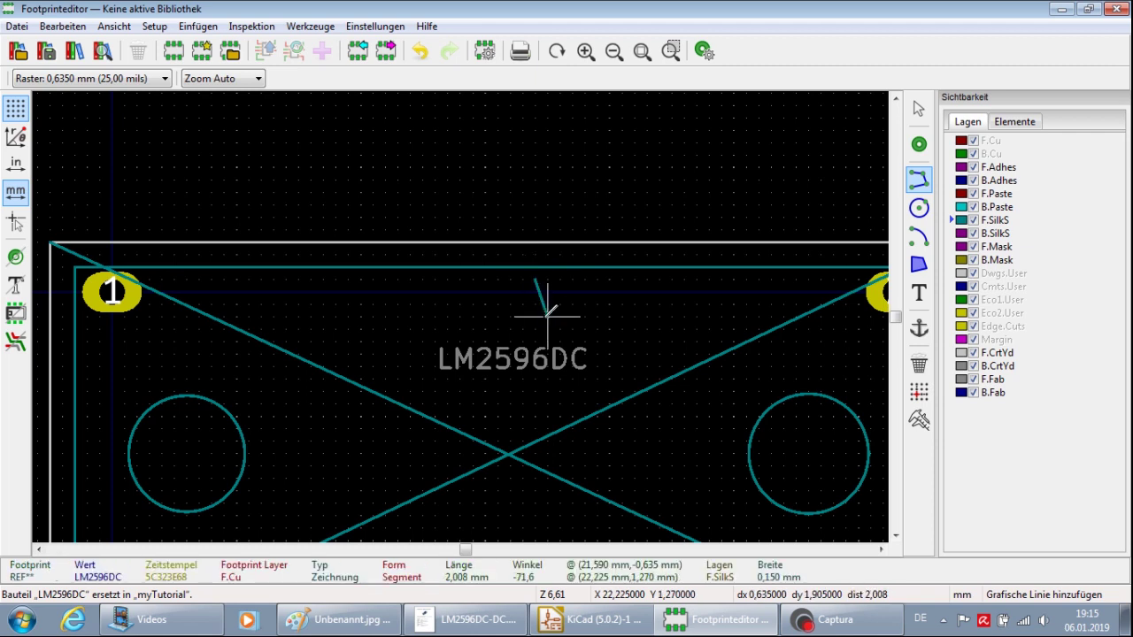
left_click(535, 329)
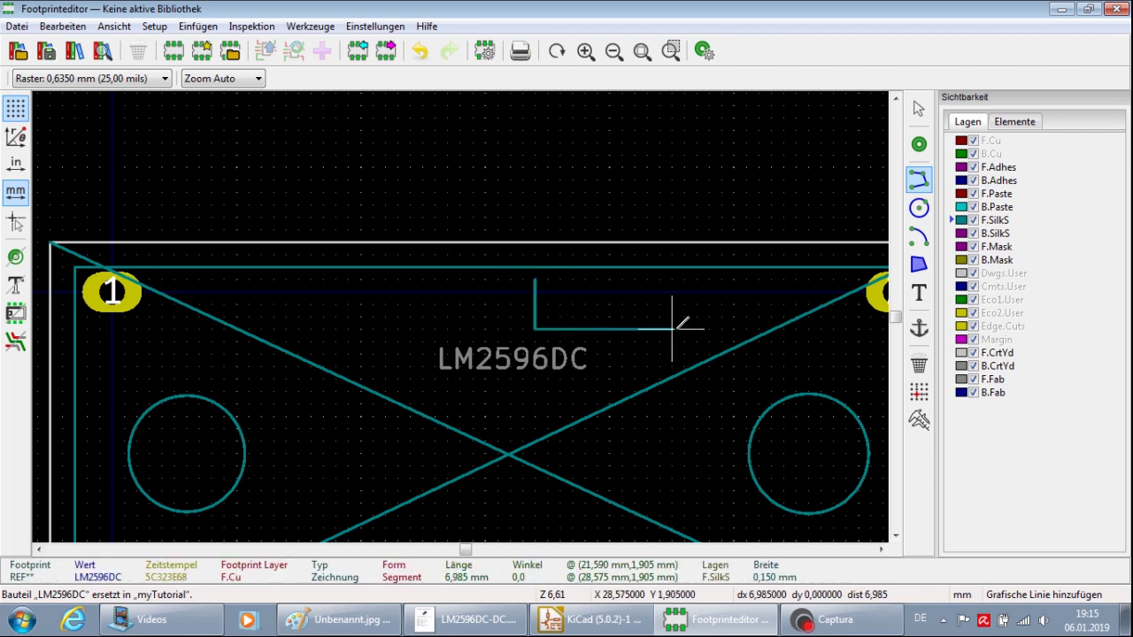
double_click(734, 329)
left_click(734, 329)
left_click(734, 280)
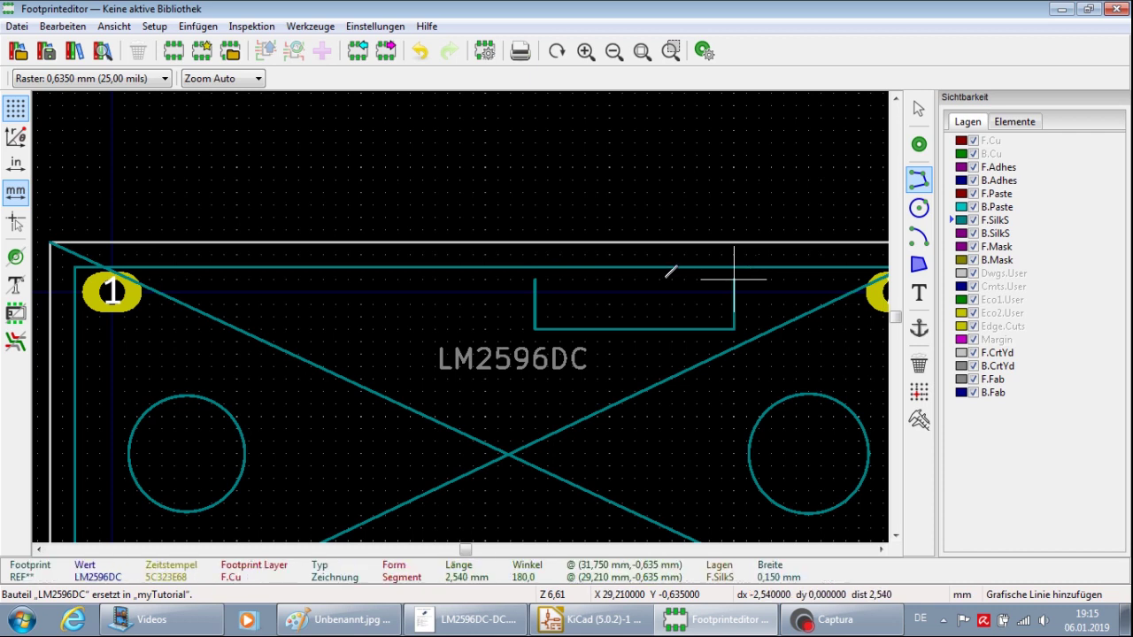
left_click(534, 280)
double_click(535, 279)
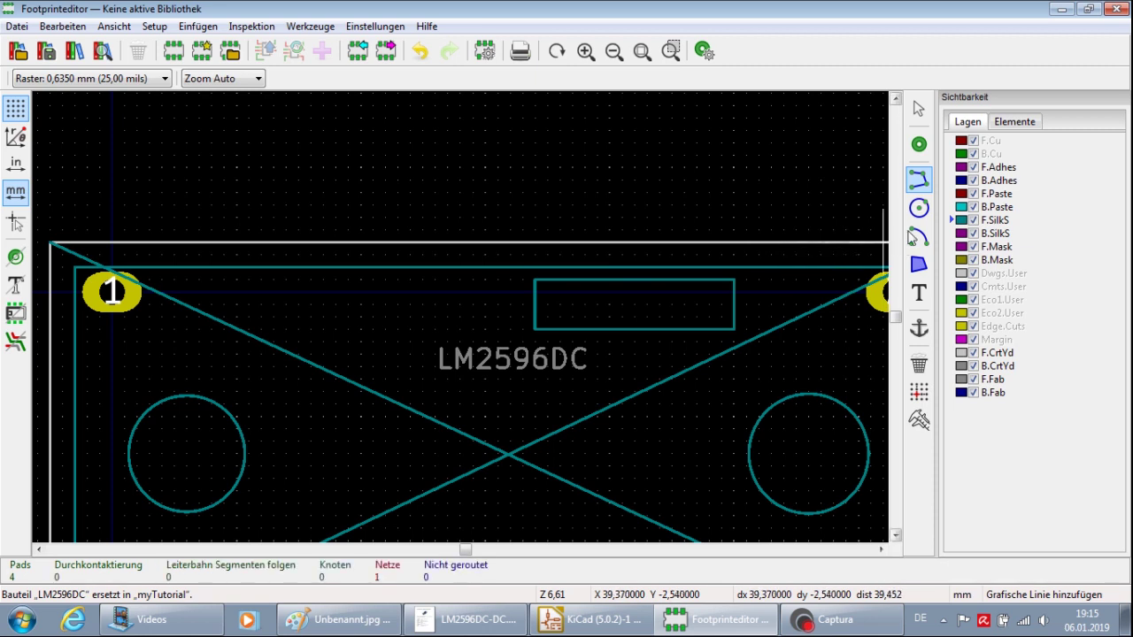
Draw an F.SilkS circle of about 0,9 mm radius inside the small rectangle, centred at X 22,86 mm, Y 0,635 mm
left_click(919, 207)
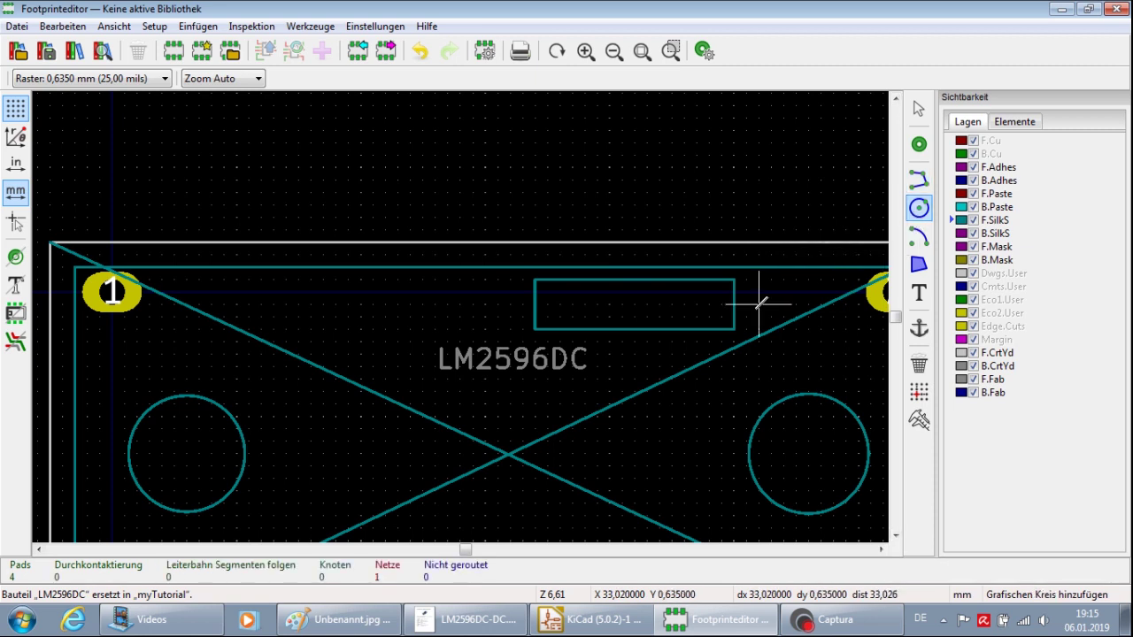
left_click(561, 303)
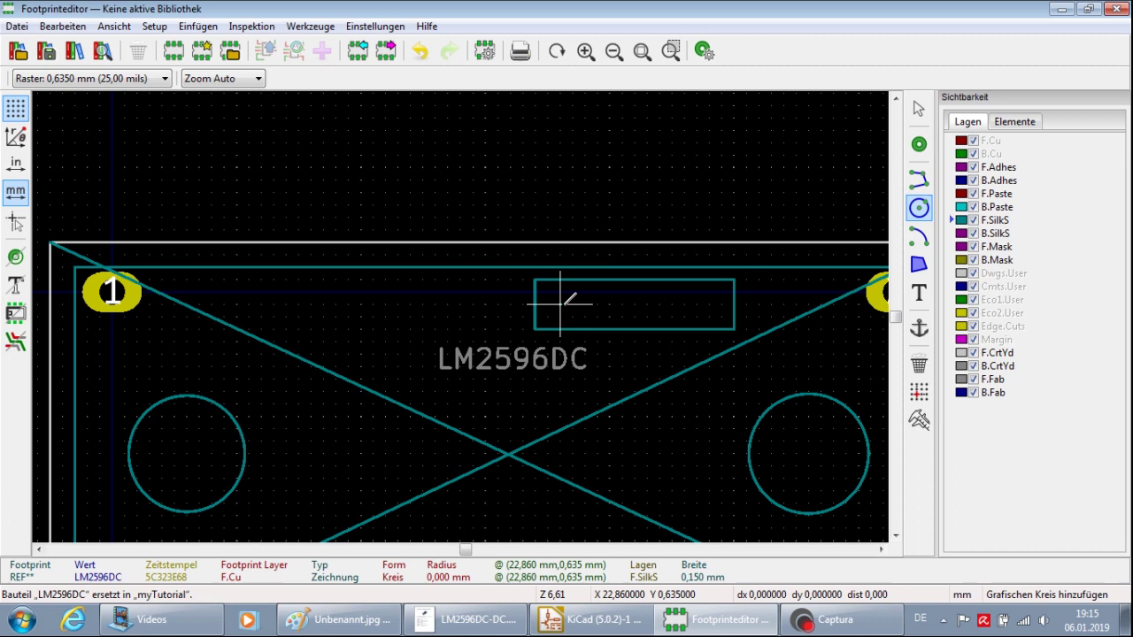
left_click(573, 316)
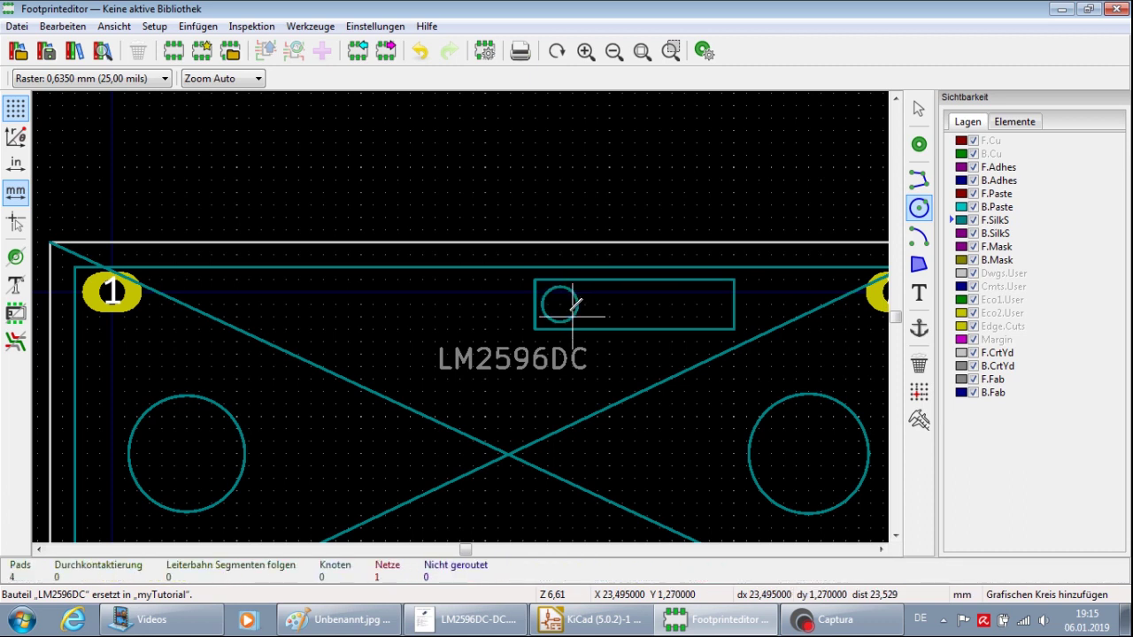
key("Escape")
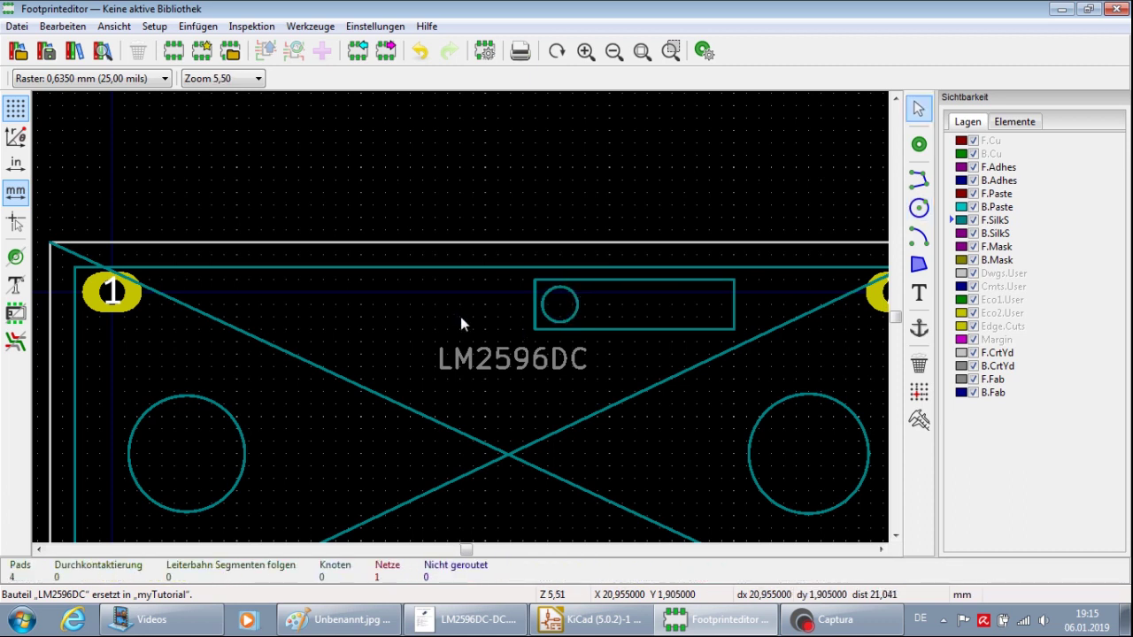
Delete both F.SilkS diagonals crossing the footprint
scroll(461, 317, "down", 2)
scroll(460, 317, "up", 2)
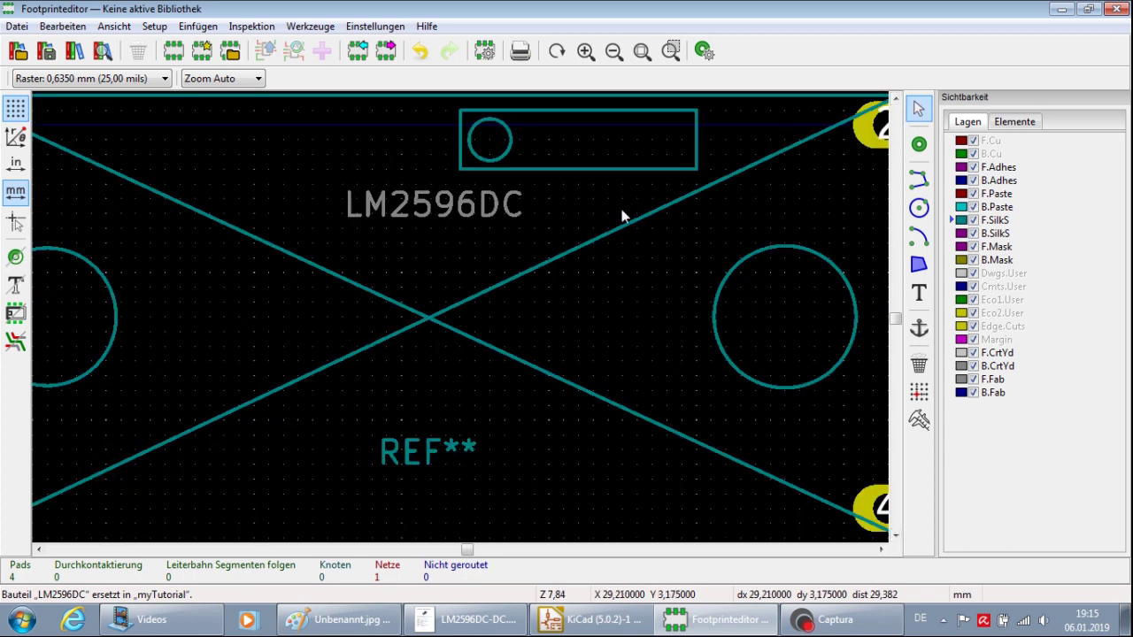
left_click(572, 252)
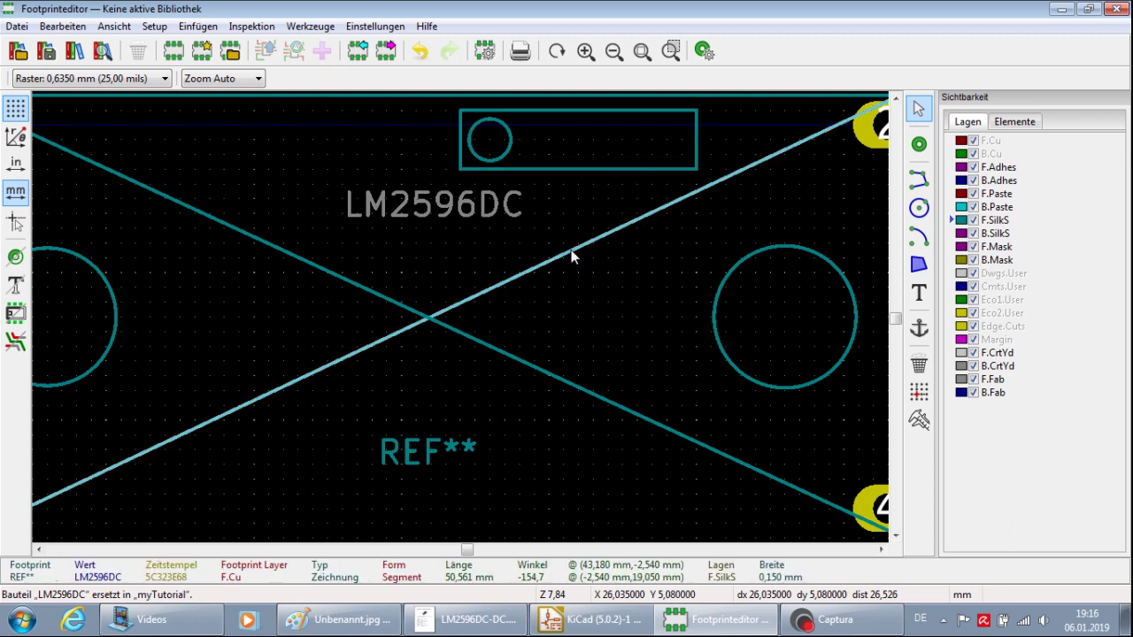
key("Delete")
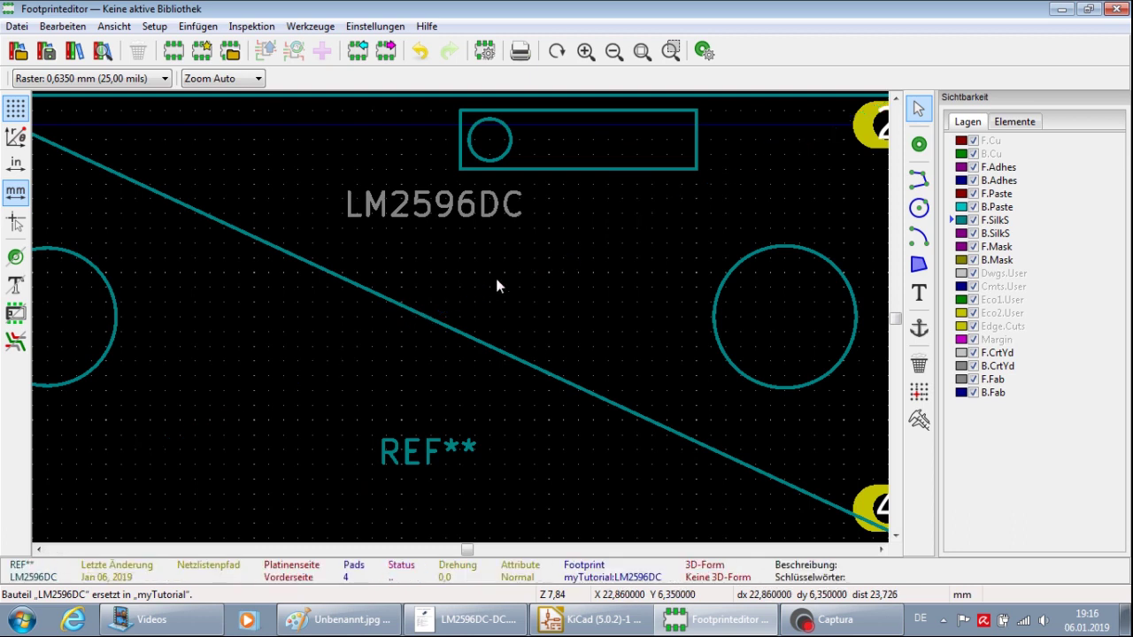
left_click(446, 326)
key("Delete")
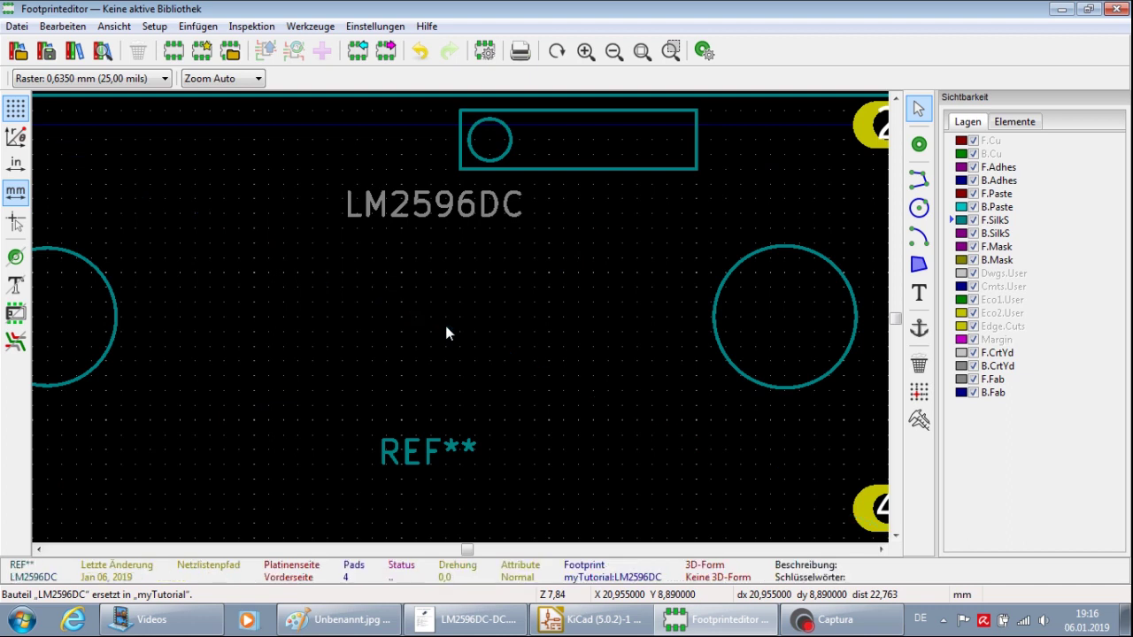
Add the F.SilkS text Vin+ beside pad 1, at about X 4,4 mm, Y 1,3 mm
key("Home")
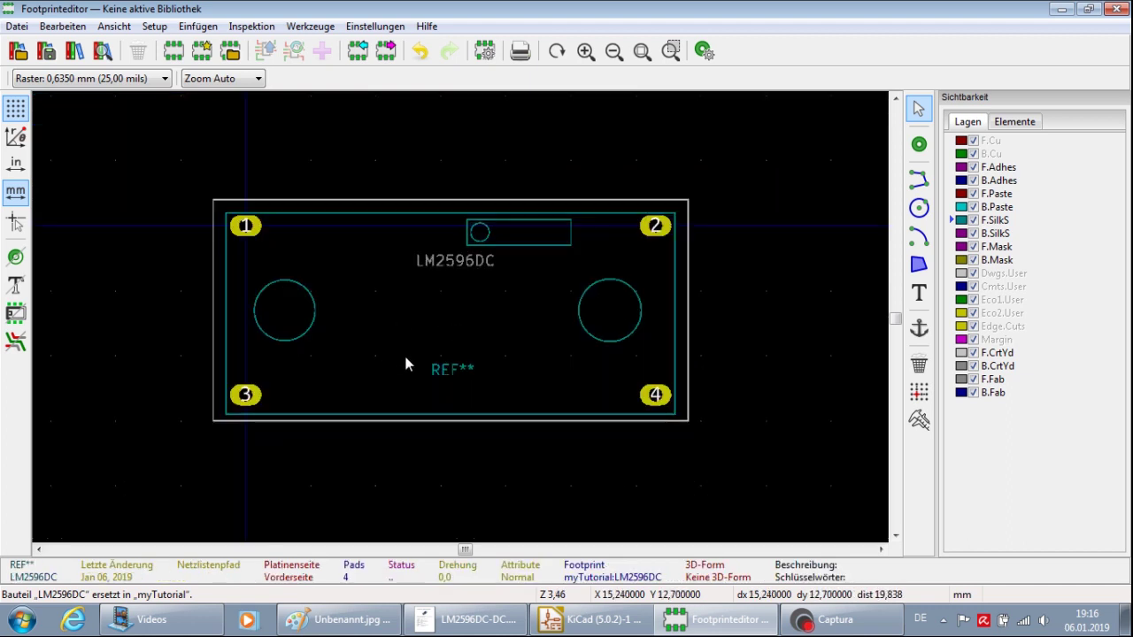
middle_click_drag(404, 351, 460, 313)
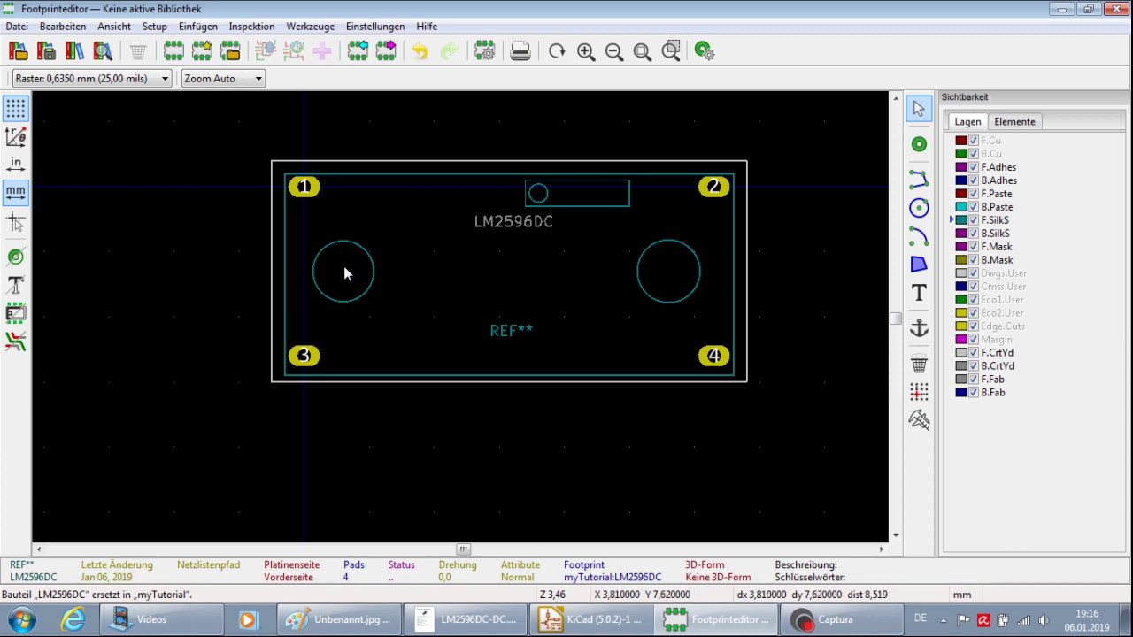
scroll(460, 317, "up", 1)
scroll(461, 317, "down", 1)
scroll(460, 317, "up", 3)
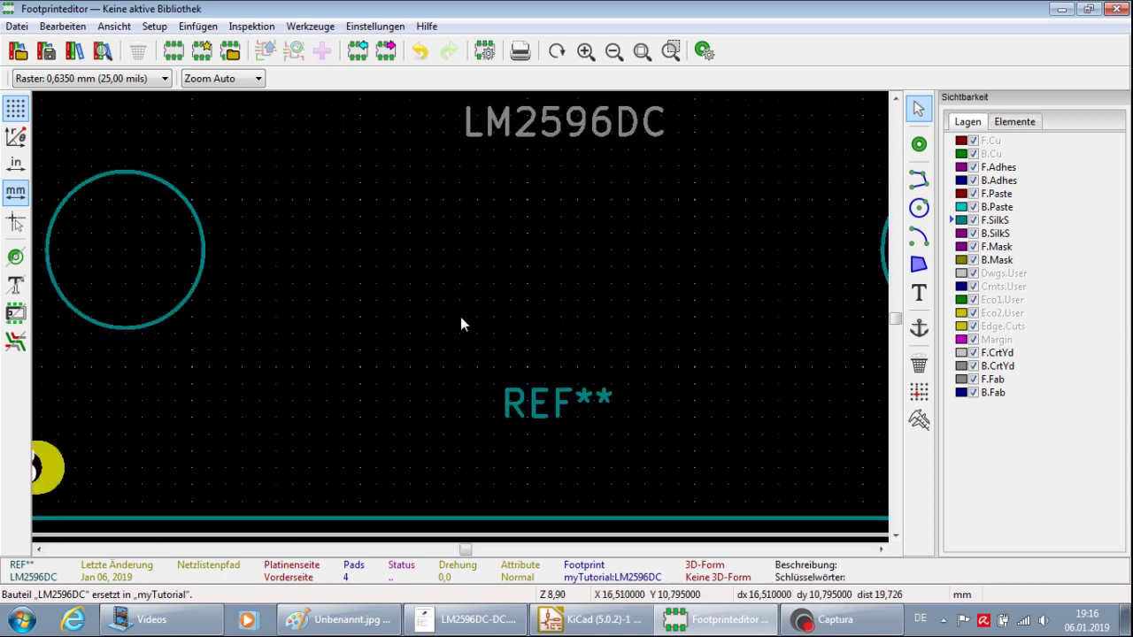
scroll(460, 317, "down", 3)
scroll(331, 206, "up", 1)
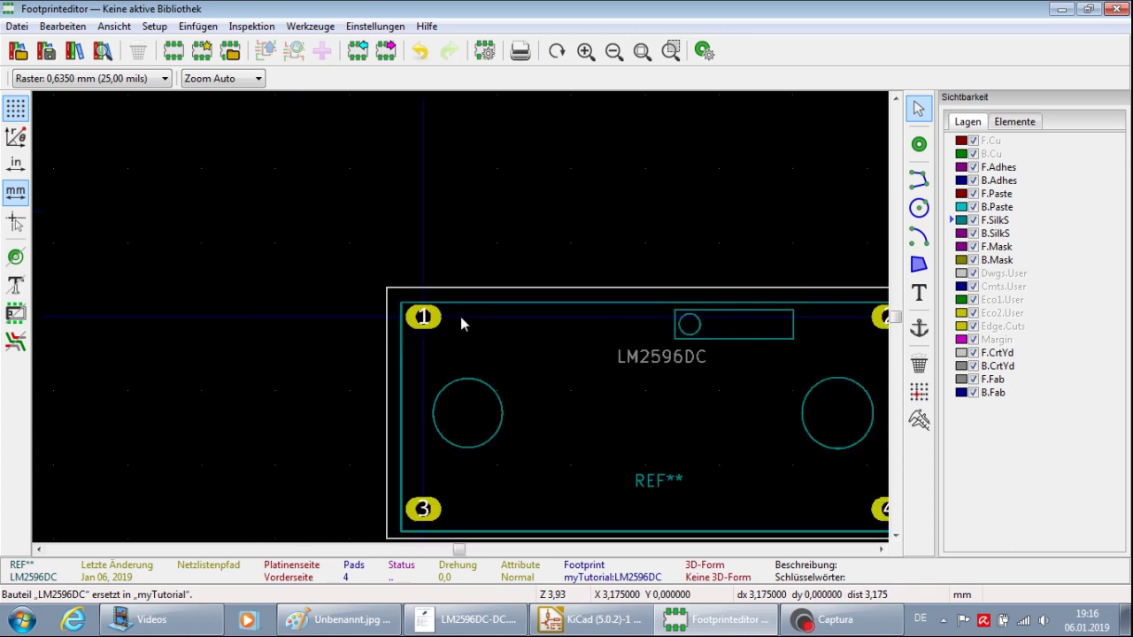
scroll(494, 323, "up", 1)
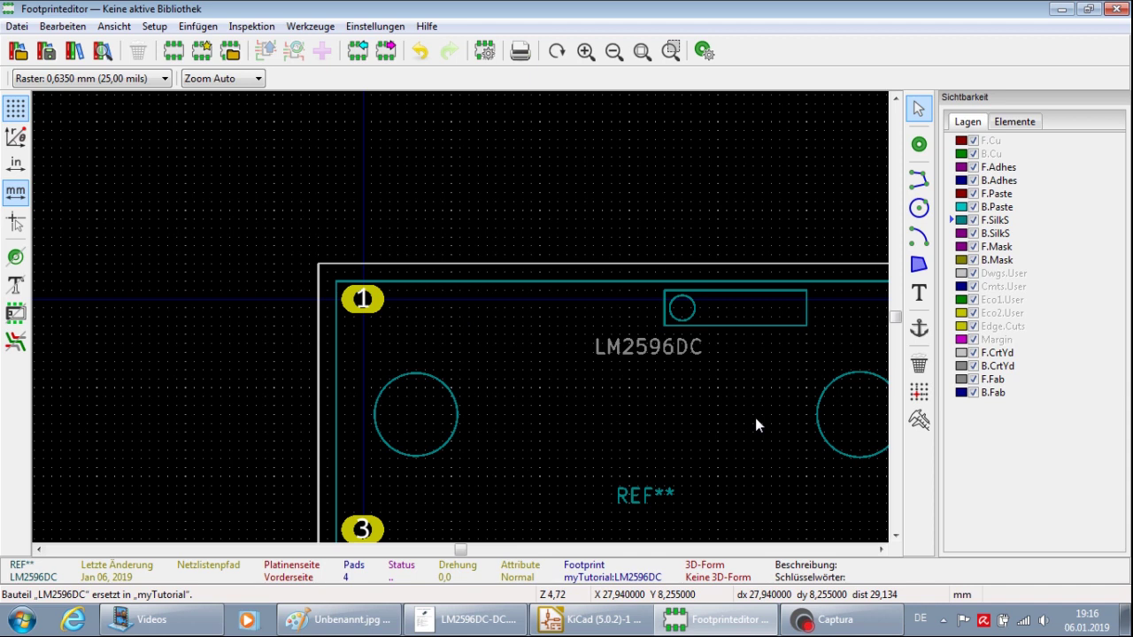
left_click(919, 293)
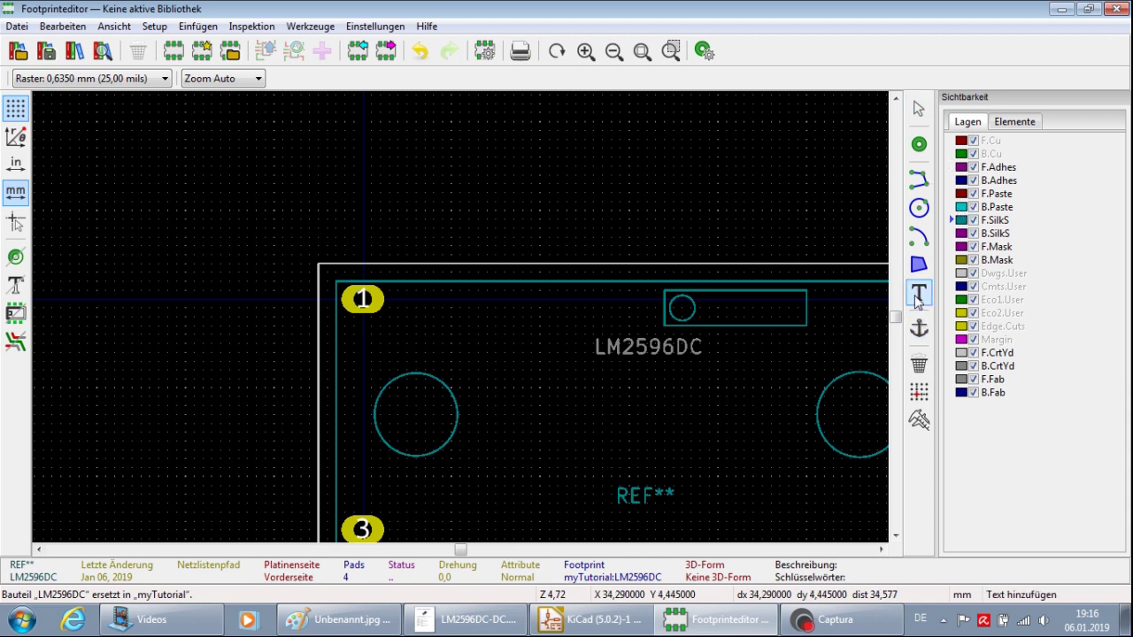
left_click(408, 309)
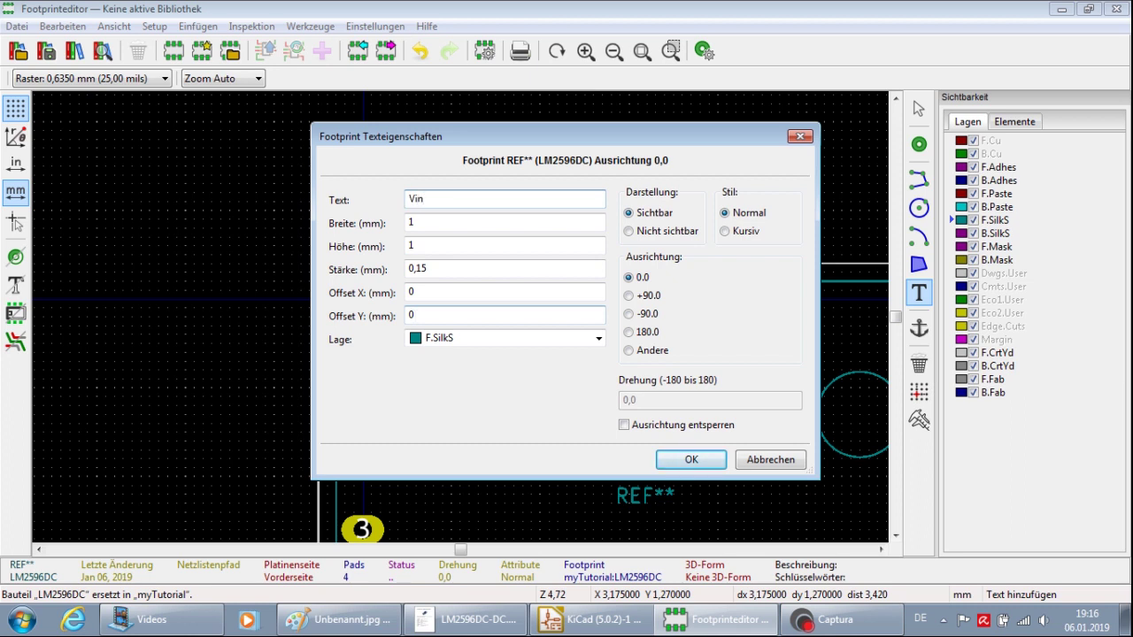
key("Return")
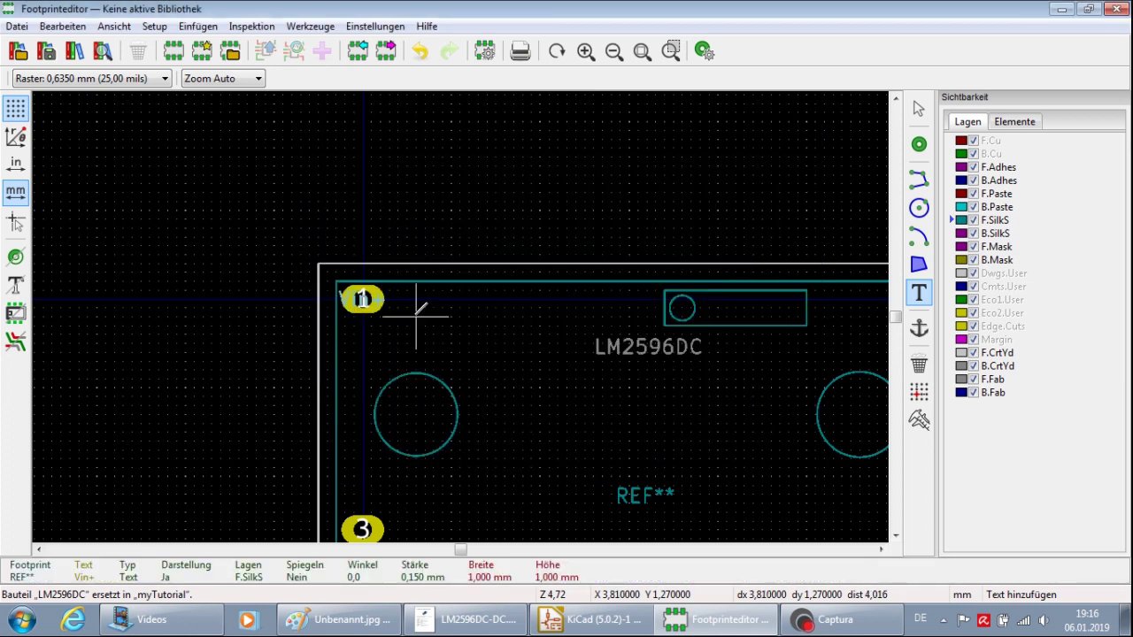
left_click(425, 325)
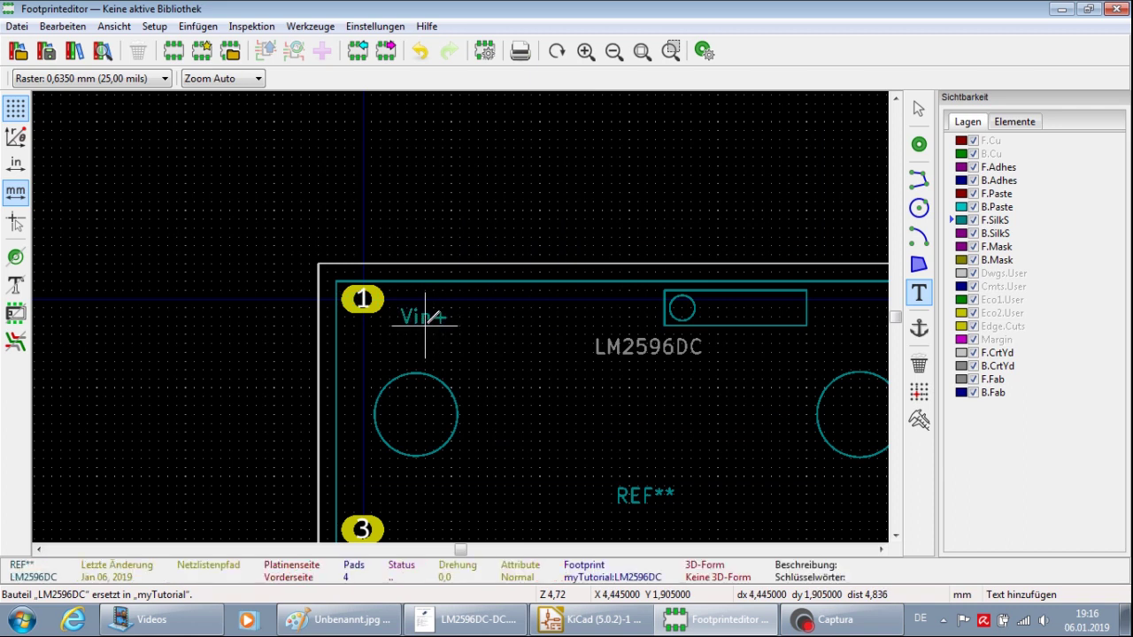
Add the F.SilkS text Vin- beside pad 3, at about X 3,8 mm, Y 15,2 mm
left_click(408, 524)
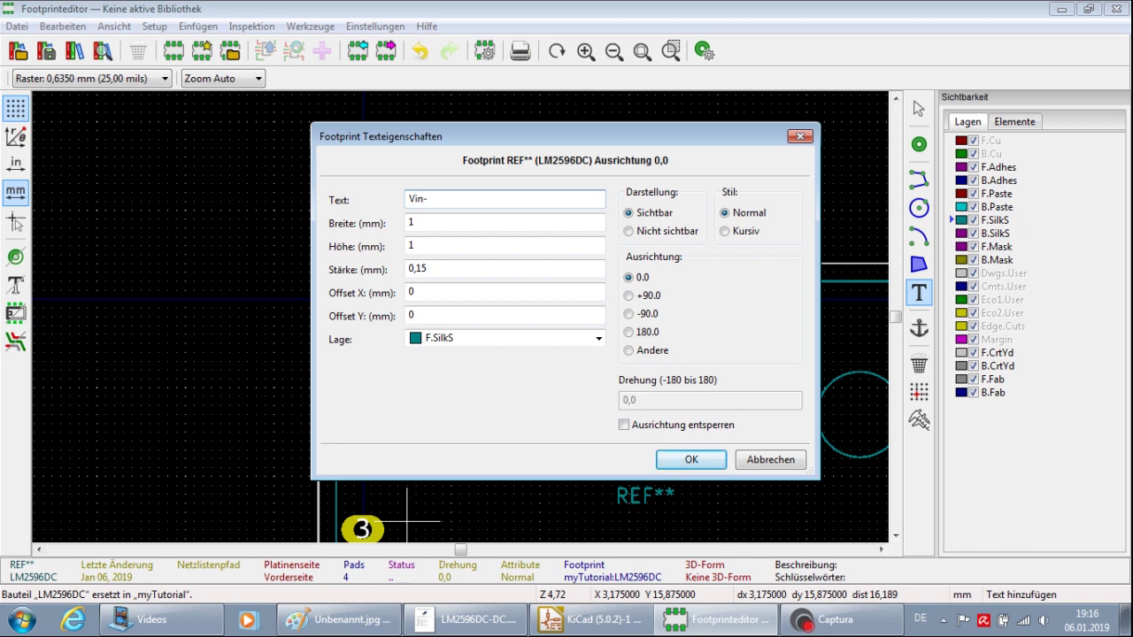
left_click(692, 460)
scroll(518, 516, "down", 1)
scroll(431, 280, "up", 3)
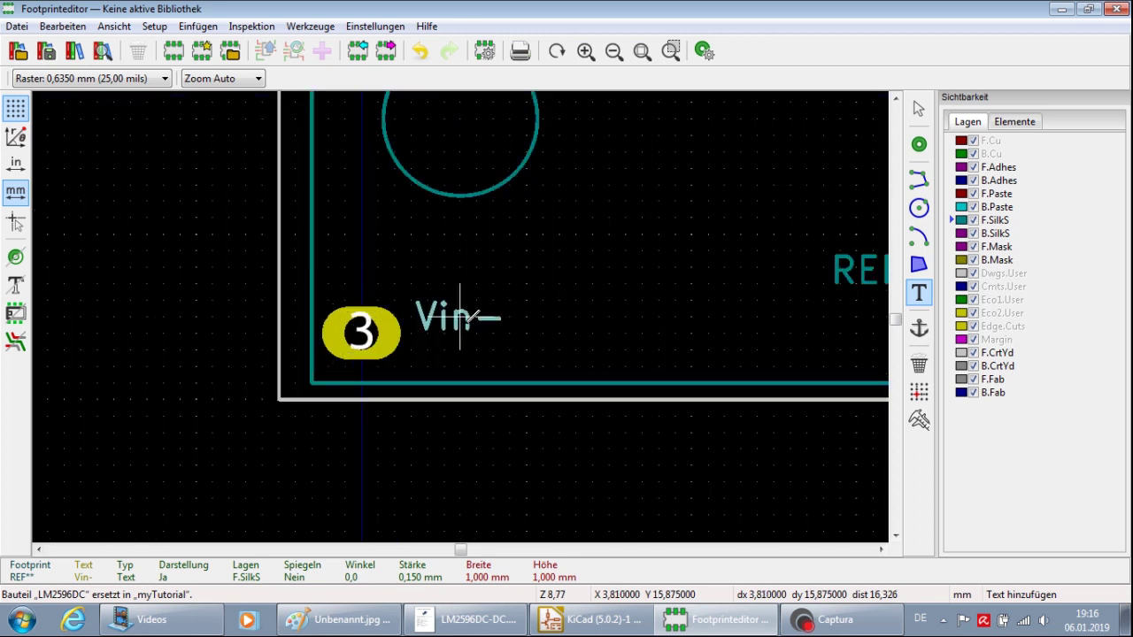
left_click(459, 304)
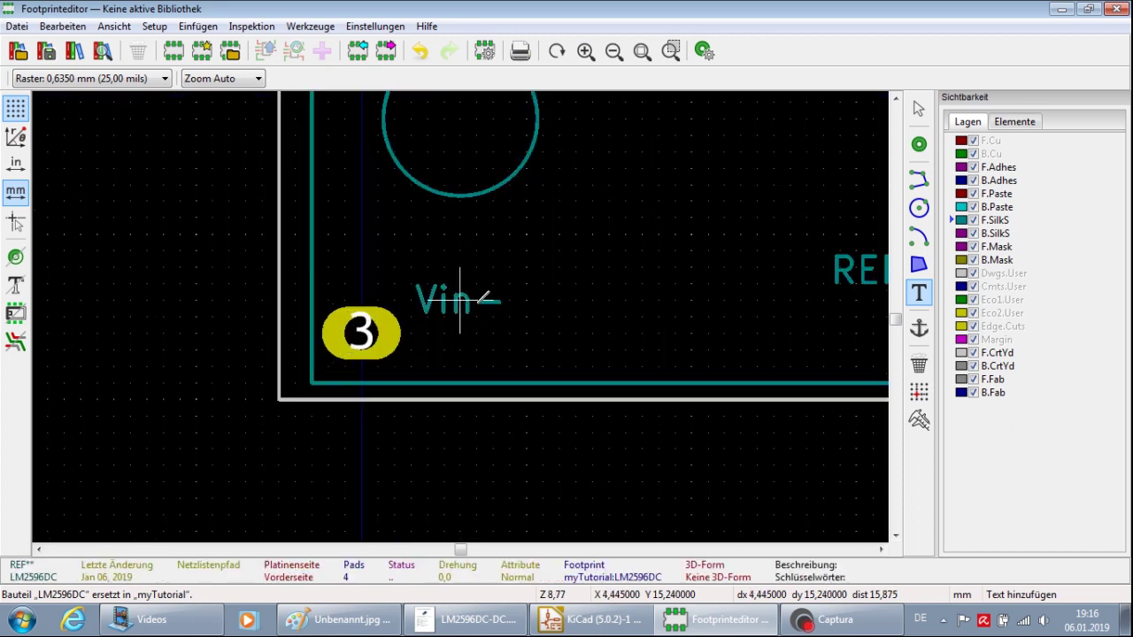
Add the F.SilkS text Vout- beside pad 4, at X 34,925 mm, Y 15,24 mm
scroll(459, 316, "down", 1)
scroll(459, 316, "down", 2)
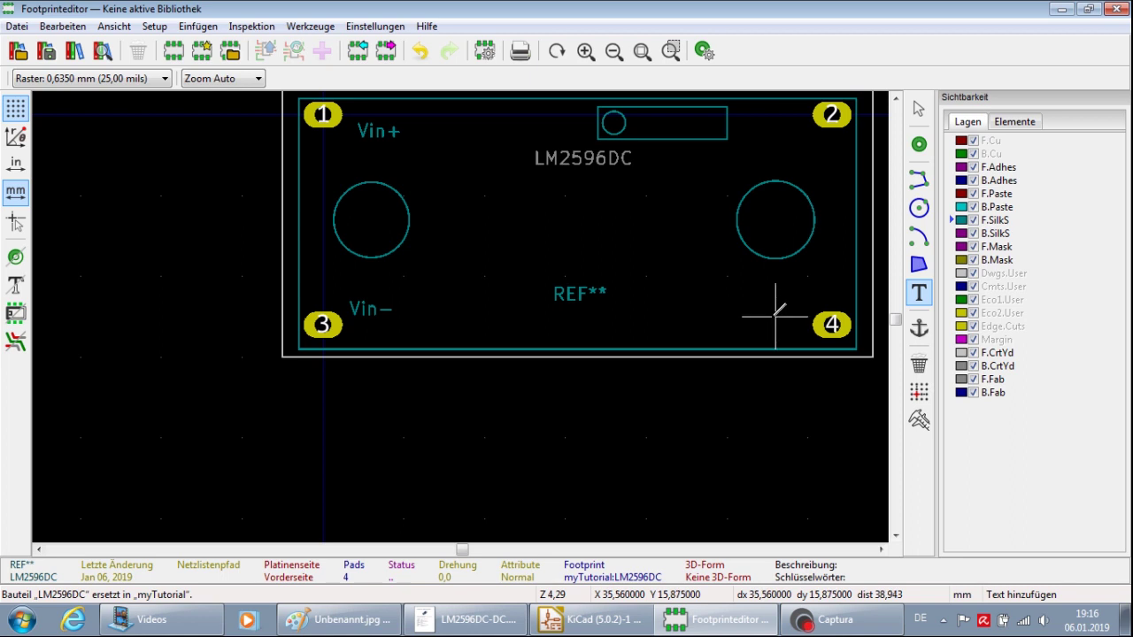
scroll(826, 316, "up", 2)
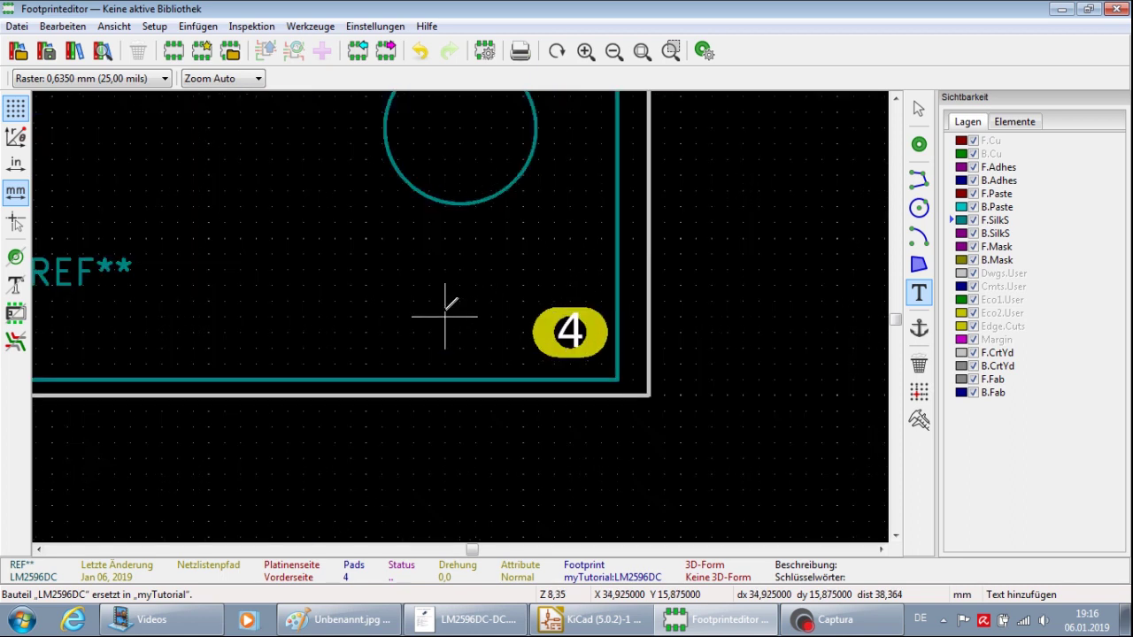
left_click(445, 316)
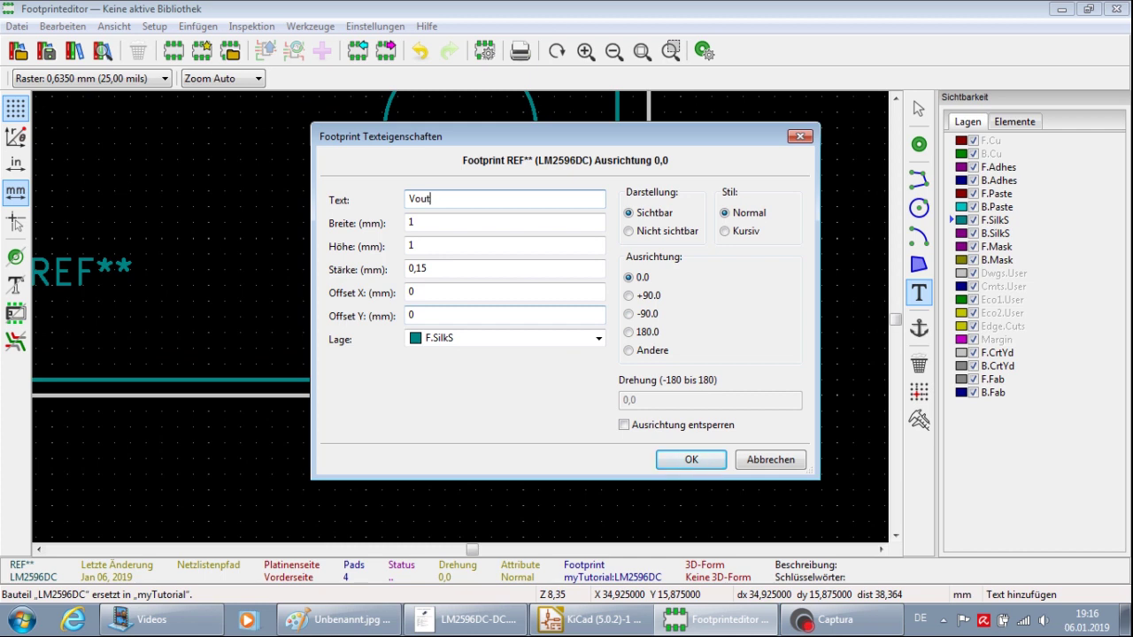
left_click(691, 460)
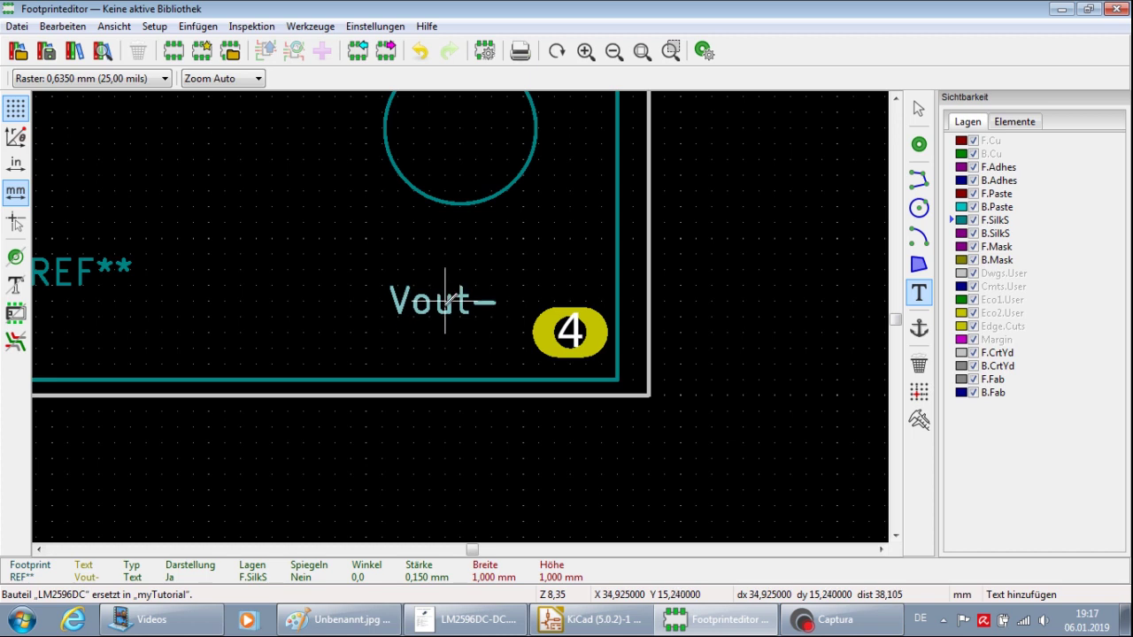
left_click(445, 301)
Add the F.SilkS text Vout+ beside pad 2, at about X 35,6 mm, Y 1,3 mm
scroll(445, 301, "down", 1)
scroll(448, 172, "up", 2, "shift")
scroll(463, 292, "up", 1)
scroll(467, 268, "up", 1)
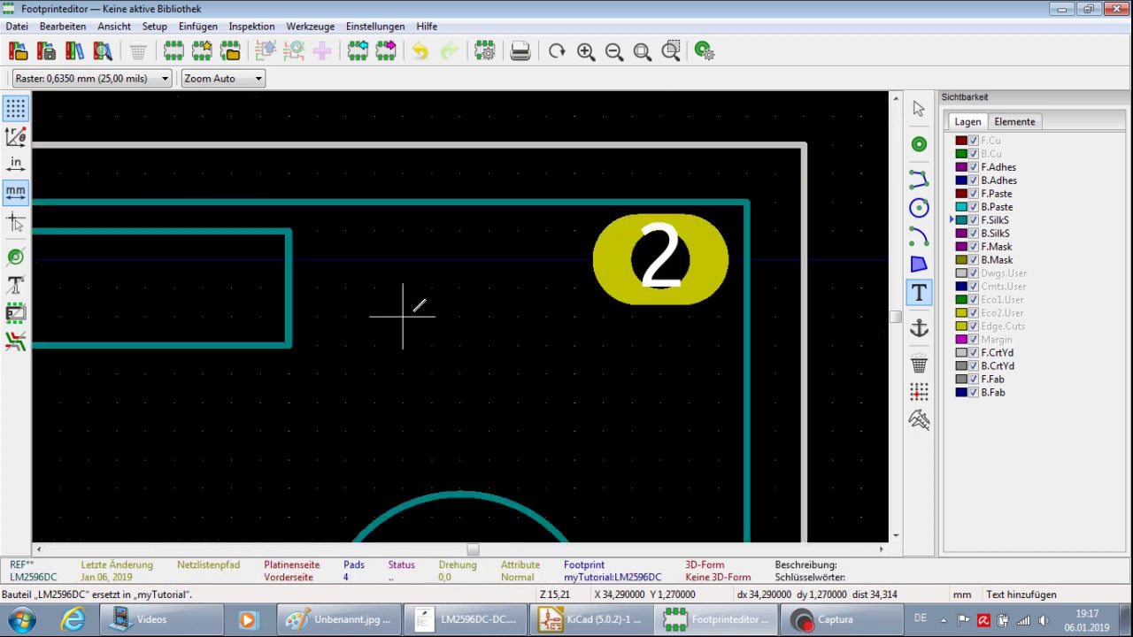
left_click(431, 315)
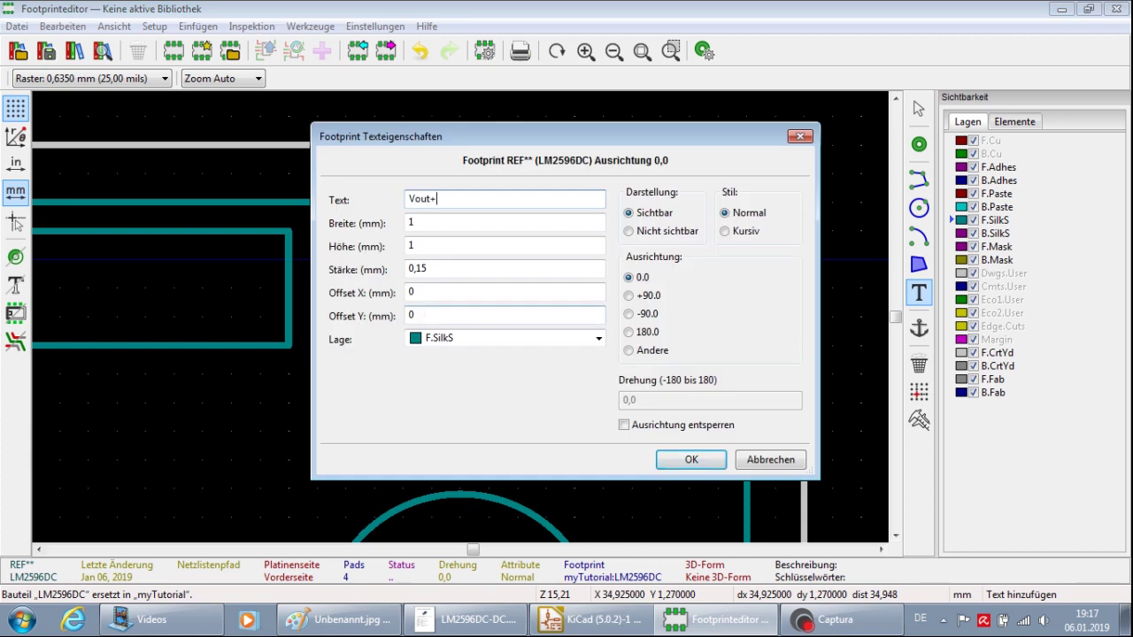
left_click(692, 460)
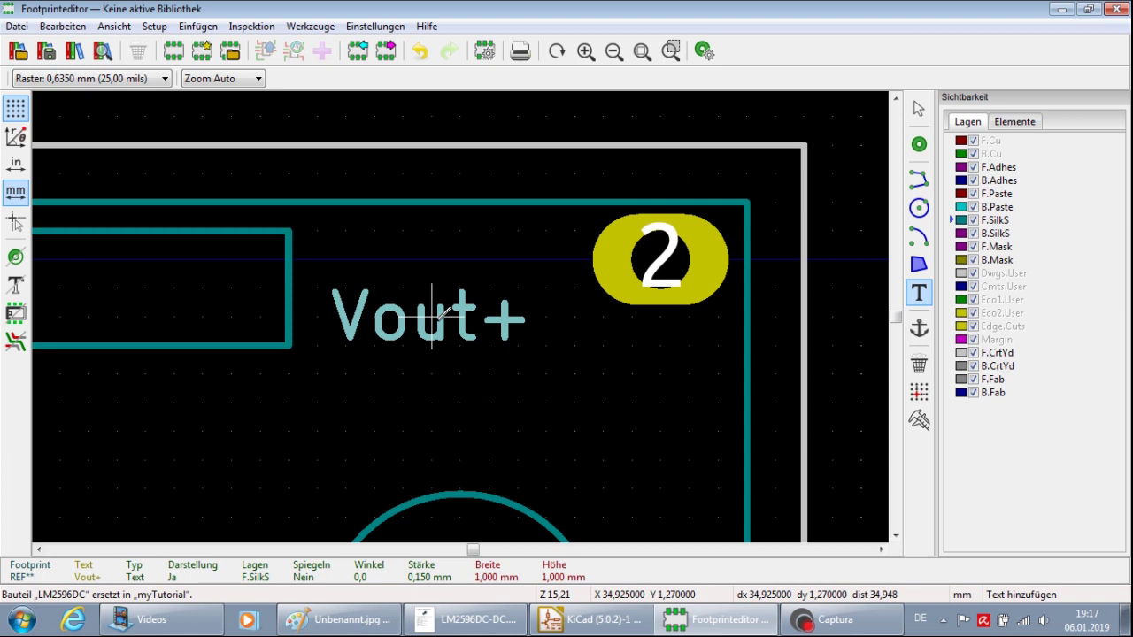
left_click(460, 315)
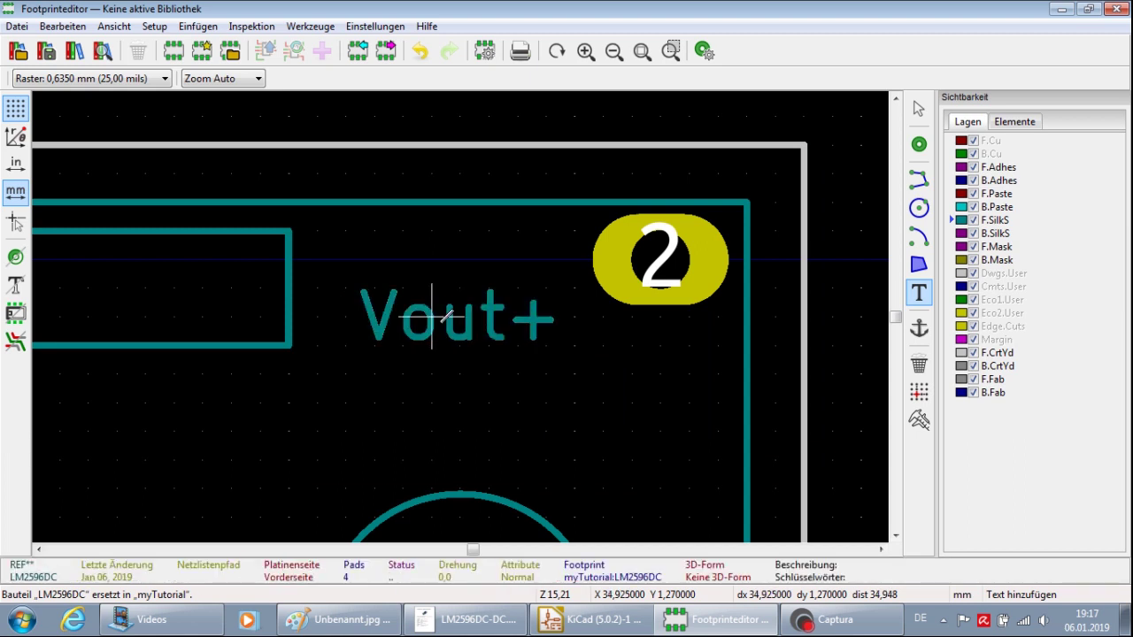
scroll(459, 316, "down", 3)
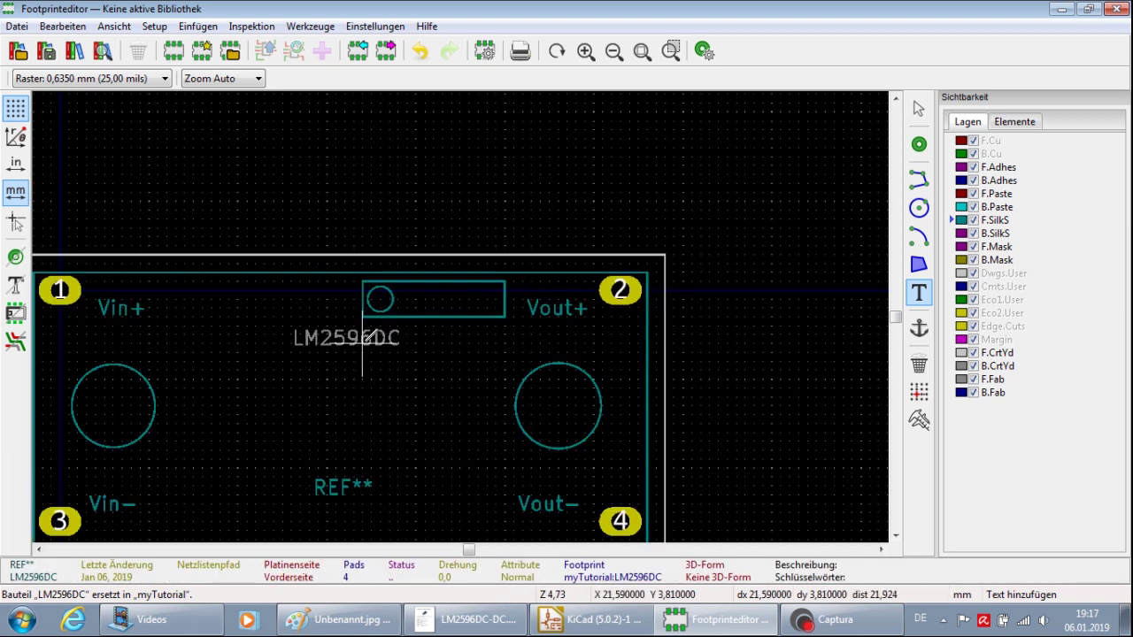
scroll(353, 341, "down", 1)
scroll(459, 315, "up", 1)
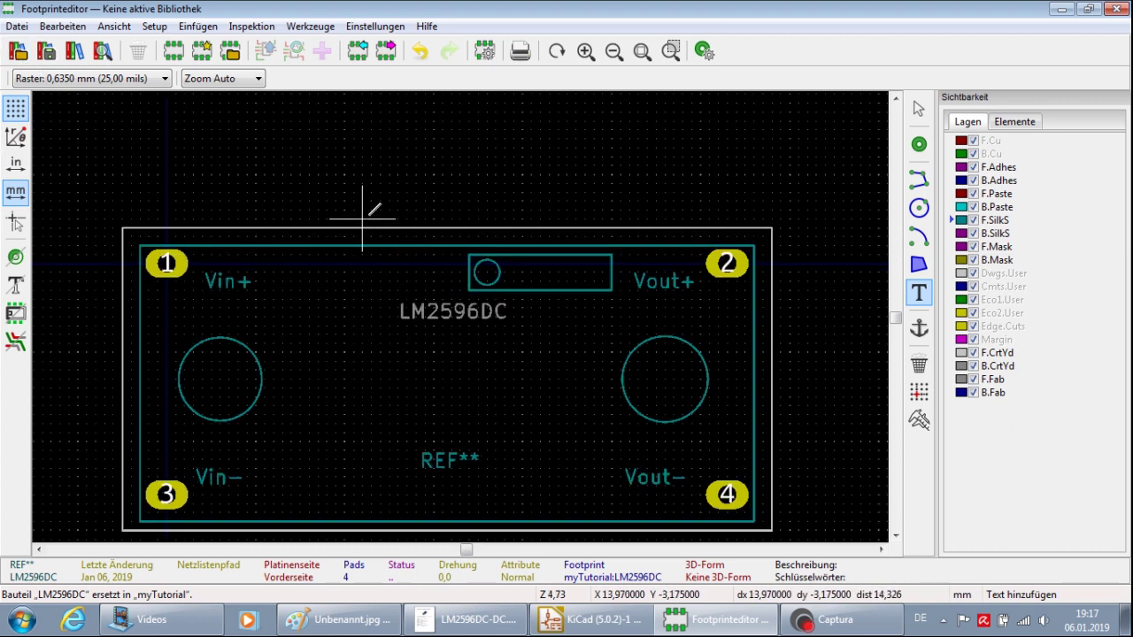
Exit text placement and save the LM2596DC footprint to the myTutorial library, filtering the library list by my
key("Escape")
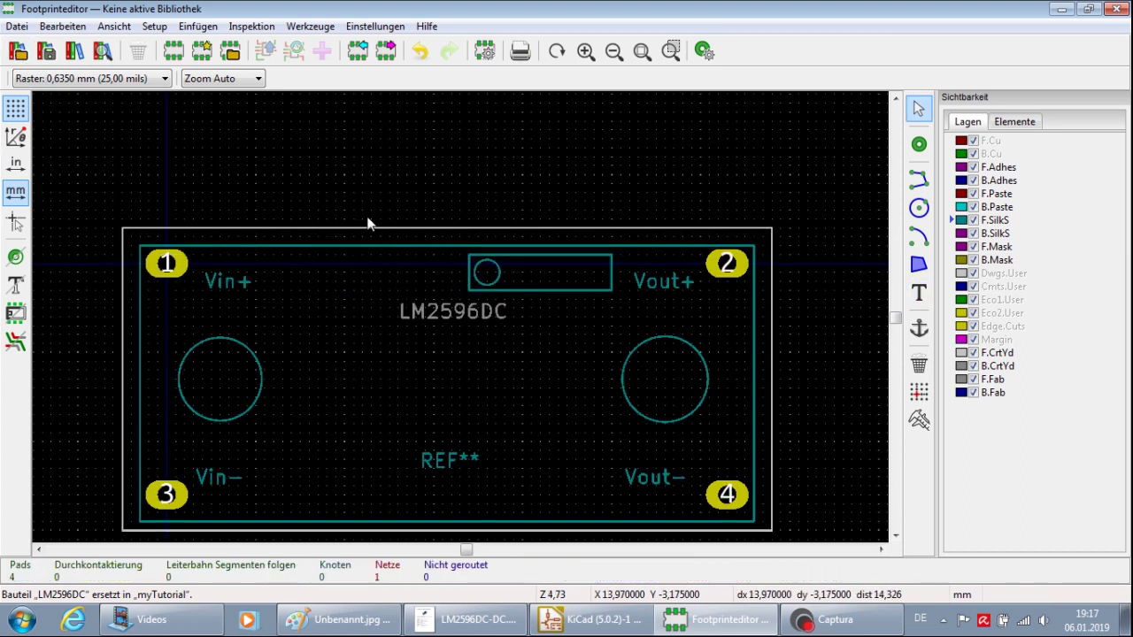
left_click(46, 52)
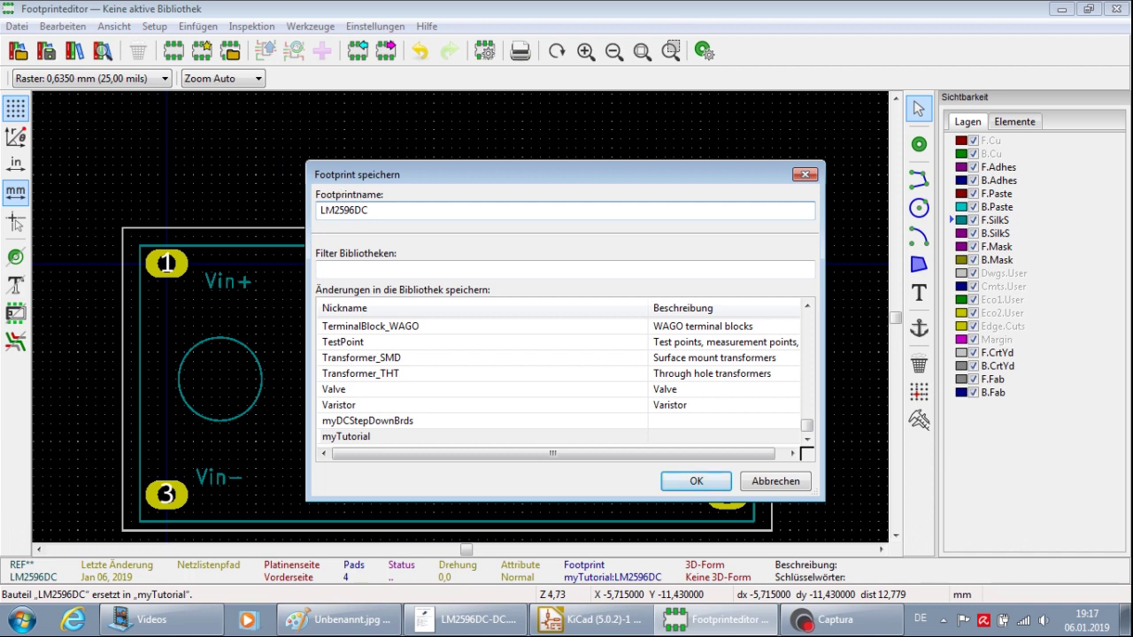
type("m")
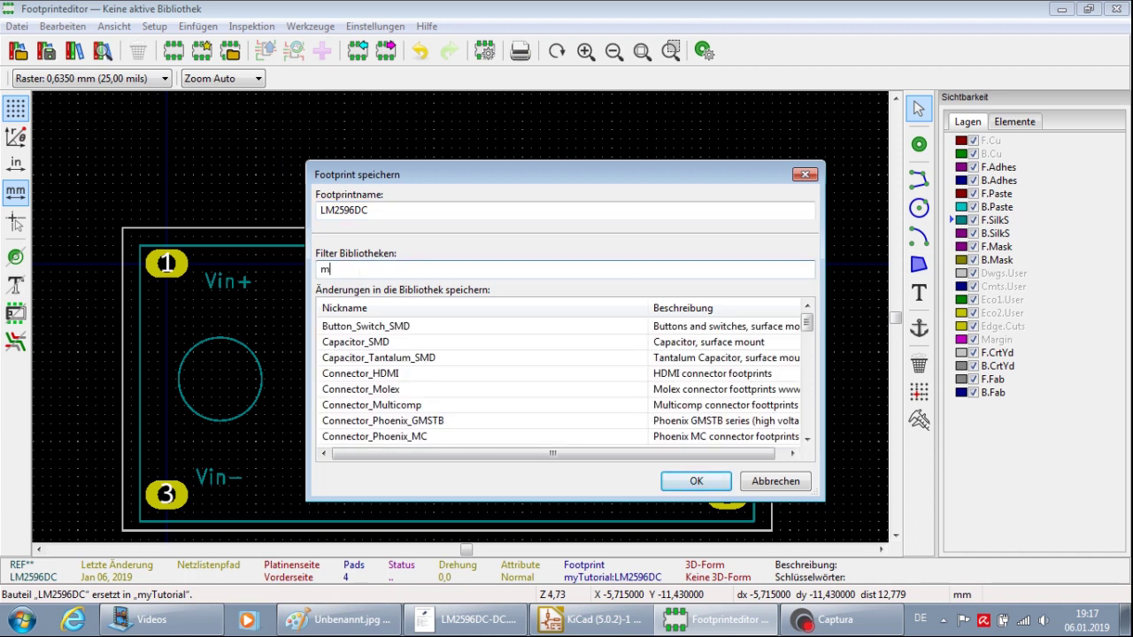
type("y")
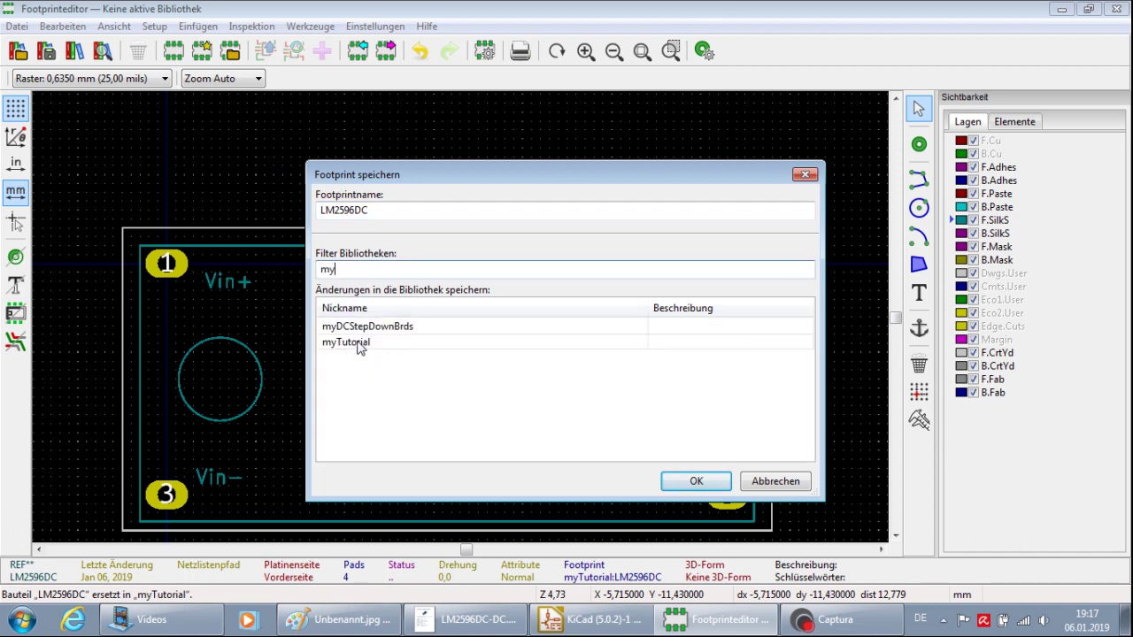
double_click(357, 341)
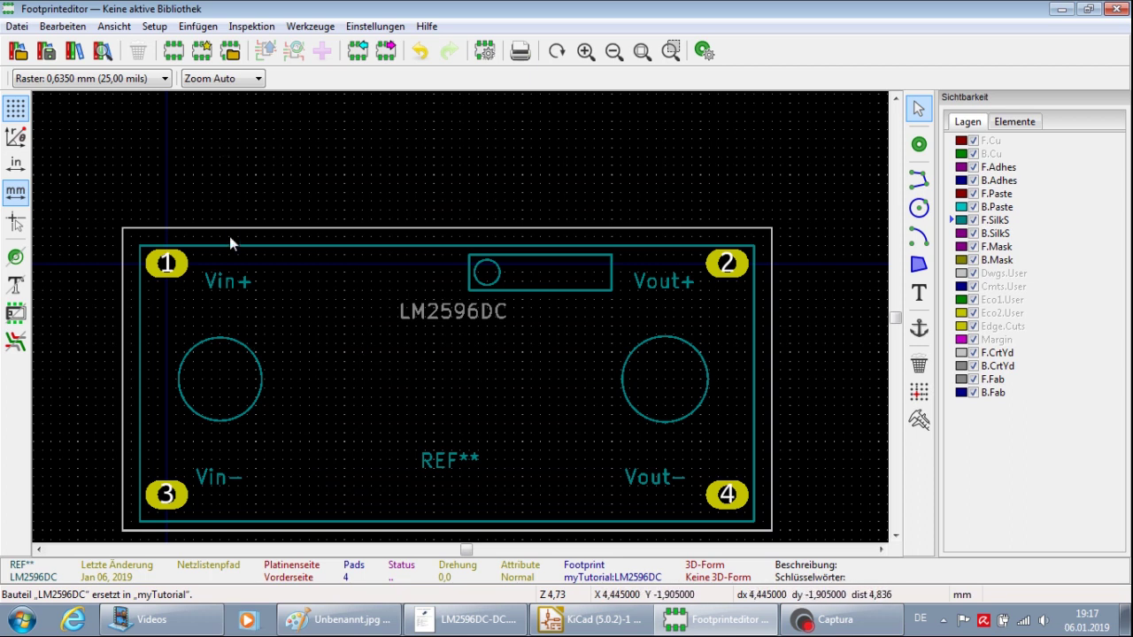
Set the keywords to StepDown in the footprint properties and place the cursor in the documentation link field
left_click(485, 54)
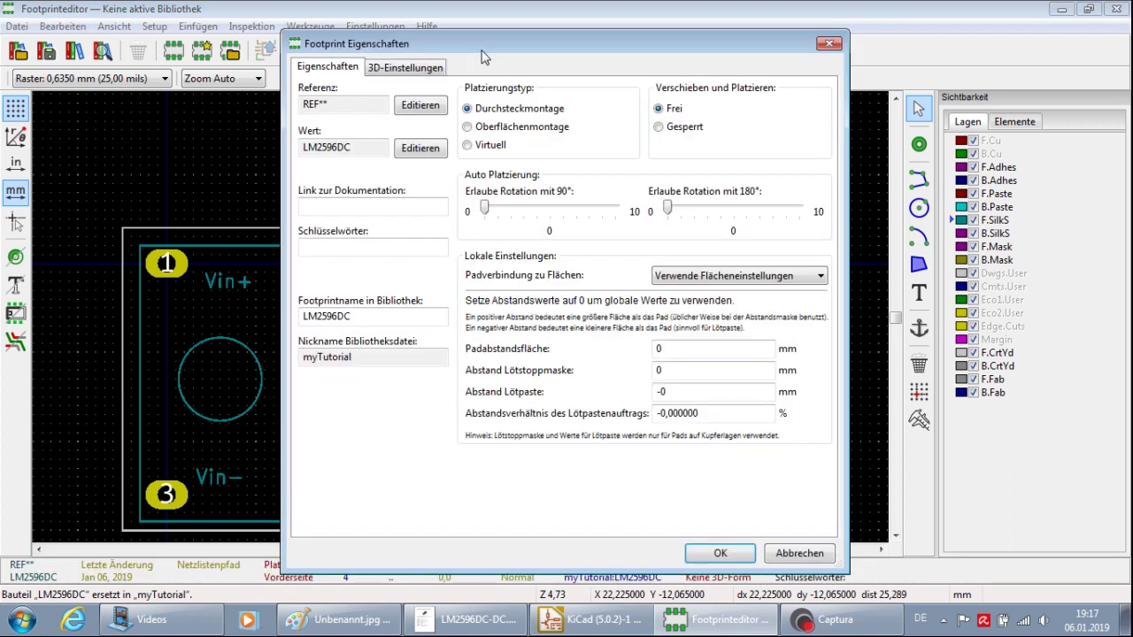
left_click(372, 247)
type("StepDown")
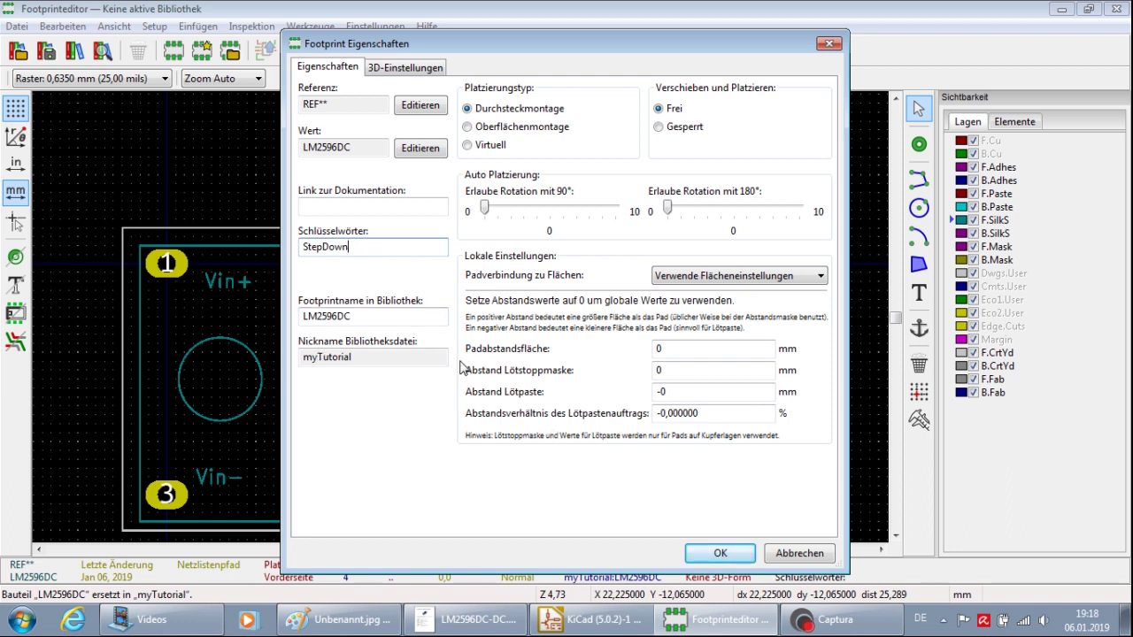
left_click(373, 206)
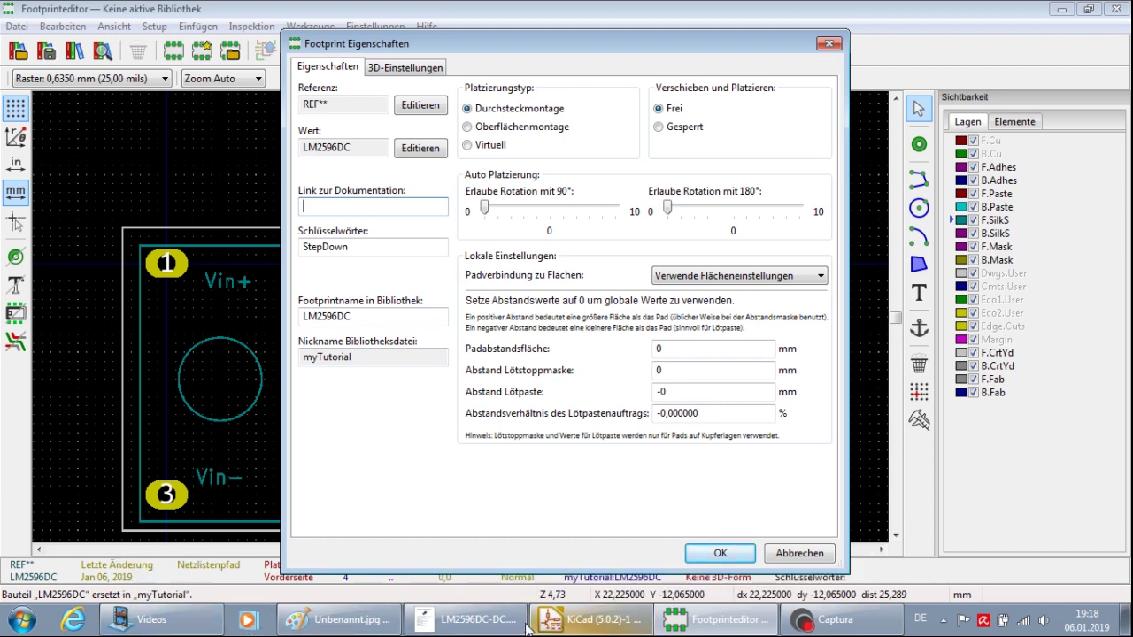
Switch to the LM2596DC-DC.pdf datasheet, look through the module description and specifications, and minimise it again
left_click(432, 624)
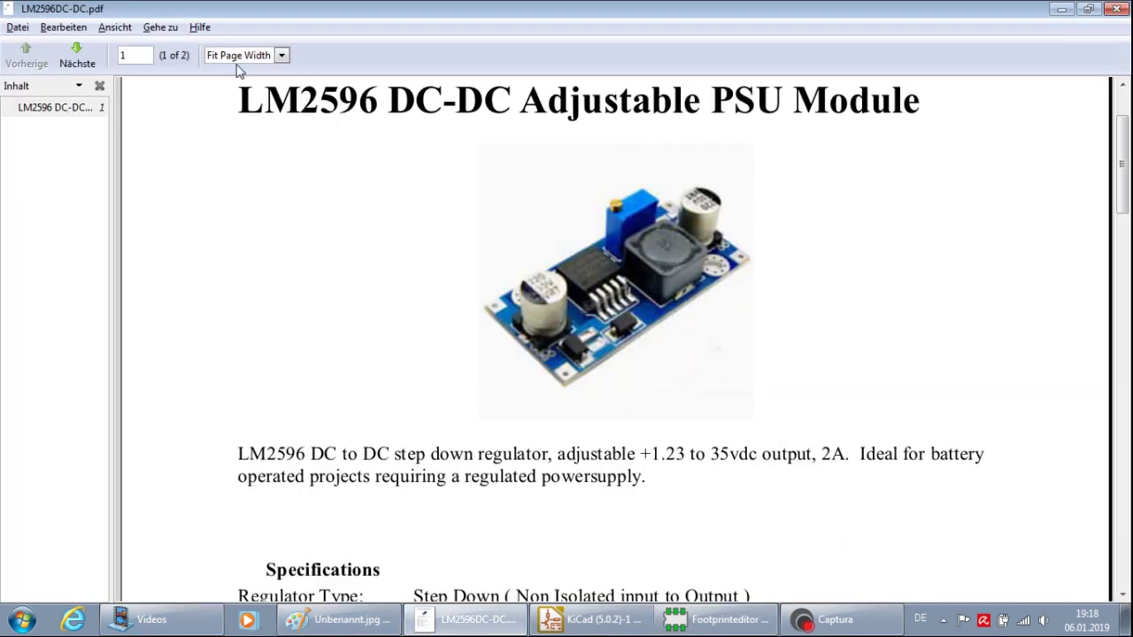
scroll(640, 372, "down", 5)
scroll(640, 372, "up", 3)
scroll(641, 373, "down", 5)
scroll(641, 372, "up", 5)
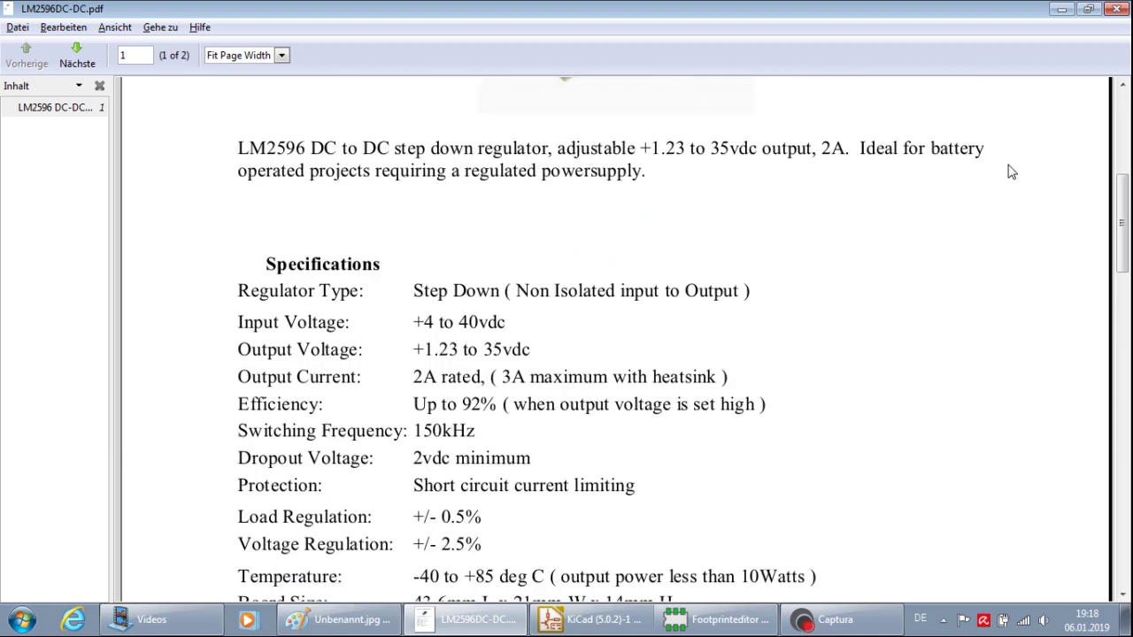
left_click(1062, 9)
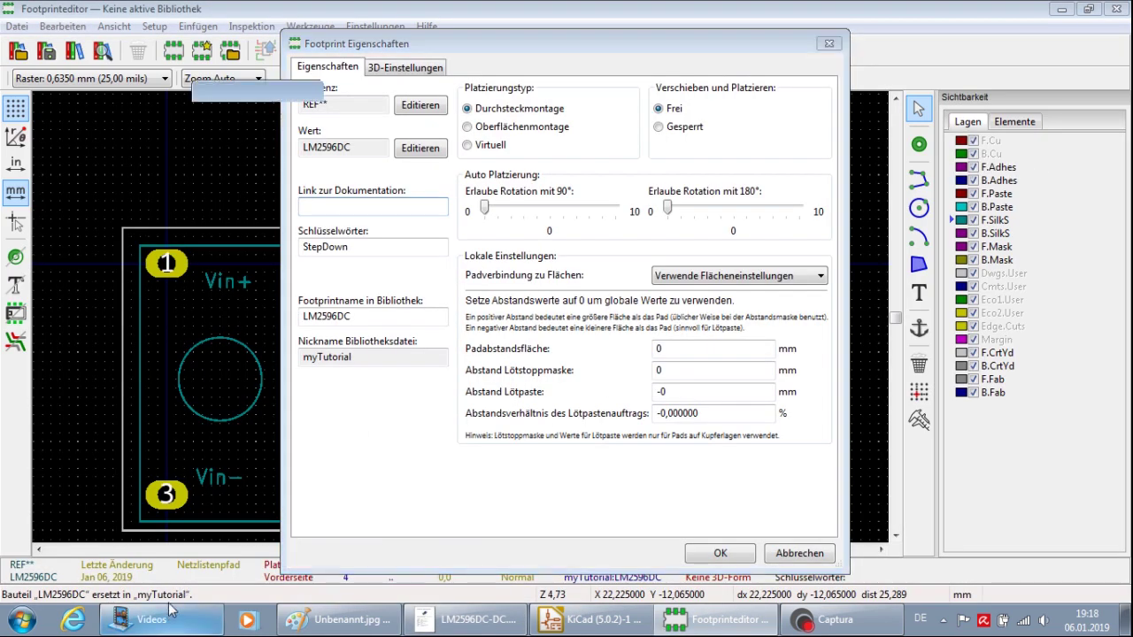
In Windows Explorer, go to the kicad datasheet folder holding LM2596DC-DC.pdf and copy the path C:\Users\Tutorial\Documents\kicad\datasheet
left_click(171, 618)
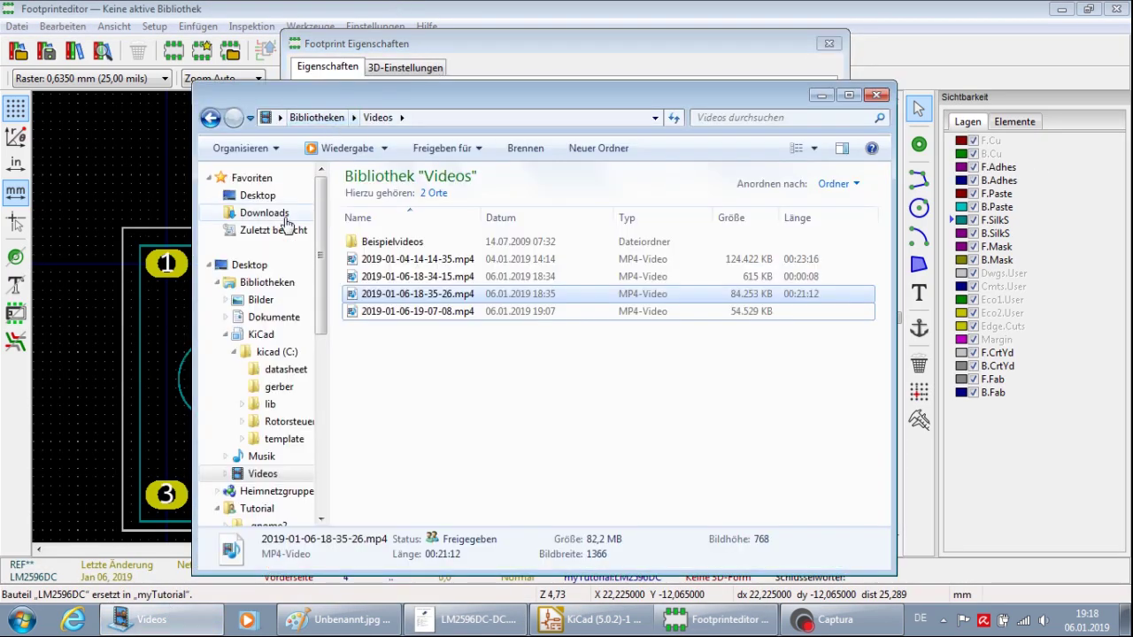
left_click(278, 353)
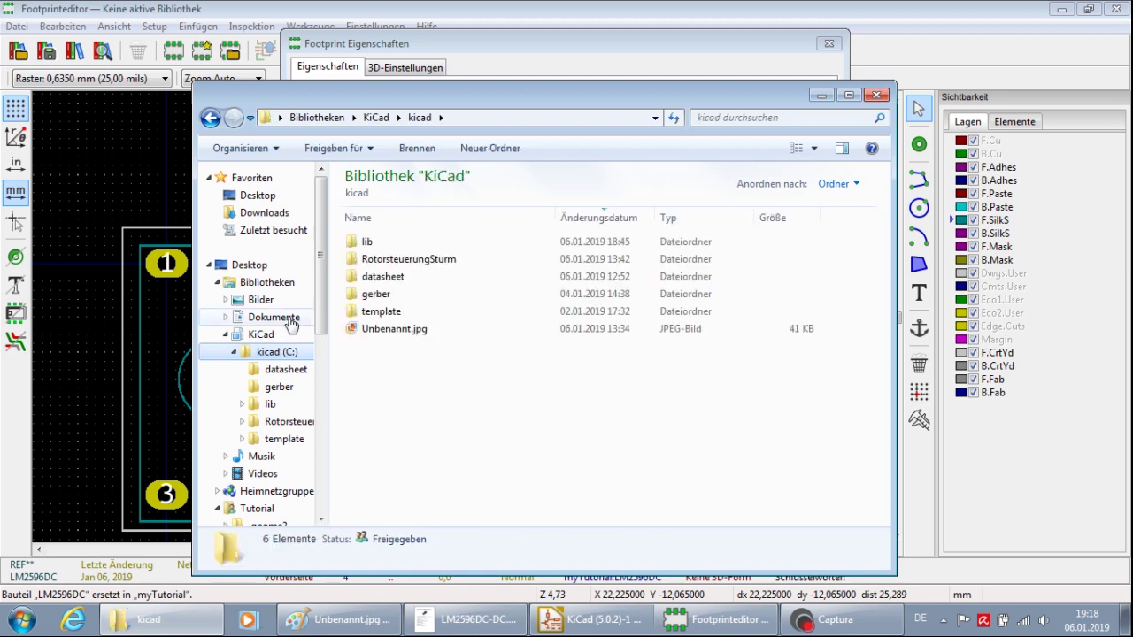
left_click(371, 279)
double_click(372, 278)
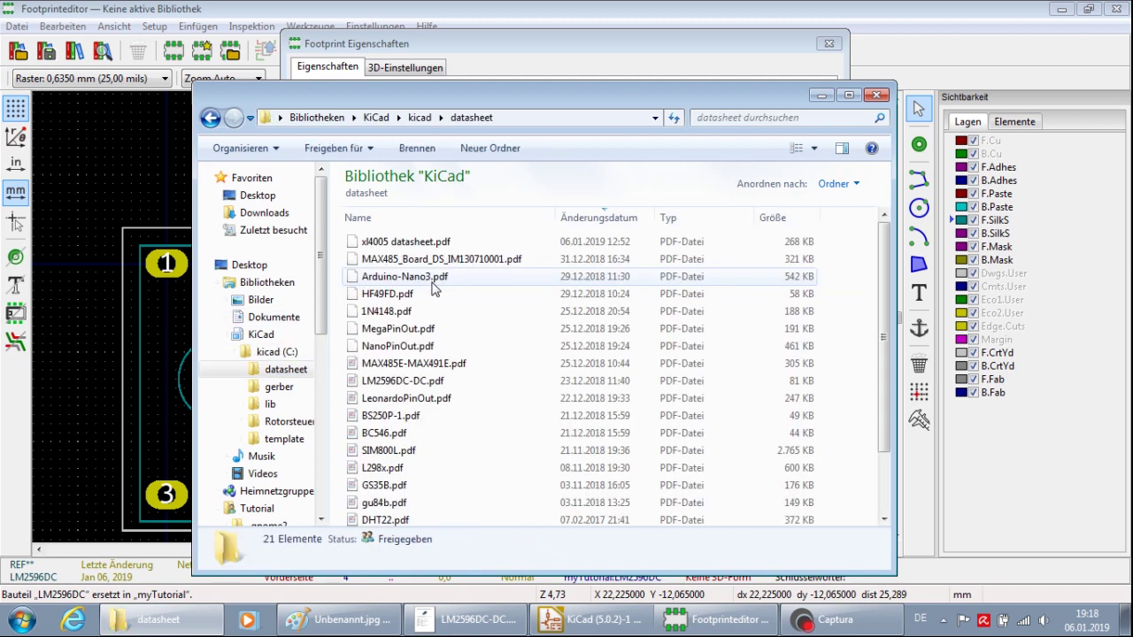
left_click(403, 383)
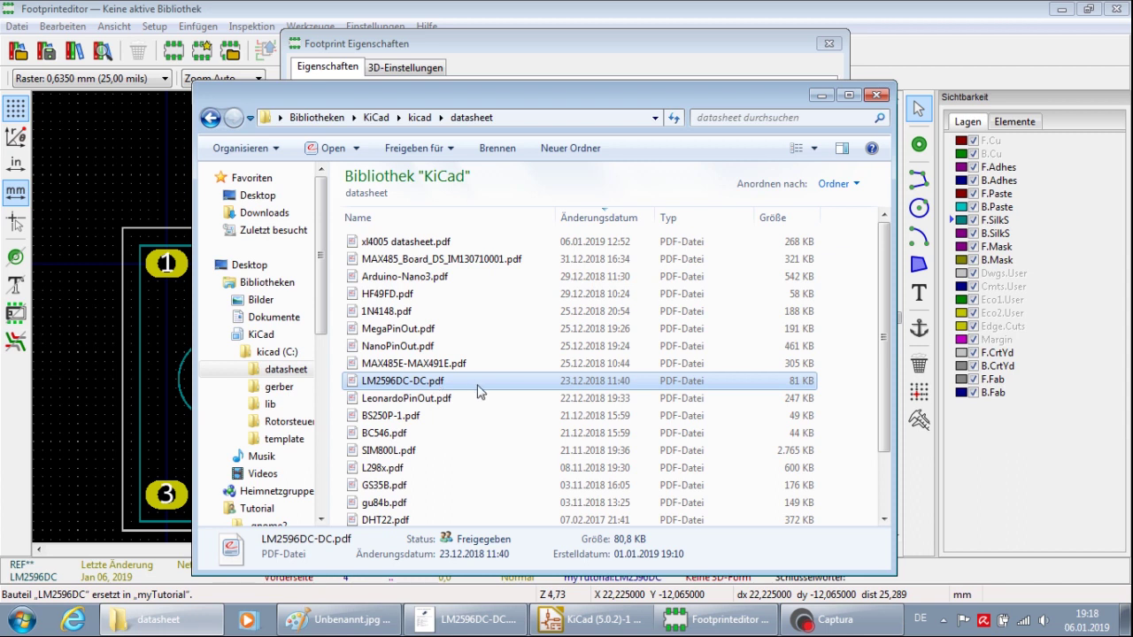
left_click(568, 115)
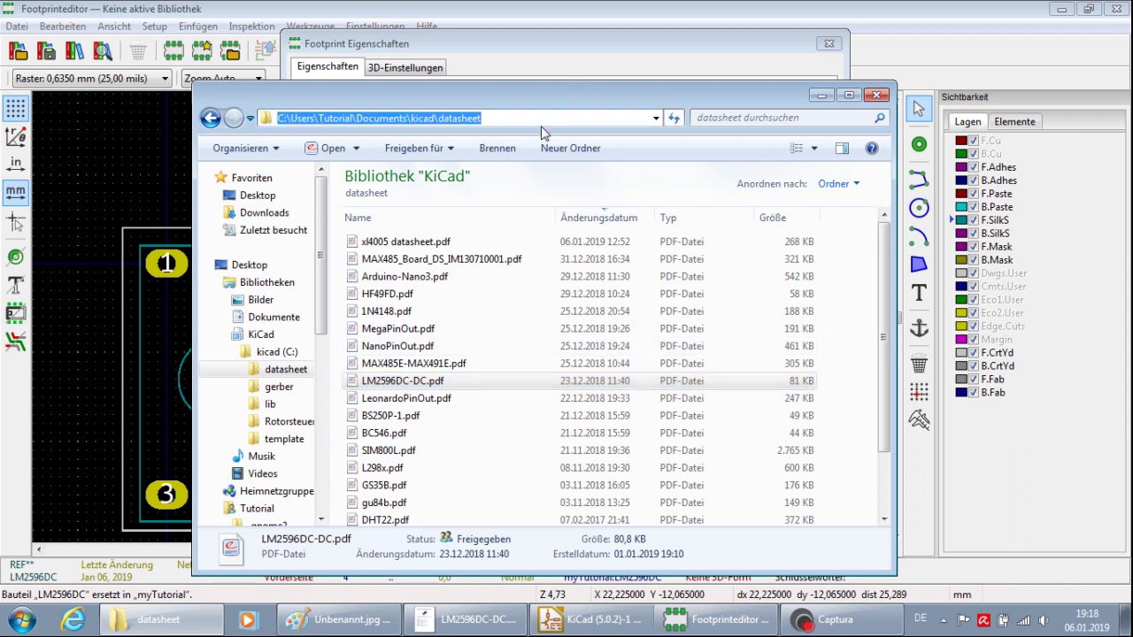
left_click(481, 117)
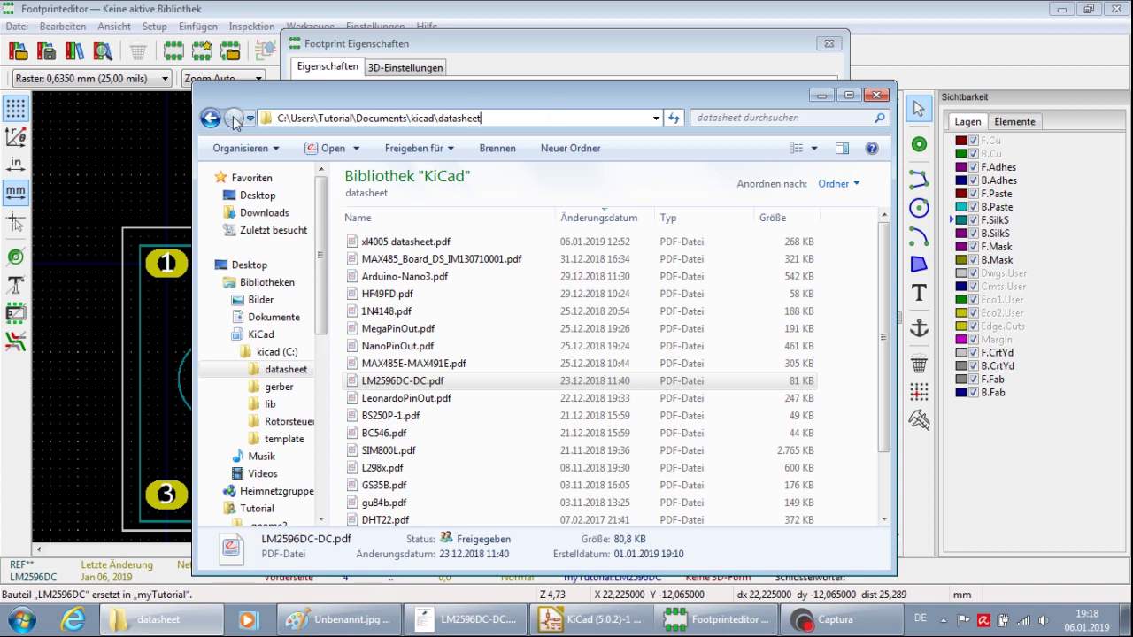
left_click_drag(278, 118, 303, 118)
left_click_drag(482, 117, 251, 115)
key("ctrl+c")
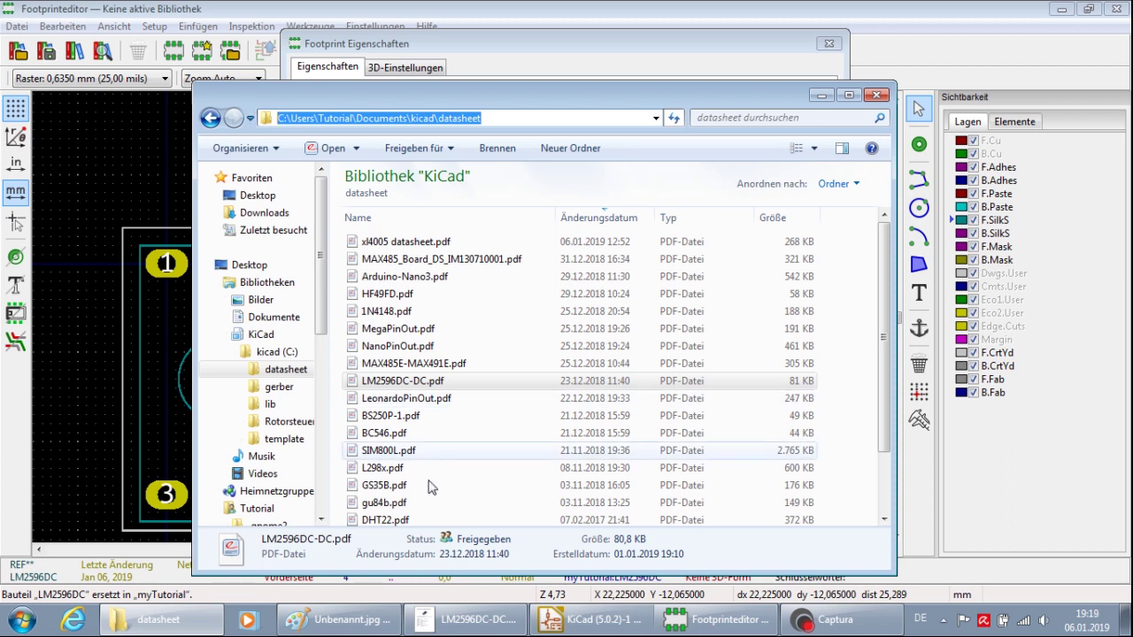
Back in the footprint properties, paste the datasheet folder path as the documentation link and add a trailing backslash
left_click(731, 619)
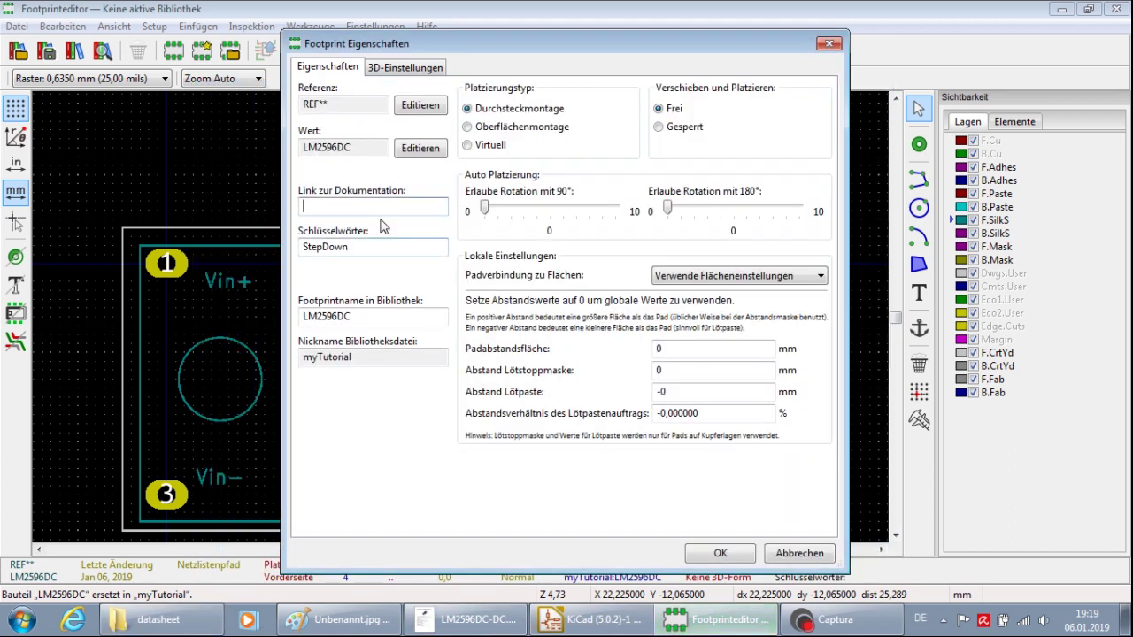
key("ctrl+v")
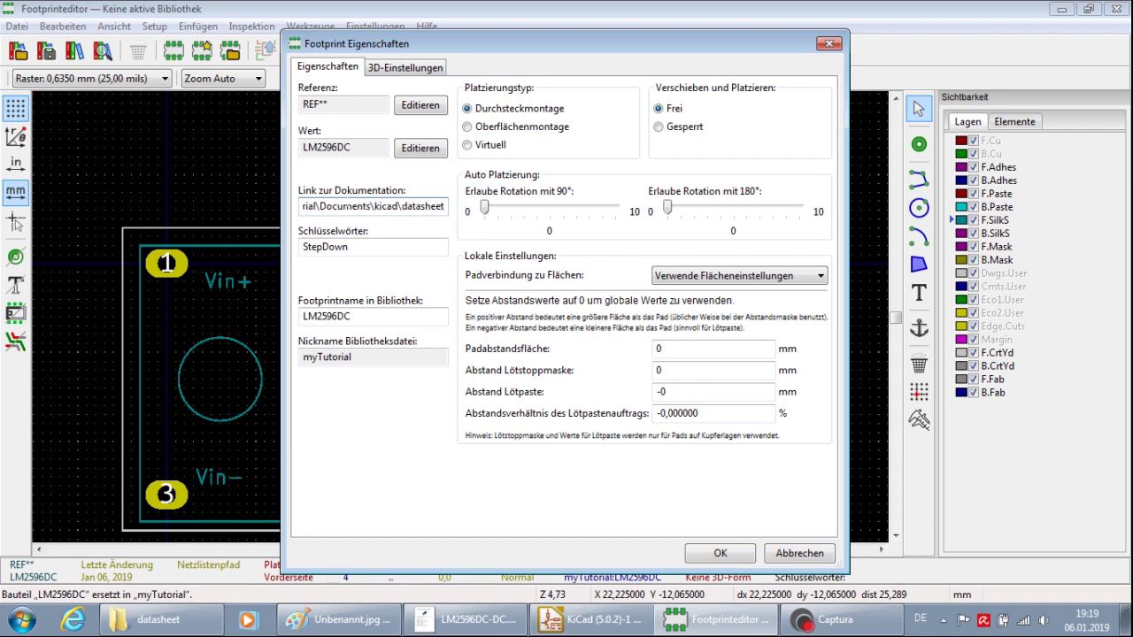
type("\\")
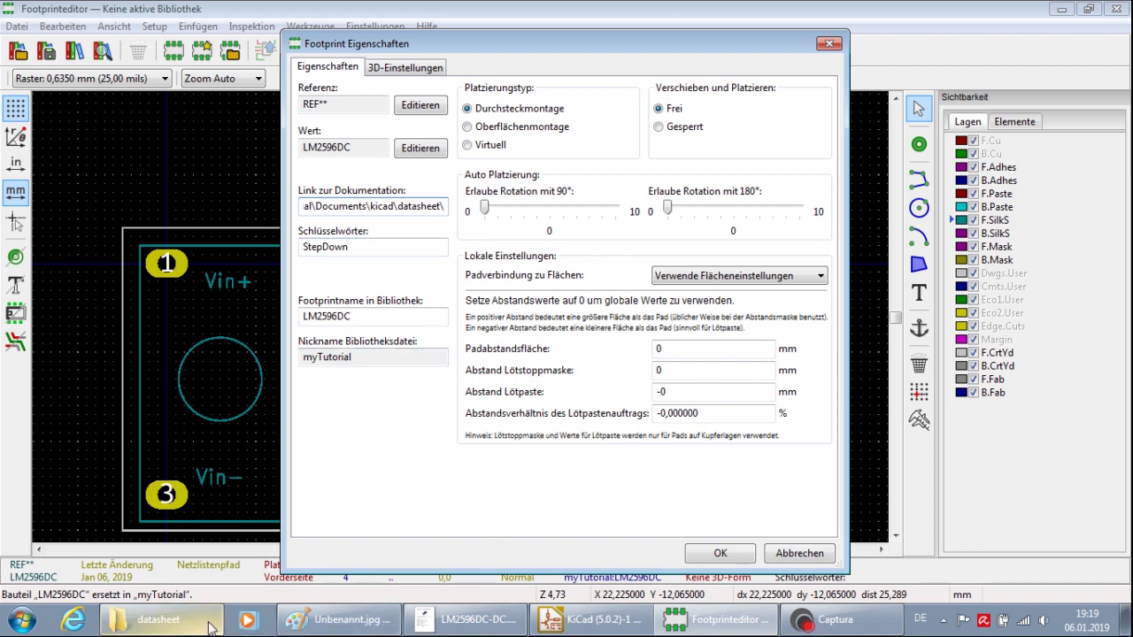
Check the datasheet's exact file name in Windows Explorer and append LM2596DC-DC.pdf to the footprint's documentation link
left_click(151, 619)
left_click(417, 387)
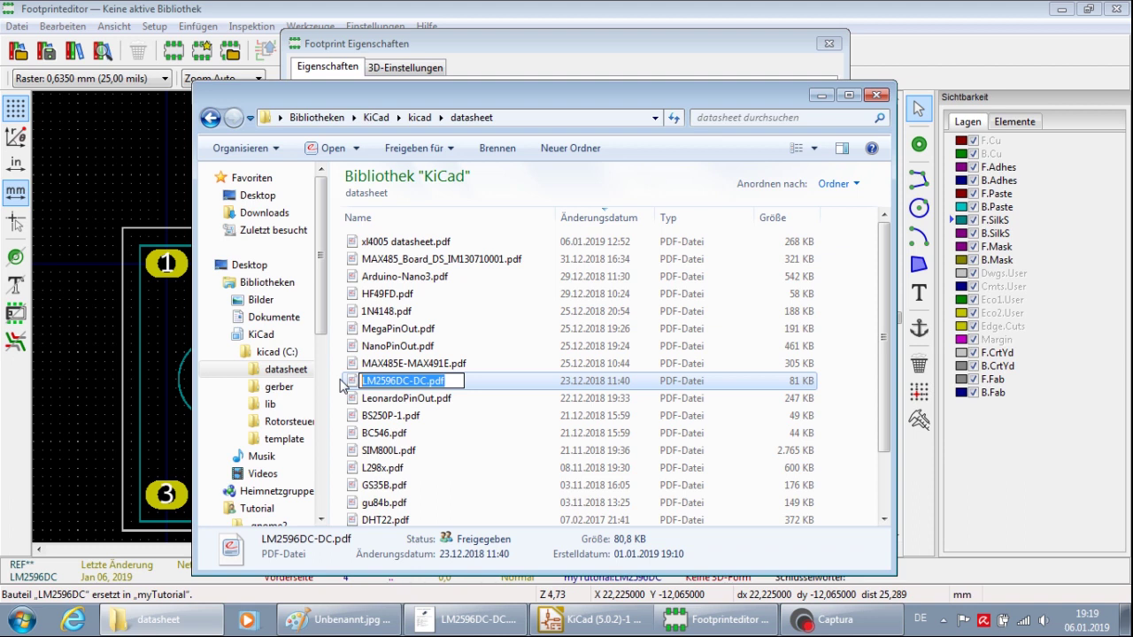
left_click(341, 387)
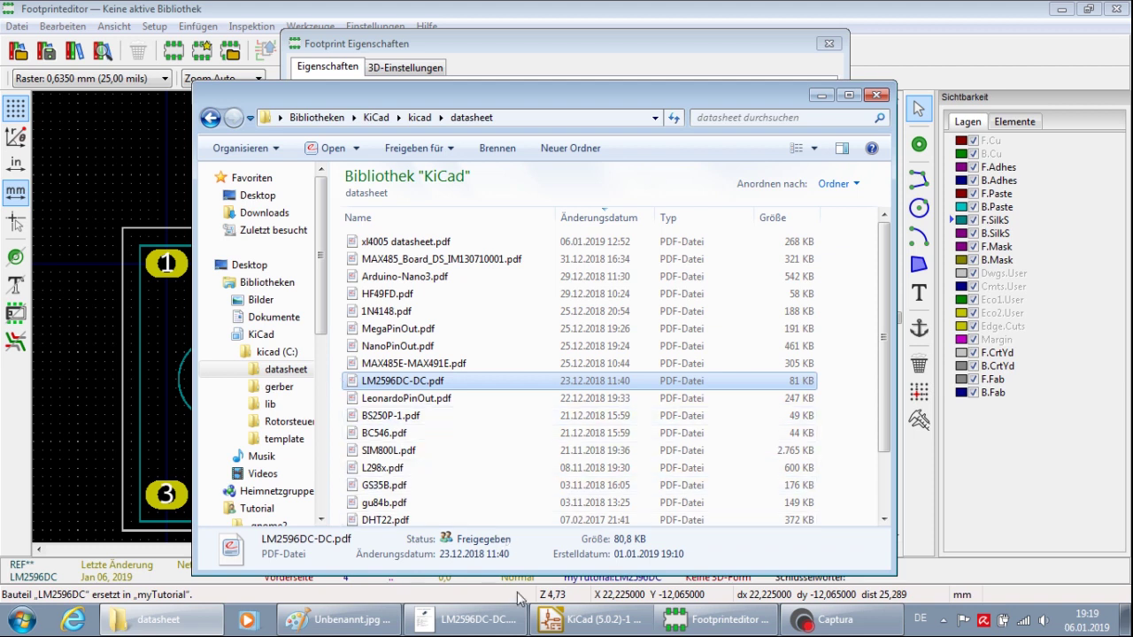
left_click(731, 622)
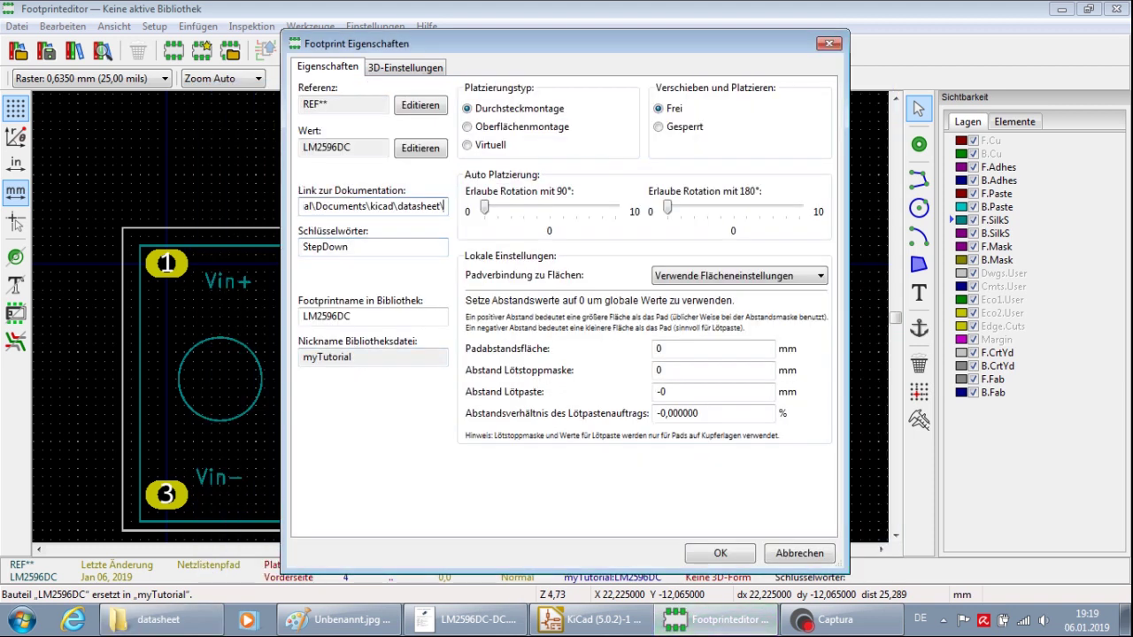
type("LM2596DC-DC.pdf")
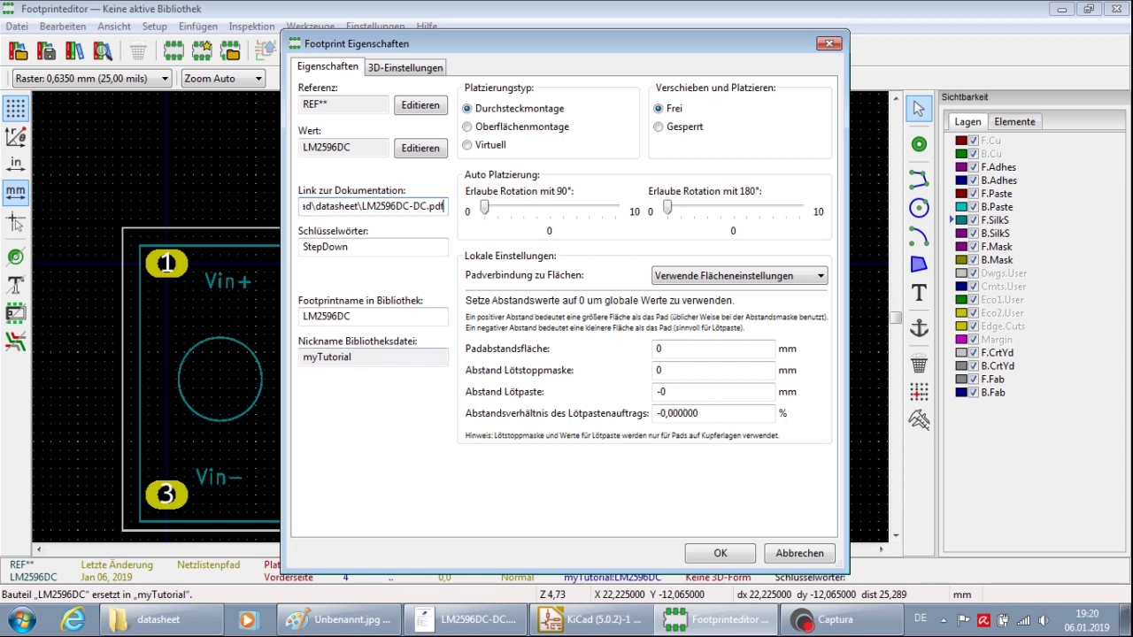
Inspect the board preview in the footprint's 3D settings and accept the footprint properties
left_click(408, 69)
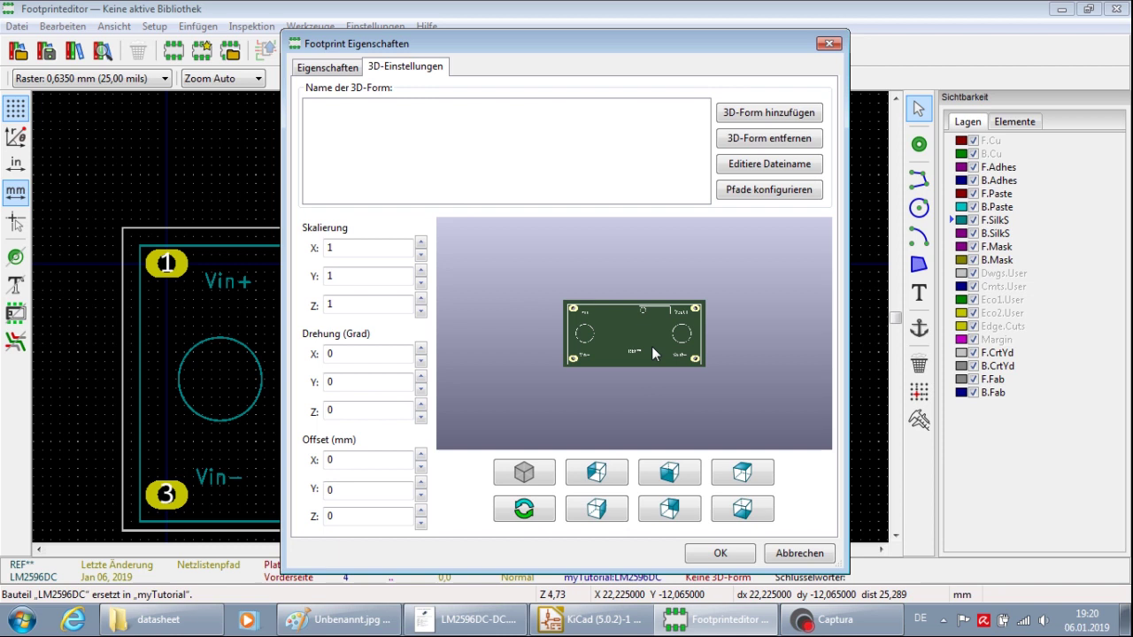
scroll(651, 346, "up", 3)
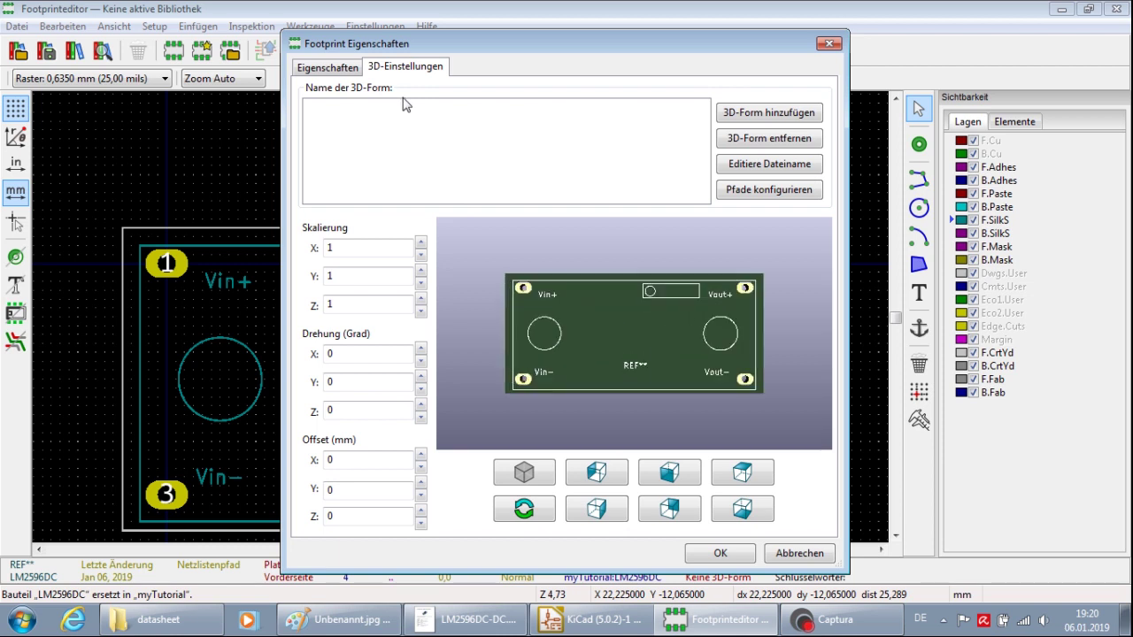
scroll(561, 332, "up", 1)
scroll(560, 329, "down", 1)
left_click(326, 68)
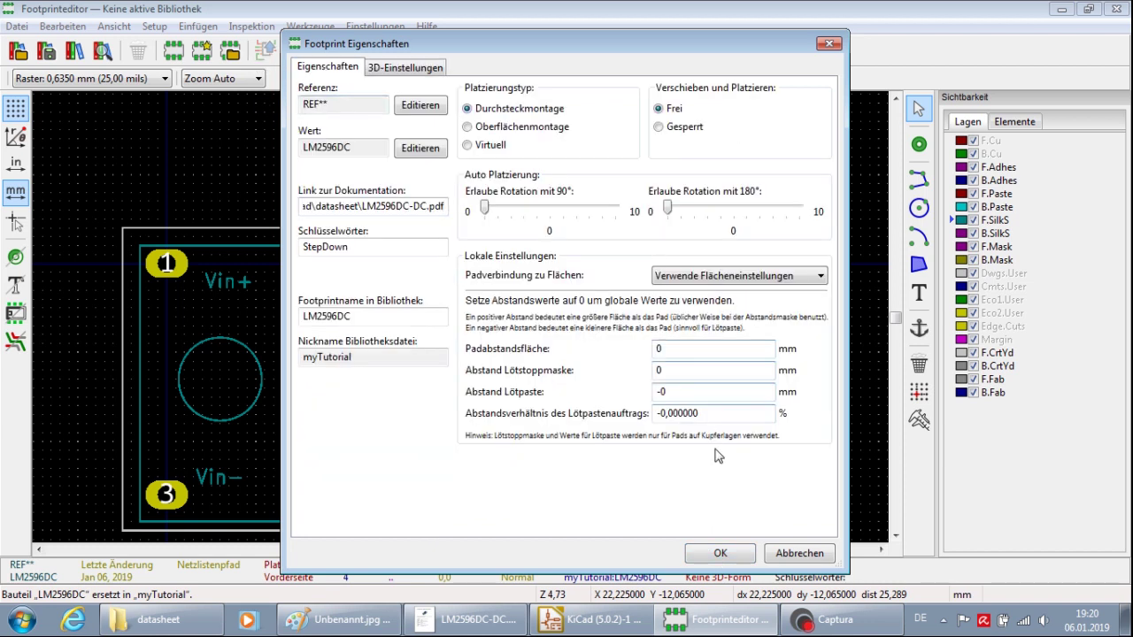
left_click(719, 553)
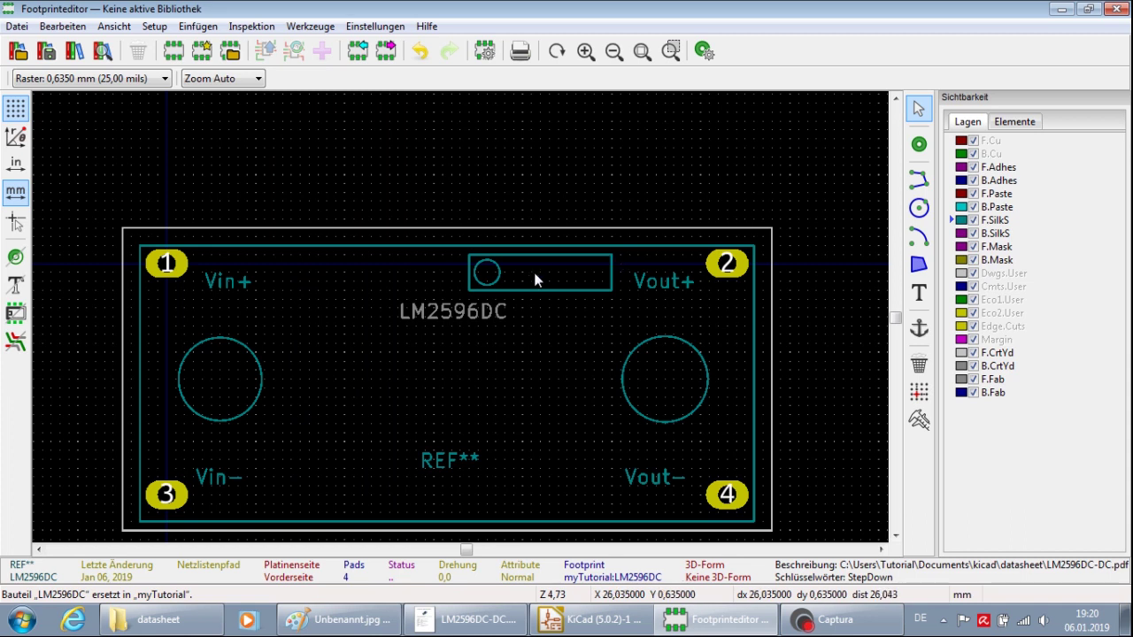
Save the LM2596DC footprint with its new documentation link and keywords to the myTutorial library
scroll(487, 301, "down", 1)
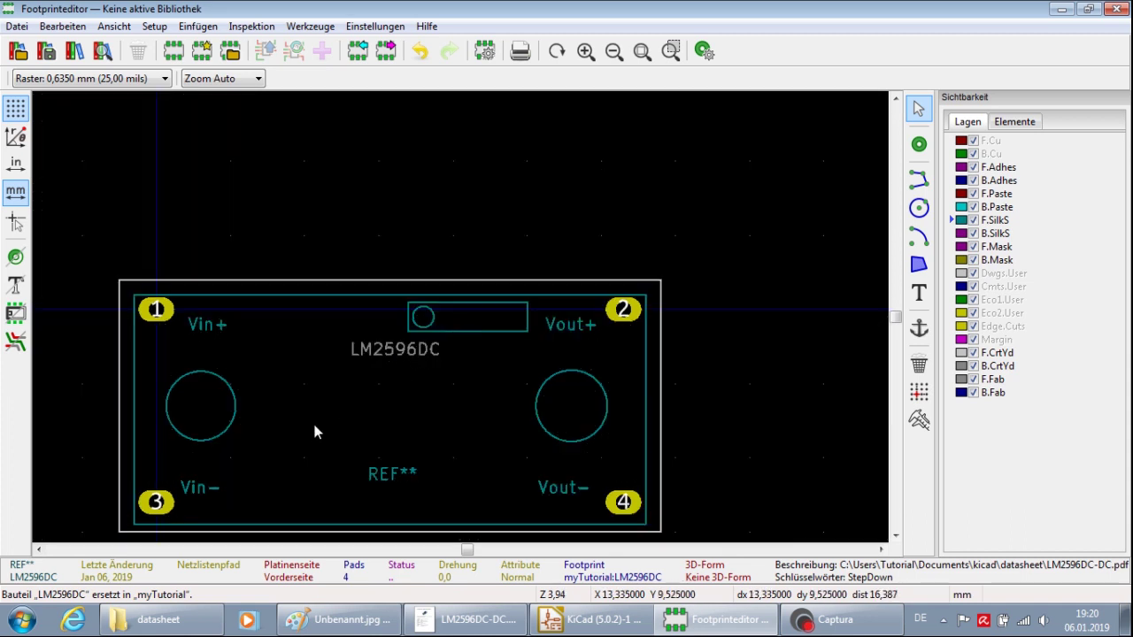
left_click(46, 52)
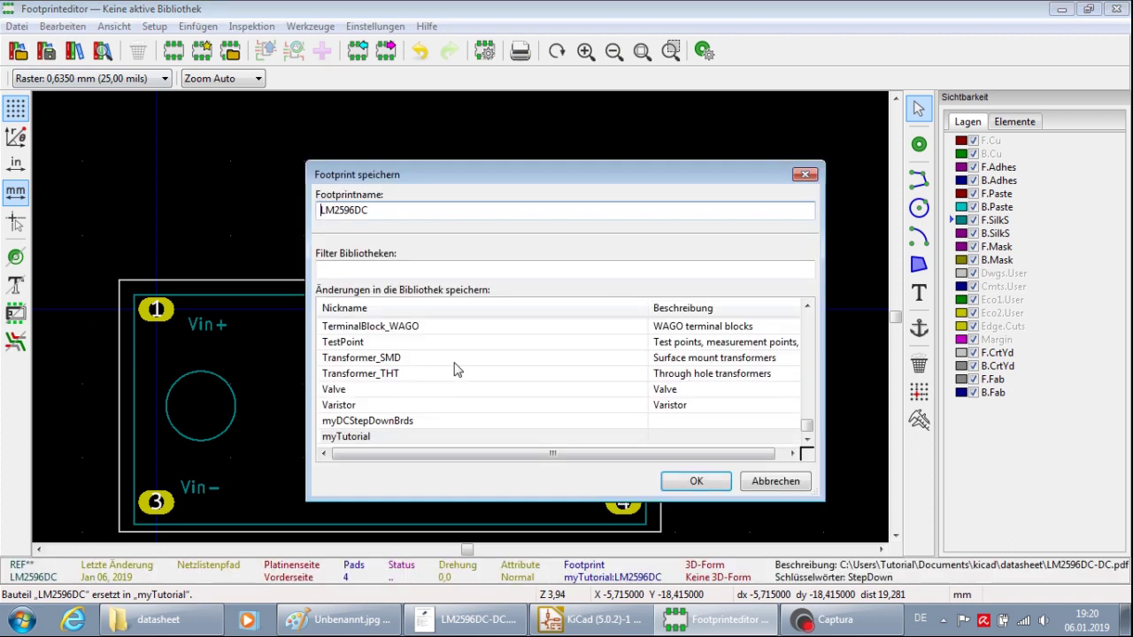
type("my")
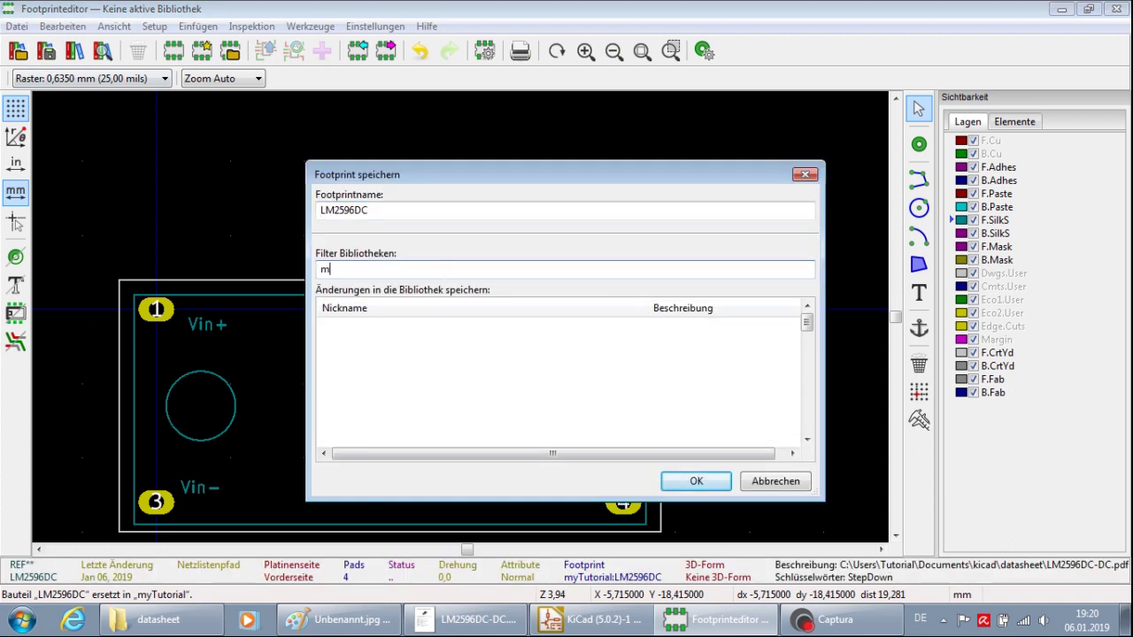
double_click(384, 345)
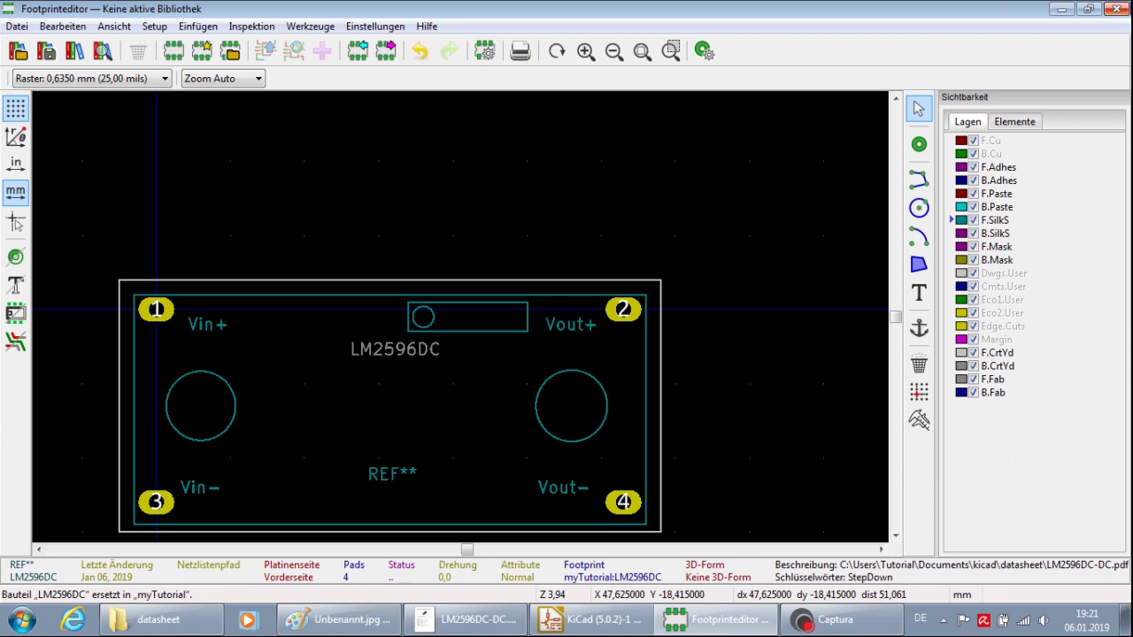
Close the footprint editor and browse in Windows Explorer from the datasheet folder to kicad\lib\myTutorial.pretty
left_click(1121, 11)
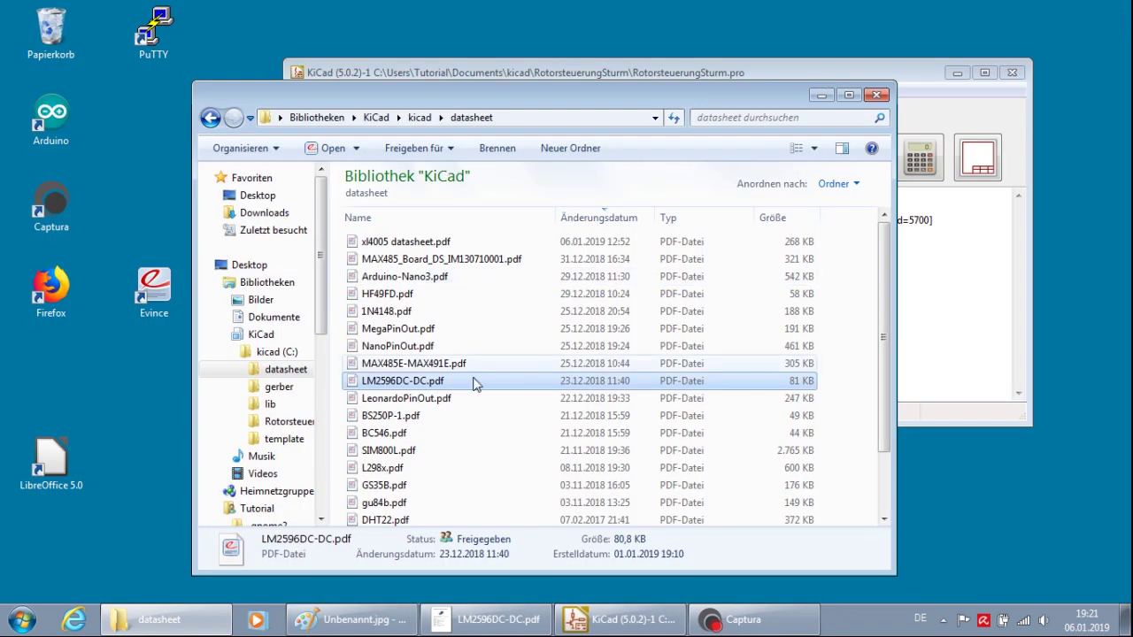
left_click(422, 117)
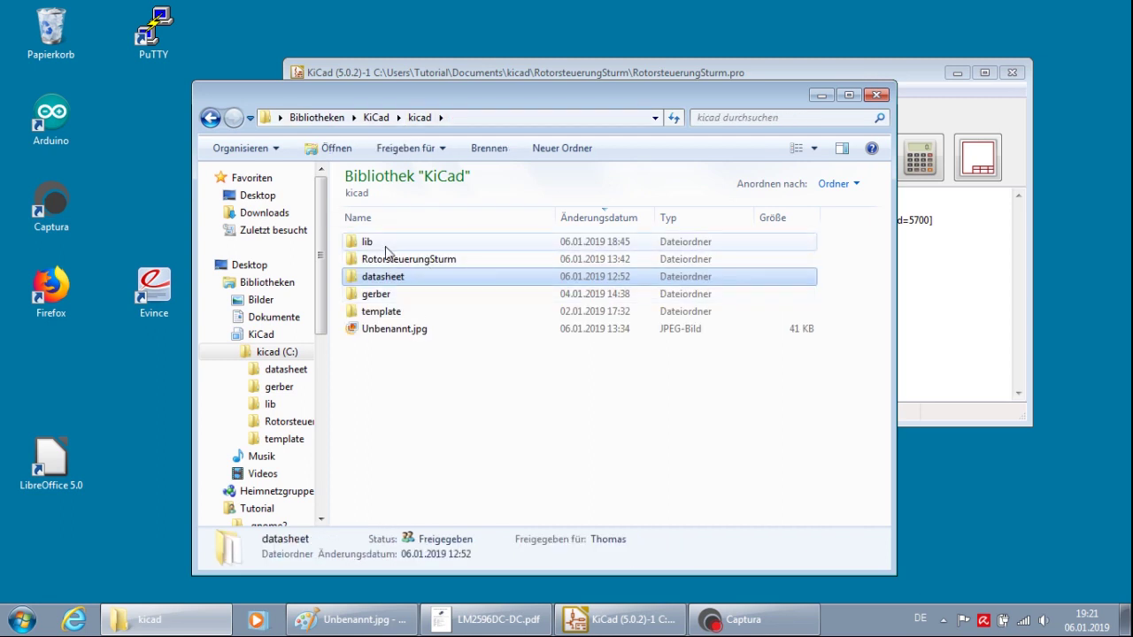
left_click(385, 245)
double_click(386, 248)
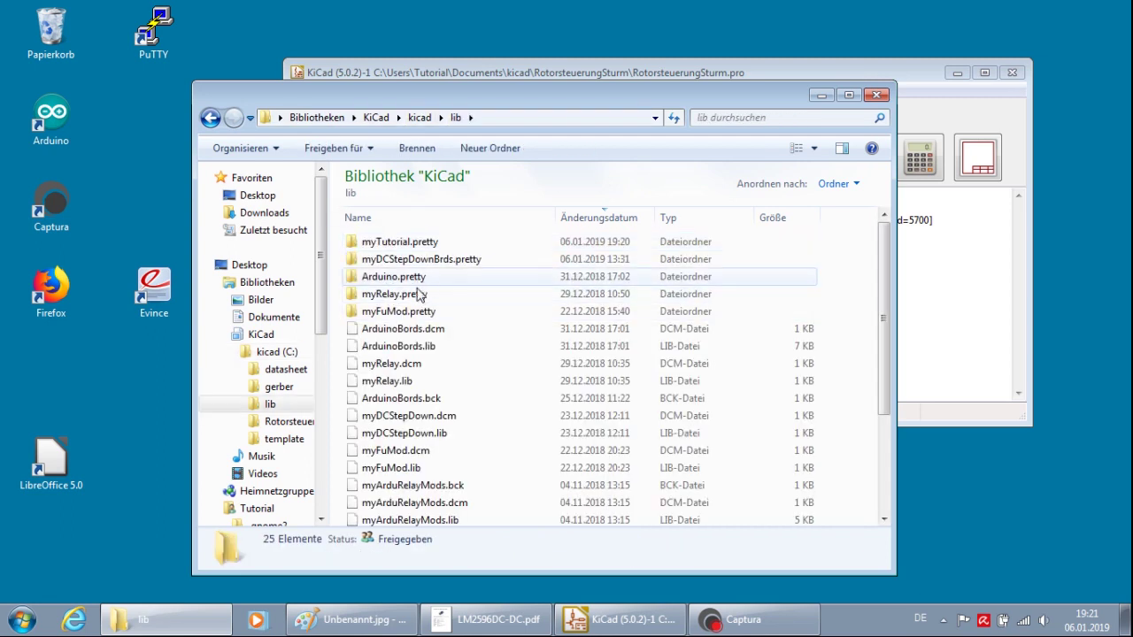
left_click(405, 244)
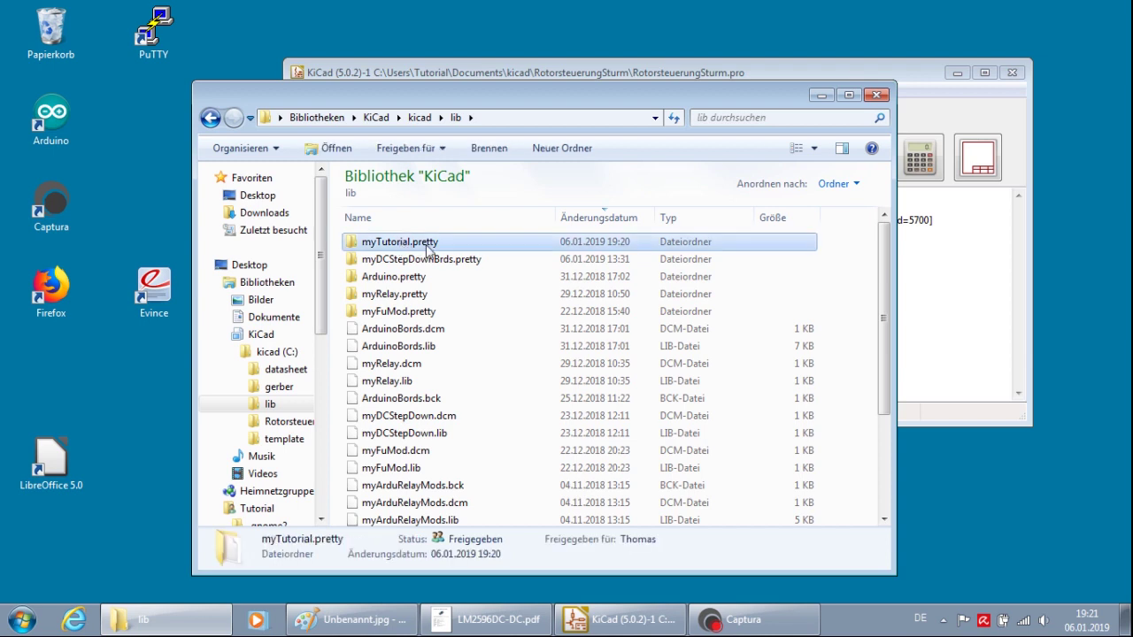
double_click(428, 249)
left_click(428, 248)
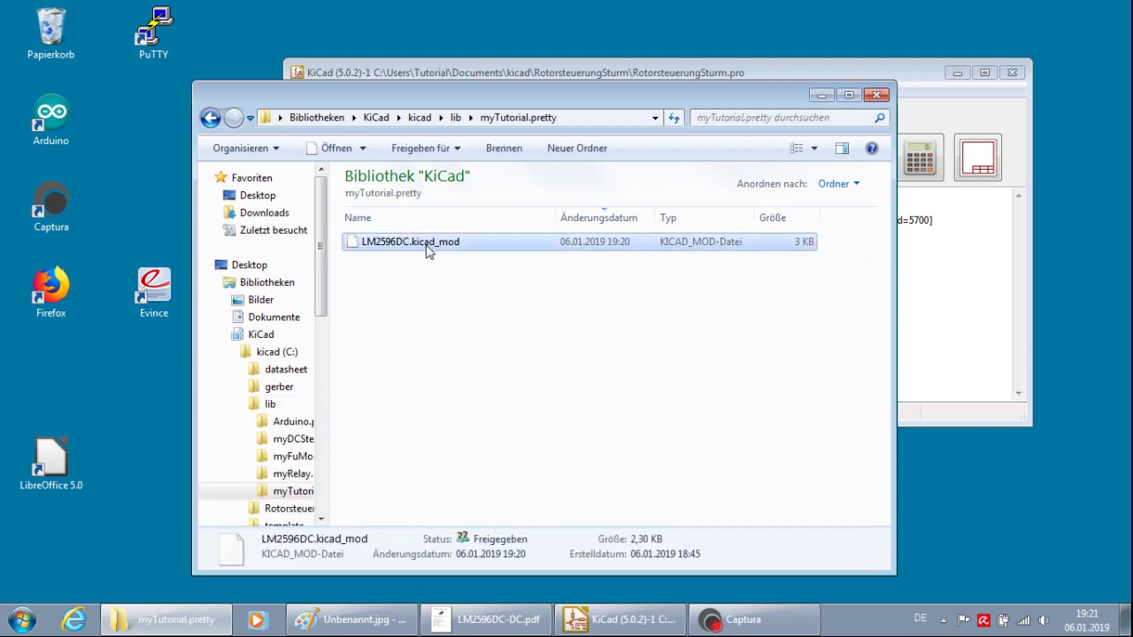
Open the LM2596DC.kicad_mod file from the myTutorial.pretty folder in Notepad++
left_click(403, 257)
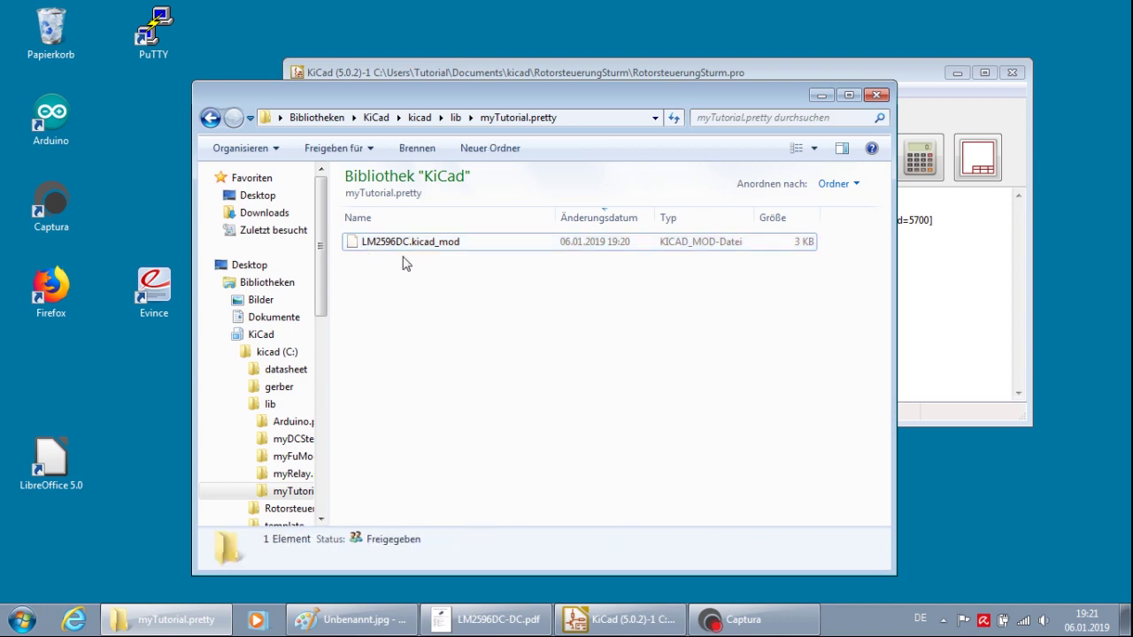
left_click(432, 247)
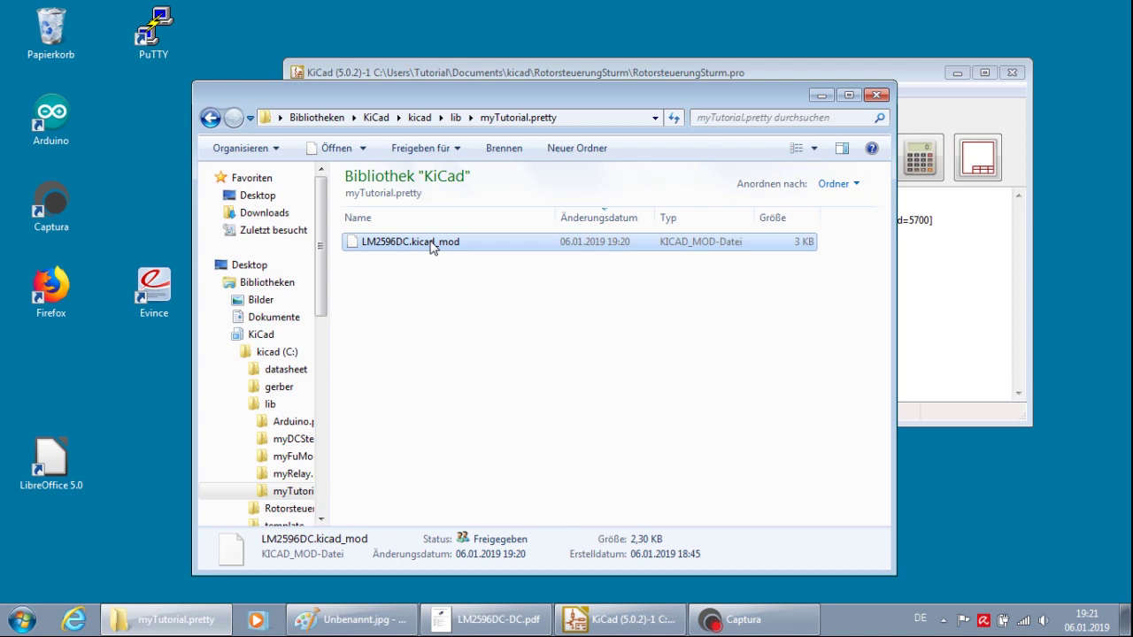
right_click(431, 246)
left_click(510, 292)
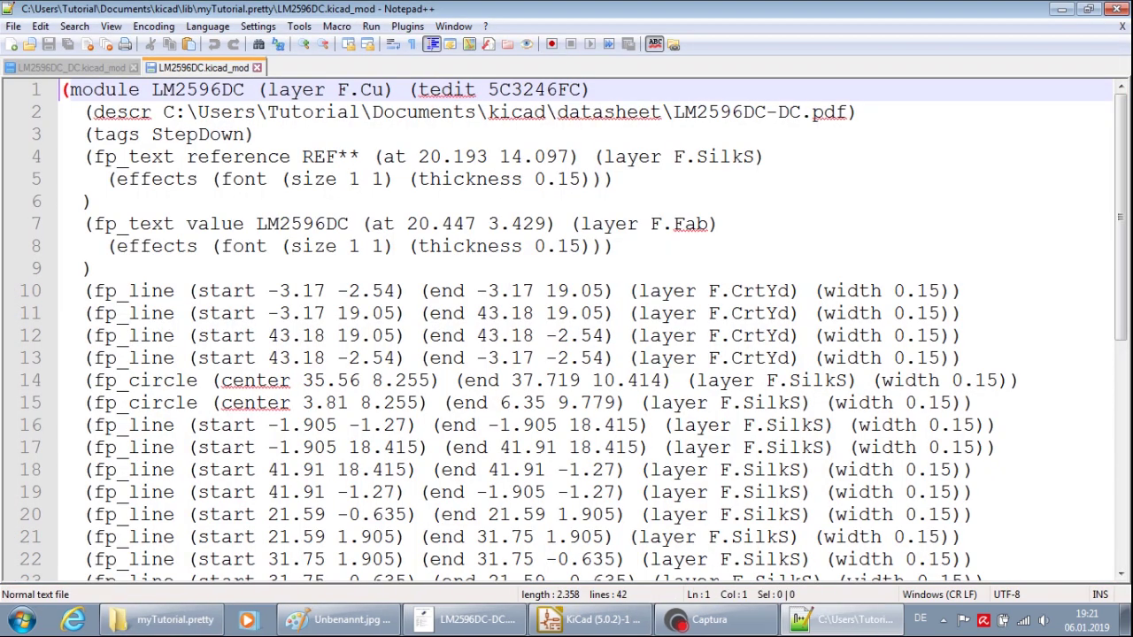
Examine the footprint file's description, tags, line, circle, text and pad definitions, and close Notepad++ and the Explorer window
scroll(567, 328, "down", 7)
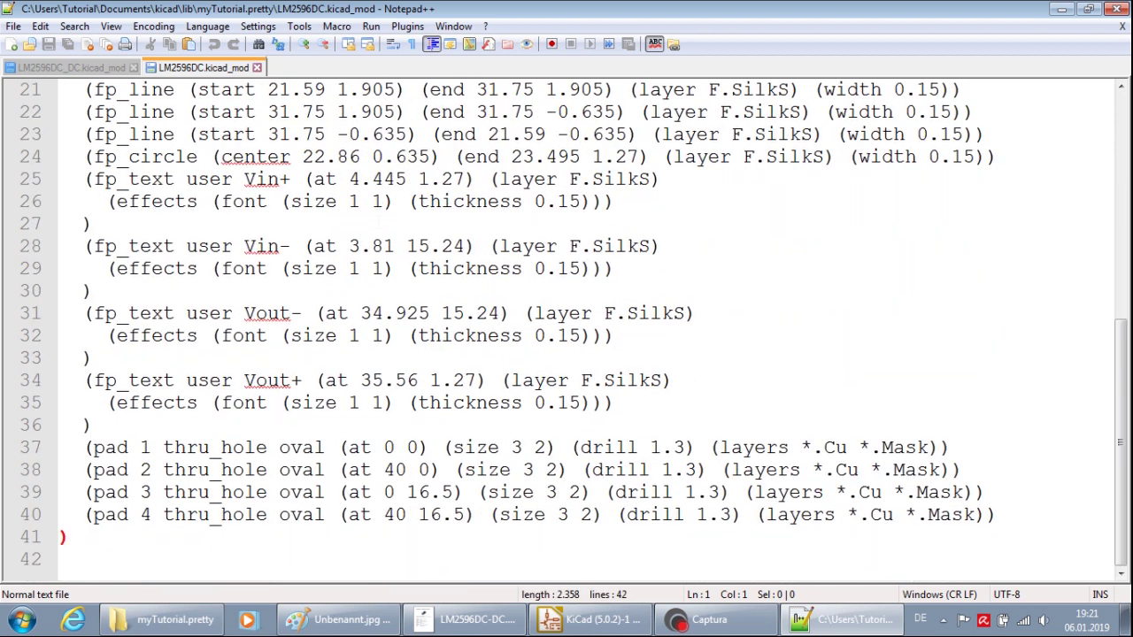
scroll(567, 328, "up", 7)
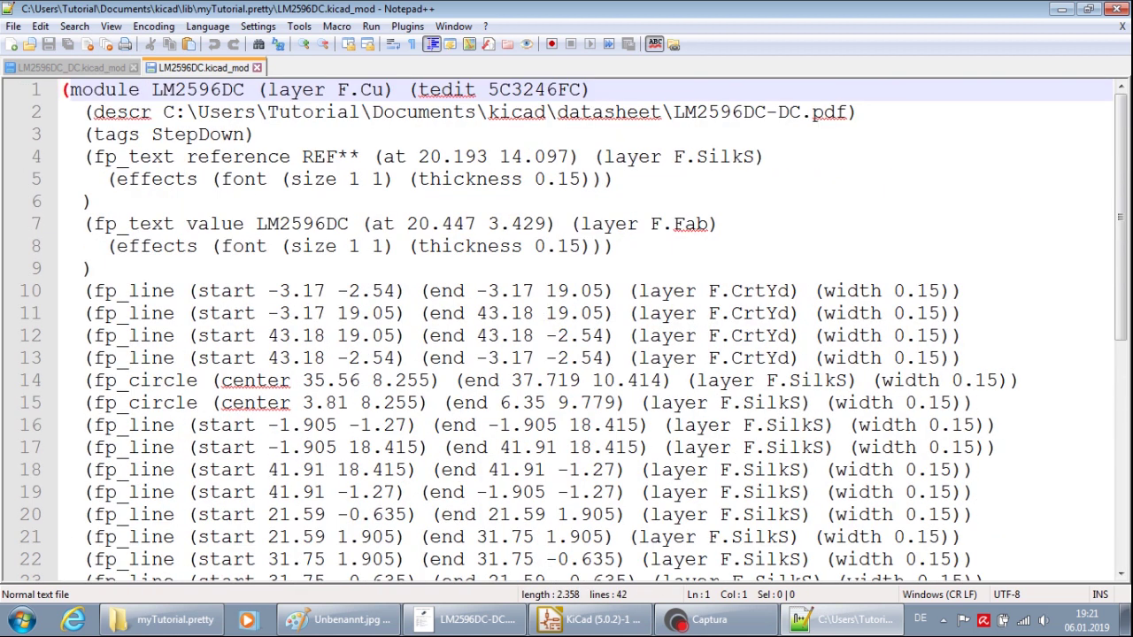
left_click(69, 89)
left_click_drag(163, 111, 255, 133)
left_click(255, 133)
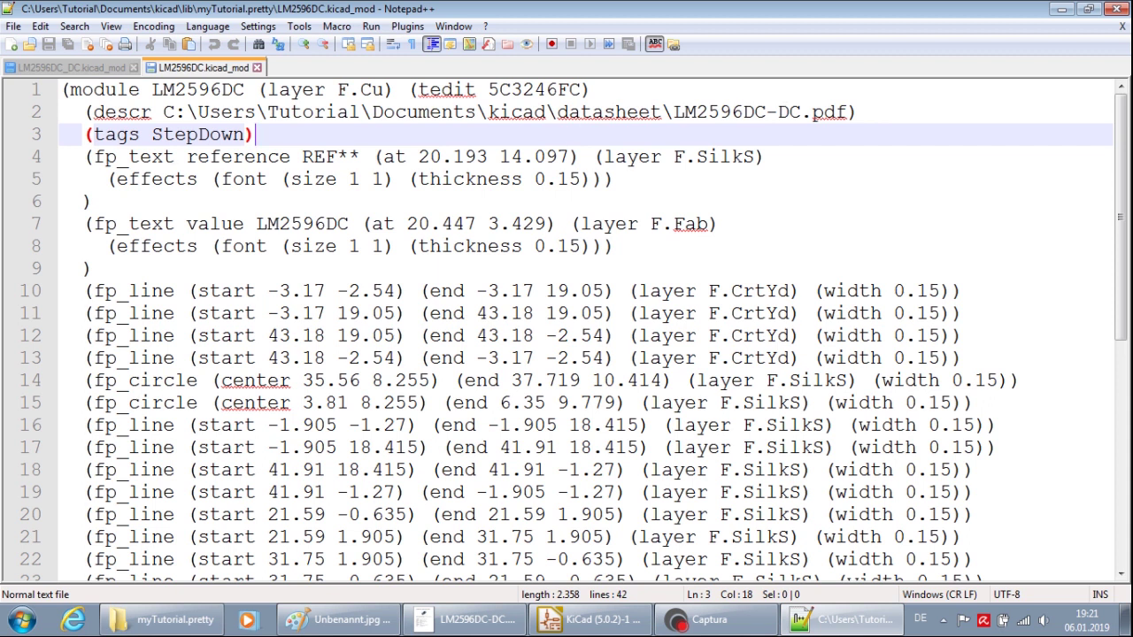
scroll(567, 336, "down", 7)
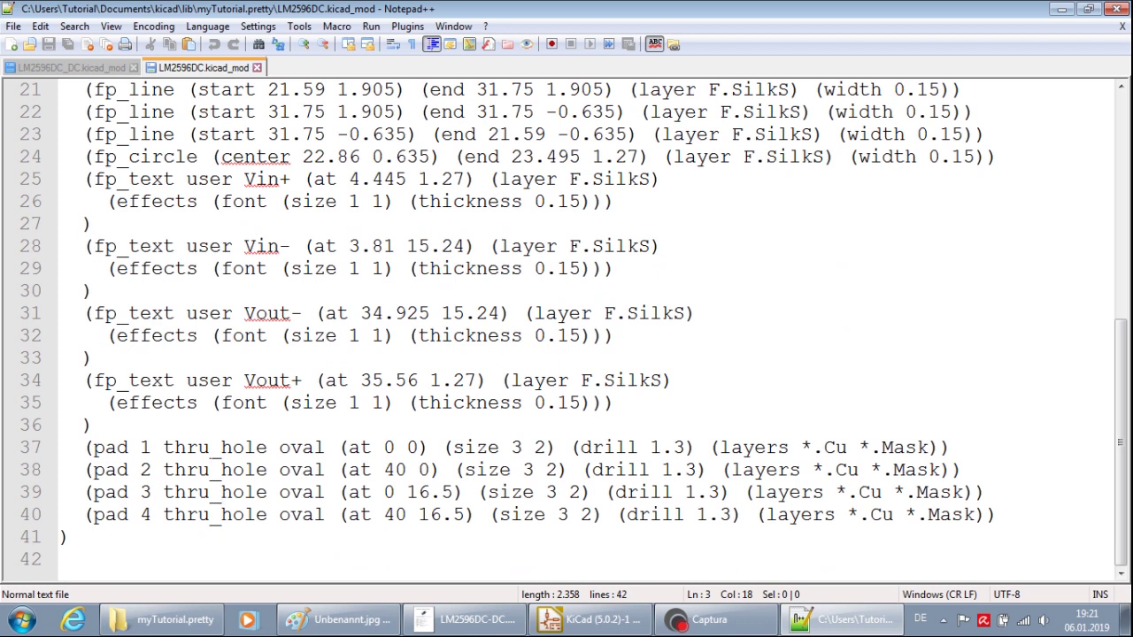
scroll(566, 336, "up", 4)
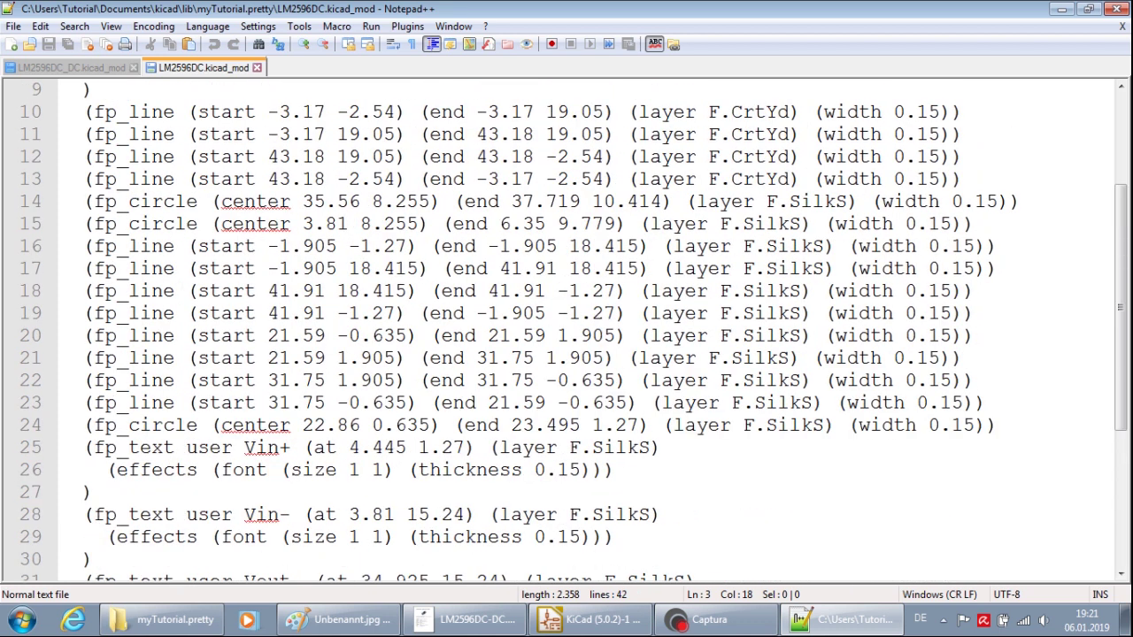
scroll(567, 337, "up", 1)
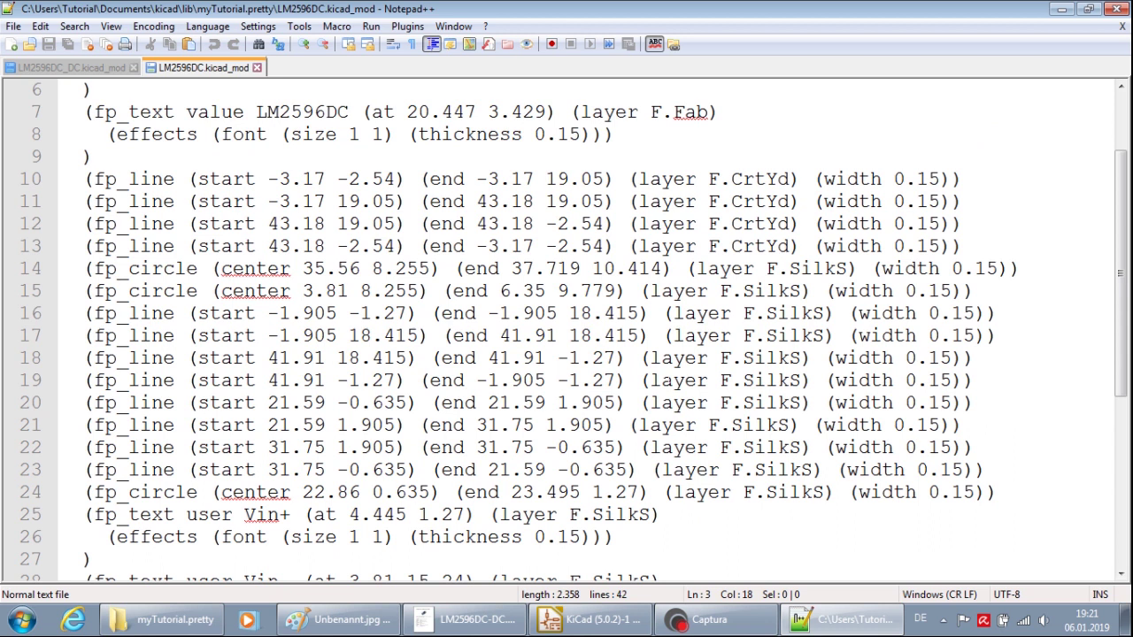
scroll(585, 358, "up", 2)
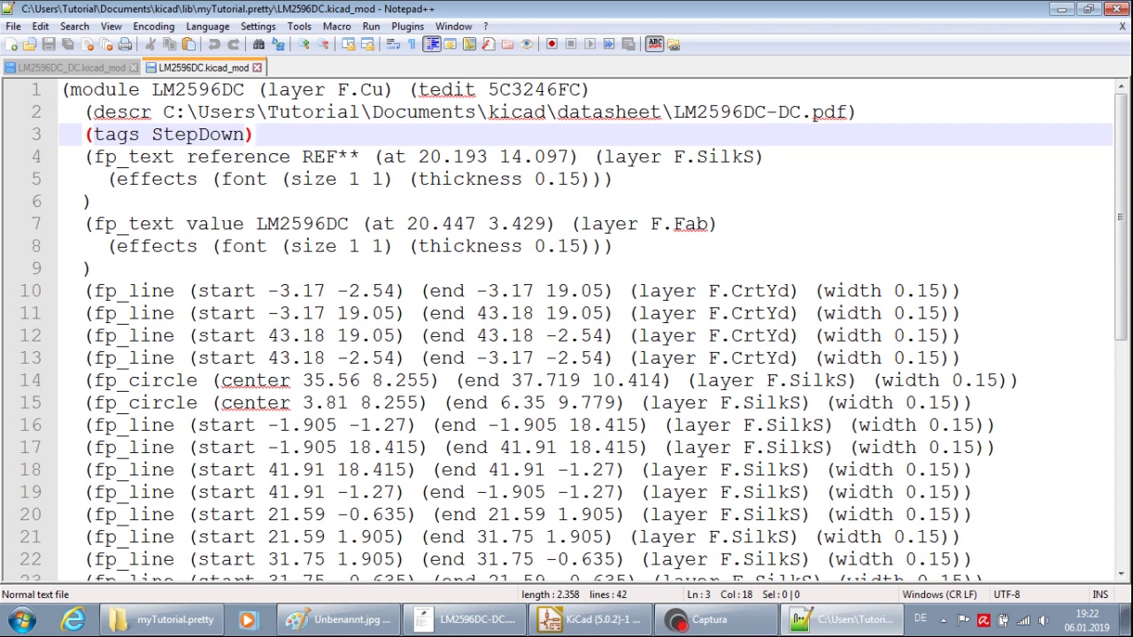
scroll(631, 246, "down", 5)
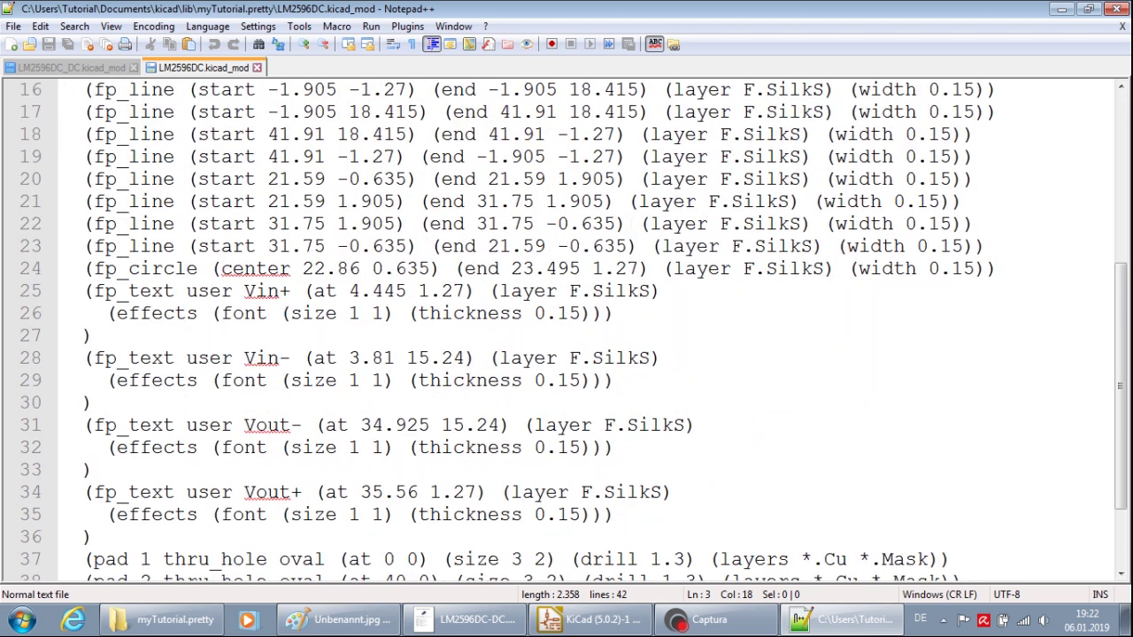
scroll(631, 246, "down", 2)
scroll(584, 328, "up", 5)
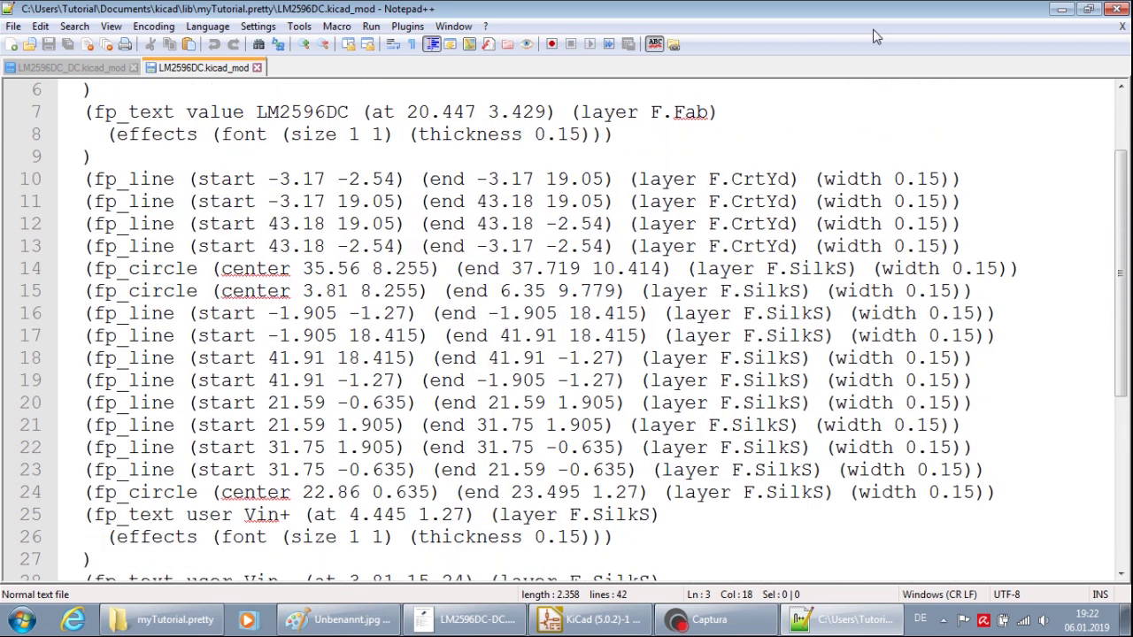
left_click(1119, 11)
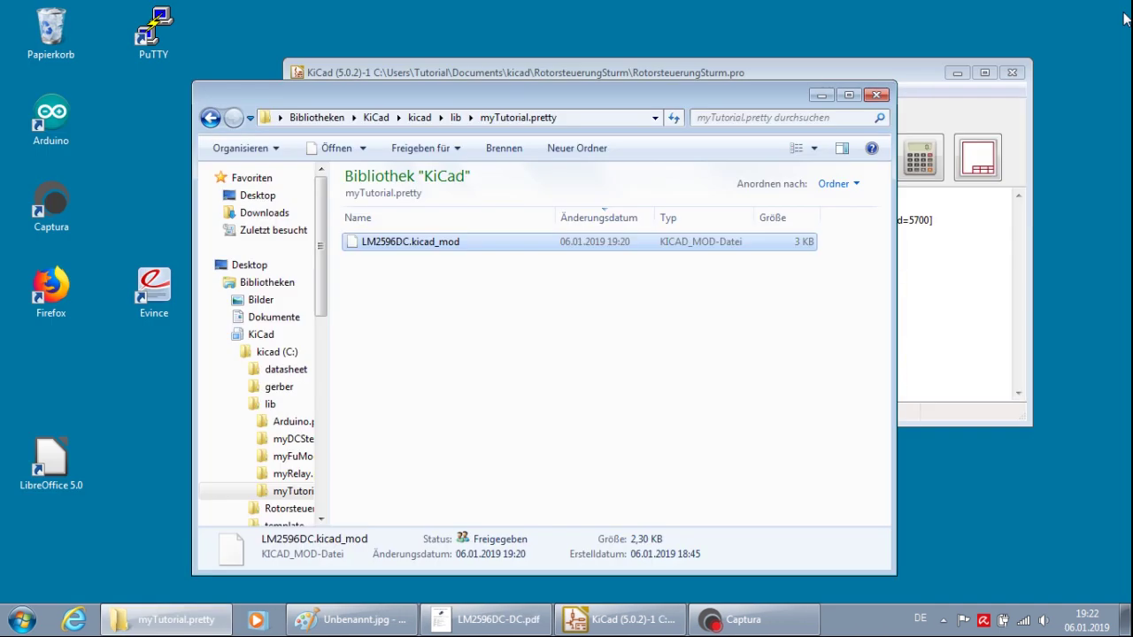
left_click(876, 95)
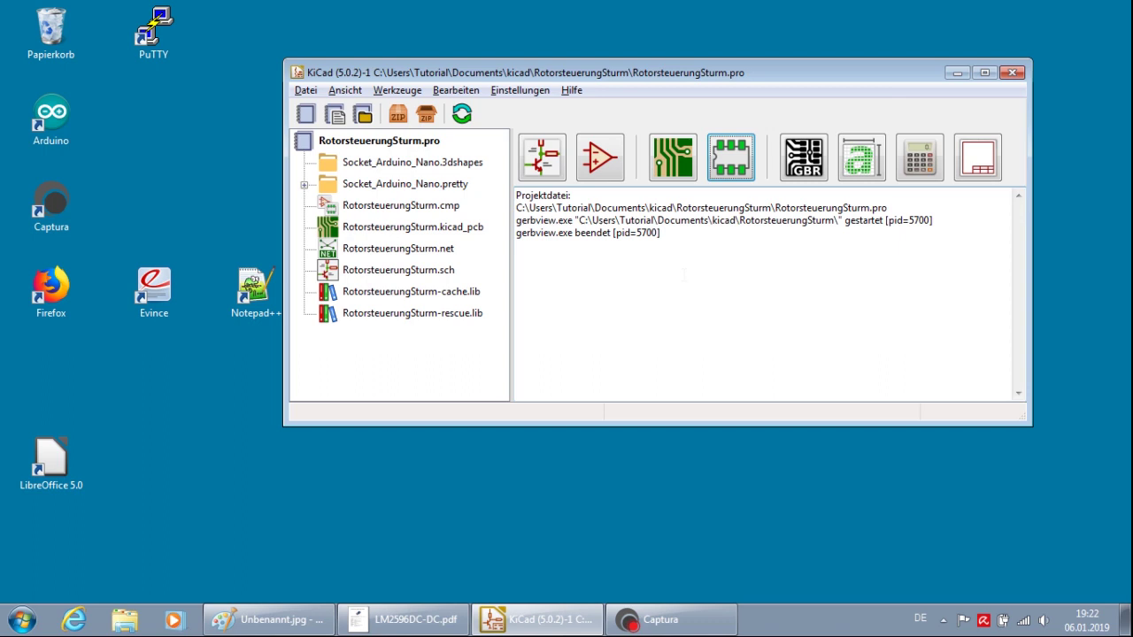